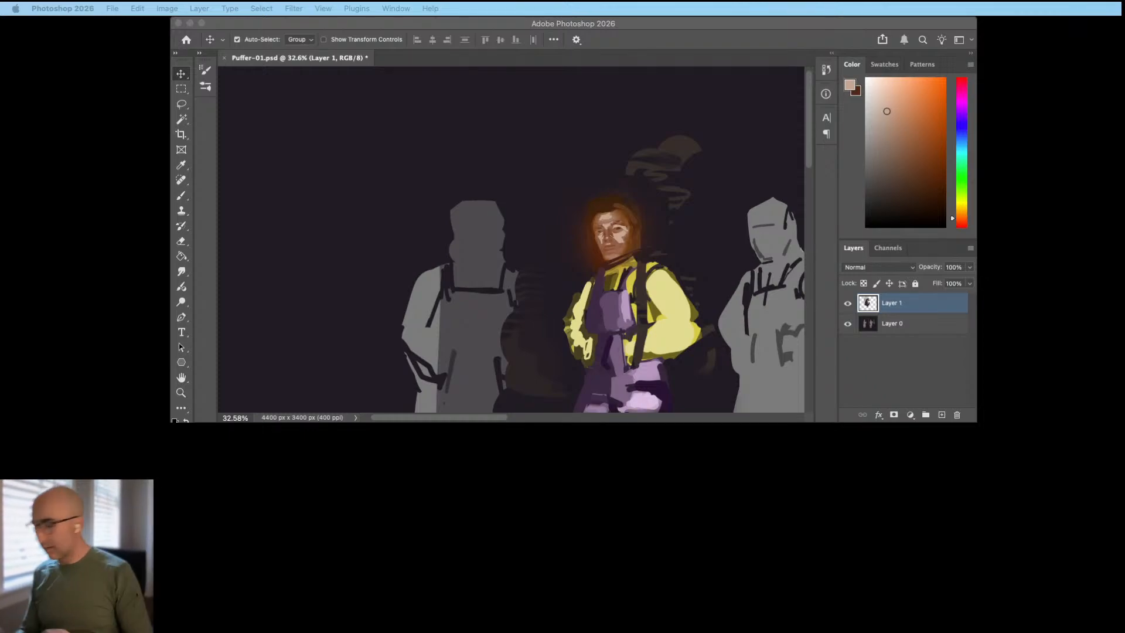
Step: Change the screen mode so Puffer-01.psd fills the screen, with the whole canvas in view
{"action": "left_click", "coordinate": [715, 27]}
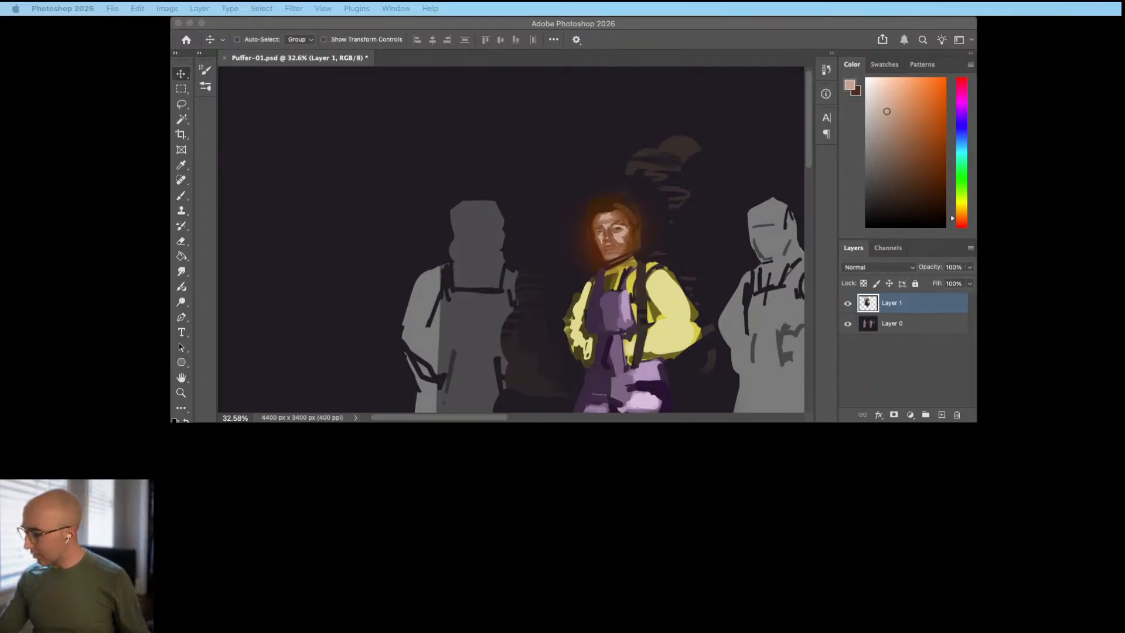
{"action": "left_click", "coordinate": [756, 29]}
{"action": "key", "text": "f"}
{"action": "left_click_drag", "start_coordinate": [670, 488], "coordinate": [456, 478]}
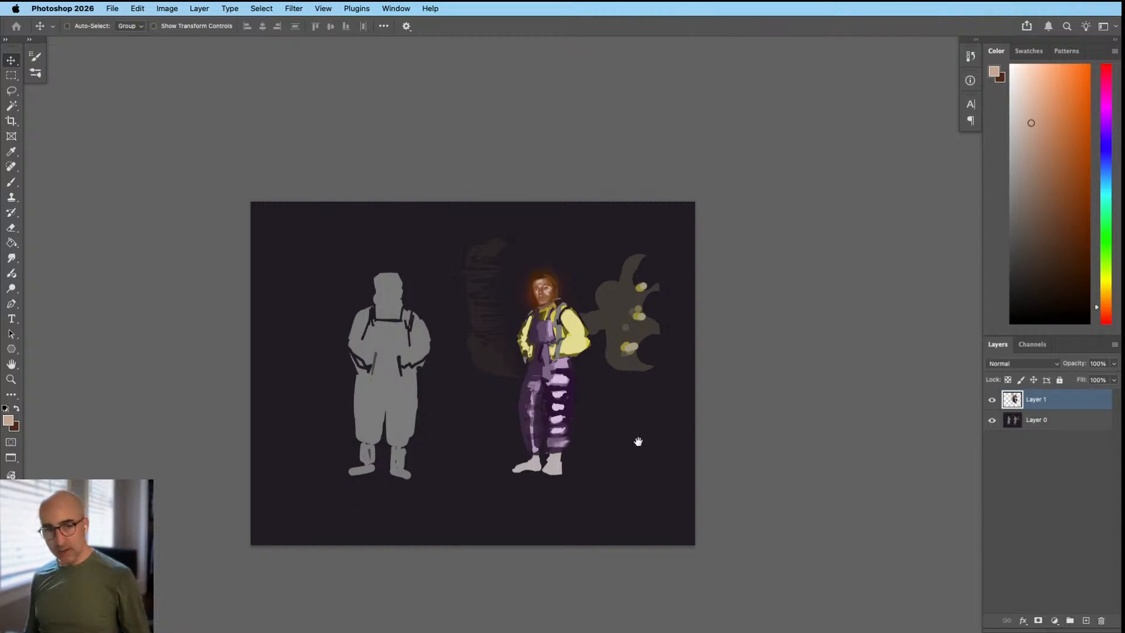
{"action": "scroll", "coordinate": [617, 434], "scroll_direction": "right", "scroll_amount": 3}
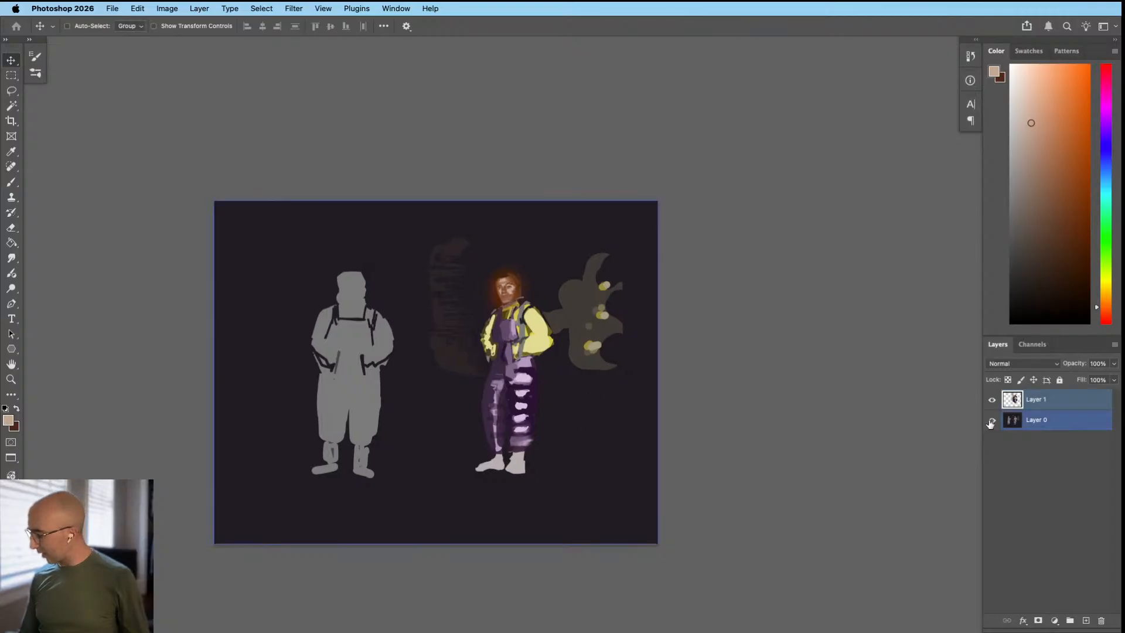
{"action": "left_click_drag", "start_coordinate": [529, 334], "coordinate": [444, 482]}
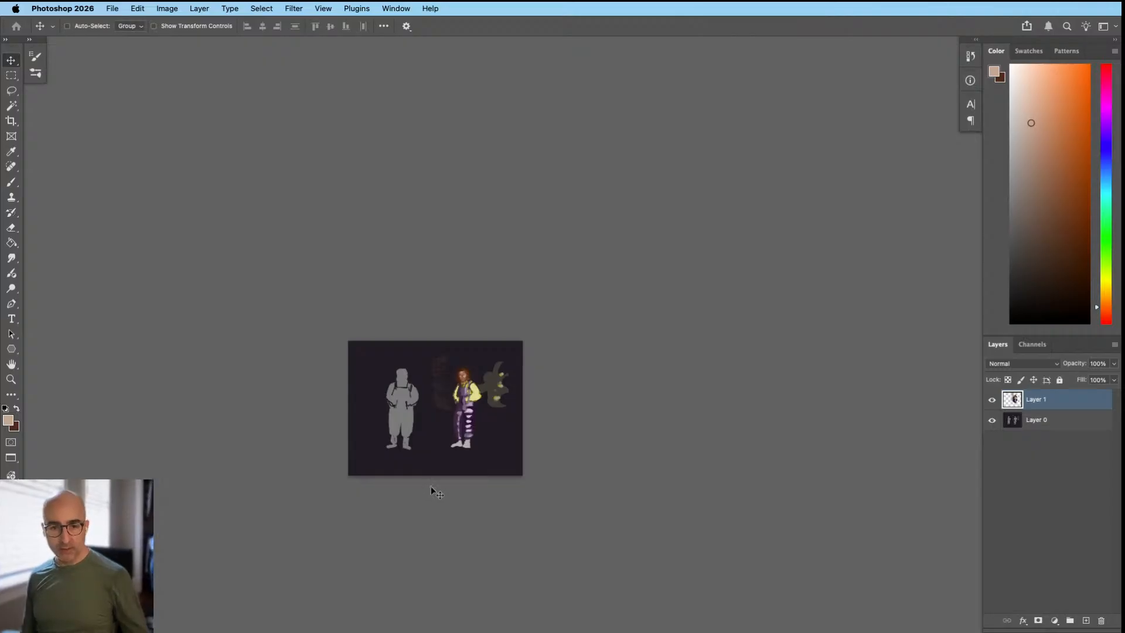
{"action": "key", "text": "super"}
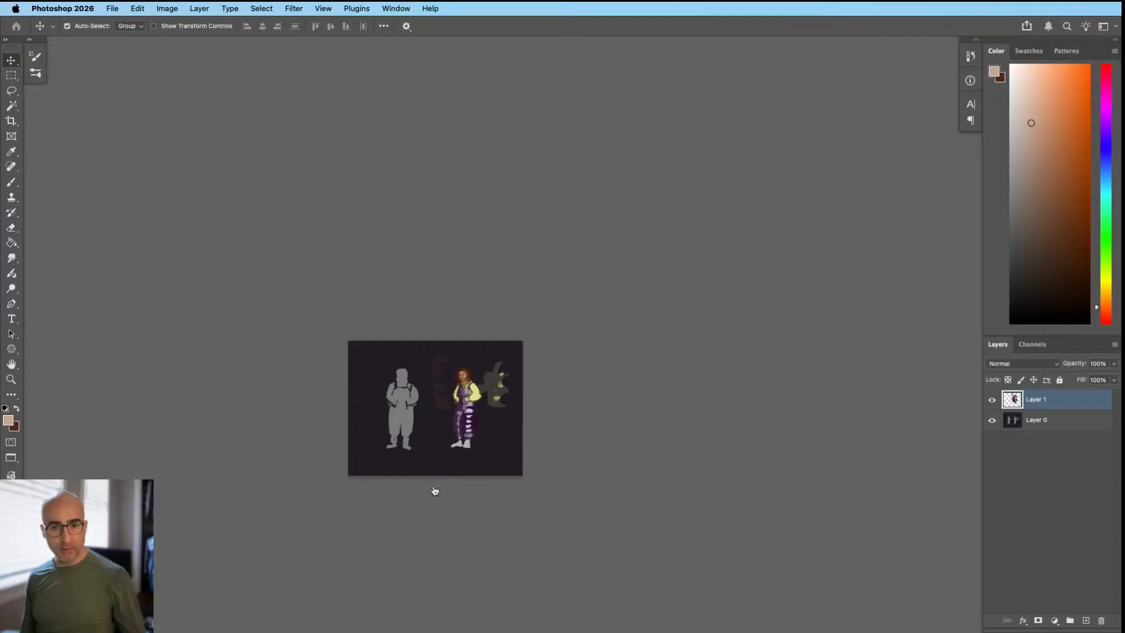
{"action": "key", "text": "super+Tab"}
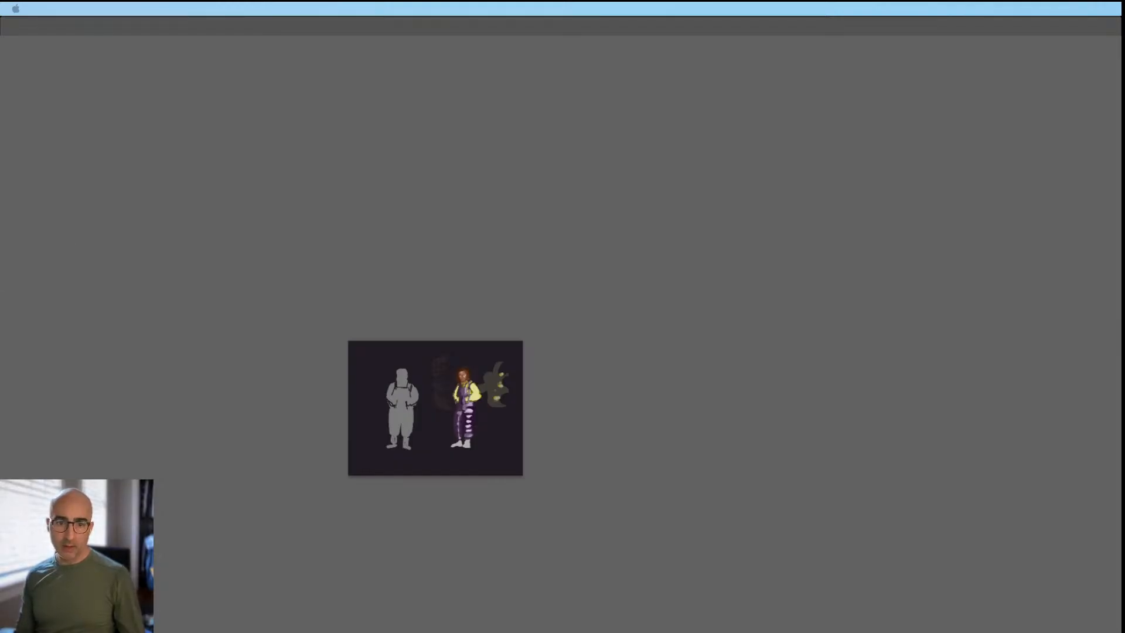
{"action": "key", "text": "super+Tab"}
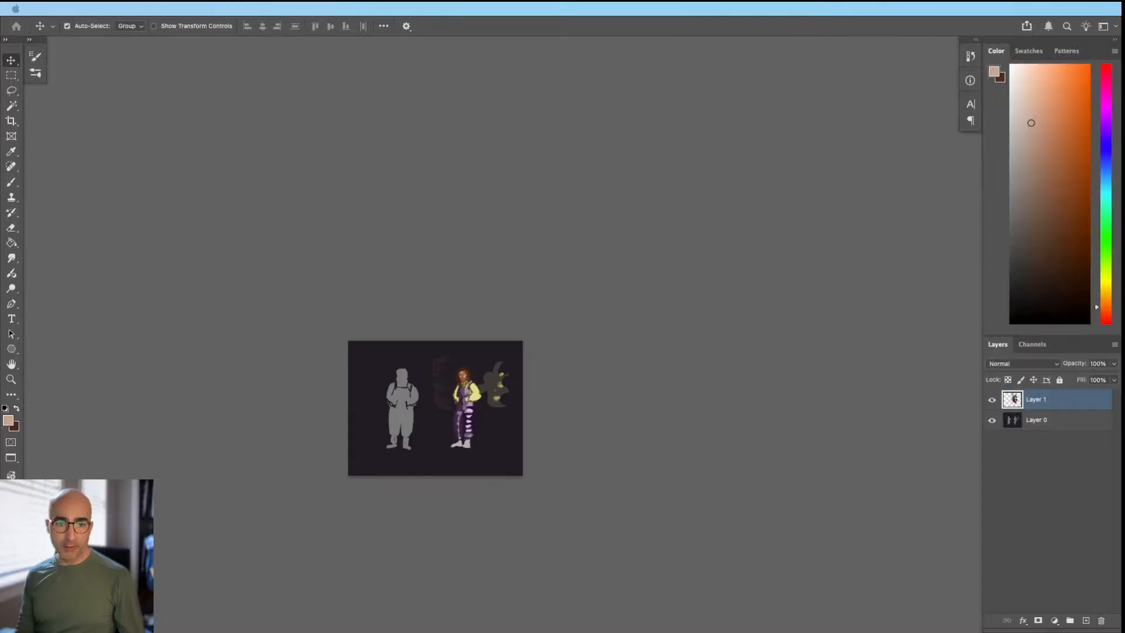
{"action": "key", "text": "super+Tab"}
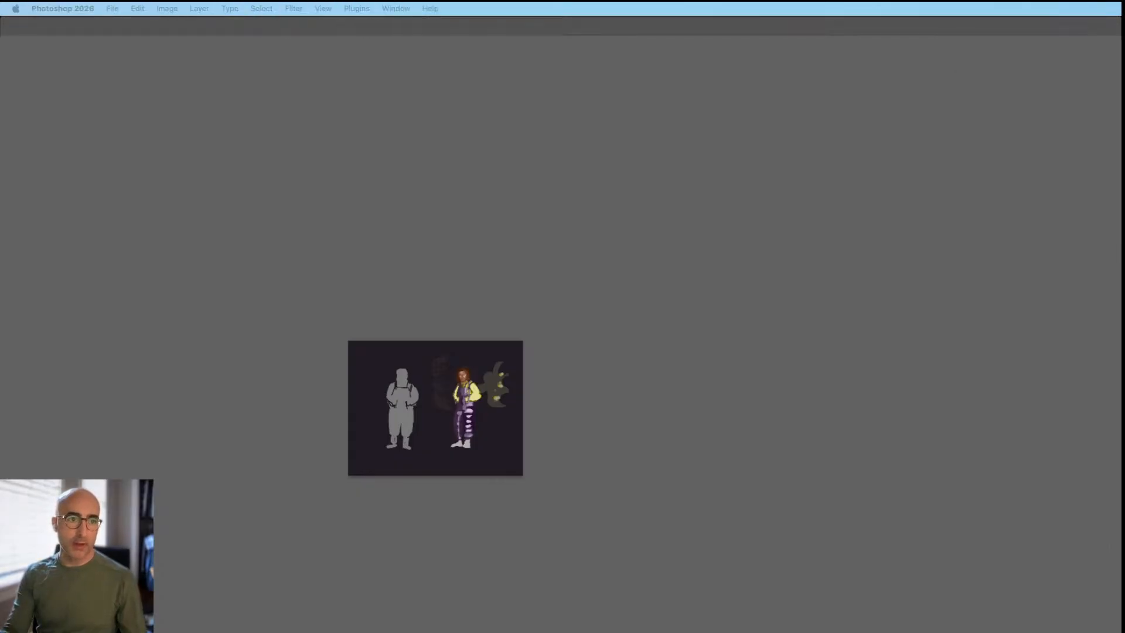
{"action": "key", "text": "ctrl+Up"}
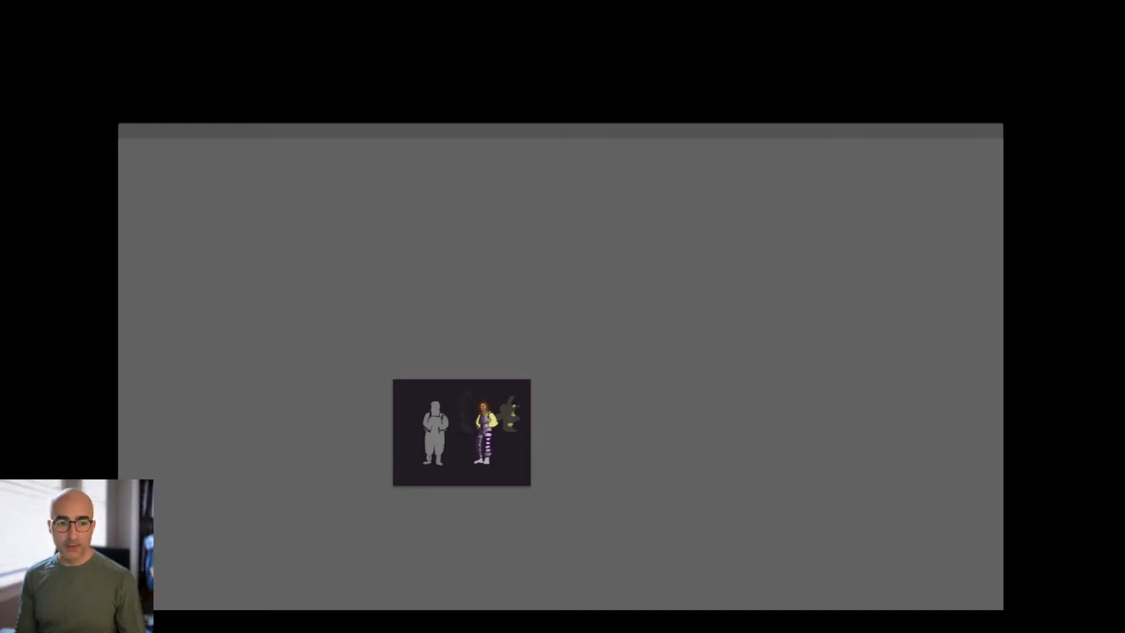
{"action": "key", "text": "ctrl+Up"}
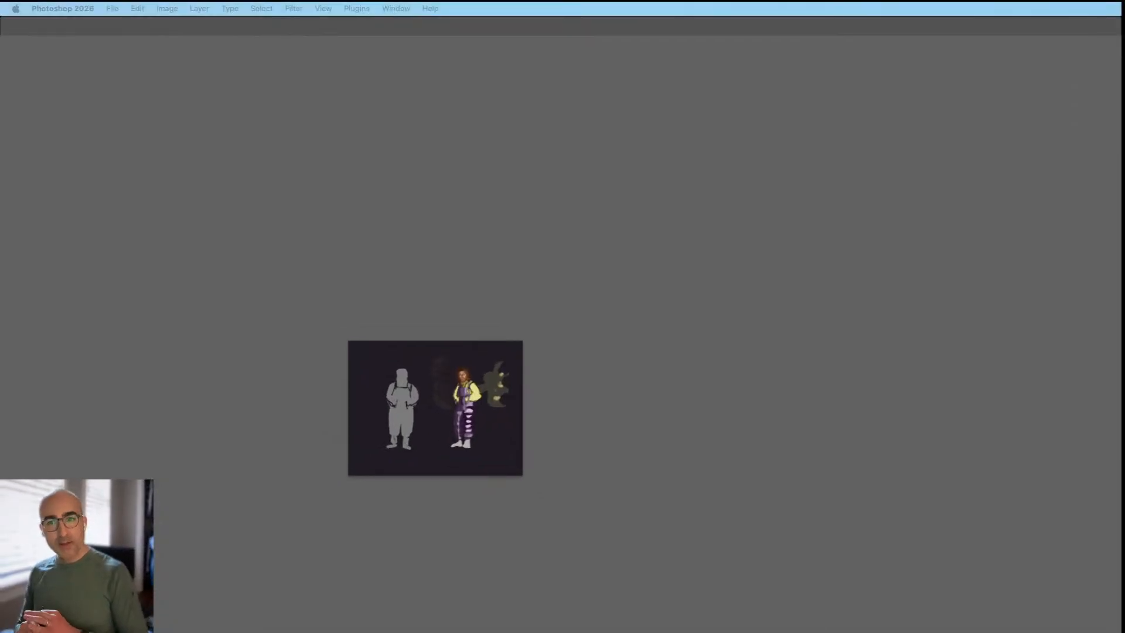
{"action": "left_click", "coordinate": [539, 403]}
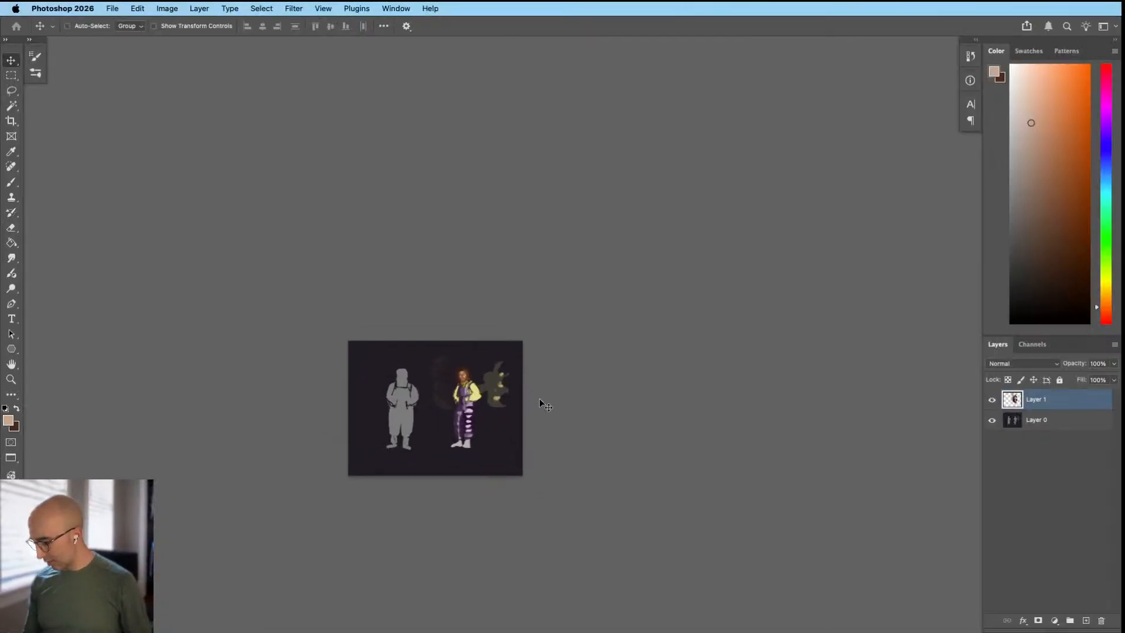
Step: Lasso the coloured figure's head with its orange glow, scale it down to 93.90%, and deselect it
{"action": "left_click_drag", "start_coordinate": [477, 393], "coordinate": [524, 410]}
{"action": "left_click_drag", "start_coordinate": [520, 453], "coordinate": [467, 427]}
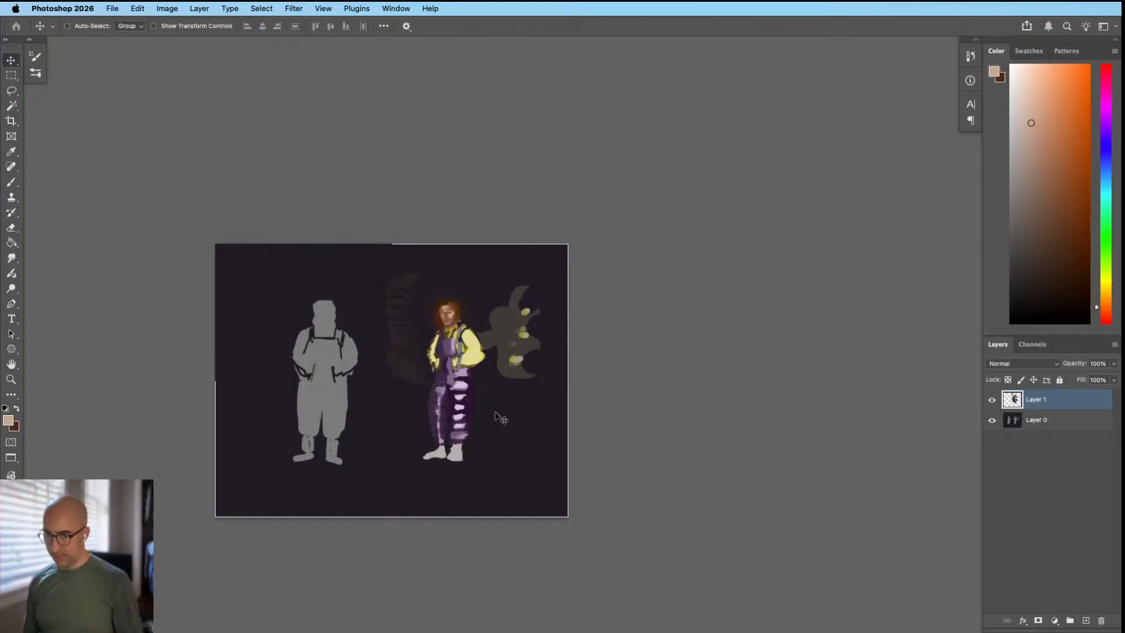
{"action": "left_click_drag", "start_coordinate": [468, 380], "coordinate": [509, 381]}
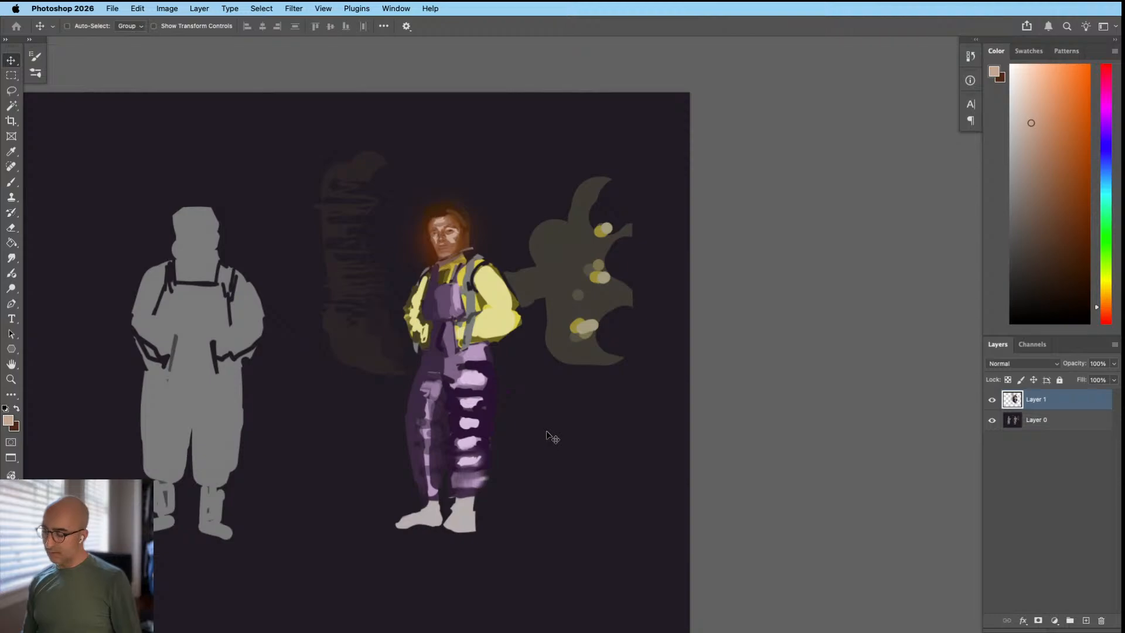
{"action": "mouse_move", "coordinate": [466, 230]}
{"action": "left_mouse_down"}
{"action": "mouse_move", "coordinate": [517, 269]}
{"action": "mouse_move", "coordinate": [501, 349]}
{"action": "mouse_move", "coordinate": [454, 344]}
{"action": "mouse_move", "coordinate": [498, 329]}
{"action": "mouse_move", "coordinate": [398, 373]}
{"action": "mouse_move", "coordinate": [527, 230]}
{"action": "mouse_move", "coordinate": [454, 183]}
{"action": "left_mouse_up"}
{"action": "key", "text": "l"}
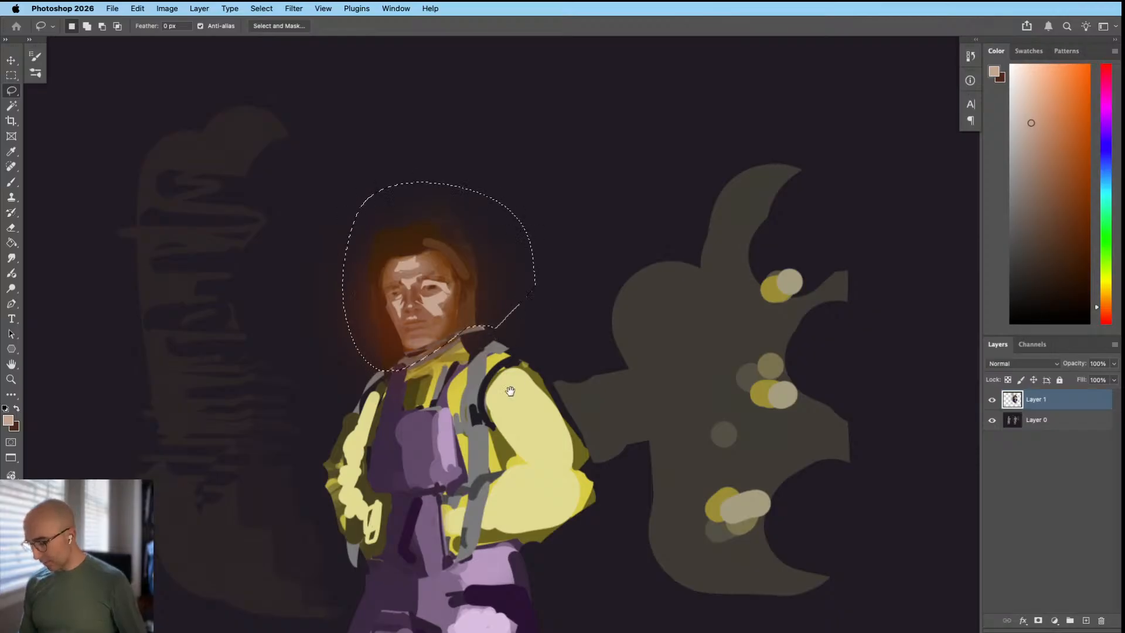
{"action": "scroll", "coordinate": [527, 230], "scroll_direction": "down", "scroll_amount": 5}
{"action": "scroll", "coordinate": [527, 231], "scroll_direction": "right", "scroll_amount": 3}
{"action": "key", "text": "ctrl+t"}
{"action": "left_click_drag", "start_coordinate": [506, 122], "coordinate": [491, 139]}
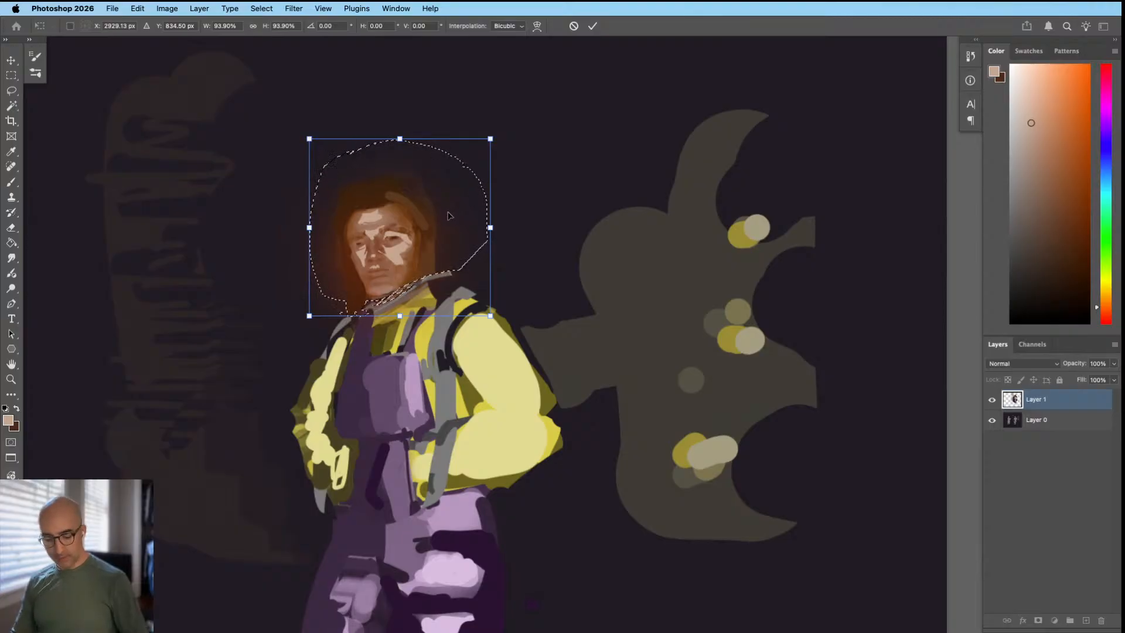
{"action": "key", "text": "Return"}
{"action": "key", "text": "ctrl+d"}
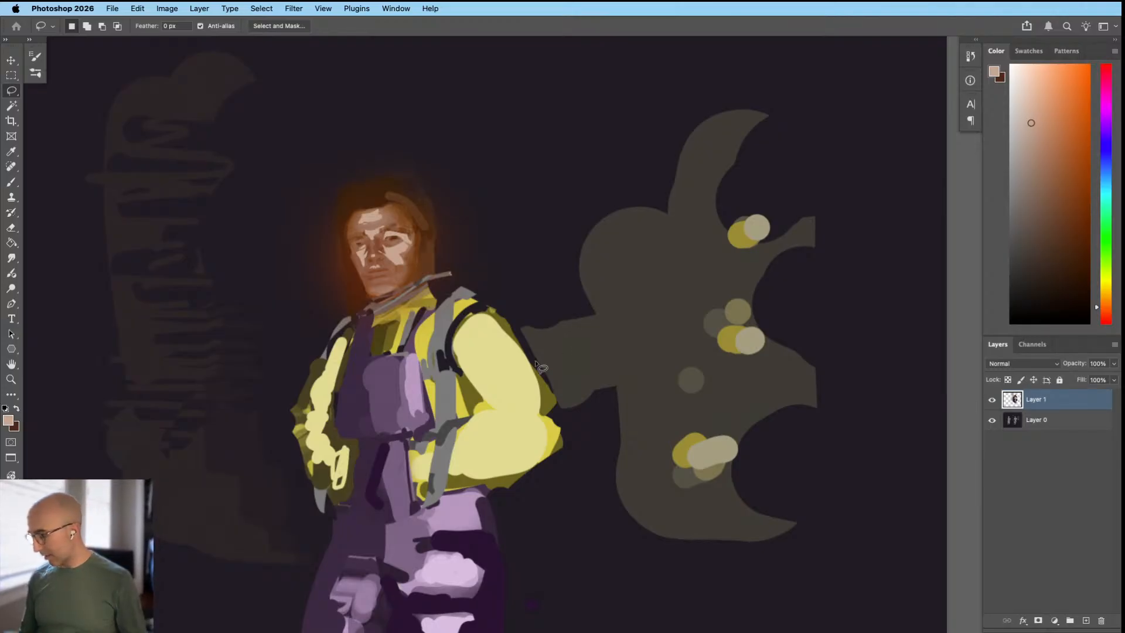
Step: Sample the dark background colour and, with a size 99 brush, paint over the outer edge of the coloured figure's narrower sleeve to slim the arm
{"action": "scroll", "coordinate": [539, 364], "scroll_direction": "down", "scroll_amount": 5}
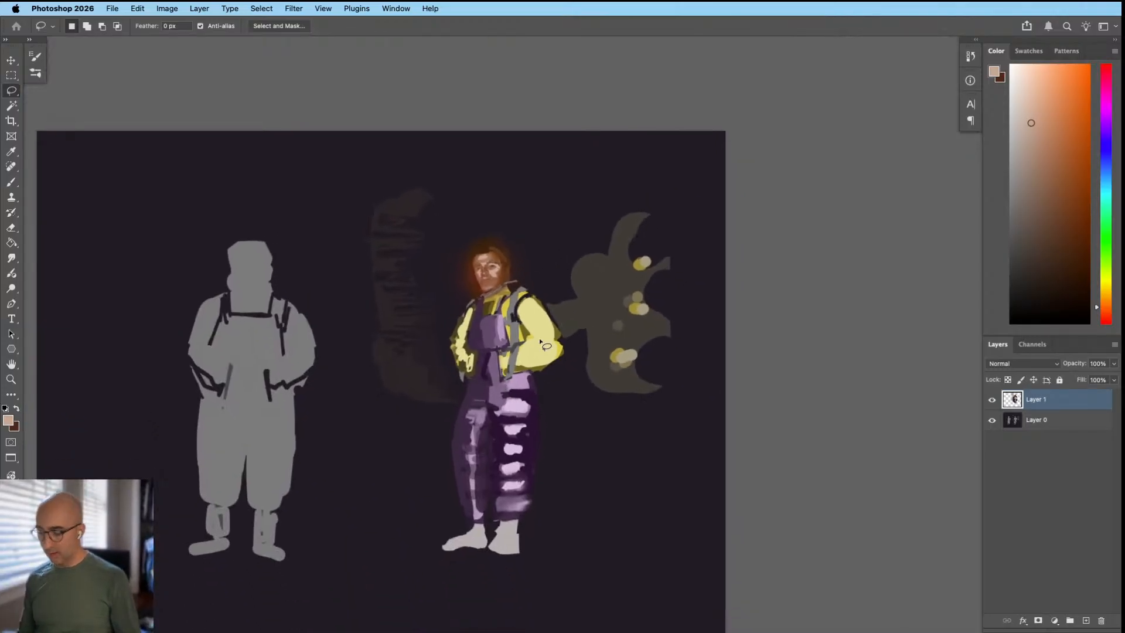
{"action": "scroll", "coordinate": [539, 342], "scroll_direction": "up", "scroll_amount": 5}
{"action": "key", "text": "b"}
{"action": "right_click", "coordinate": [523, 335]}
{"action": "double_click", "coordinate": [743, 309]}
{"action": "left_click", "coordinate": [297, 197], "text": "alt"}
{"action": "mouse_move", "coordinate": [450, 310]}
{"action": "left_mouse_down"}
{"action": "mouse_move", "coordinate": [412, 310]}
{"action": "mouse_move", "coordinate": [477, 301]}
{"action": "left_mouse_up"}
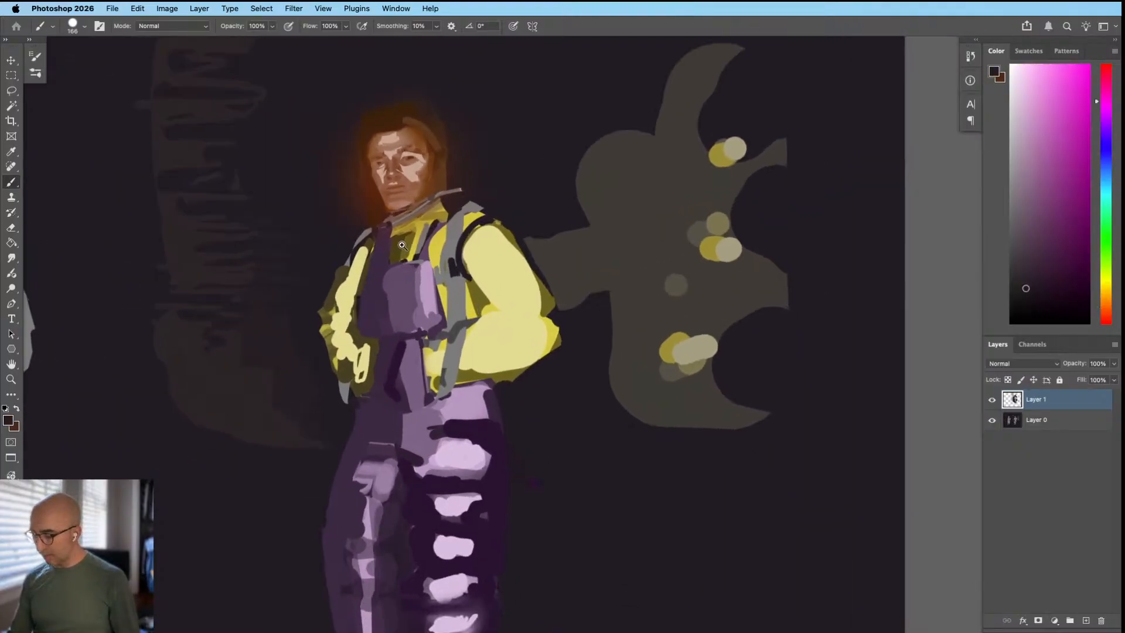
{"action": "left_click_drag", "start_coordinate": [398, 246], "coordinate": [421, 247]}
{"action": "mouse_move", "coordinate": [372, 276]}
{"action": "left_mouse_down"}
{"action": "mouse_move", "coordinate": [358, 277]}
{"action": "mouse_move", "coordinate": [387, 259]}
{"action": "left_mouse_up"}
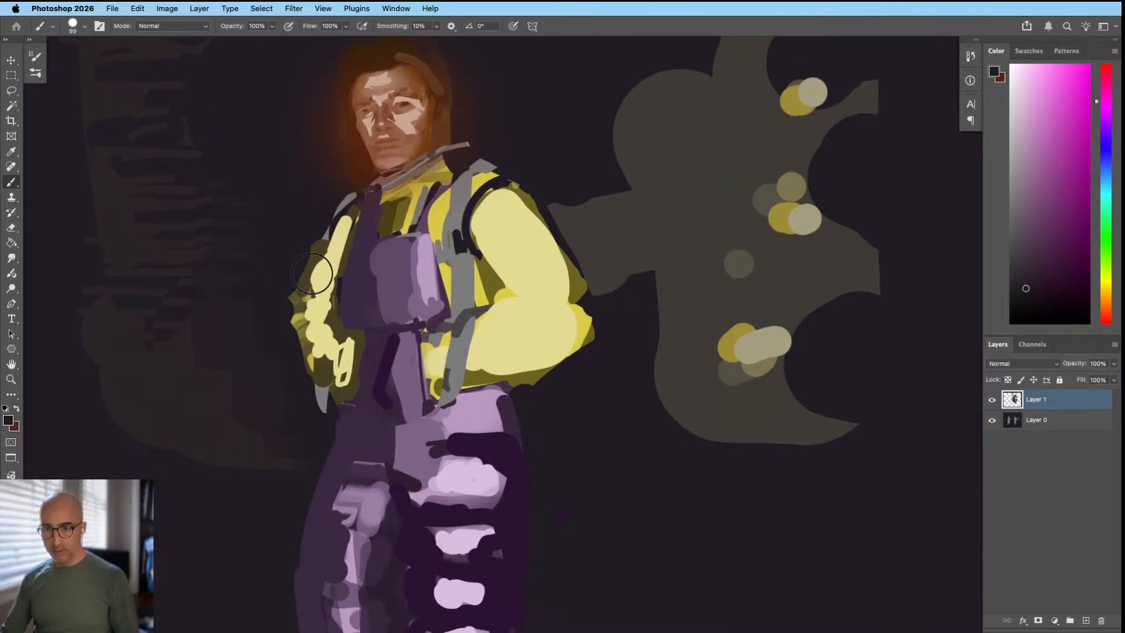
{"action": "left_click_drag", "start_coordinate": [311, 214], "coordinate": [344, 319]}
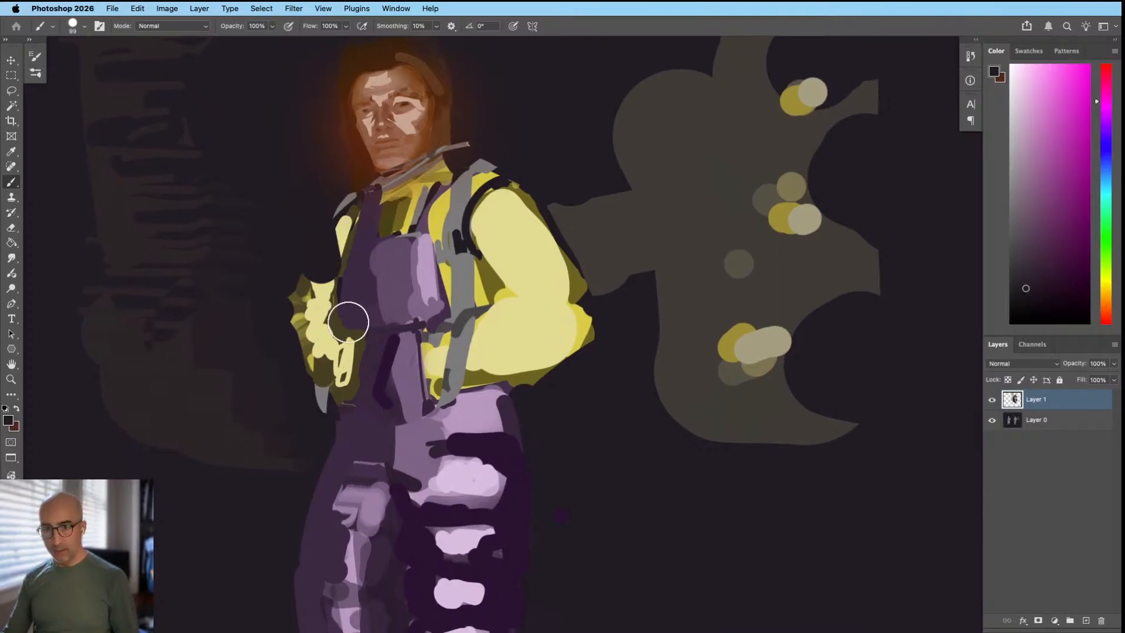
{"action": "scroll", "coordinate": [343, 319], "scroll_direction": "down", "scroll_amount": 2}
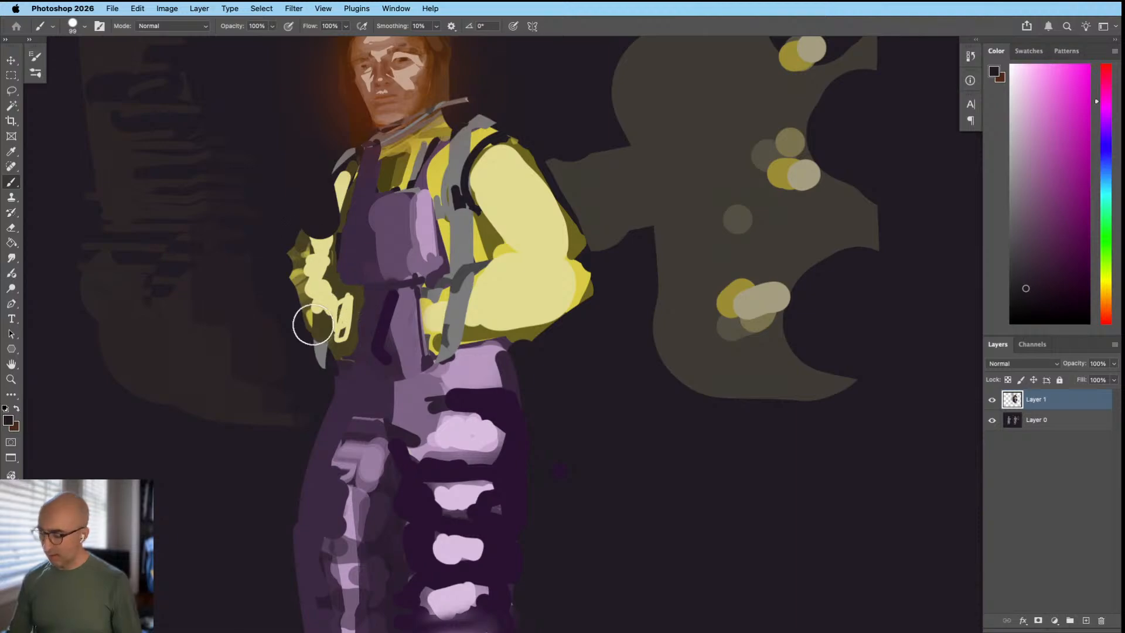
{"action": "left_click_drag", "start_coordinate": [296, 274], "coordinate": [292, 333]}
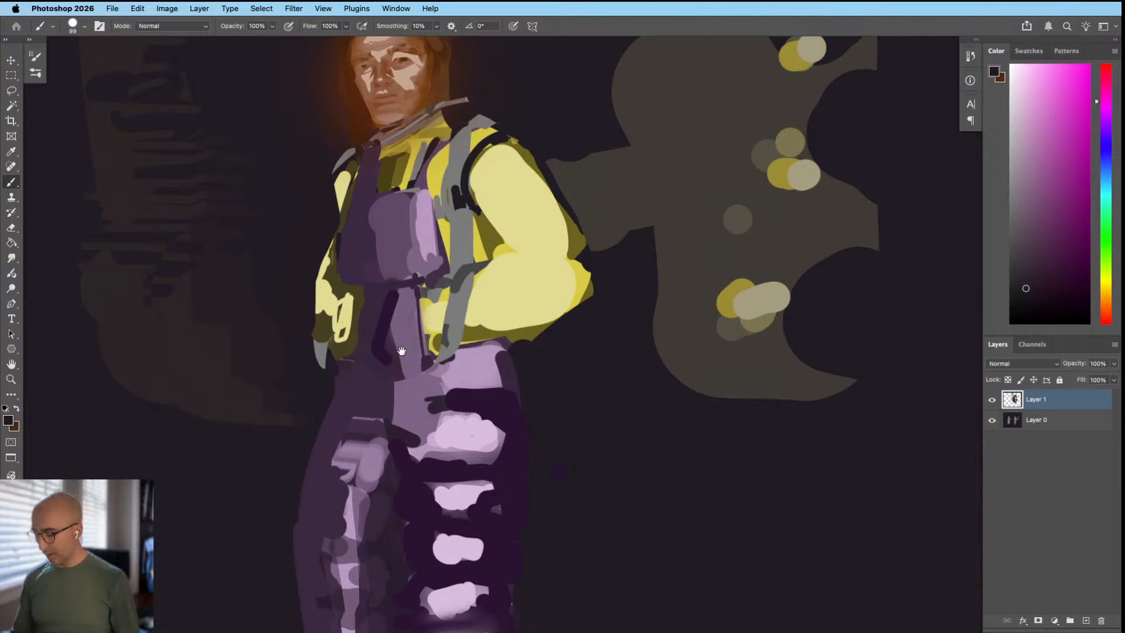
Step: Sample dark purples from the overalls and retouch the waist beside the narrower sleeve with a size 33 brush
{"action": "scroll", "coordinate": [386, 349], "scroll_direction": "down", "scroll_amount": 1}
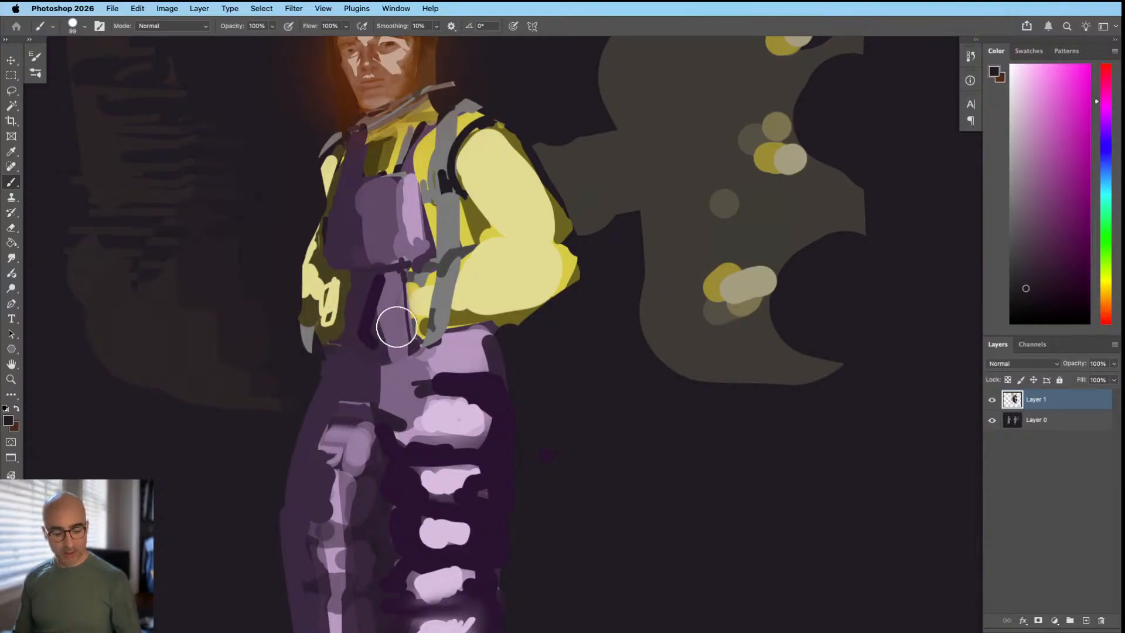
{"action": "left_click", "coordinate": [365, 289], "text": "alt"}
{"action": "left_click_drag", "start_coordinate": [364, 289], "coordinate": [354, 291]}
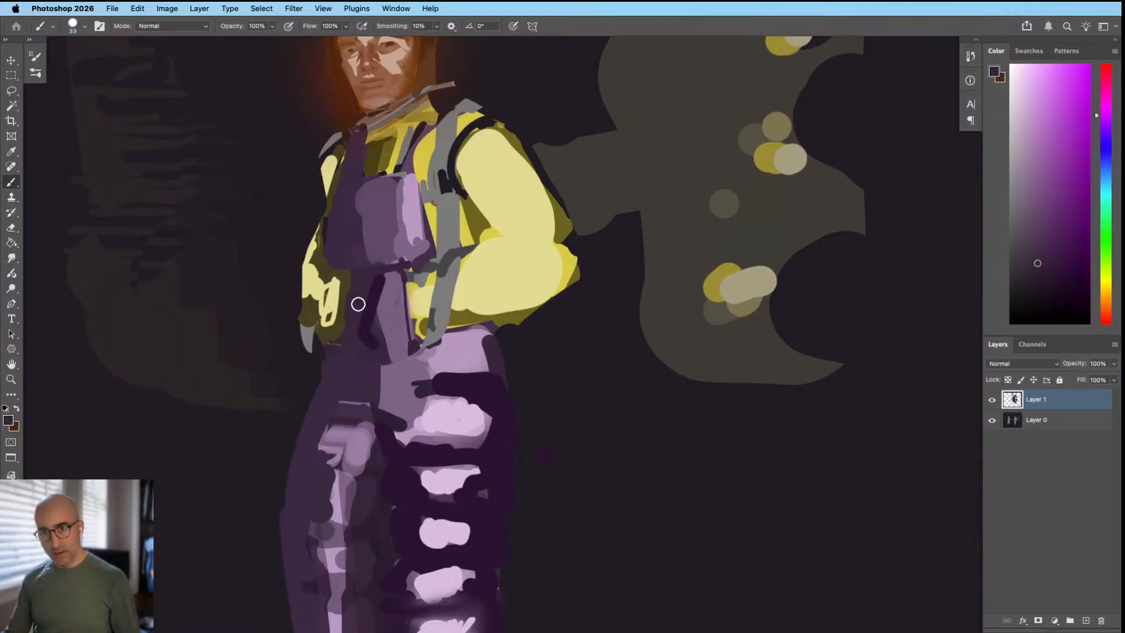
{"action": "left_click", "coordinate": [359, 253], "text": "alt"}
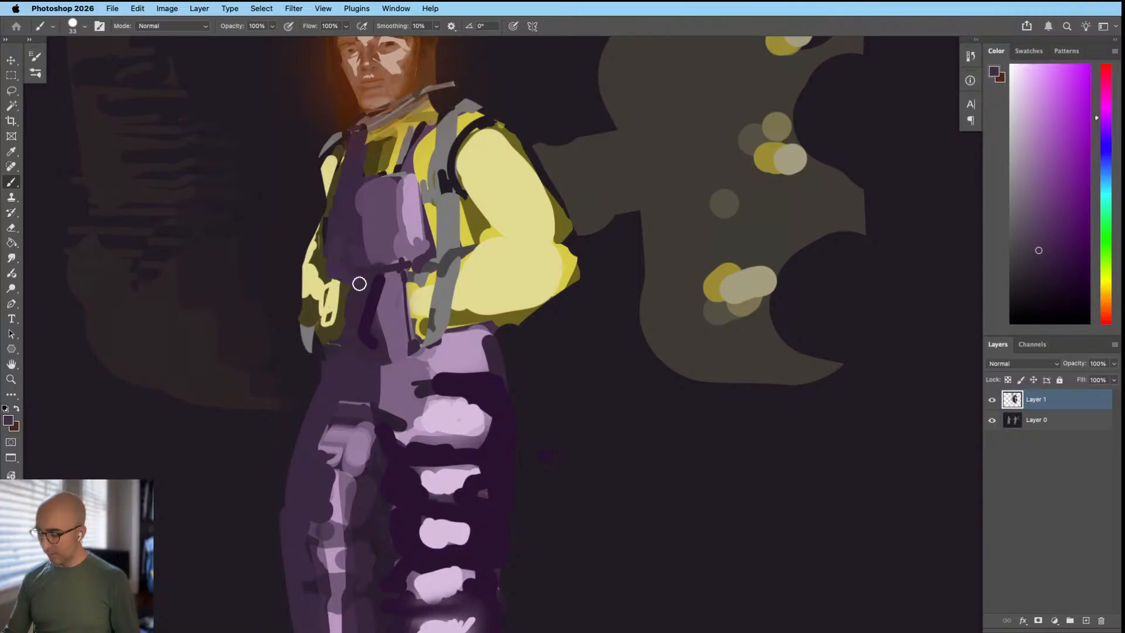
{"action": "scroll", "coordinate": [367, 295], "scroll_direction": "down", "scroll_amount": 1}
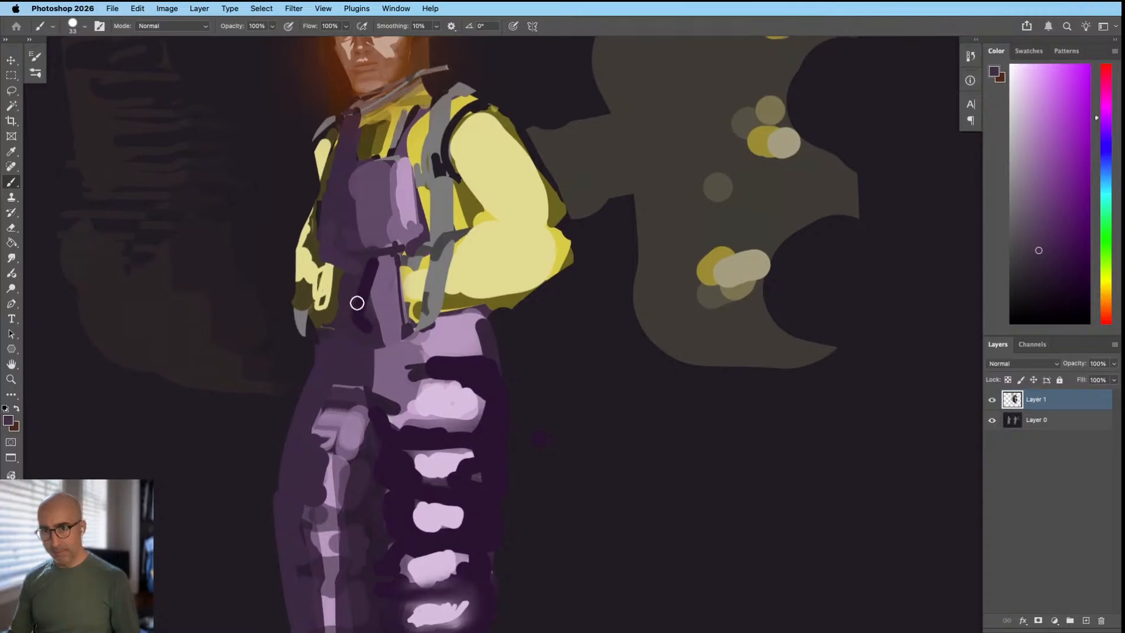
{"action": "left_click", "coordinate": [347, 305], "text": "alt"}
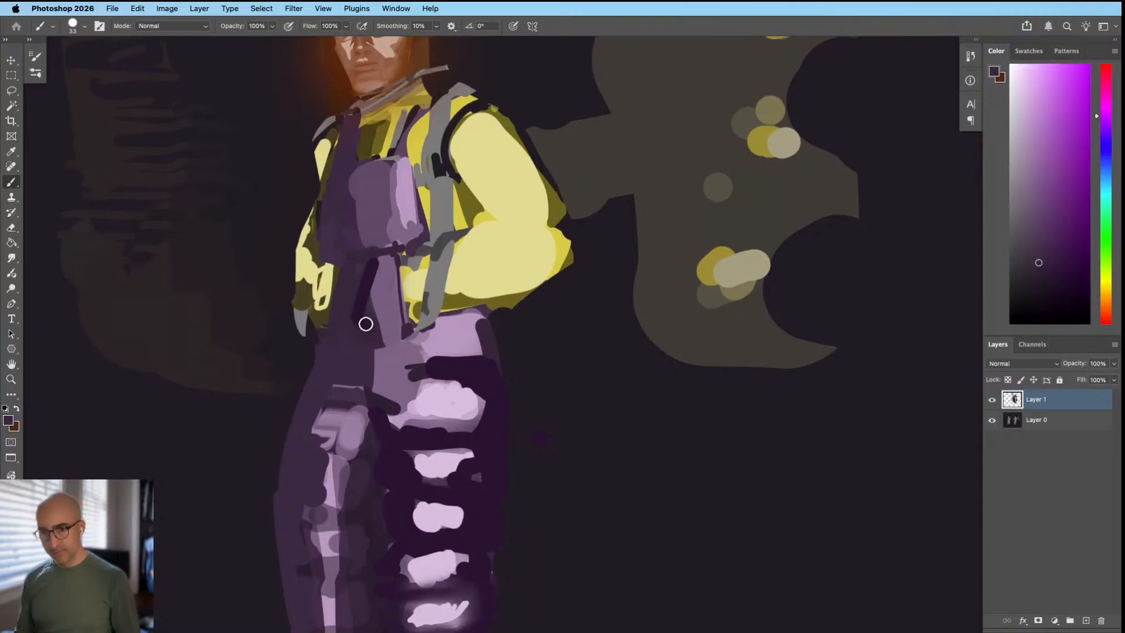
Step: Examine the coloured figure's overall silhouette and proportions from head to feet
{"action": "scroll", "coordinate": [400, 439], "scroll_direction": "down", "scroll_amount": 5}
{"action": "left_click_drag", "start_coordinate": [399, 517], "coordinate": [376, 441]}
{"action": "scroll", "coordinate": [394, 416], "scroll_direction": "up", "scroll_amount": 3}
{"action": "left_click_drag", "start_coordinate": [396, 371], "coordinate": [383, 354]}
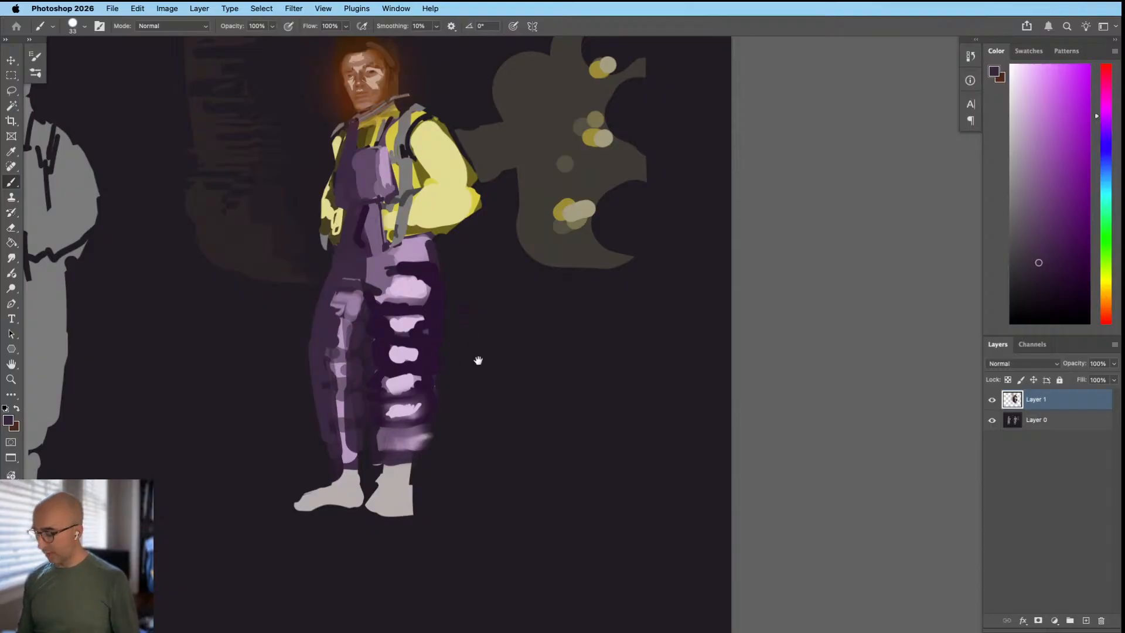
{"action": "left_click_drag", "start_coordinate": [463, 357], "coordinate": [464, 362]}
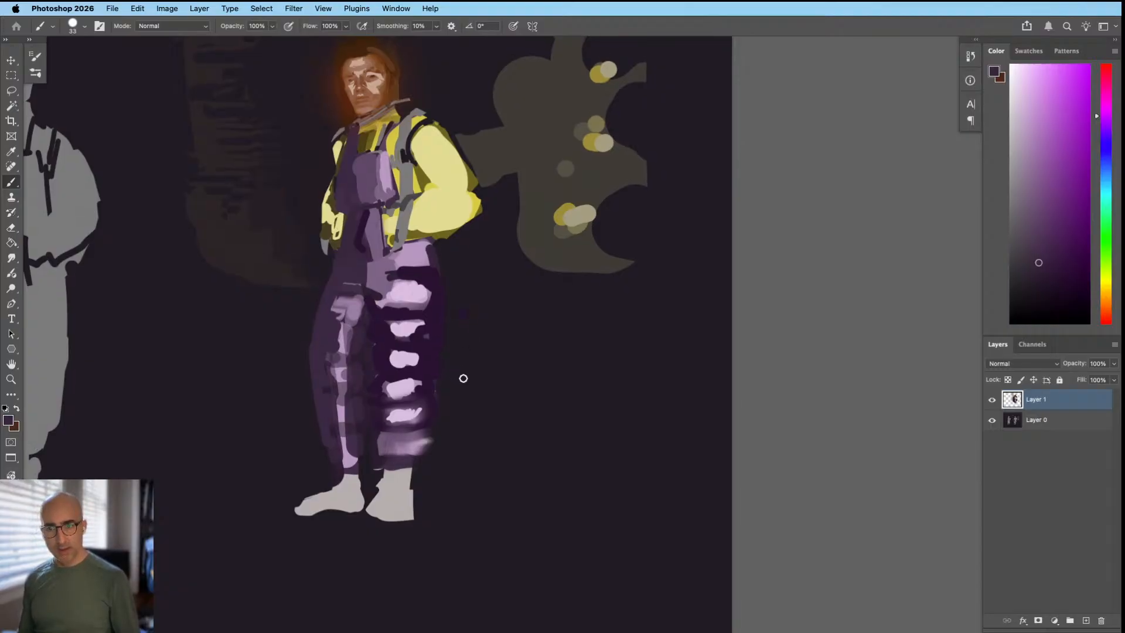
{"action": "mouse_move", "coordinate": [464, 391]}
{"action": "left_mouse_down"}
{"action": "mouse_move", "coordinate": [473, 379]}
{"action": "mouse_move", "coordinate": [460, 380]}
{"action": "mouse_move", "coordinate": [482, 379]}
{"action": "left_mouse_up"}
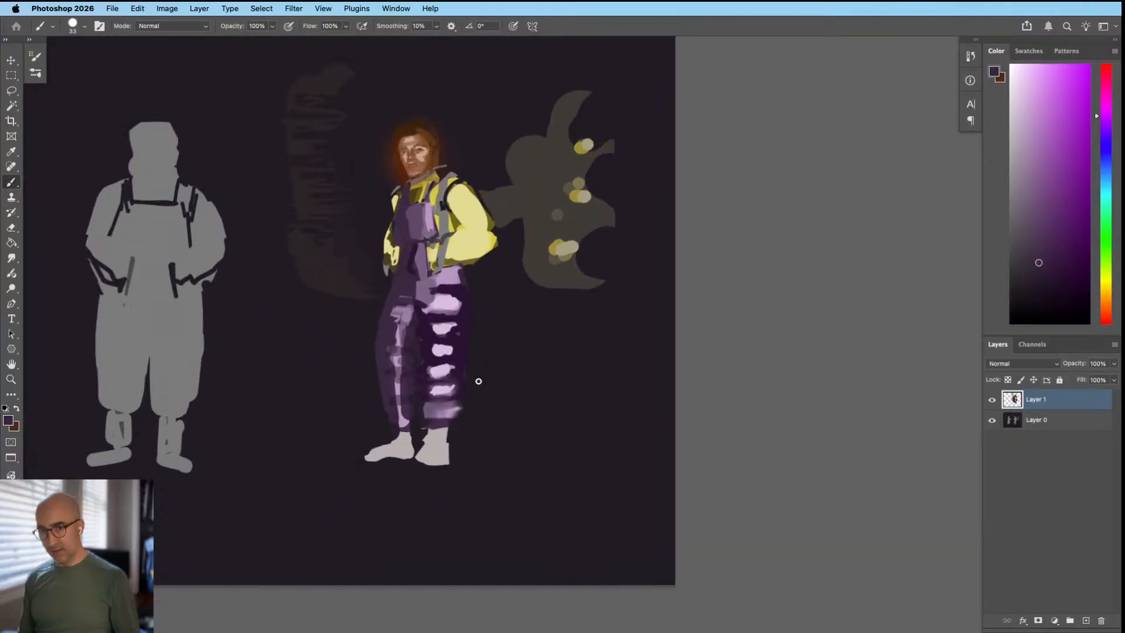
{"action": "scroll", "coordinate": [481, 376], "scroll_direction": "up", "scroll_amount": 3}
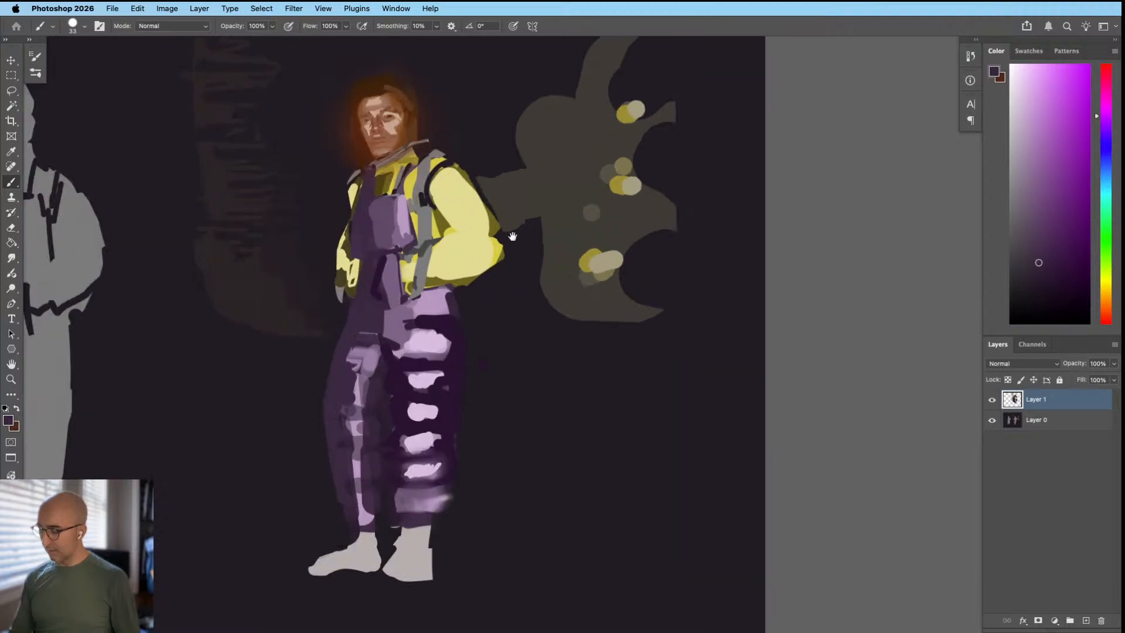
{"action": "mouse_move", "coordinate": [471, 406]}
{"action": "left_mouse_down"}
{"action": "mouse_move", "coordinate": [480, 349]}
{"action": "mouse_move", "coordinate": [494, 349]}
{"action": "left_mouse_up"}
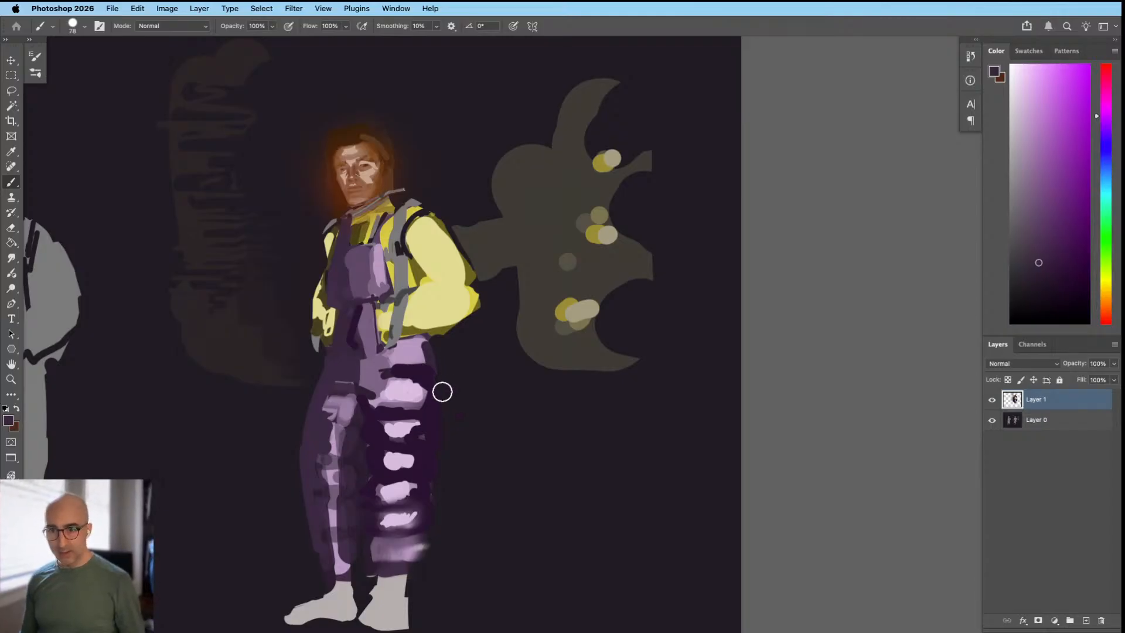
Step: Sample the dark background colour and dab a gap inside the bent elbow of the coloured figure with a size 36 brush
{"action": "left_click_drag", "start_coordinate": [487, 345], "coordinate": [482, 340]}
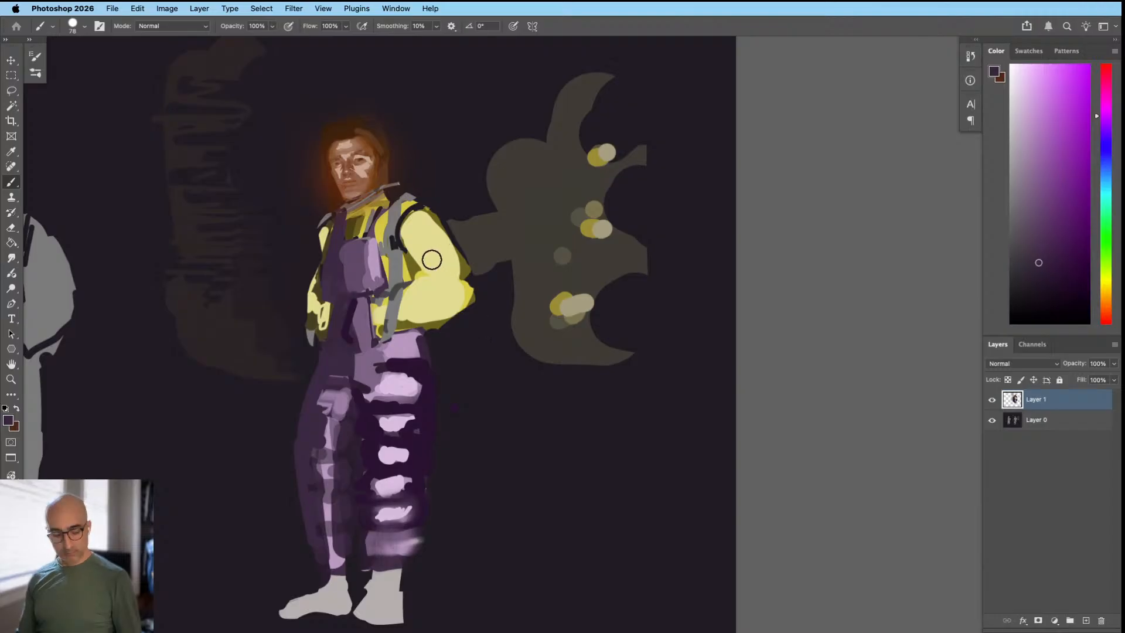
{"action": "left_click", "coordinate": [486, 329], "text": "alt"}
{"action": "left_click_drag", "start_coordinate": [421, 281], "coordinate": [417, 281]}
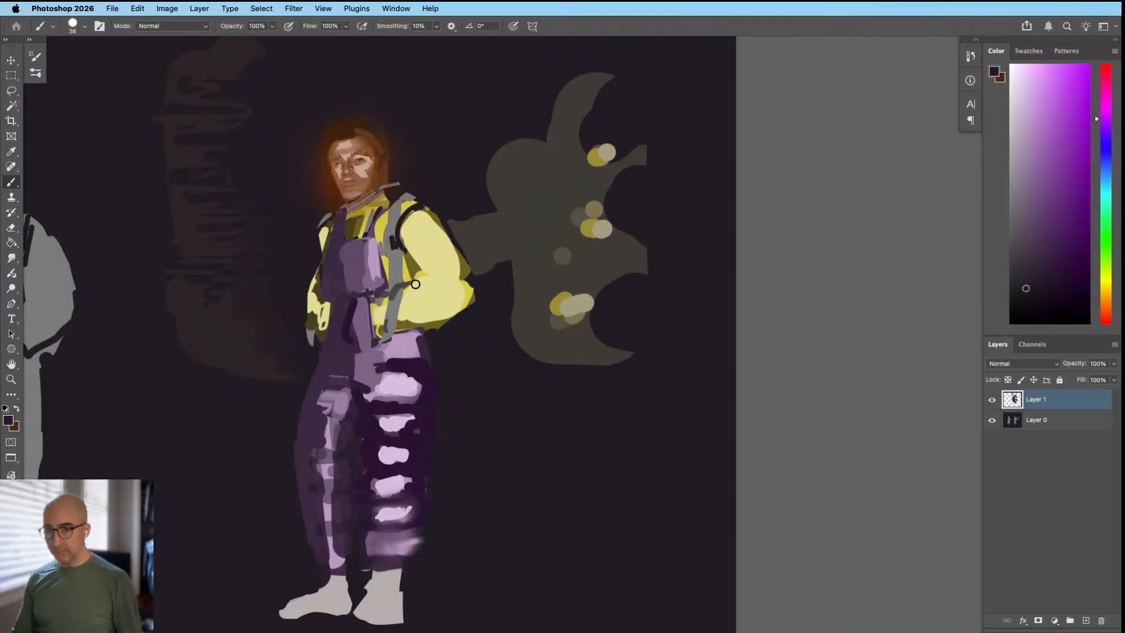
{"action": "left_click", "coordinate": [419, 273]}
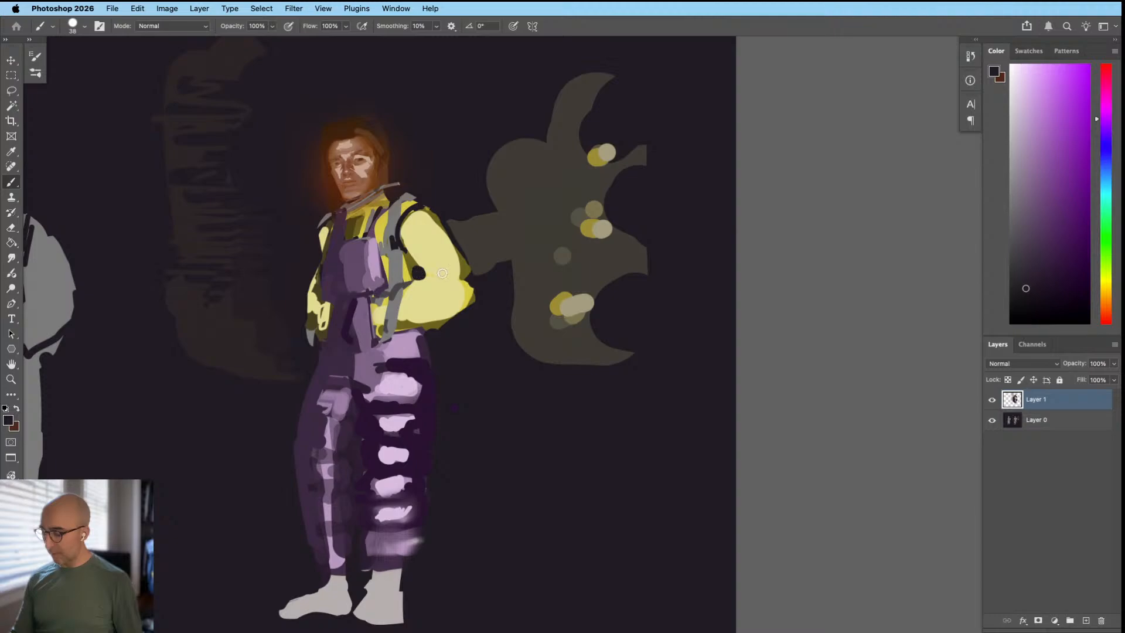
Step: Paint the dark background colour over the underside of the bent forearm with a size 61 brush to sharpen the elbow
{"action": "left_click", "coordinate": [449, 289], "text": "alt"}
{"action": "mouse_move", "coordinate": [465, 311]}
{"action": "left_mouse_down"}
{"action": "mouse_move", "coordinate": [440, 330]}
{"action": "mouse_move", "coordinate": [475, 299]}
{"action": "left_mouse_up"}
{"action": "left_click", "coordinate": [446, 332], "text": "alt"}
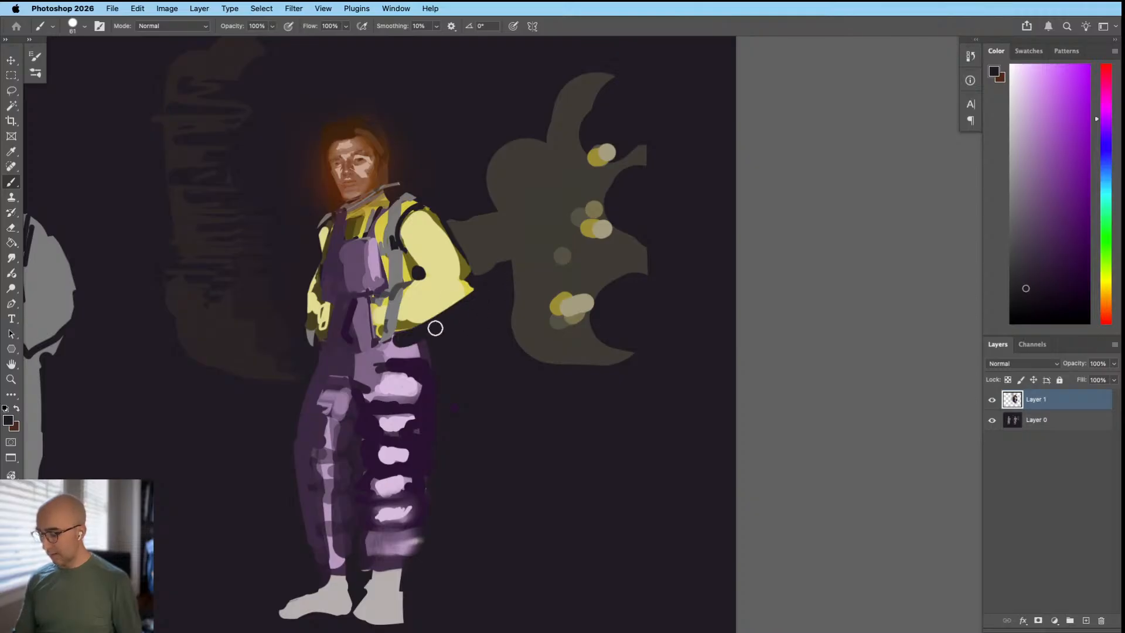
Step: Sample the dark background and, with a size 153 brush, paint behind the bent arm to separate it from the olive shape
{"action": "scroll", "coordinate": [477, 306], "scroll_direction": "right", "scroll_amount": 2}
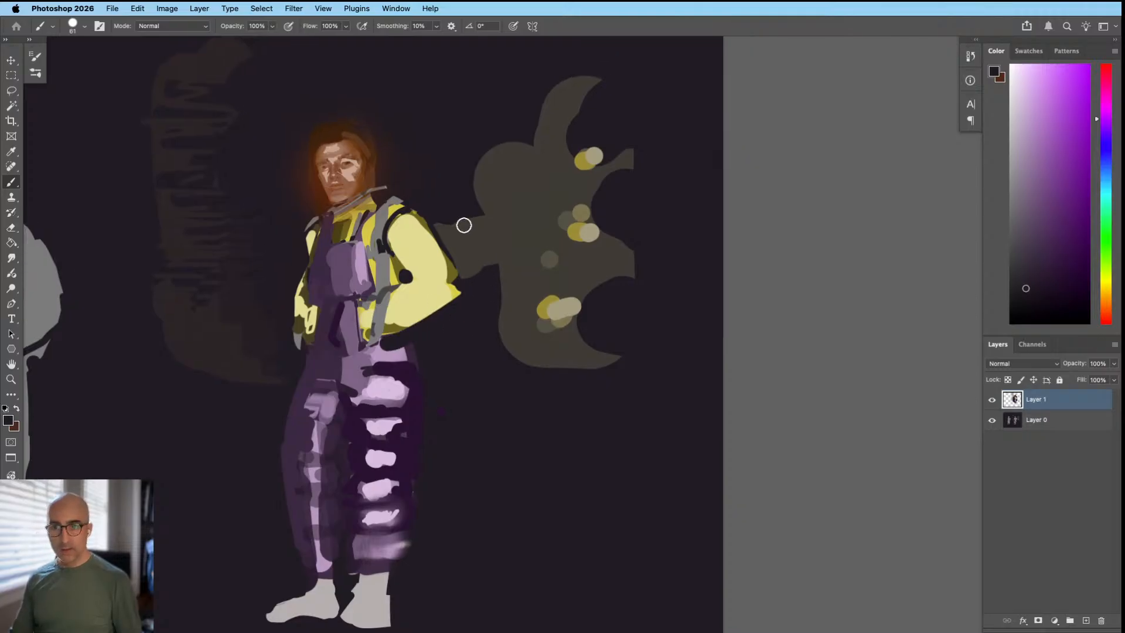
{"action": "left_click", "coordinate": [435, 194], "text": "alt"}
{"action": "mouse_move", "coordinate": [429, 192]}
{"action": "left_mouse_down"}
{"action": "mouse_move", "coordinate": [440, 191]}
{"action": "mouse_move", "coordinate": [476, 314]}
{"action": "mouse_move", "coordinate": [472, 302]}
{"action": "left_mouse_up"}
{"action": "key", "text": "super+z"}
{"action": "left_click_drag", "start_coordinate": [442, 211], "coordinate": [482, 297]}
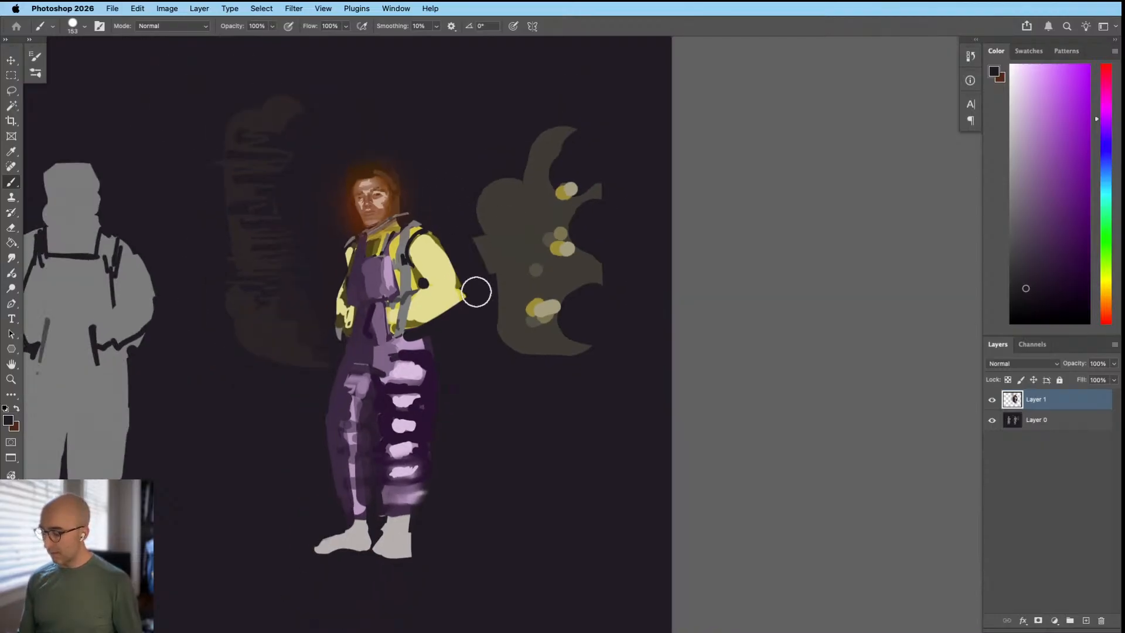
Step: Lasso the coloured figure's head and torso down to the waist, shift them slightly to the right over the legs, and deselect
{"action": "left_click_drag", "start_coordinate": [456, 336], "coordinate": [406, 350]}
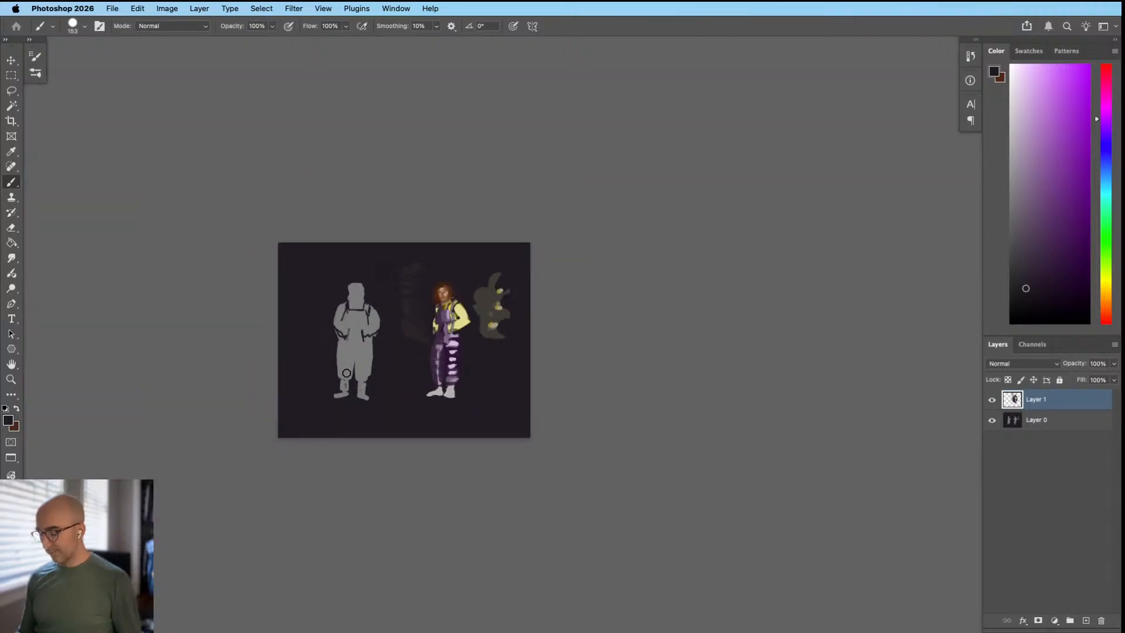
{"action": "left_click_drag", "start_coordinate": [474, 320], "coordinate": [505, 335]}
{"action": "left_click_drag", "start_coordinate": [465, 382], "coordinate": [471, 370]}
{"action": "left_click_drag", "start_coordinate": [459, 367], "coordinate": [469, 364]}
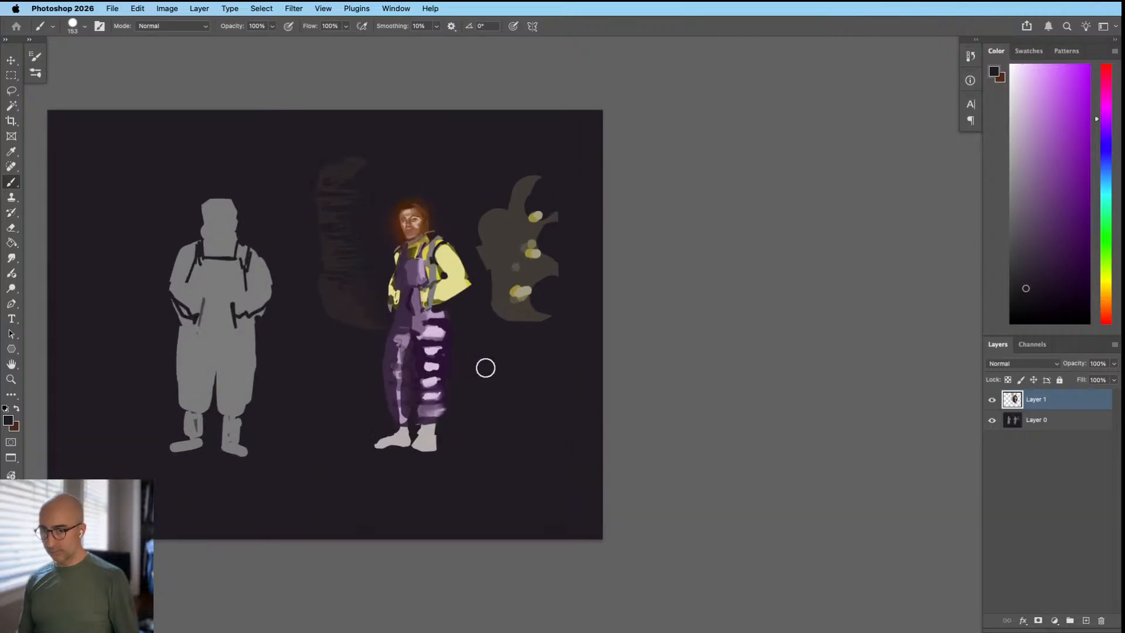
{"action": "left_click_drag", "start_coordinate": [479, 373], "coordinate": [485, 371]}
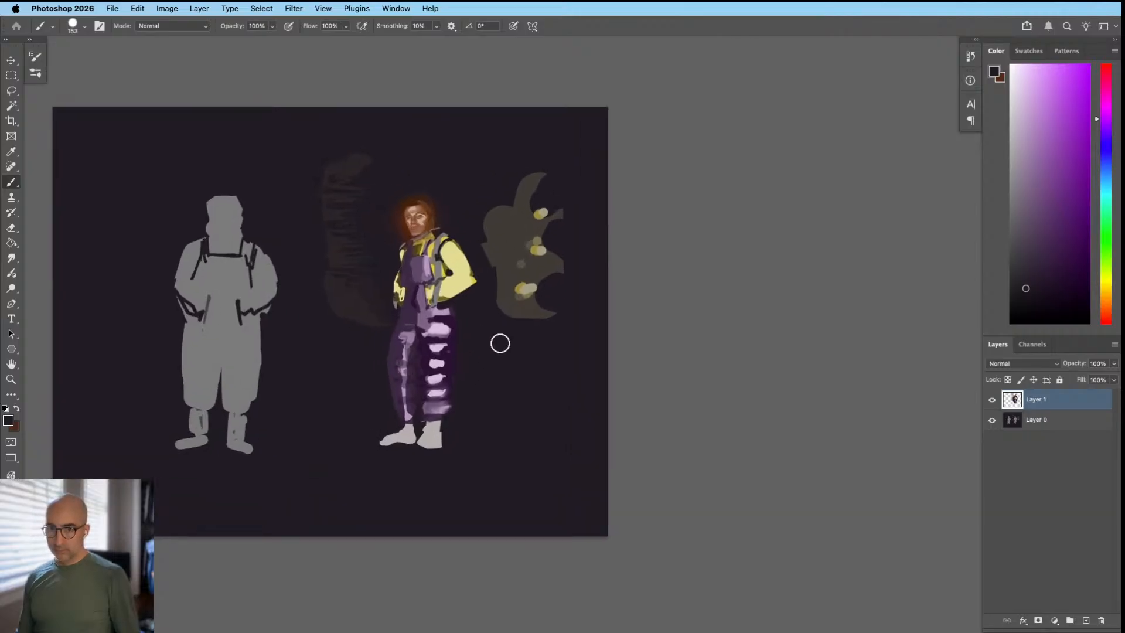
{"action": "scroll", "coordinate": [490, 365], "scroll_direction": "up", "scroll_amount": 2}
{"action": "key", "text": "l"}
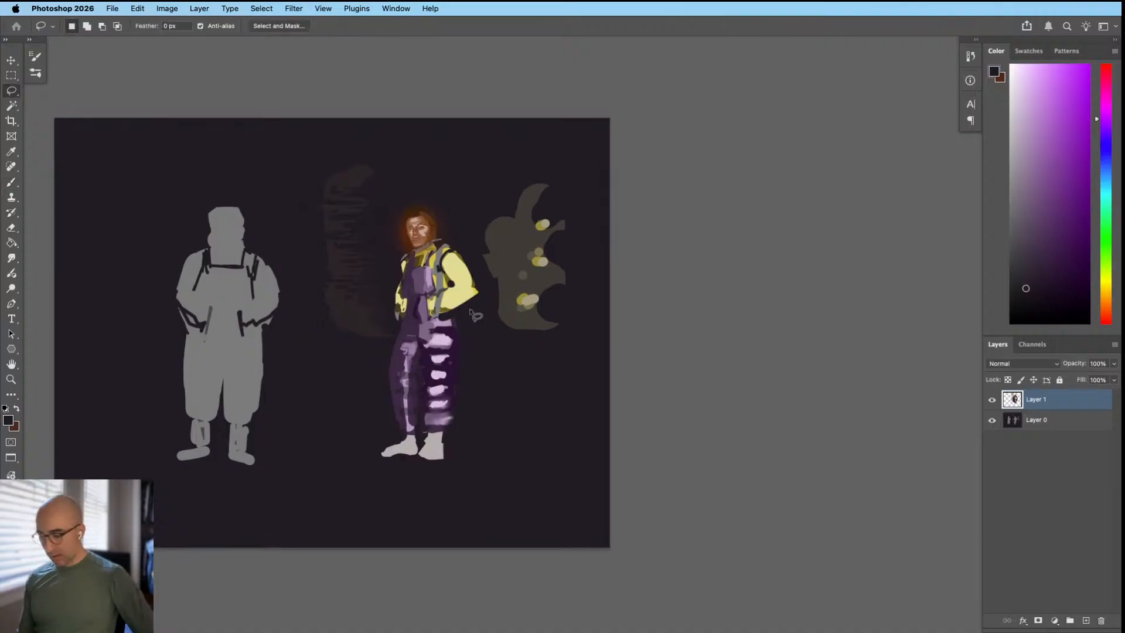
{"action": "mouse_move", "coordinate": [468, 323]}
{"action": "left_mouse_down"}
{"action": "mouse_move", "coordinate": [370, 276]}
{"action": "mouse_move", "coordinate": [483, 288]}
{"action": "mouse_move", "coordinate": [461, 335]}
{"action": "left_mouse_up"}
{"action": "key", "text": "v"}
{"action": "scroll", "coordinate": [494, 316], "scroll_direction": "up", "scroll_amount": 2}
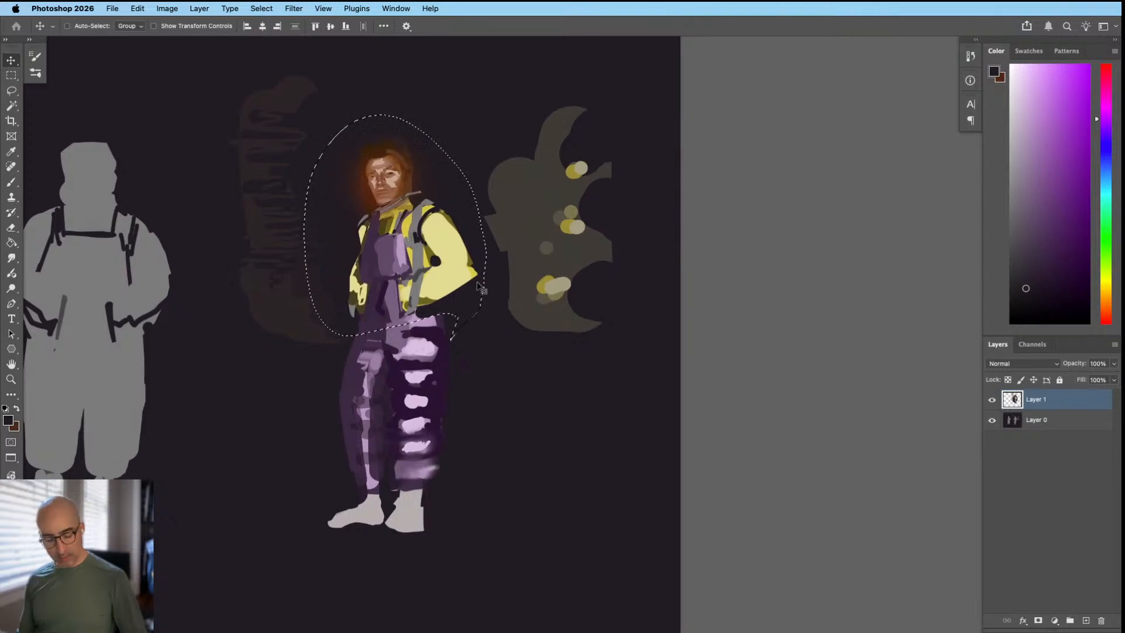
{"action": "mouse_move", "coordinate": [515, 377]}
{"action": "left_mouse_down"}
{"action": "mouse_move", "coordinate": [484, 381]}
{"action": "mouse_move", "coordinate": [499, 367]}
{"action": "left_mouse_up"}
{"action": "scroll", "coordinate": [499, 367], "scroll_direction": "up", "scroll_amount": 1}
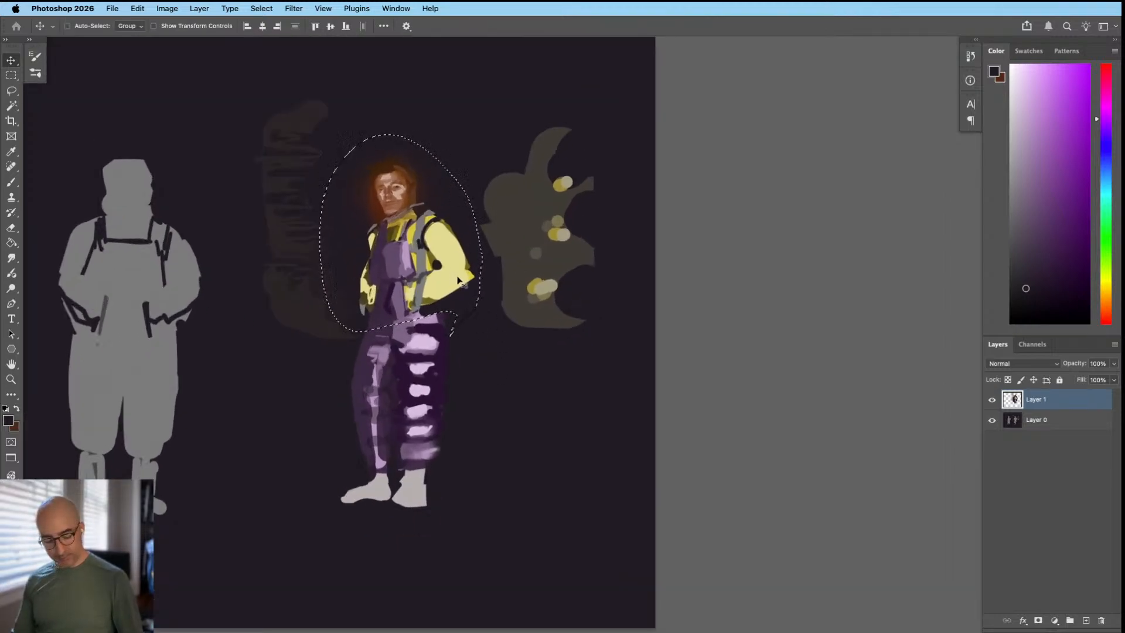
{"action": "left_click_drag", "start_coordinate": [474, 275], "coordinate": [462, 274]}
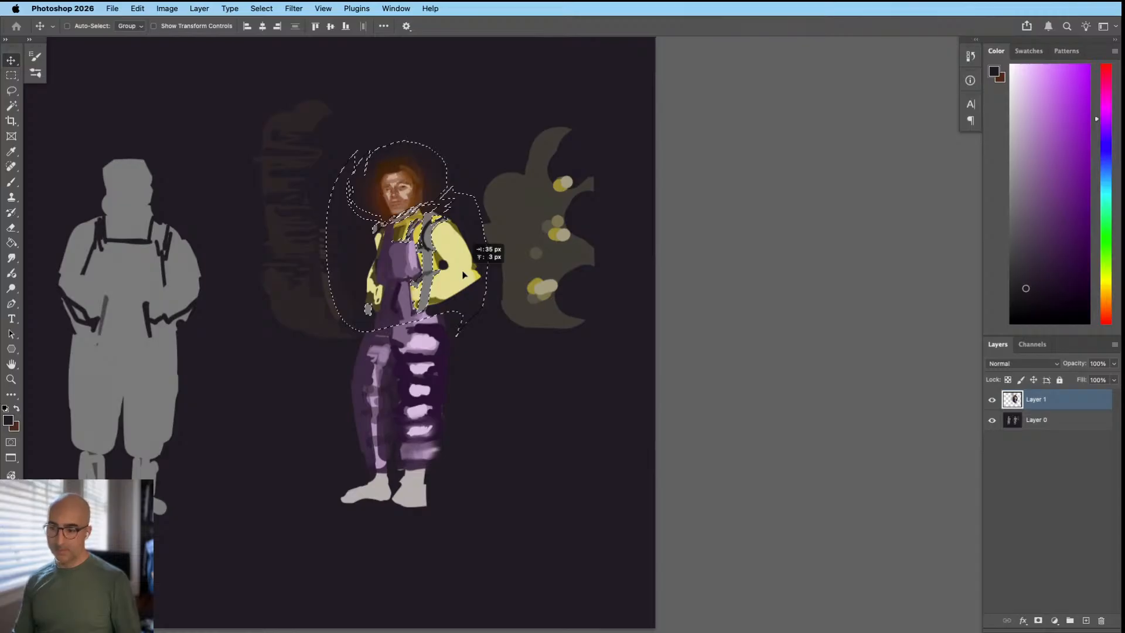
{"action": "left_click_drag", "start_coordinate": [462, 274], "coordinate": [462, 273]}
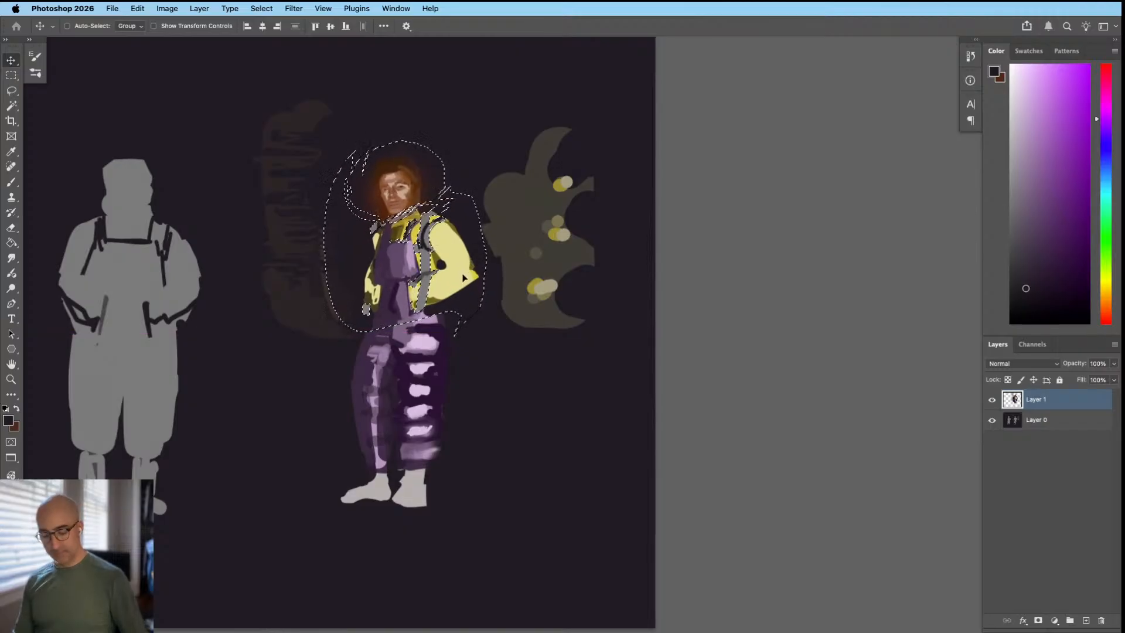
{"action": "key", "text": "super+d"}
Step: Paint over the entire grey reference figure in the dark background colour with a size 1063 brush
{"action": "left_click_drag", "start_coordinate": [473, 350], "coordinate": [461, 374]}
{"action": "left_click_drag", "start_coordinate": [445, 359], "coordinate": [494, 359]}
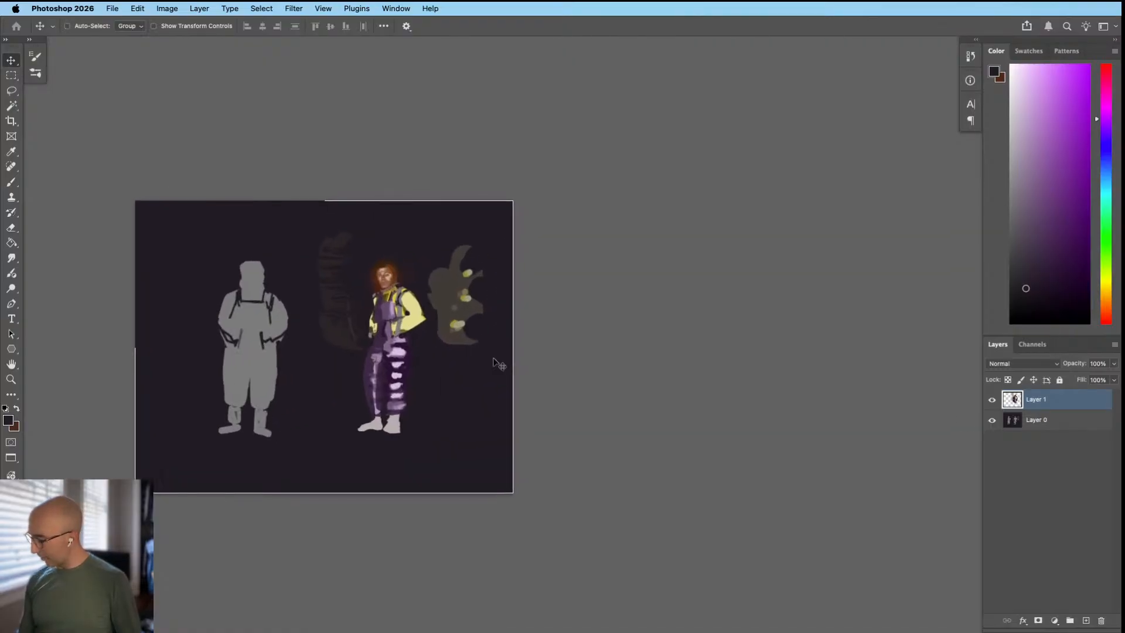
{"action": "key", "text": "b"}
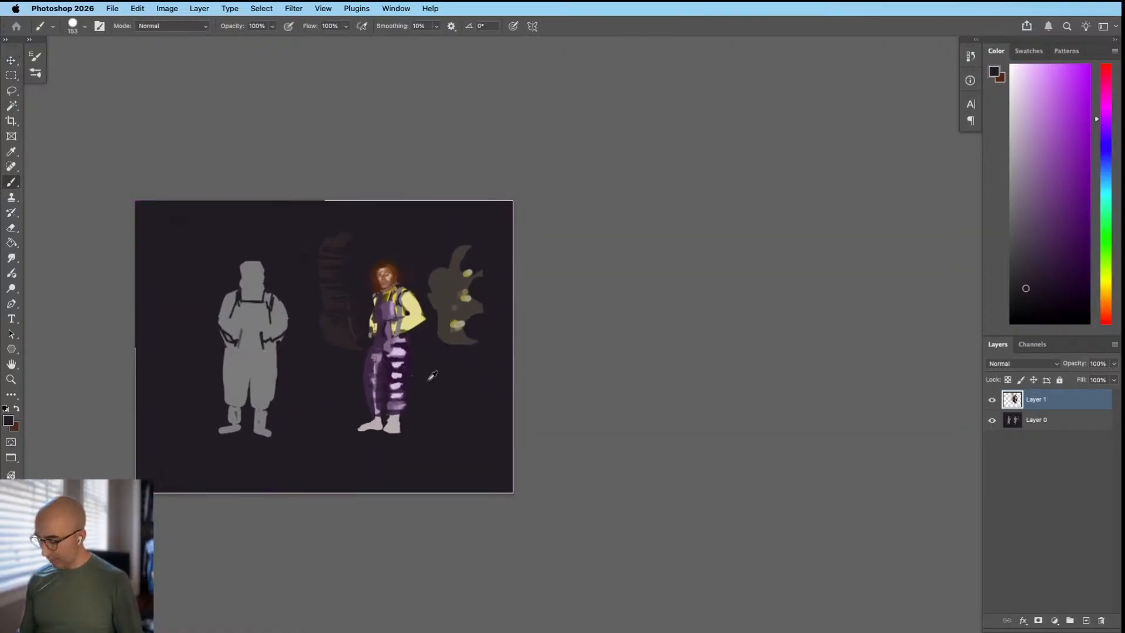
{"action": "left_click_drag", "start_coordinate": [257, 225], "coordinate": [257, 489]}
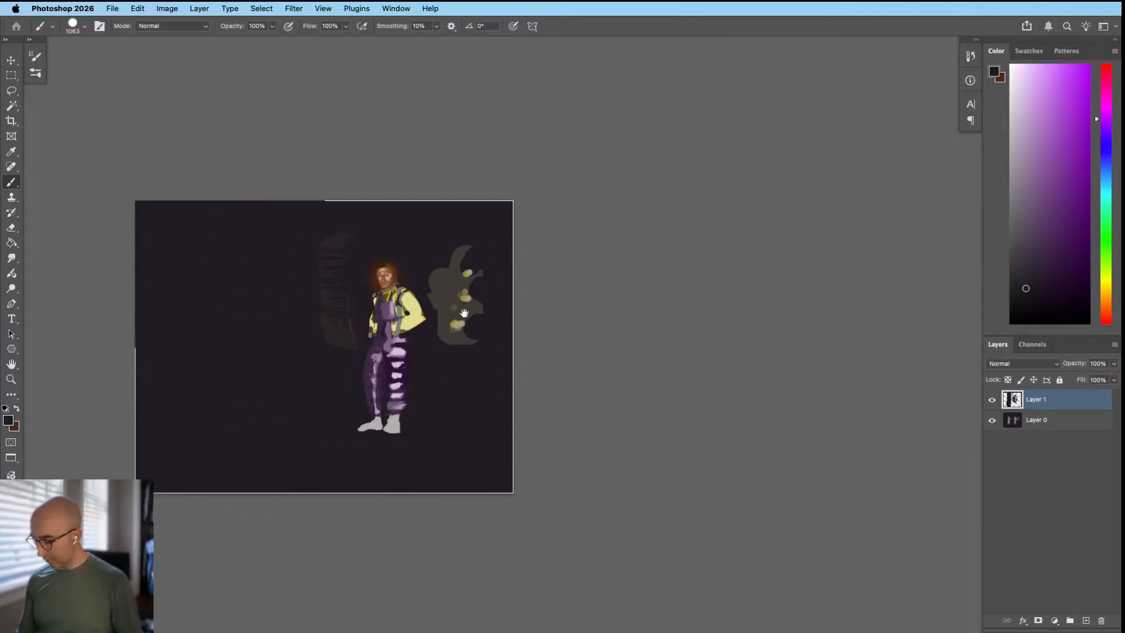
{"action": "left_click_drag", "start_coordinate": [420, 362], "coordinate": [459, 370]}
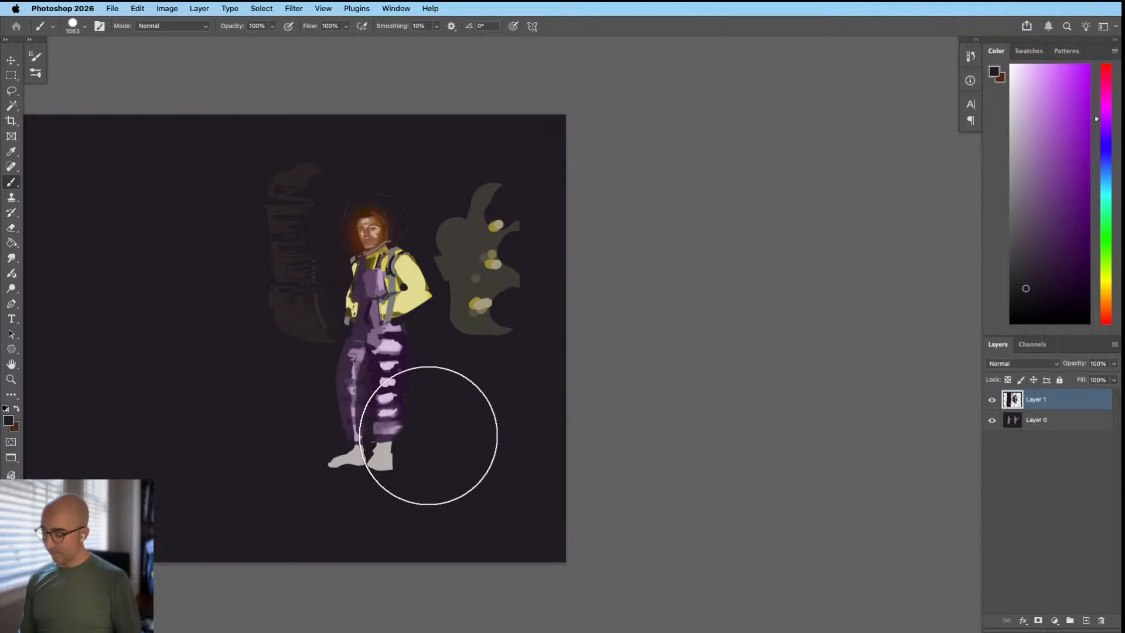
Step: Sample the dark background colour and clean up around the outer edge of the striped trouser leg with a size 75 brush
{"action": "mouse_move", "coordinate": [436, 396]}
{"action": "left_mouse_down"}
{"action": "mouse_move", "coordinate": [464, 409]}
{"action": "mouse_move", "coordinate": [407, 384]}
{"action": "left_mouse_up"}
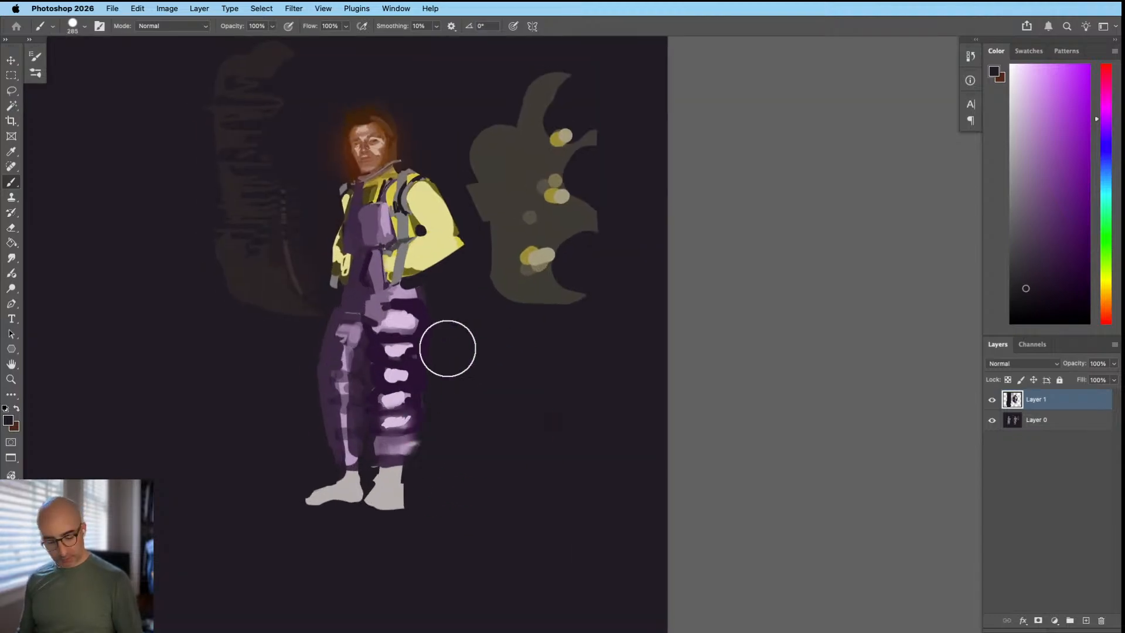
{"action": "mouse_move", "coordinate": [449, 388]}
{"action": "left_mouse_down"}
{"action": "mouse_move", "coordinate": [471, 373]}
{"action": "mouse_move", "coordinate": [448, 338]}
{"action": "mouse_move", "coordinate": [476, 366]}
{"action": "mouse_move", "coordinate": [455, 327]}
{"action": "mouse_move", "coordinate": [410, 321]}
{"action": "mouse_move", "coordinate": [420, 321]}
{"action": "left_mouse_up"}
{"action": "left_click", "coordinate": [477, 351], "text": "alt"}
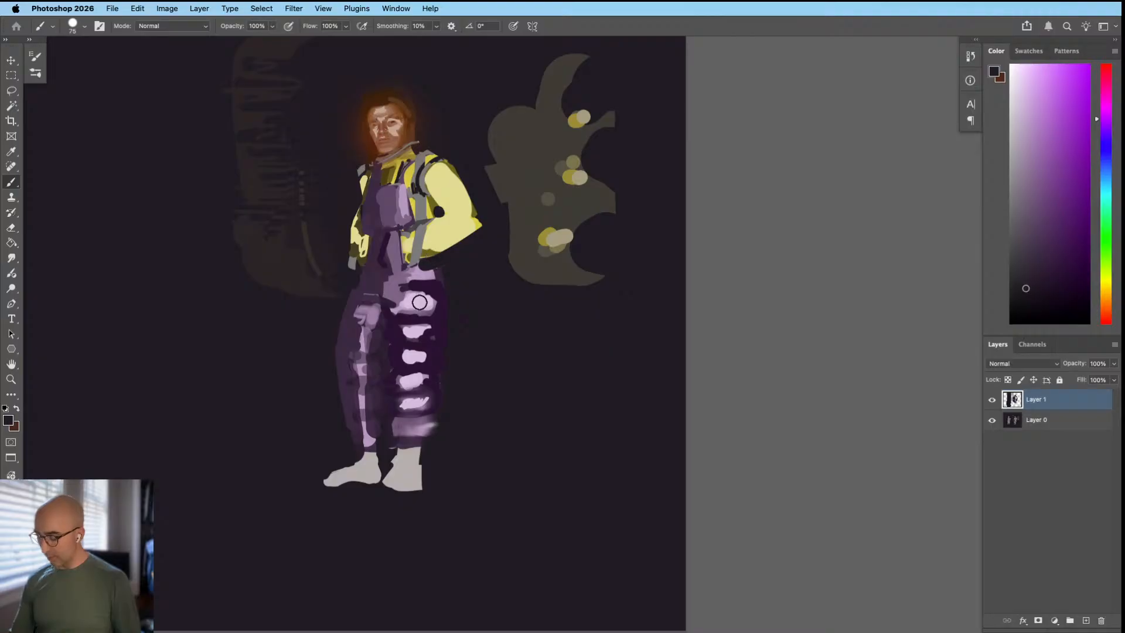
{"action": "left_click_drag", "start_coordinate": [480, 406], "coordinate": [431, 460]}
{"action": "left_click_drag", "start_coordinate": [422, 501], "coordinate": [376, 498]}
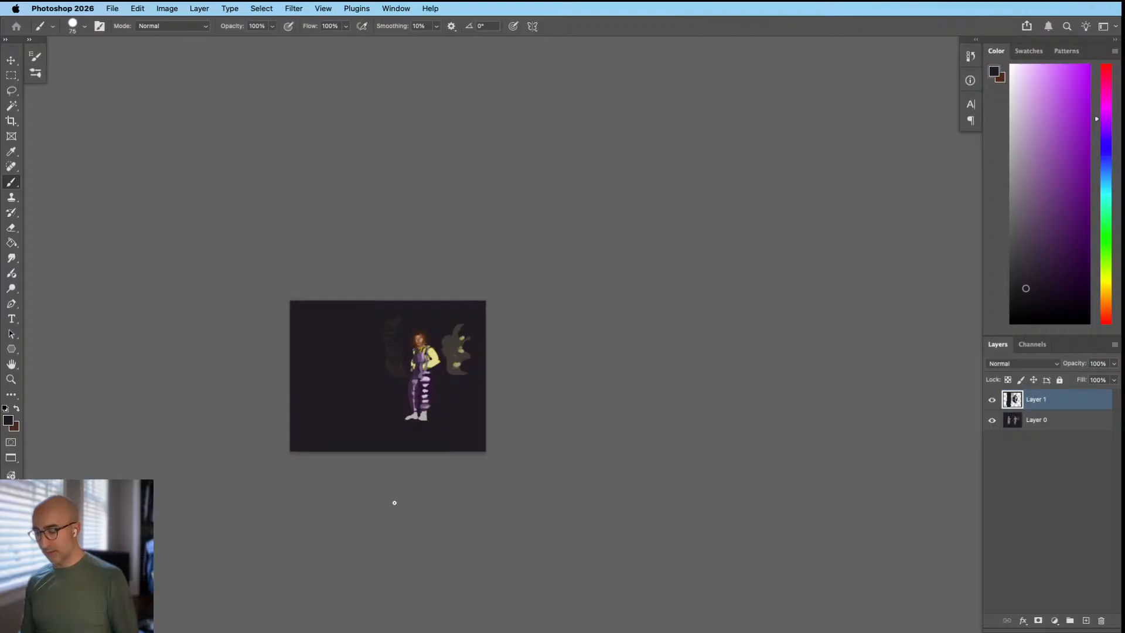
Step: Choose a dark purplish grey and repaint the foot below the striped trouser leg, tidying its outline with the background colour
{"action": "scroll", "coordinate": [420, 422], "scroll_direction": "up", "scroll_amount": 5}
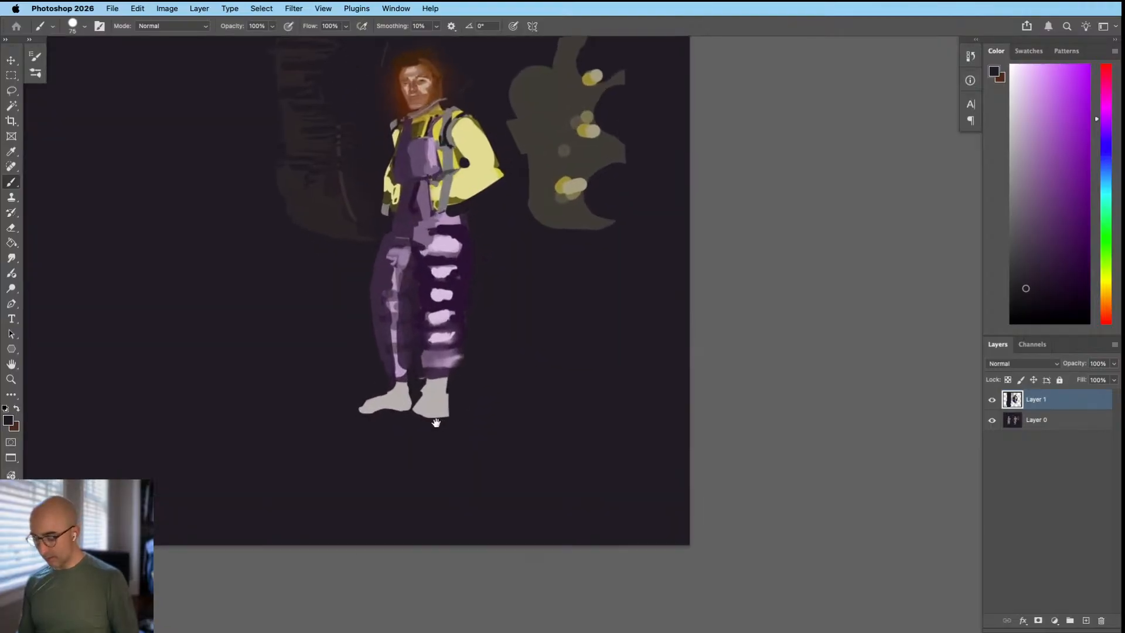
{"action": "left_click", "coordinate": [1020, 252]}
{"action": "key", "text": "bracketleft"}
{"action": "mouse_move", "coordinate": [421, 411]}
{"action": "left_mouse_down"}
{"action": "mouse_move", "coordinate": [444, 410]}
{"action": "mouse_move", "coordinate": [432, 387]}
{"action": "mouse_move", "coordinate": [429, 412]}
{"action": "mouse_move", "coordinate": [412, 417]}
{"action": "mouse_move", "coordinate": [445, 411]}
{"action": "mouse_move", "coordinate": [462, 423]}
{"action": "mouse_move", "coordinate": [440, 415]}
{"action": "mouse_move", "coordinate": [442, 427]}
{"action": "mouse_move", "coordinate": [455, 421]}
{"action": "mouse_move", "coordinate": [415, 435]}
{"action": "left_mouse_up"}
{"action": "key", "text": "super+z"}
{"action": "left_click", "coordinate": [461, 424], "text": "alt"}
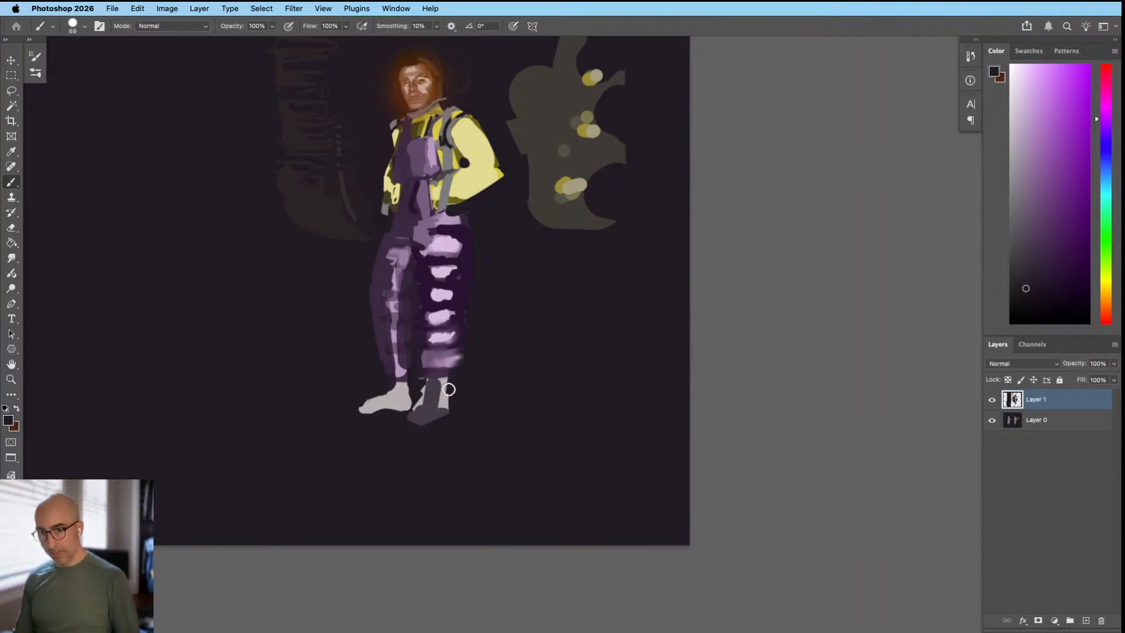
{"action": "left_click", "coordinate": [445, 394], "text": "alt"}
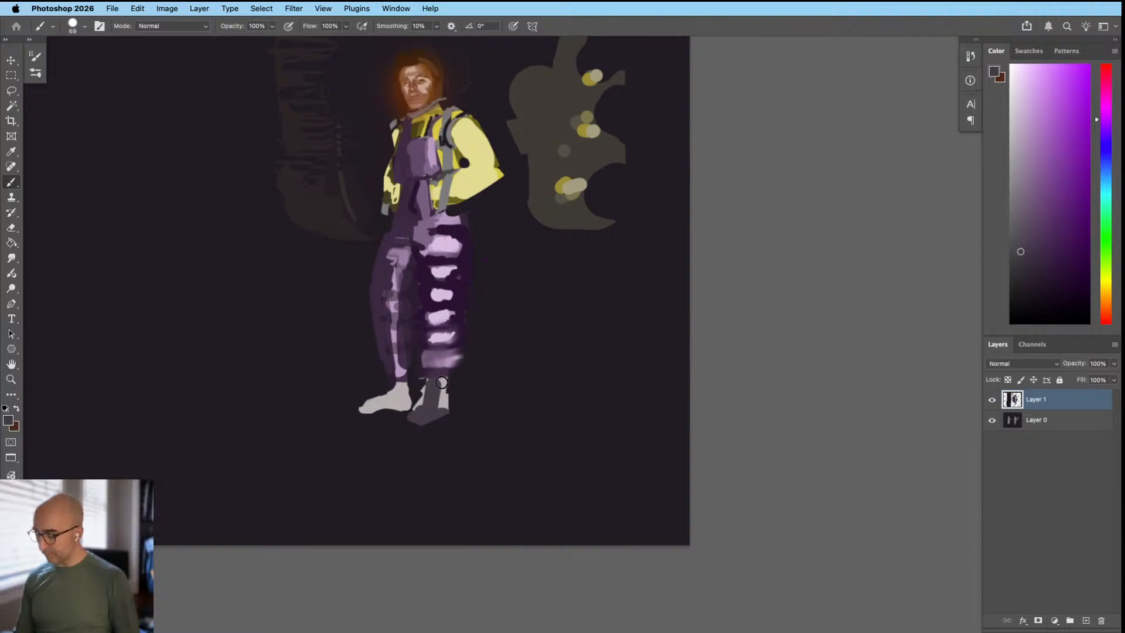
{"action": "left_click", "coordinate": [422, 404], "text": "alt"}
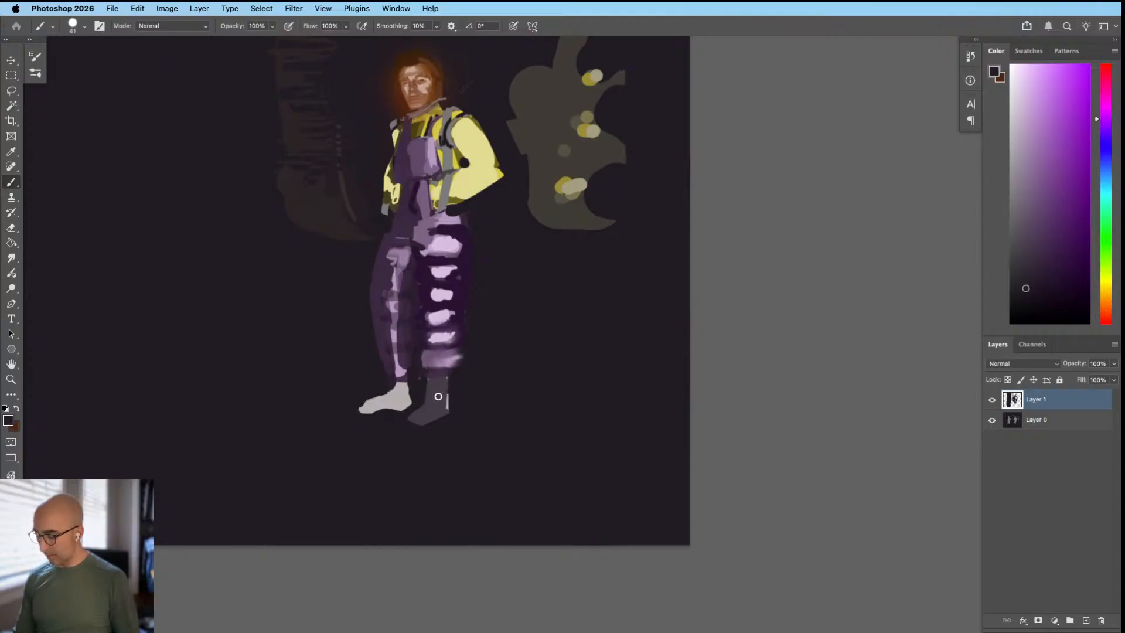
{"action": "left_click", "coordinate": [440, 397], "text": "alt"}
{"action": "left_click_drag", "start_coordinate": [396, 396], "coordinate": [408, 396]}
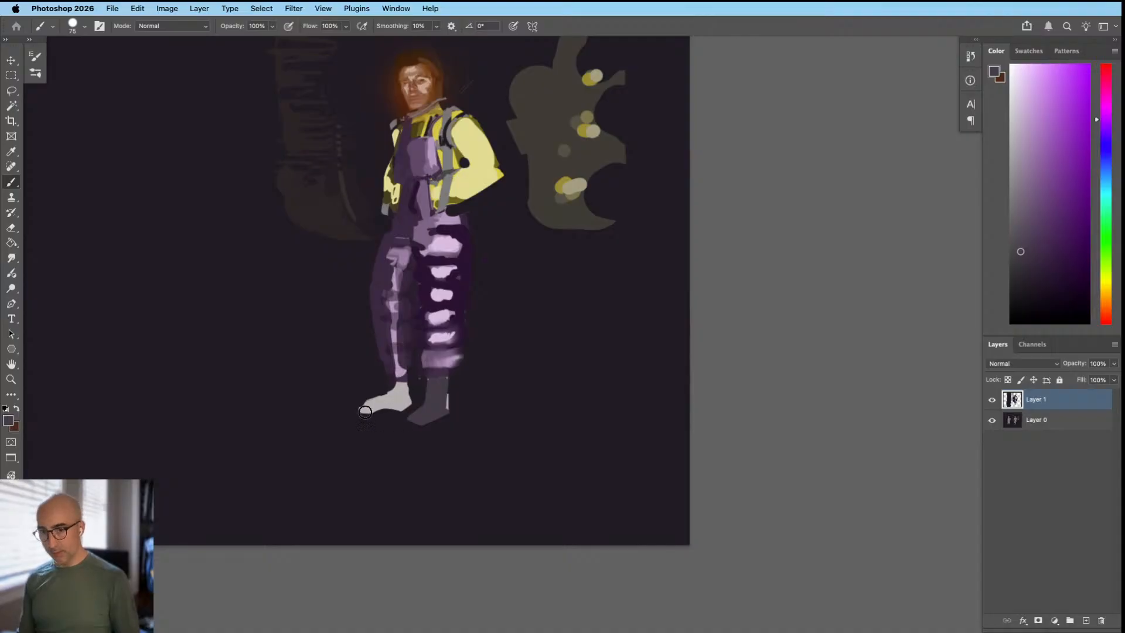
{"action": "left_click_drag", "start_coordinate": [413, 402], "coordinate": [371, 409]}
{"action": "key", "text": "super+z"}
Step: Trim the sole of the remaining light foot with the background colour, and repaint that foot in the other foot's dark grey
{"action": "left_click", "coordinate": [410, 403], "text": "alt"}
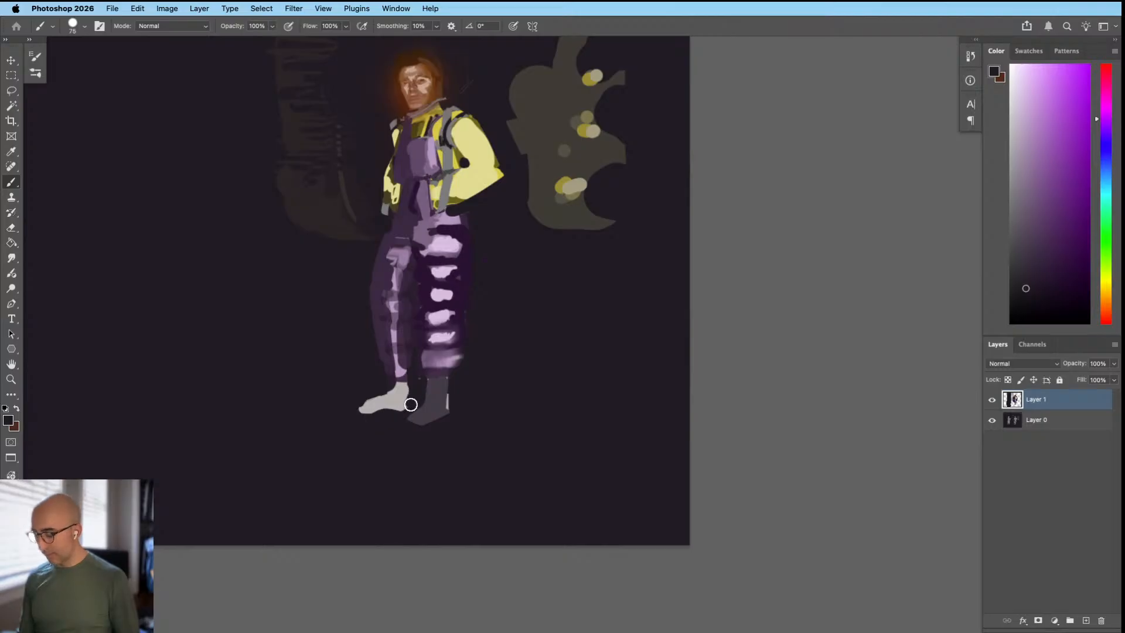
{"action": "left_click_drag", "start_coordinate": [395, 405], "coordinate": [360, 416]}
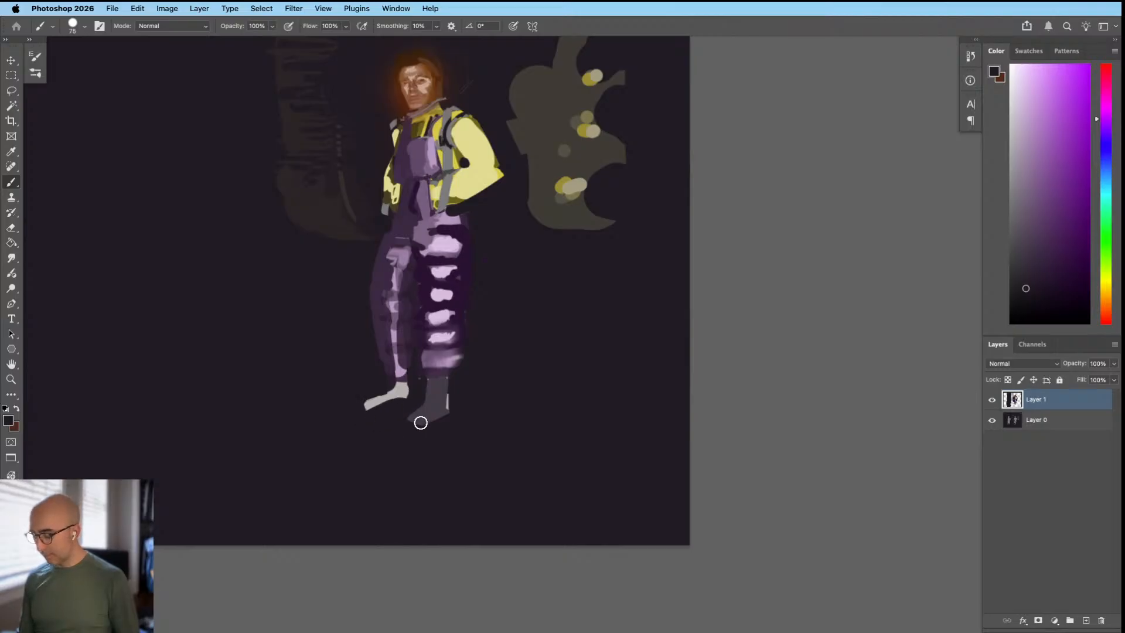
{"action": "left_click", "coordinate": [438, 411], "text": "alt"}
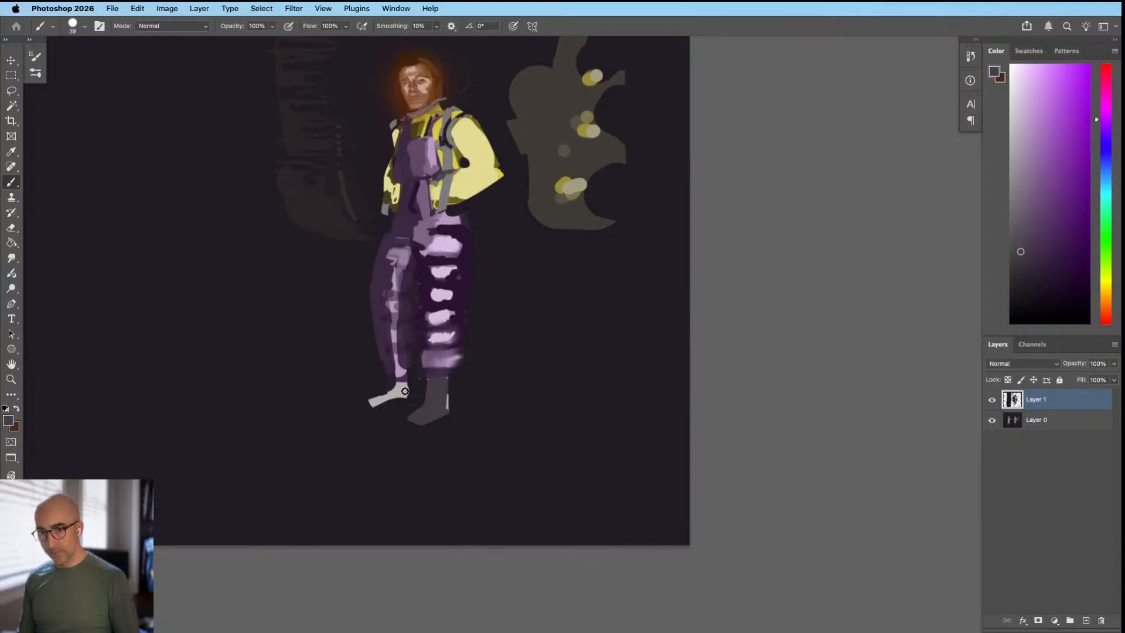
{"action": "left_click_drag", "start_coordinate": [408, 385], "coordinate": [405, 393]}
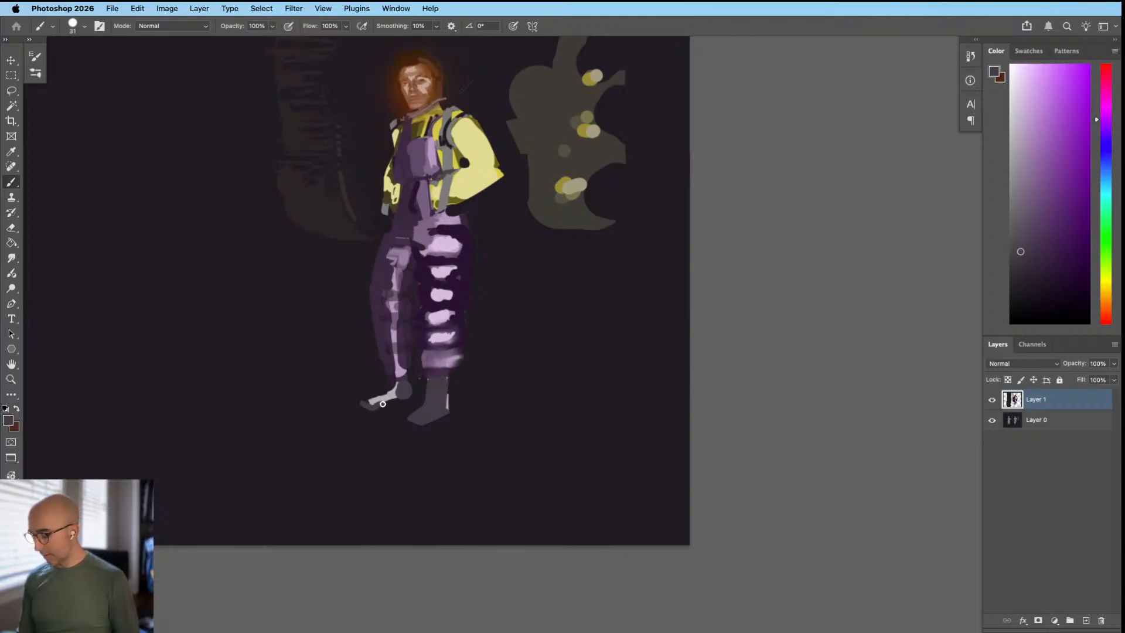
{"action": "mouse_move", "coordinate": [399, 381]}
{"action": "left_mouse_down"}
{"action": "mouse_move", "coordinate": [366, 403]}
{"action": "mouse_move", "coordinate": [402, 389]}
{"action": "left_mouse_up"}
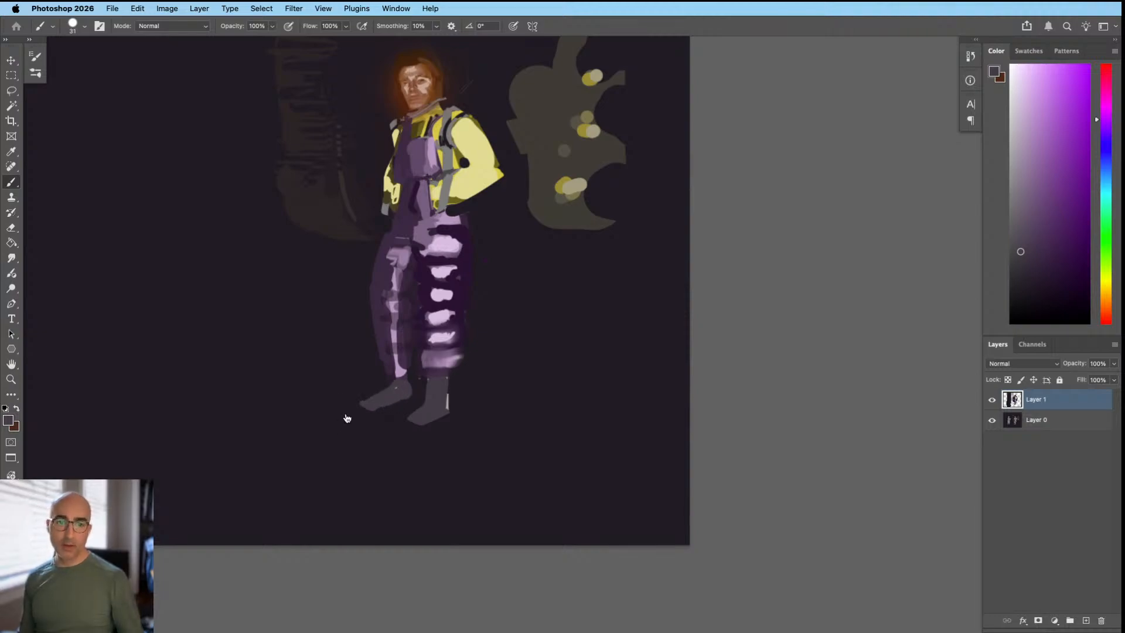
{"action": "key", "text": "Tab"}
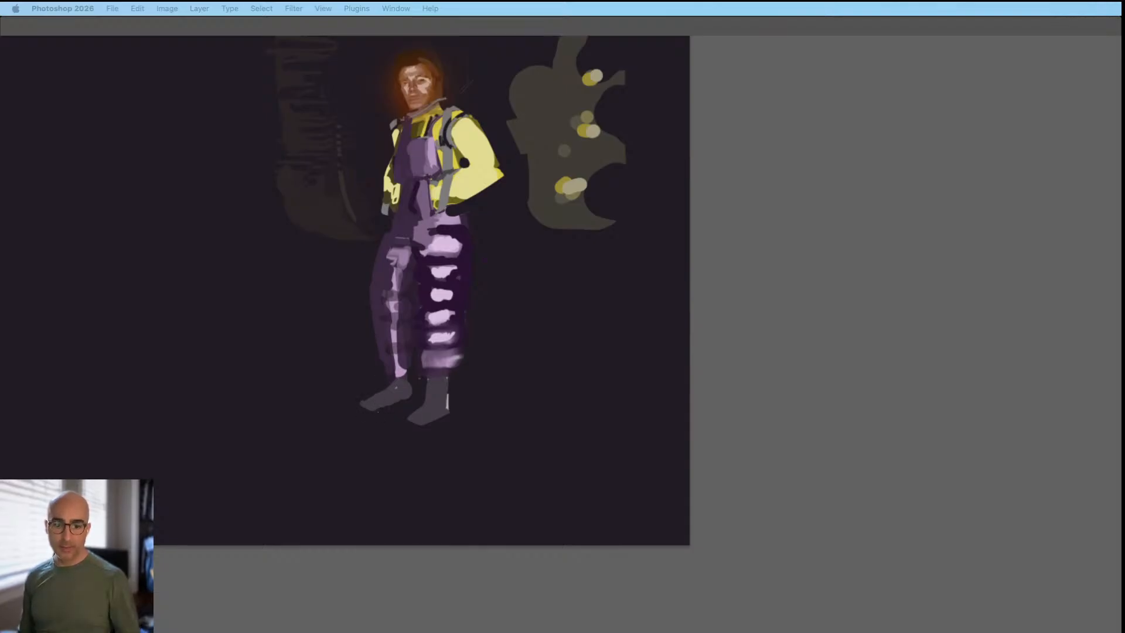
{"action": "key", "text": "Tab"}
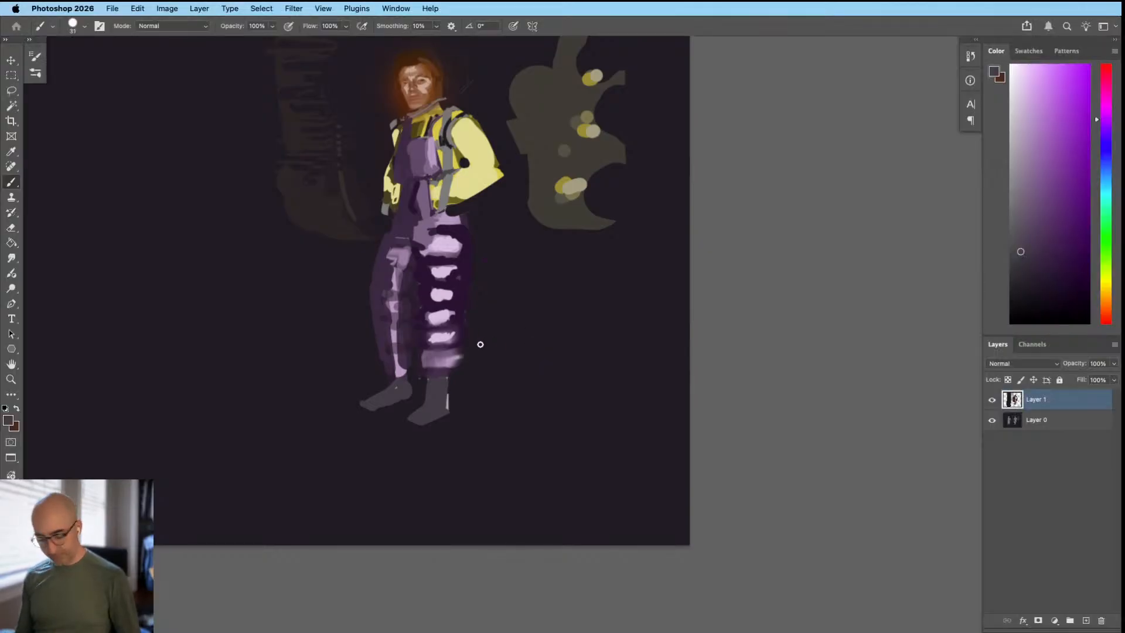
Step: Sample the dark background colour and trim the ankle and instep of the foot below the plain trouser leg with a size 45 brush
{"action": "scroll", "coordinate": [461, 351], "scroll_direction": "left", "scroll_amount": 2}
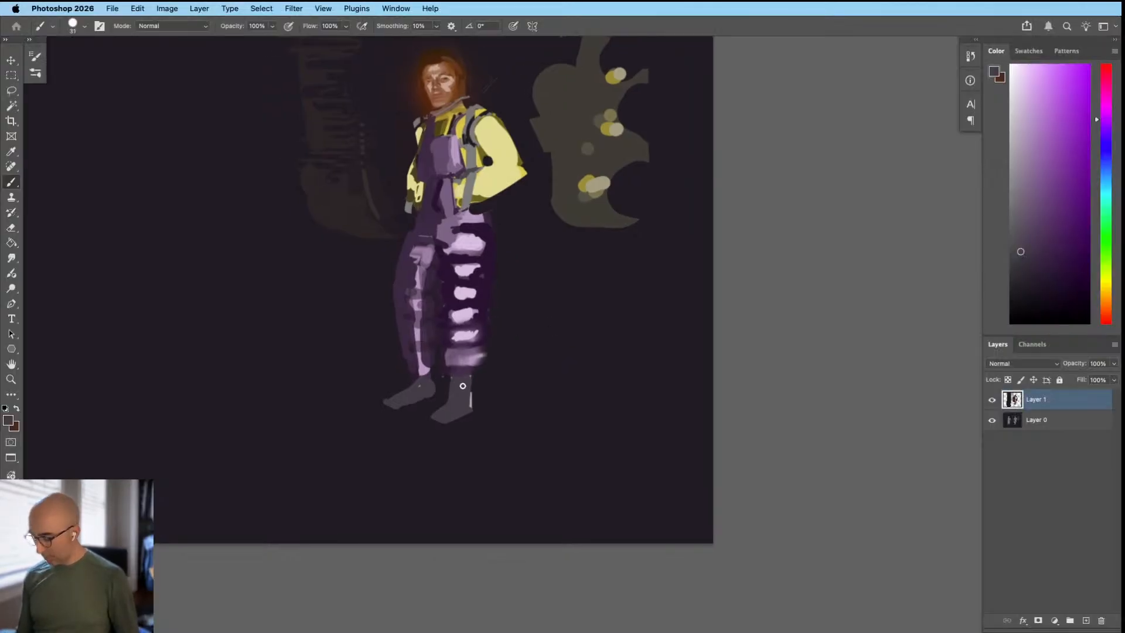
{"action": "key", "text": "bracketright"}
{"action": "key", "text": "bracketright"}
{"action": "key", "text": "bracketright"}
{"action": "key", "text": "bracketright"}
{"action": "key", "text": "bracketright"}
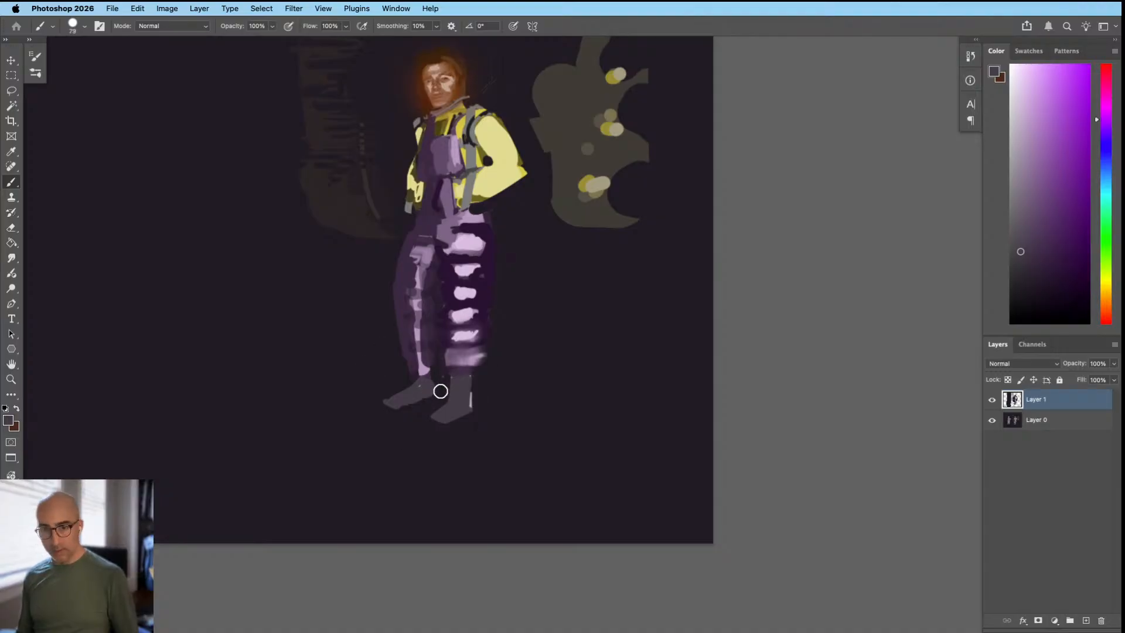
{"action": "key", "text": "bracketleft"}
{"action": "key", "text": "bracketleft"}
{"action": "key", "text": "bracketleft"}
{"action": "left_click", "coordinate": [440, 385], "text": "alt"}
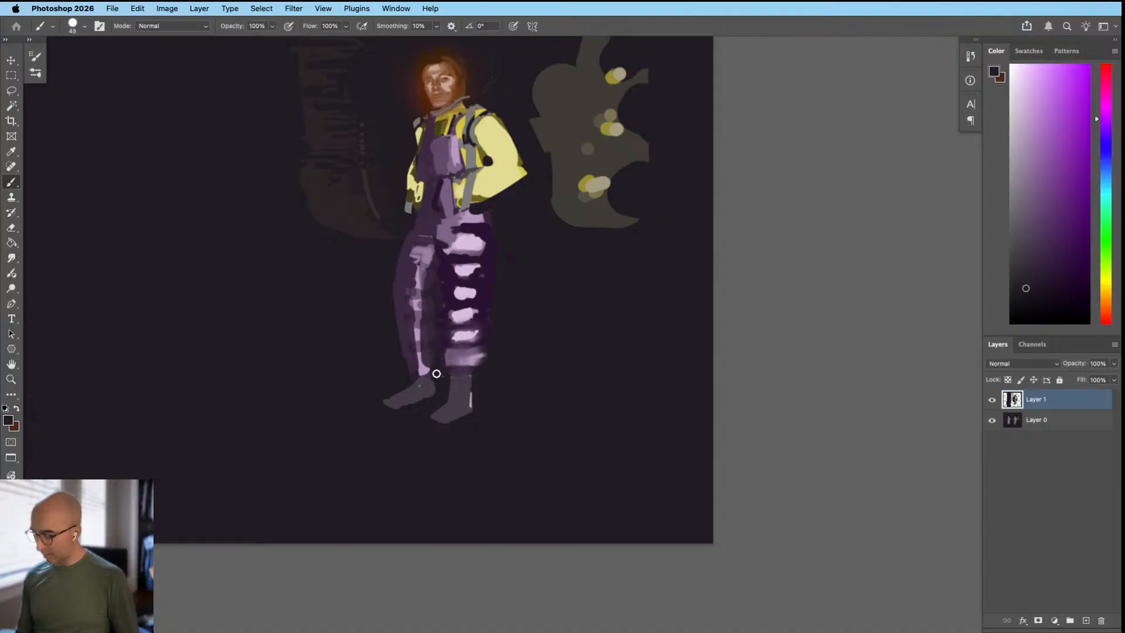
{"action": "left_click", "coordinate": [428, 398], "text": "alt"}
{"action": "left_click", "coordinate": [413, 404], "text": "alt"}
{"action": "left_click_drag", "start_coordinate": [392, 412], "coordinate": [422, 404]}
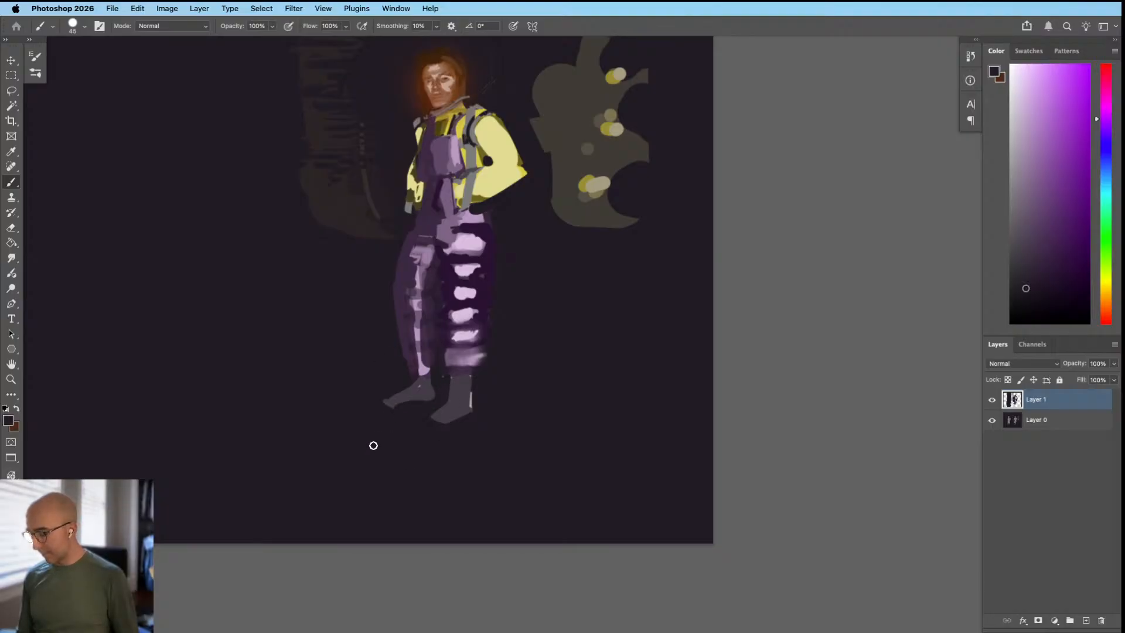
{"action": "left_click_drag", "start_coordinate": [426, 425], "coordinate": [369, 460]}
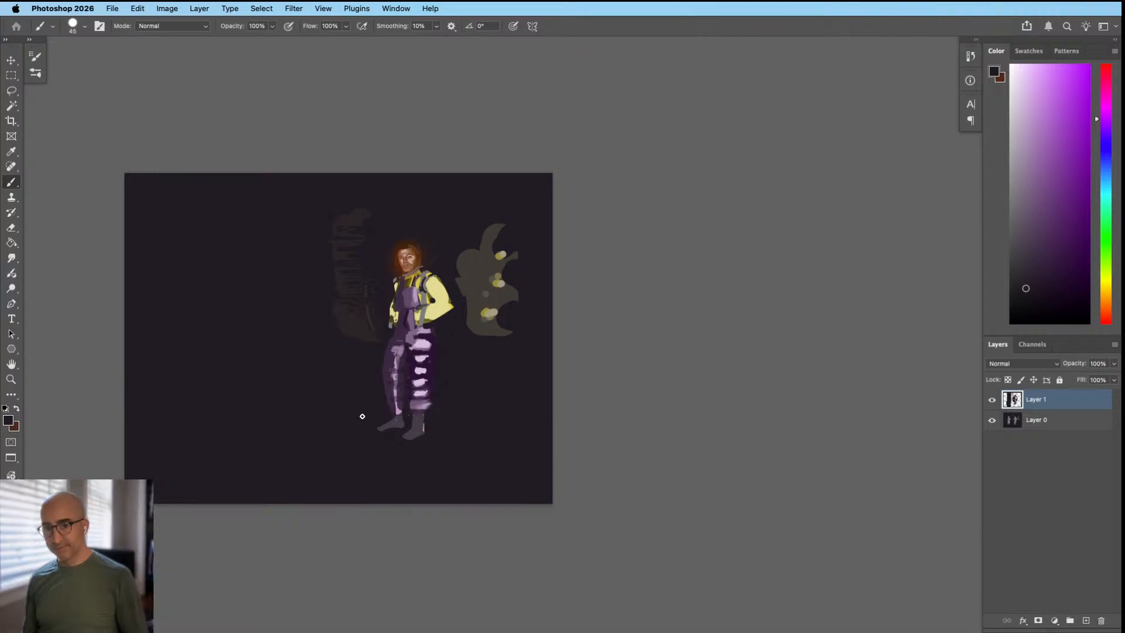
Step: Slim the inner side of the ankle below the striped trouser leg in the background colour with a size 35 brush
{"action": "left_click_drag", "start_coordinate": [450, 425], "coordinate": [475, 418]}
{"action": "left_click_drag", "start_coordinate": [456, 412], "coordinate": [520, 353]}
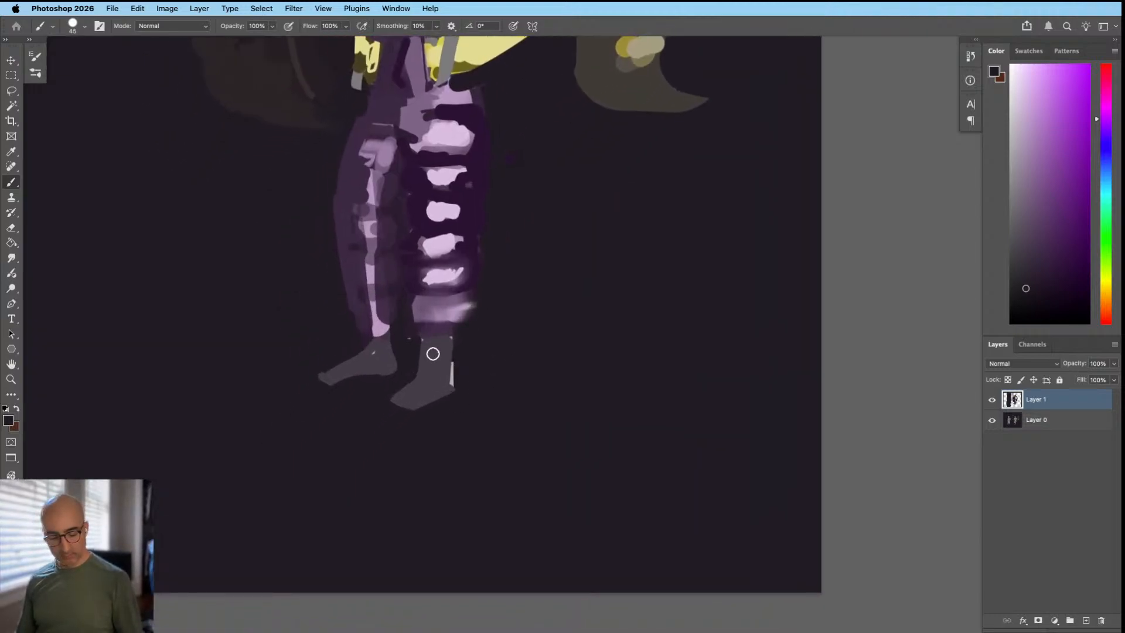
{"action": "key", "text": "bracketleft"}
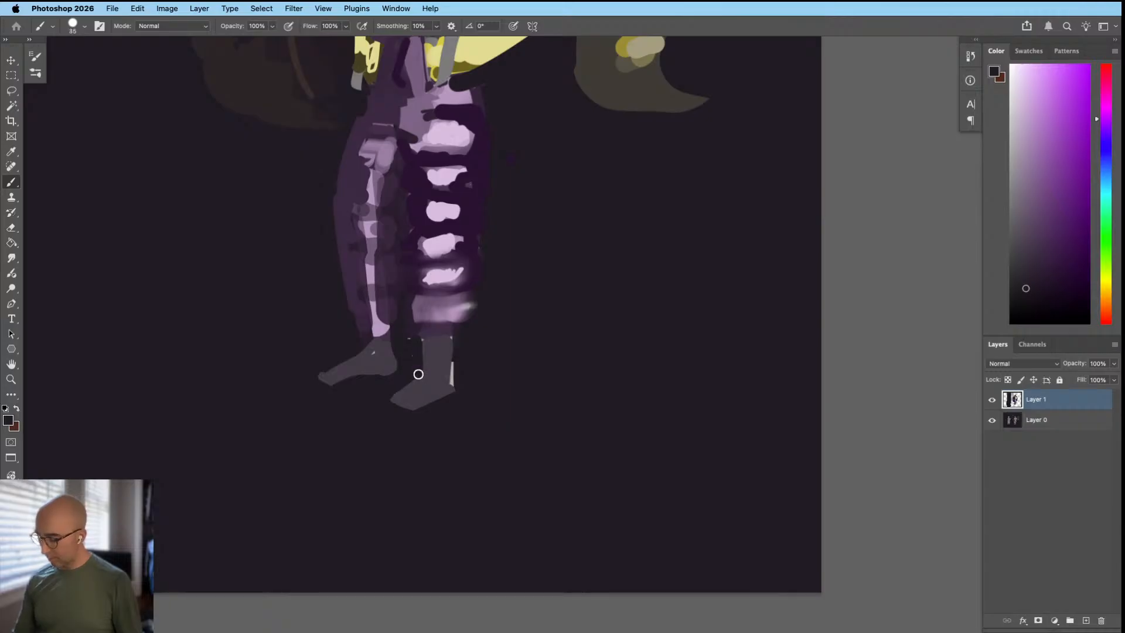
{"action": "left_click_drag", "start_coordinate": [461, 354], "coordinate": [437, 456]}
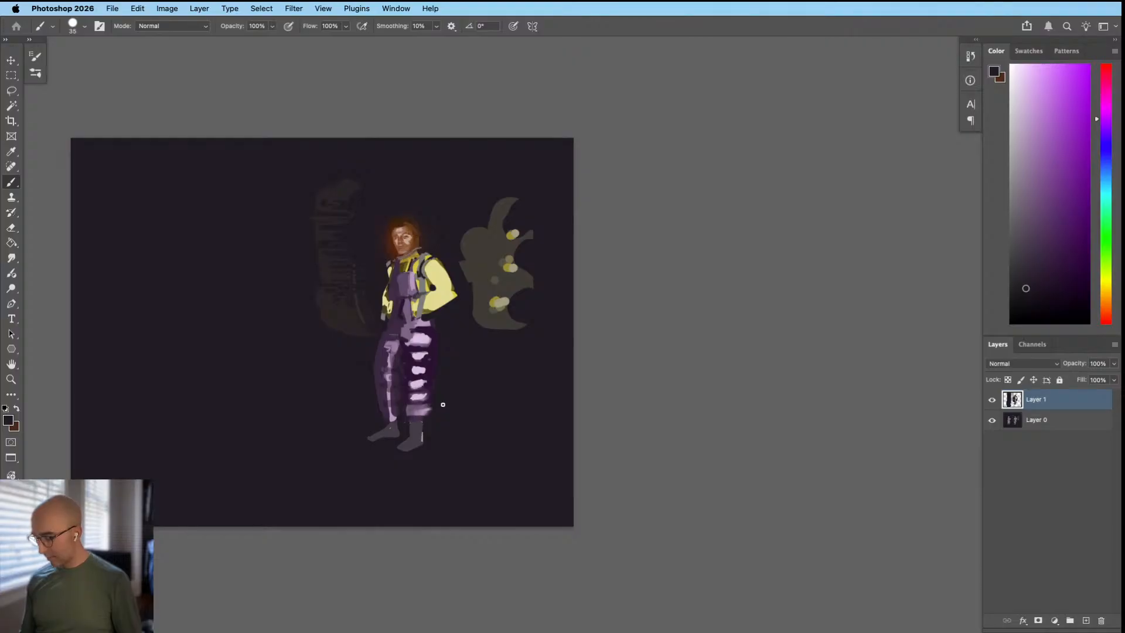
{"action": "left_click_drag", "start_coordinate": [475, 419], "coordinate": [433, 417]}
{"action": "left_click_drag", "start_coordinate": [436, 467], "coordinate": [402, 445]}
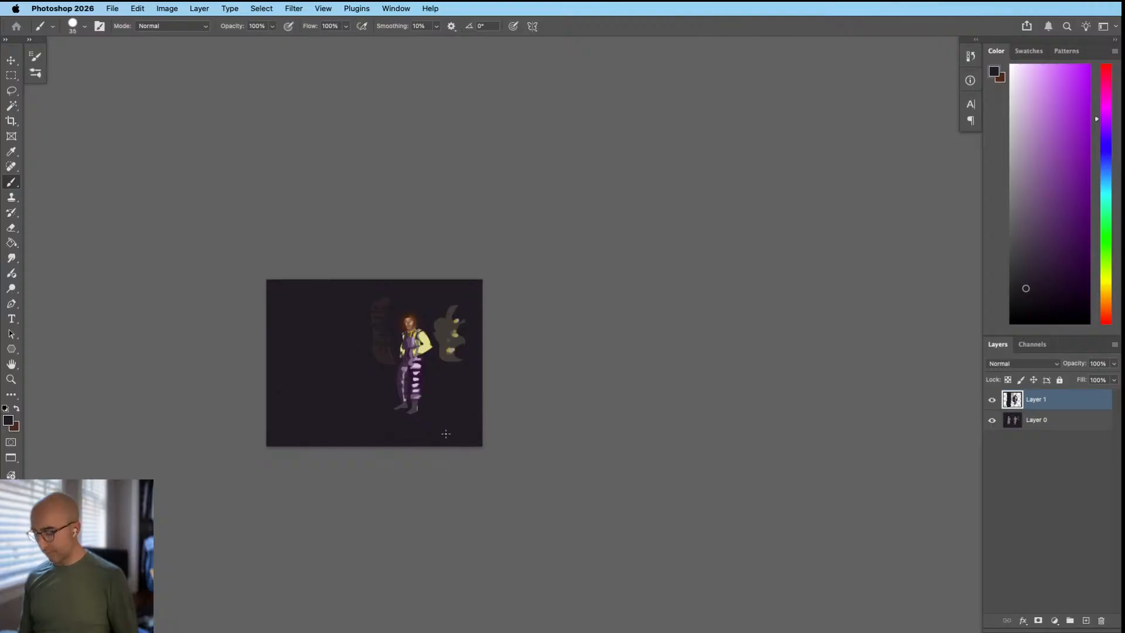
Step: Sample the feet's dark grey and extend the ankle upward below the plain trouser leg with a size 41 brush
{"action": "mouse_move", "coordinate": [408, 387]}
{"action": "left_mouse_down"}
{"action": "mouse_move", "coordinate": [410, 437]}
{"action": "mouse_move", "coordinate": [398, 445]}
{"action": "mouse_move", "coordinate": [387, 434]}
{"action": "mouse_move", "coordinate": [415, 420]}
{"action": "mouse_move", "coordinate": [372, 433]}
{"action": "mouse_move", "coordinate": [372, 455]}
{"action": "mouse_move", "coordinate": [374, 436]}
{"action": "mouse_move", "coordinate": [396, 426]}
{"action": "left_mouse_up"}
{"action": "left_click", "coordinate": [419, 454], "text": "alt"}
{"action": "left_click", "coordinate": [399, 458], "text": "alt"}
{"action": "left_click", "coordinate": [412, 417], "text": "alt"}
{"action": "left_click", "coordinate": [357, 439], "text": "alt"}
{"action": "left_click", "coordinate": [388, 434], "text": "alt"}
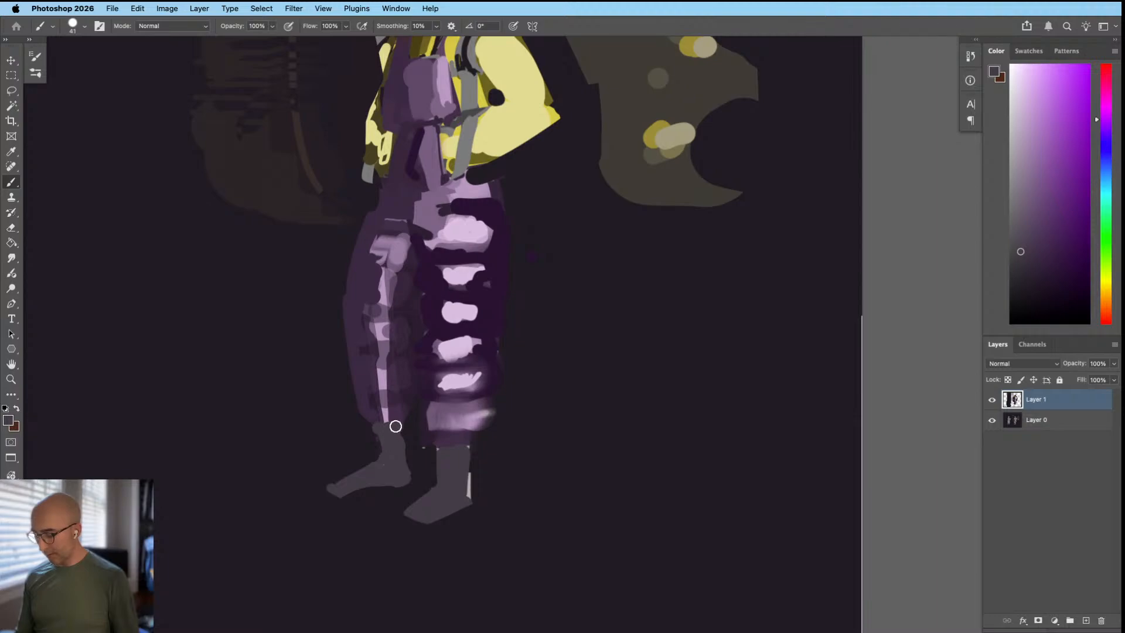
{"action": "key", "text": "super+0"}
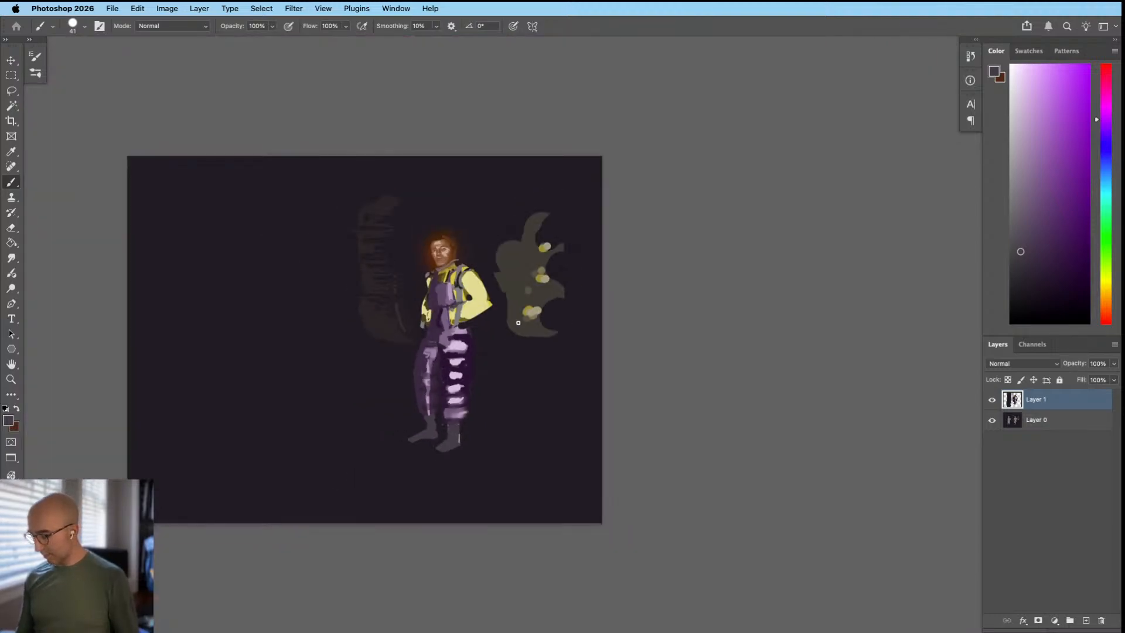
{"action": "left_click_drag", "start_coordinate": [494, 380], "coordinate": [421, 400]}
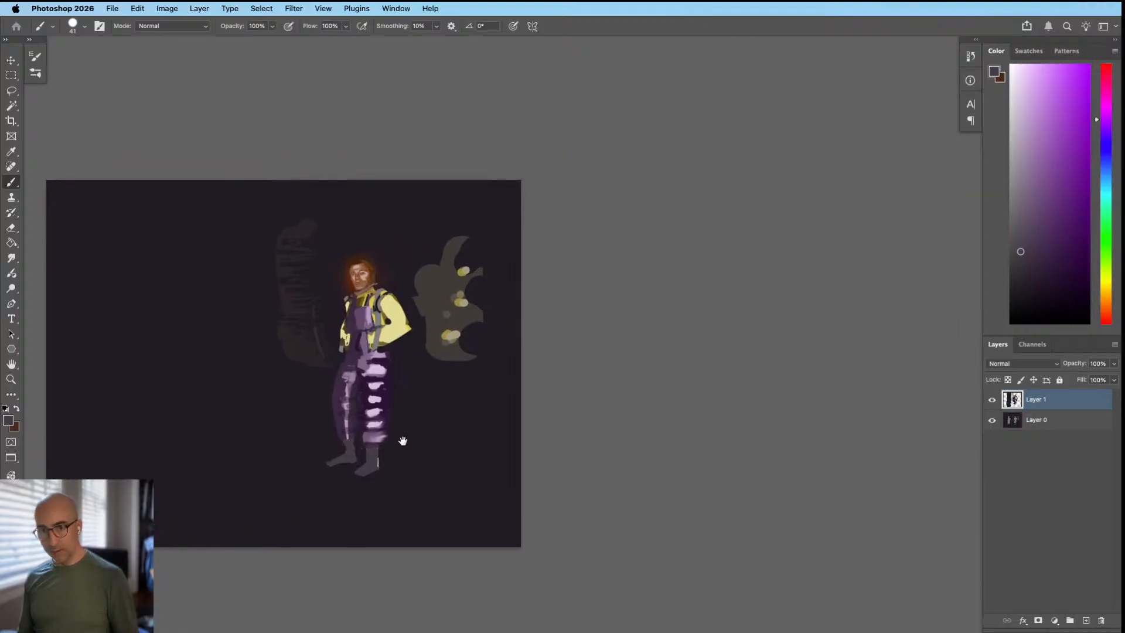
{"action": "left_click_drag", "start_coordinate": [400, 441], "coordinate": [419, 425]}
Step: Sample the background colour and trim the outer hip and thigh of the plain trouser leg, touching up its edge with sampled purple
{"action": "left_click_drag", "start_coordinate": [356, 388], "coordinate": [416, 369]}
{"action": "left_click", "coordinate": [361, 349], "text": "alt"}
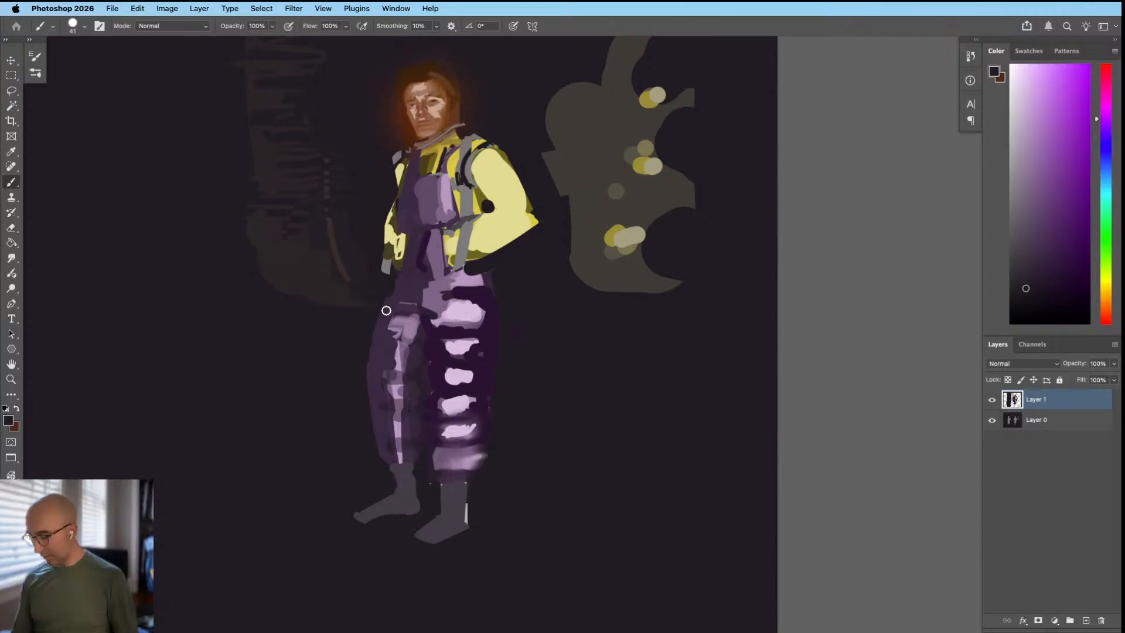
{"action": "left_click", "coordinate": [361, 352], "text": "alt"}
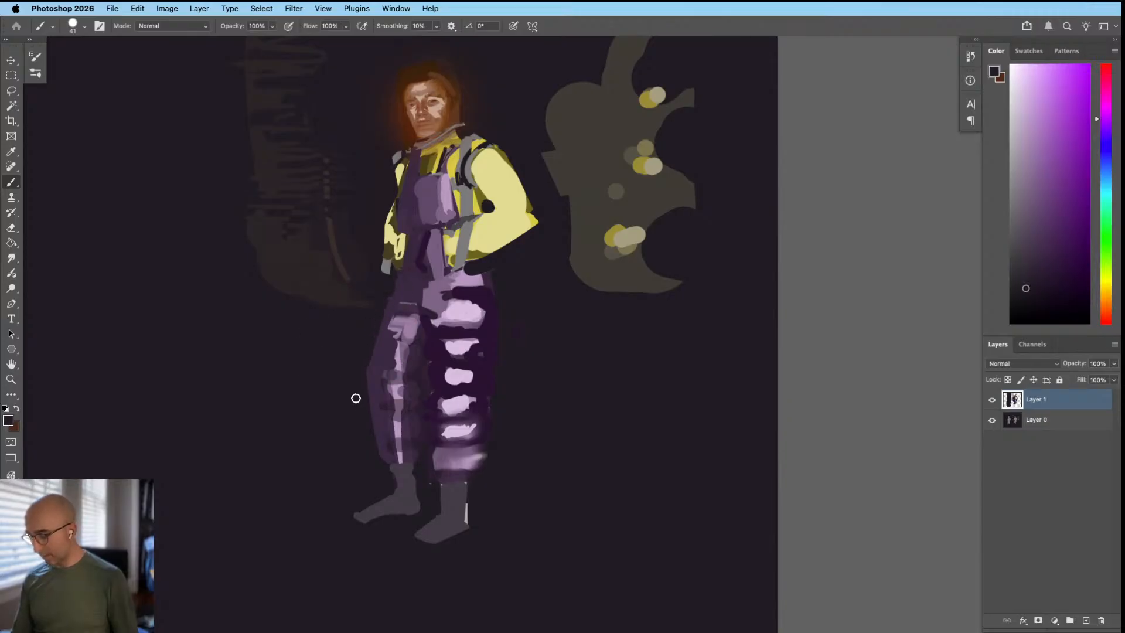
{"action": "left_click", "coordinate": [386, 332], "text": "alt"}
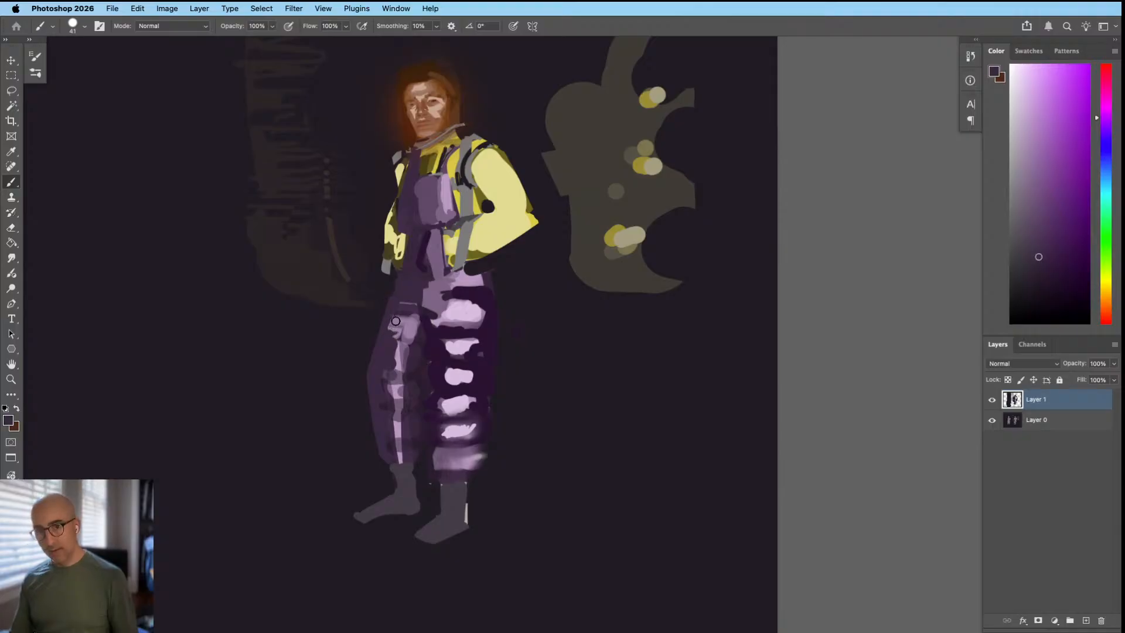
{"action": "left_click", "coordinate": [377, 326], "text": "alt"}
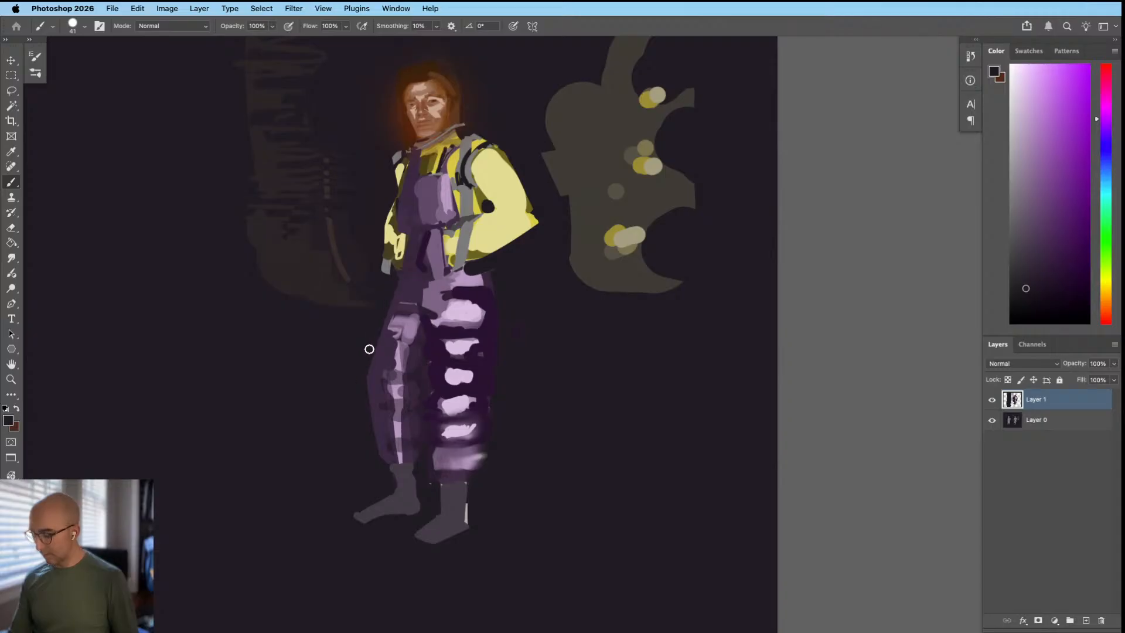
Step: Narrow the plain trouser leg's outer edge from the knee to the cuff in the background colour, undoing and repainting the stroke once
{"action": "scroll", "coordinate": [364, 351], "scroll_direction": "down", "scroll_amount": 2}
{"action": "left_click_drag", "start_coordinate": [359, 337], "coordinate": [372, 454]}
{"action": "key", "text": "super+z"}
{"action": "left_click_drag", "start_coordinate": [359, 346], "coordinate": [374, 454]}
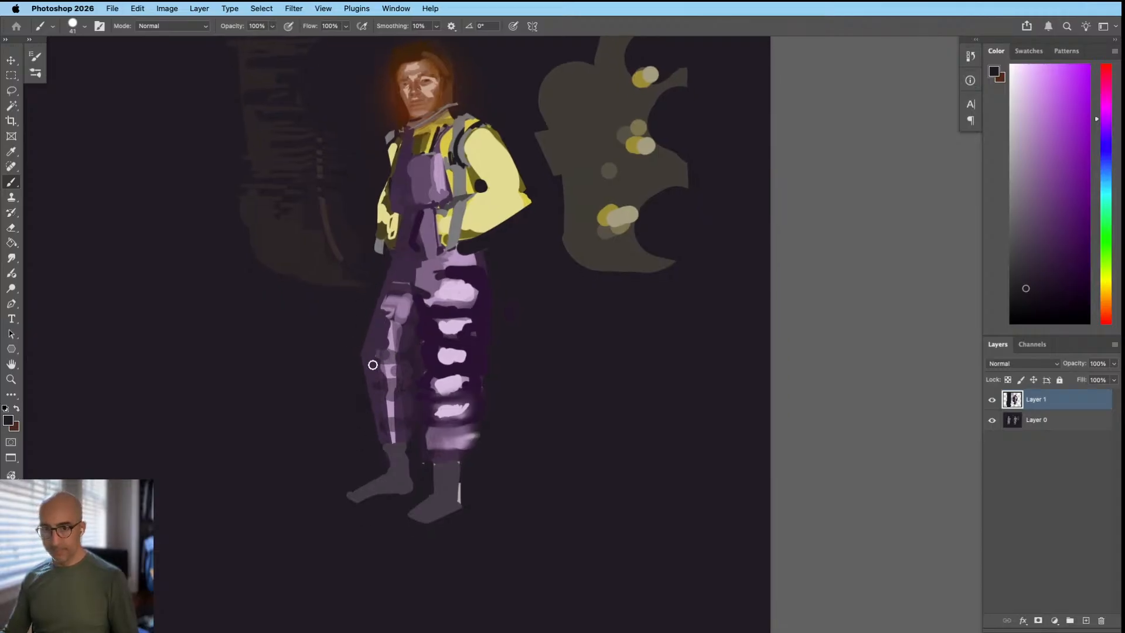
{"action": "key", "text": "super+minus"}
{"action": "key", "text": "super+minus"}
{"action": "key", "text": "super+minus"}
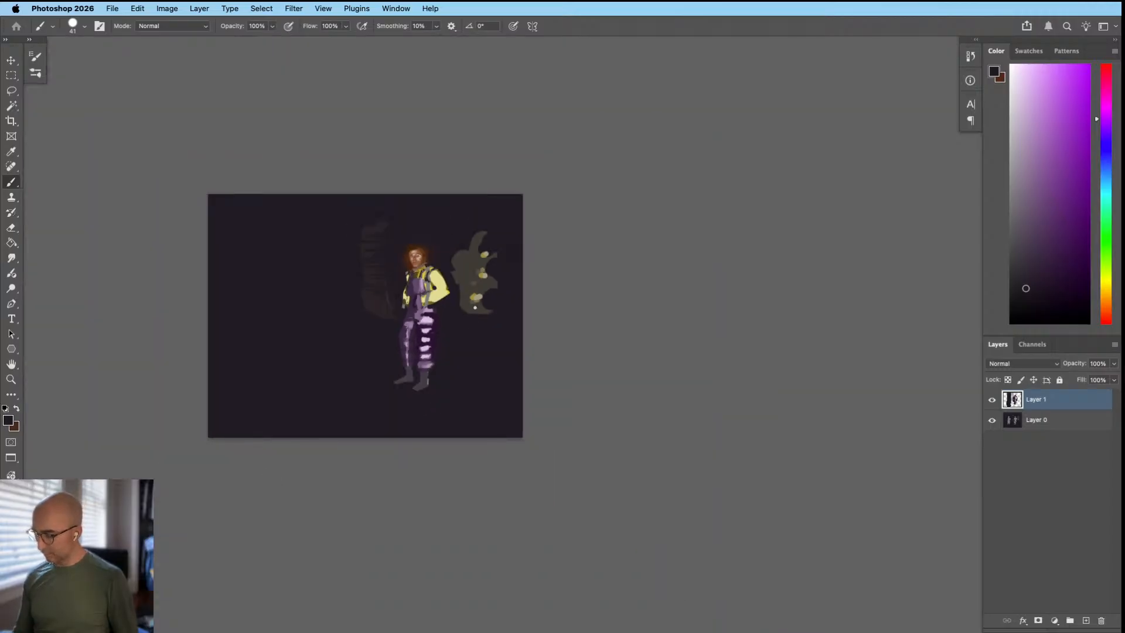
Step: Trim the outer edge of the striped trouser leg from hip to cuff in the background colour with a size 67 brush
{"action": "left_click_drag", "start_coordinate": [422, 352], "coordinate": [448, 364]}
{"action": "left_click_drag", "start_coordinate": [448, 373], "coordinate": [436, 399]}
{"action": "left_click_drag", "start_coordinate": [448, 400], "coordinate": [425, 417]}
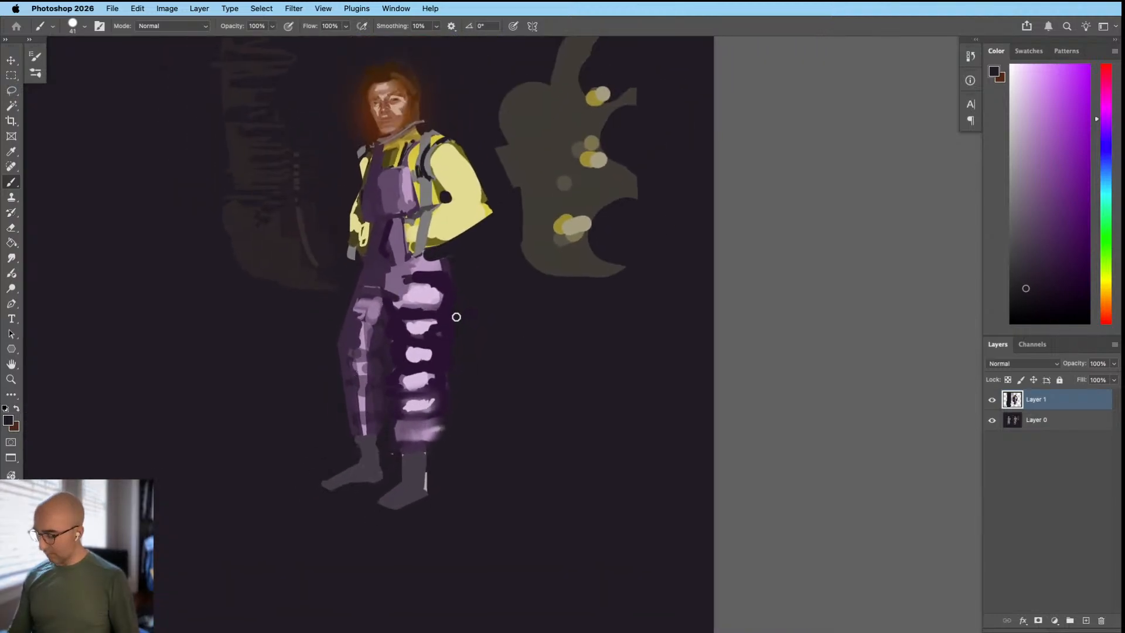
{"action": "left_click_drag", "start_coordinate": [476, 348], "coordinate": [461, 358]}
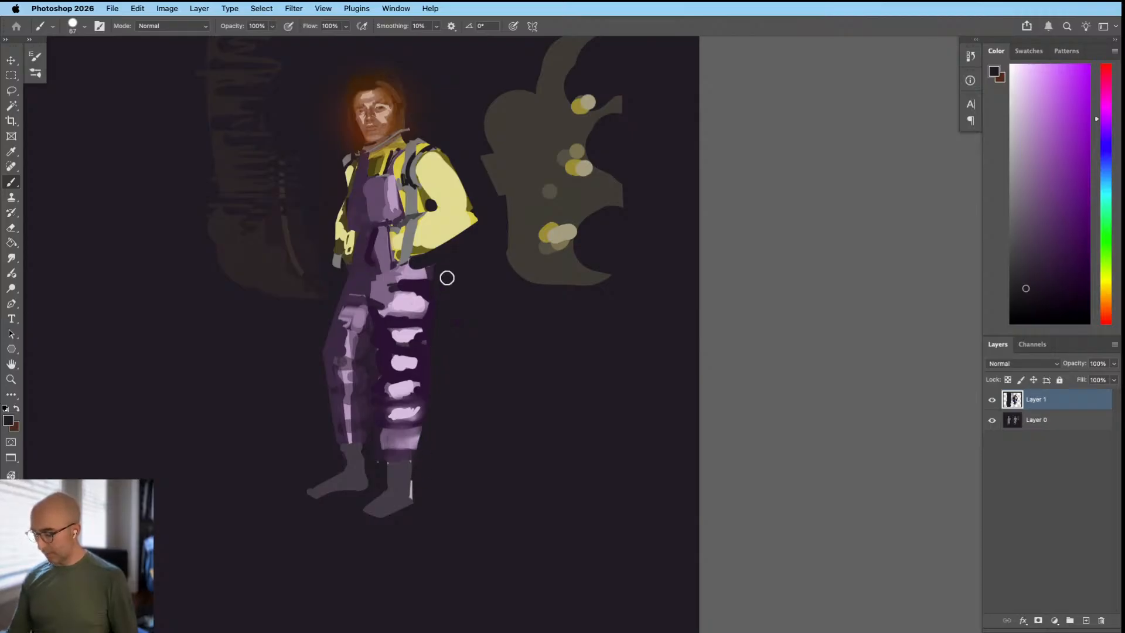
{"action": "left_click_drag", "start_coordinate": [457, 368], "coordinate": [431, 390]}
{"action": "mouse_move", "coordinate": [396, 323]}
{"action": "left_mouse_down"}
{"action": "mouse_move", "coordinate": [435, 322]}
{"action": "mouse_move", "coordinate": [424, 362]}
{"action": "left_mouse_up"}
{"action": "key", "text": "shift+b"}
{"action": "left_click", "coordinate": [442, 351], "text": "alt"}
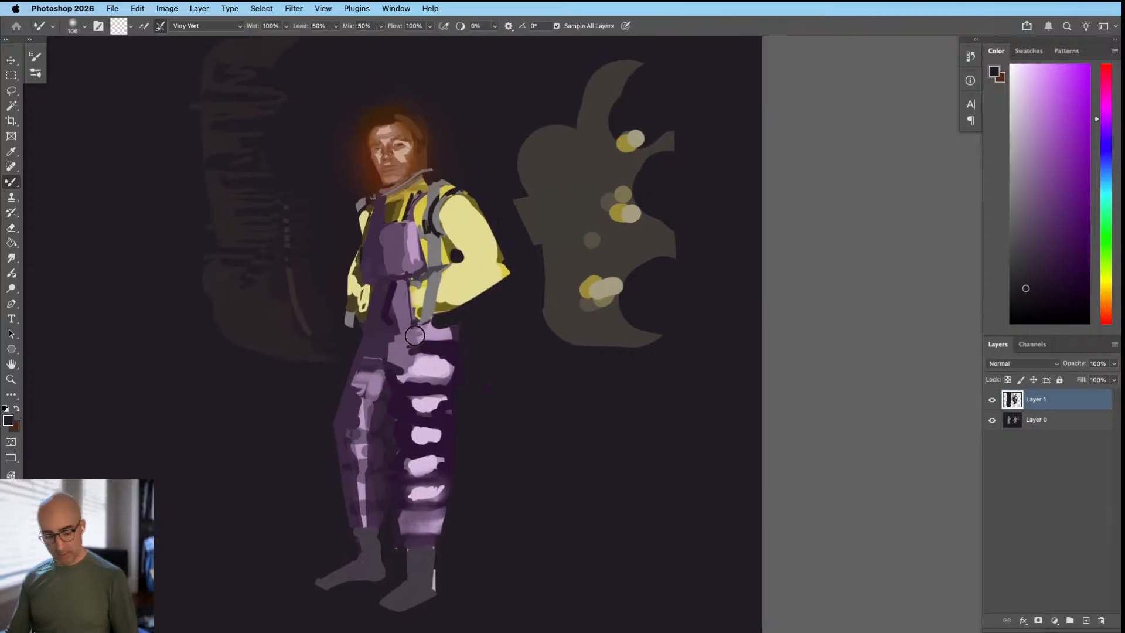
{"action": "key", "text": "shift+b"}
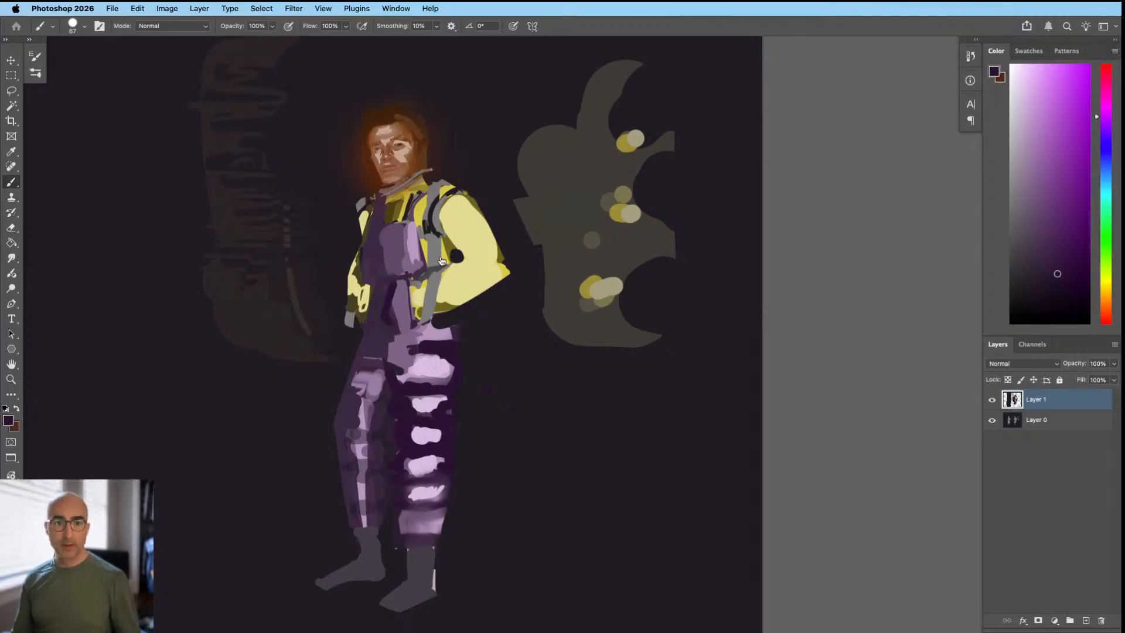
{"action": "key", "text": "Tab"}
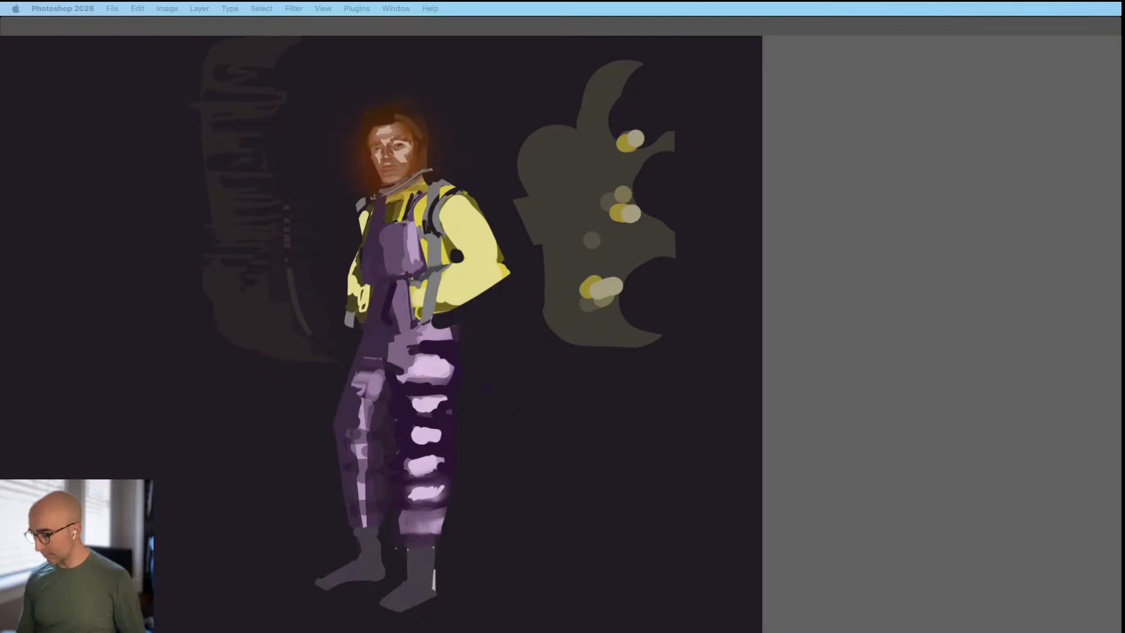
{"action": "left_click", "coordinate": [516, 336]}
{"action": "left_click_drag", "start_coordinate": [500, 330], "coordinate": [460, 421]}
{"action": "mouse_move", "coordinate": [516, 379]}
{"action": "left_mouse_down"}
{"action": "mouse_move", "coordinate": [444, 398]}
{"action": "mouse_move", "coordinate": [406, 382]}
{"action": "left_mouse_up"}
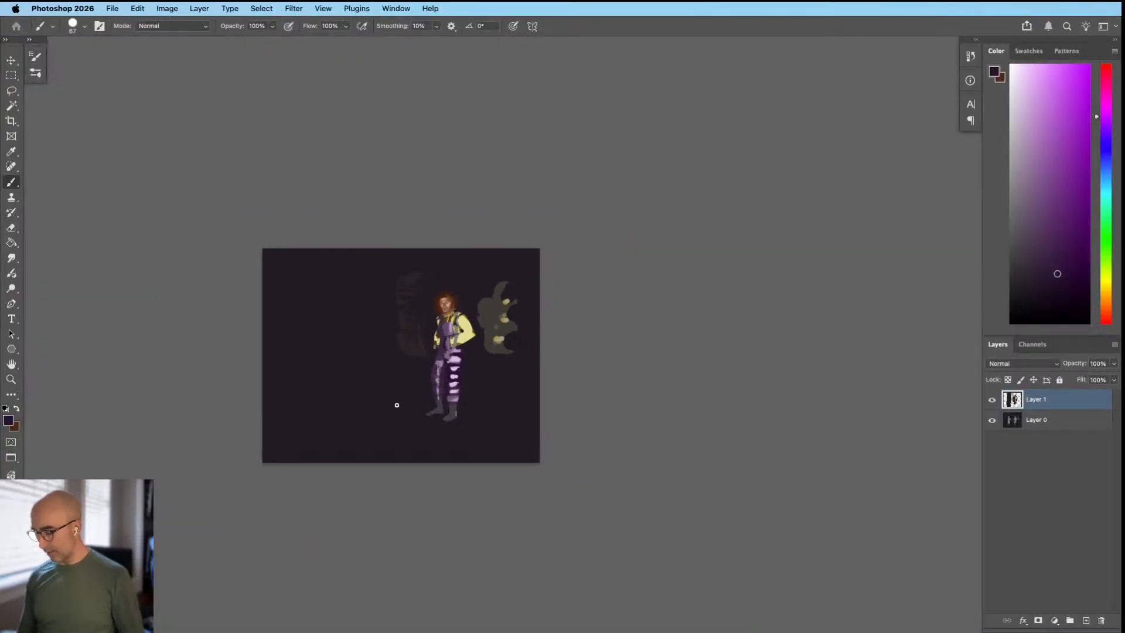
{"action": "left_click_drag", "start_coordinate": [461, 335], "coordinate": [445, 358]}
{"action": "left_click_drag", "start_coordinate": [458, 347], "coordinate": [456, 344]}
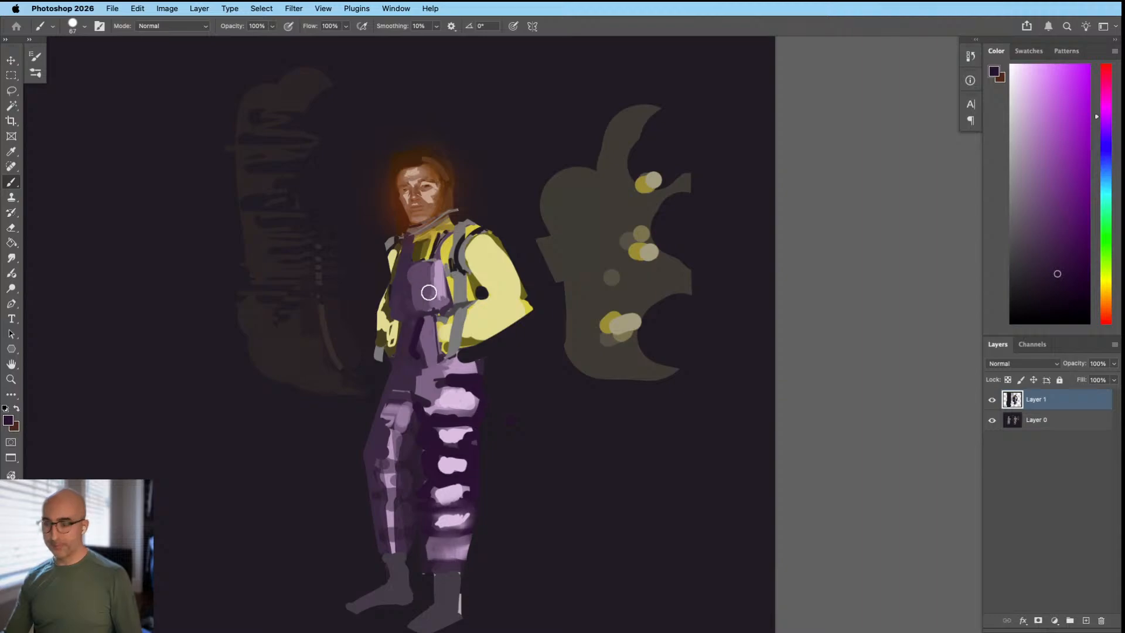
Step: Sample the sleeve's pale yellow and extend the narrow yellow strip downward along the outer edge of the purple bib
{"action": "left_click", "coordinate": [421, 288], "text": "alt"}
{"action": "left_click", "coordinate": [401, 259], "text": "alt"}
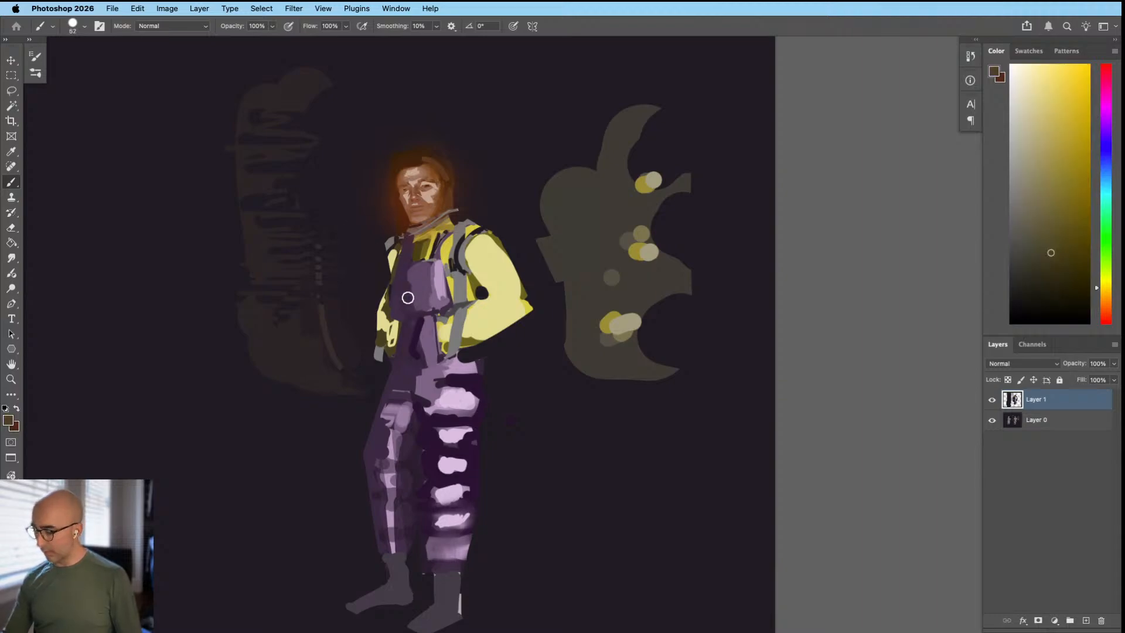
{"action": "left_click", "coordinate": [401, 283], "text": "alt"}
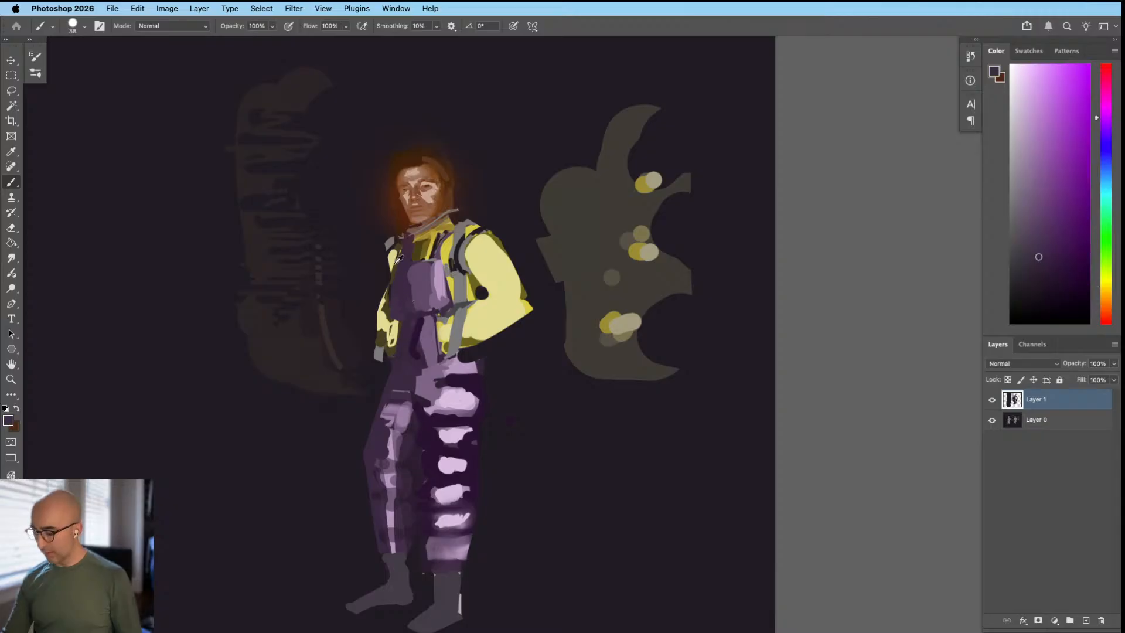
{"action": "left_click", "coordinate": [392, 260], "text": "alt"}
{"action": "left_click_drag", "start_coordinate": [391, 264], "coordinate": [393, 297]}
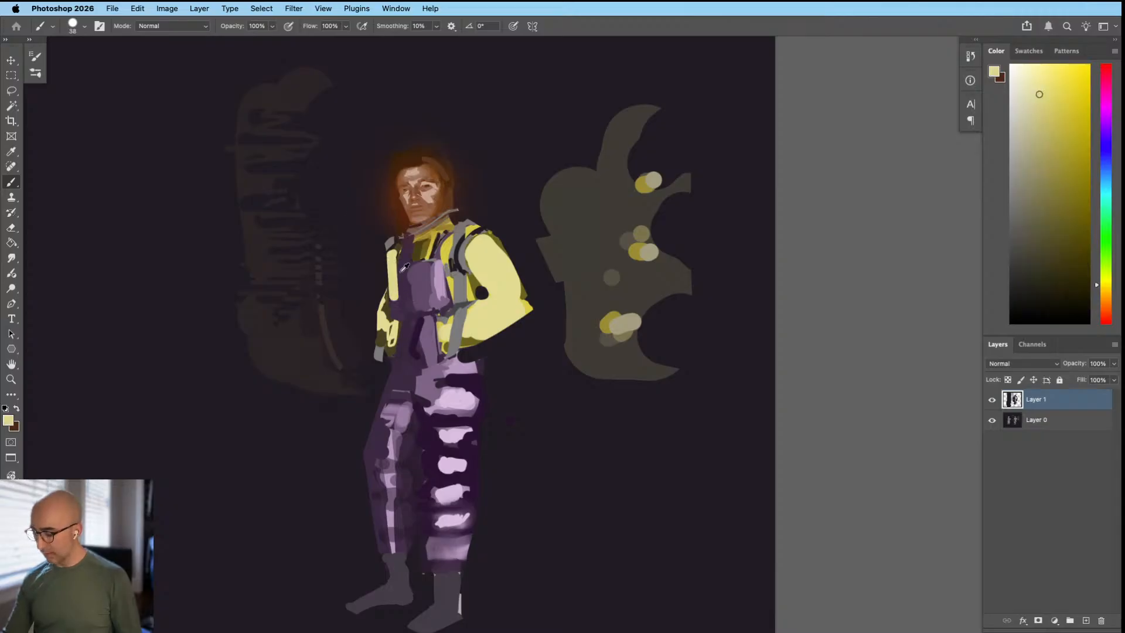
Step: Sample the bib's dark purple and fill in the torso's outer side from the chest down to the waist
{"action": "left_click", "coordinate": [404, 268], "text": "alt"}
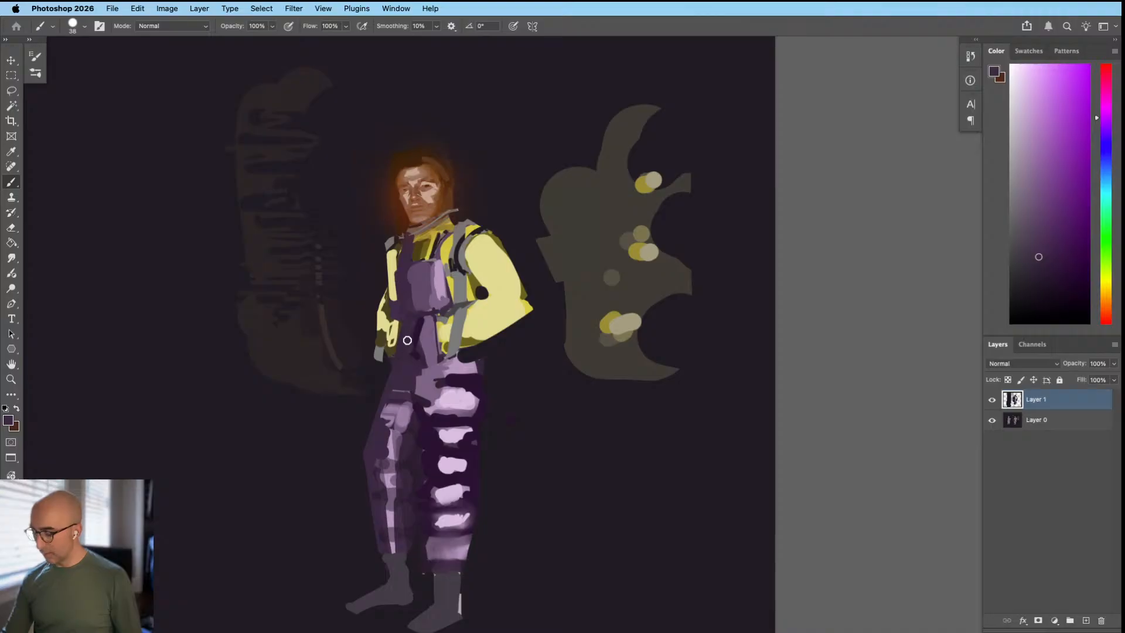
{"action": "scroll", "coordinate": [406, 356], "scroll_direction": "down", "scroll_amount": 3}
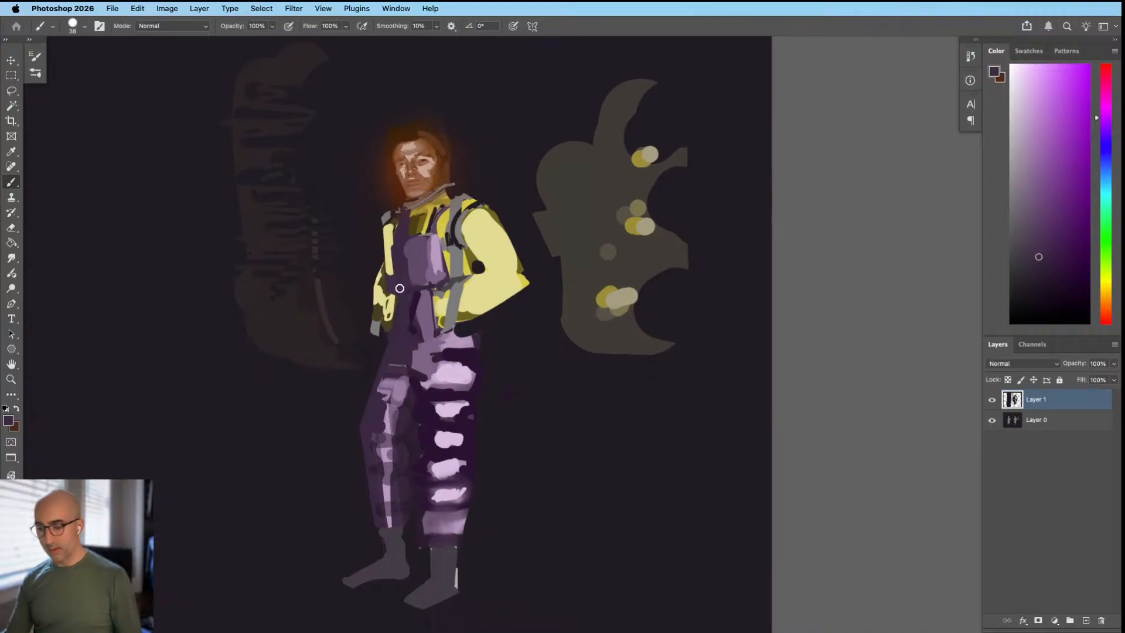
{"action": "left_click_drag", "start_coordinate": [393, 274], "coordinate": [394, 347]}
{"action": "scroll", "coordinate": [397, 283], "scroll_direction": "down", "scroll_amount": 2}
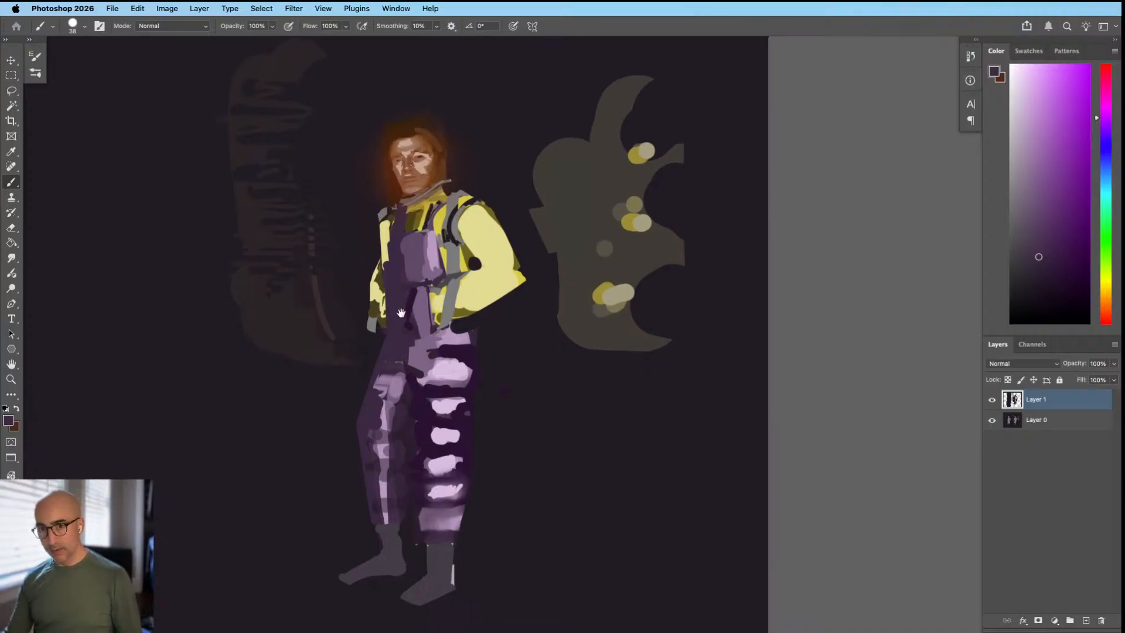
{"action": "left_click_drag", "start_coordinate": [385, 266], "coordinate": [393, 317]}
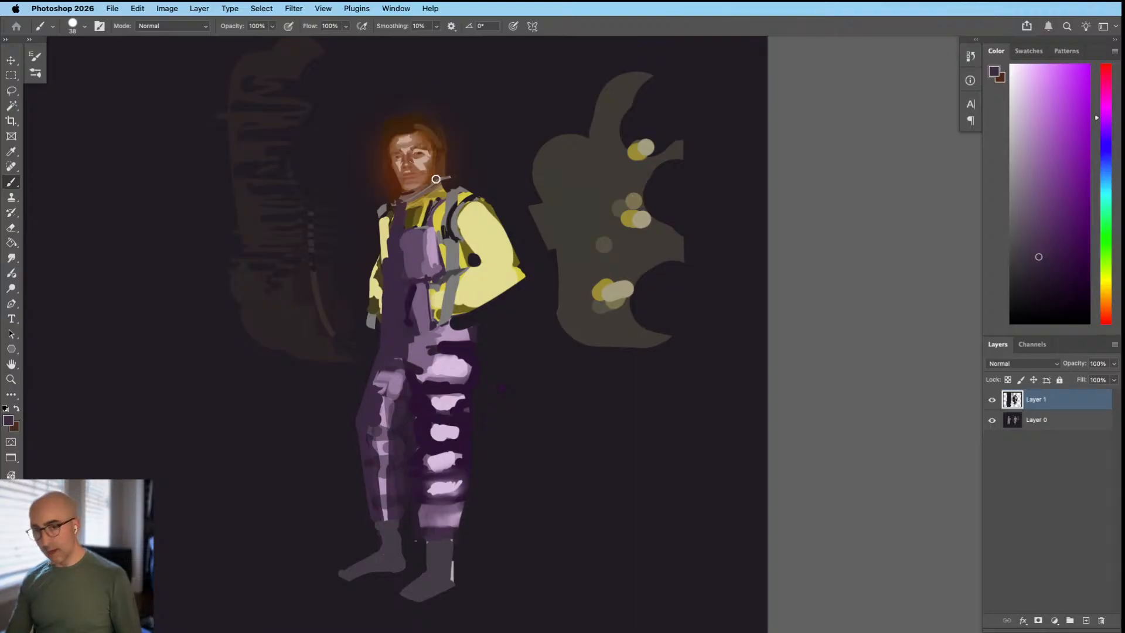
Step: Sample the sleeve's pale yellow and refine the narrow yellow strip along the outer edge of the purple bib
{"action": "left_click", "coordinate": [415, 228]}
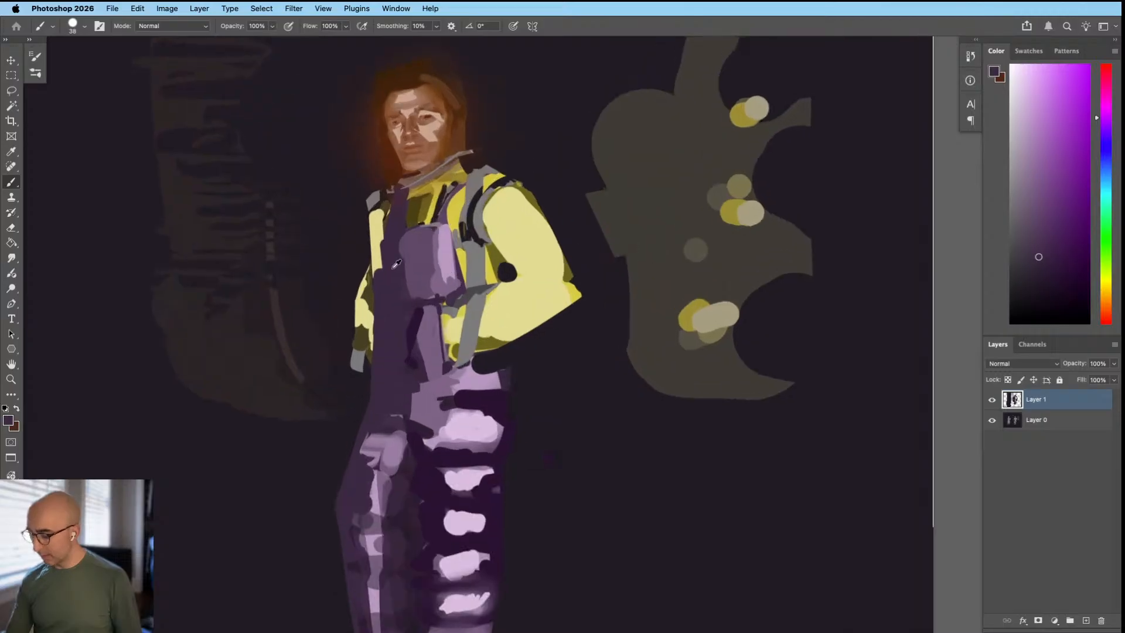
{"action": "key", "text": "bracketleft"}
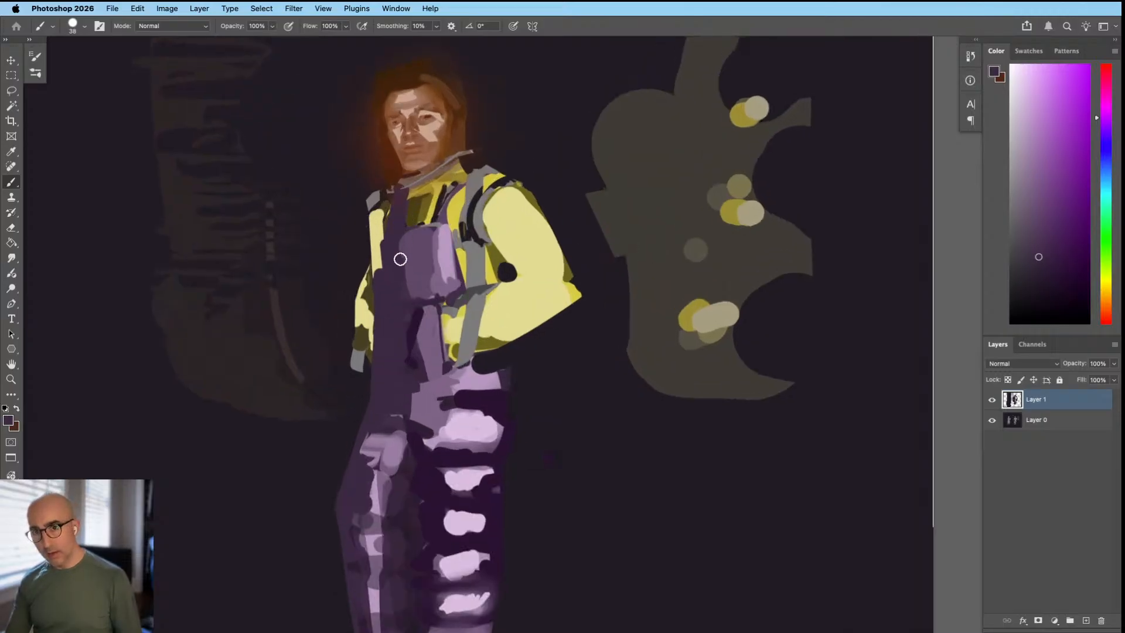
{"action": "left_click", "coordinate": [378, 263], "text": "alt"}
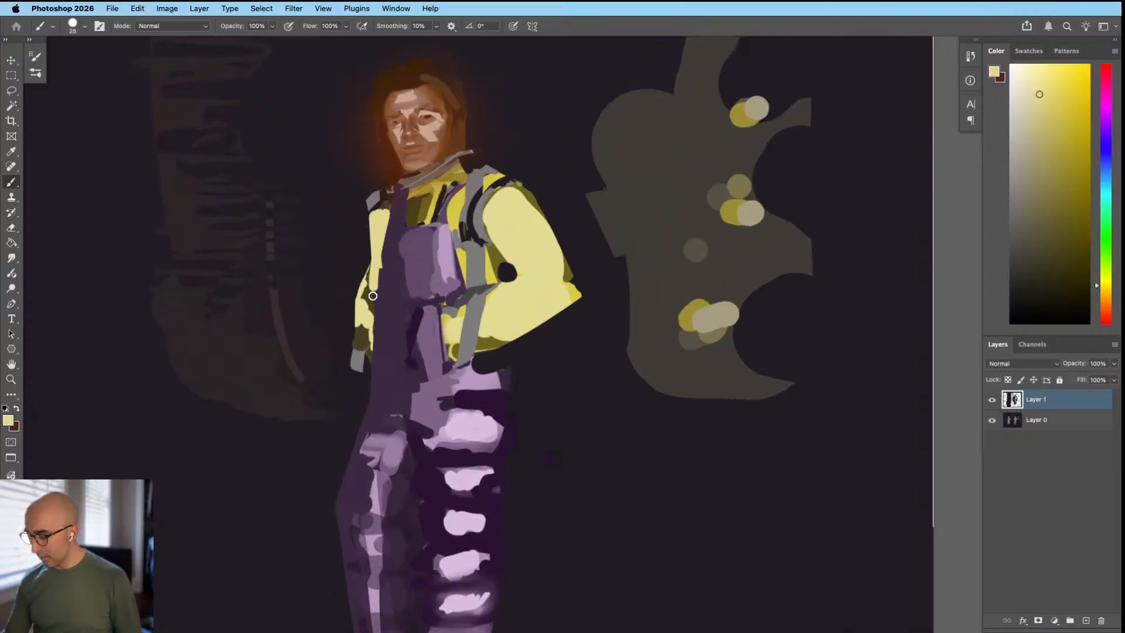
{"action": "key", "text": "bracketleft"}
{"action": "key", "text": "bracketleft"}
{"action": "key", "text": "bracketleft"}
{"action": "left_click", "coordinate": [395, 212], "text": "alt"}
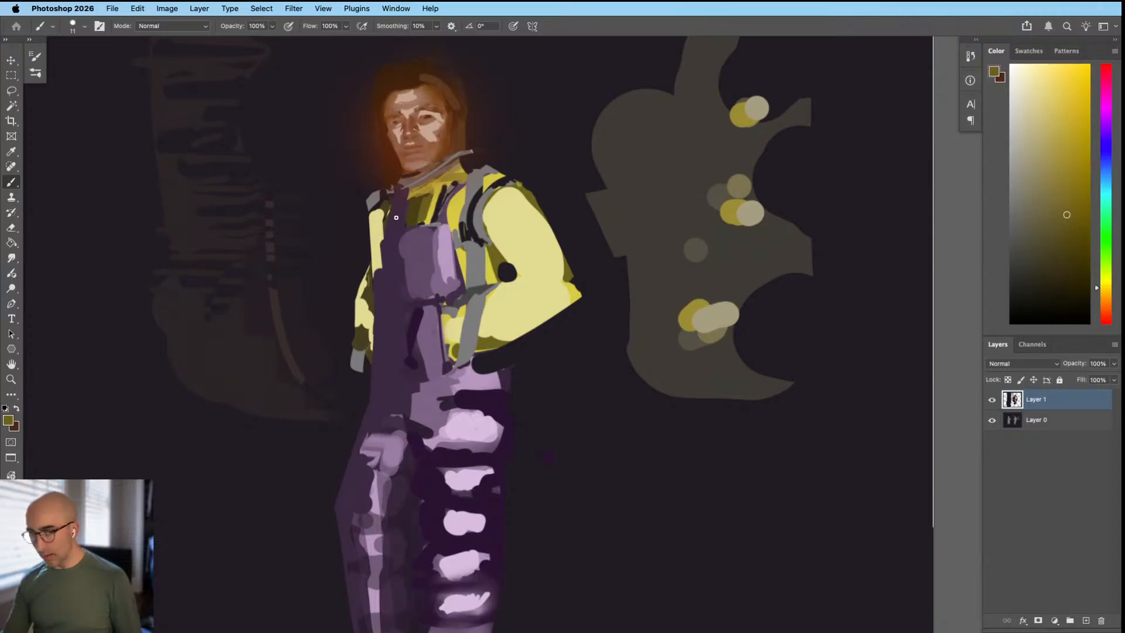
{"action": "left_click", "coordinate": [378, 238], "text": "alt"}
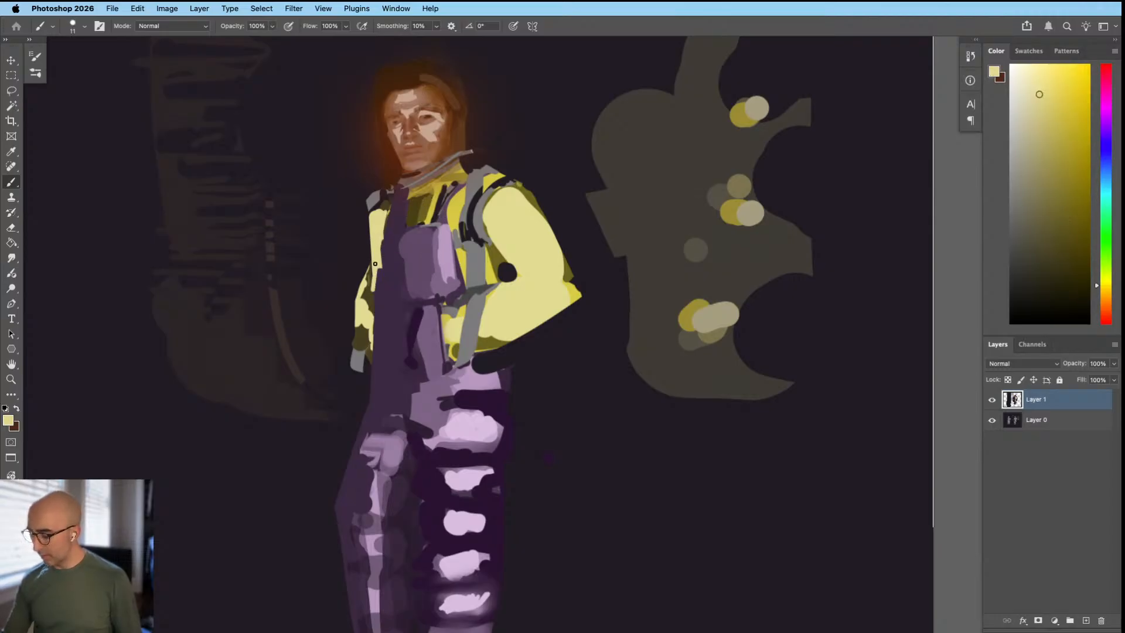
{"action": "key", "text": "bracketright"}
{"action": "key", "text": "bracketright"}
{"action": "key", "text": "bracketright"}
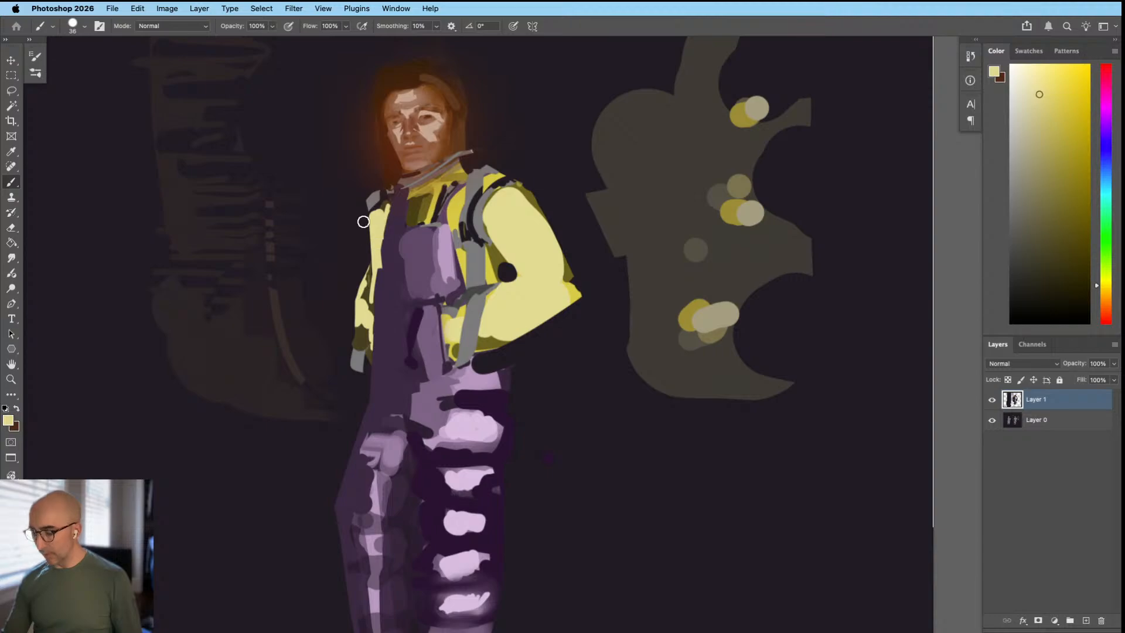
Step: Cover the grey shoulder cap of the narrow far sleeve with its pale yellow
{"action": "left_click", "coordinate": [363, 238], "text": "alt"}
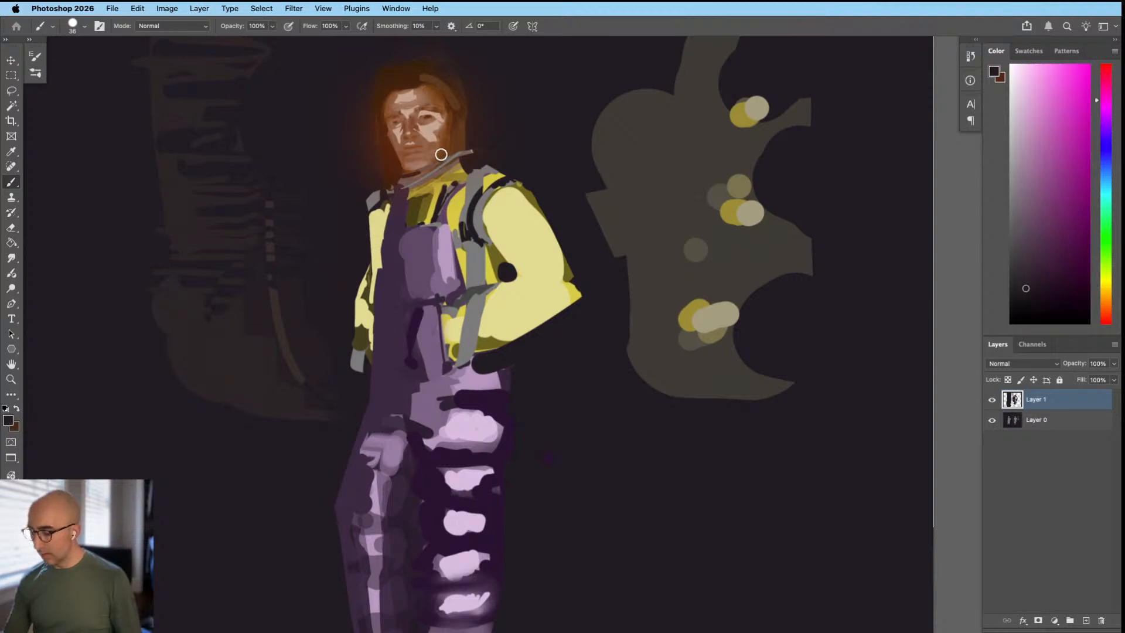
{"action": "left_click", "coordinate": [382, 205], "text": "alt"}
{"action": "left_click_drag", "start_coordinate": [382, 208], "coordinate": [382, 208]}
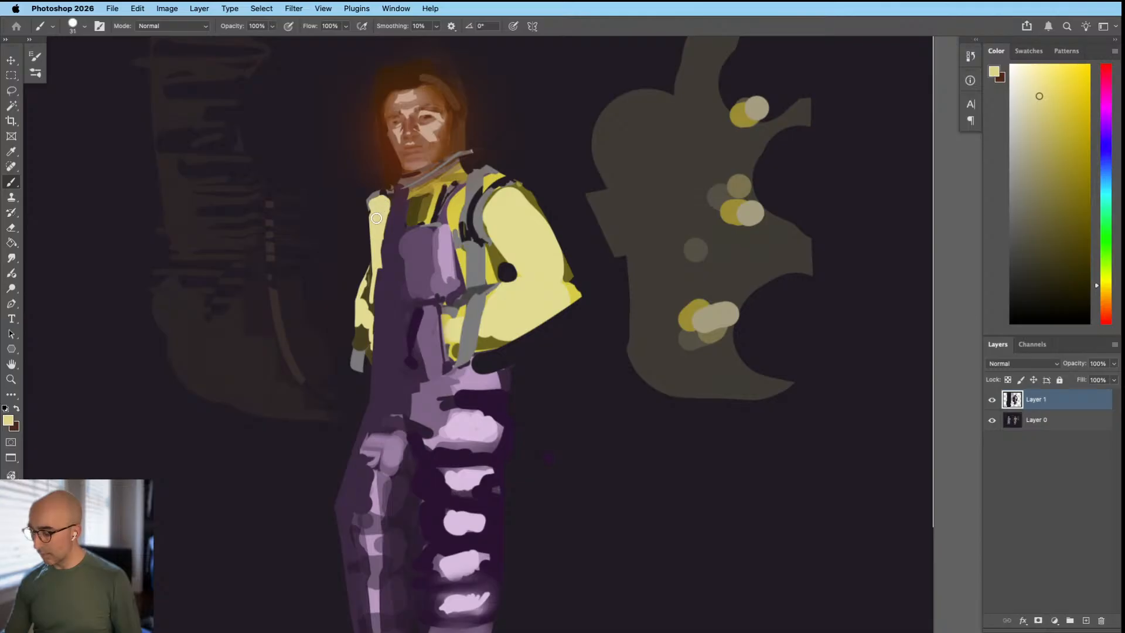
{"action": "scroll", "coordinate": [381, 225], "scroll_direction": "down", "scroll_amount": 1}
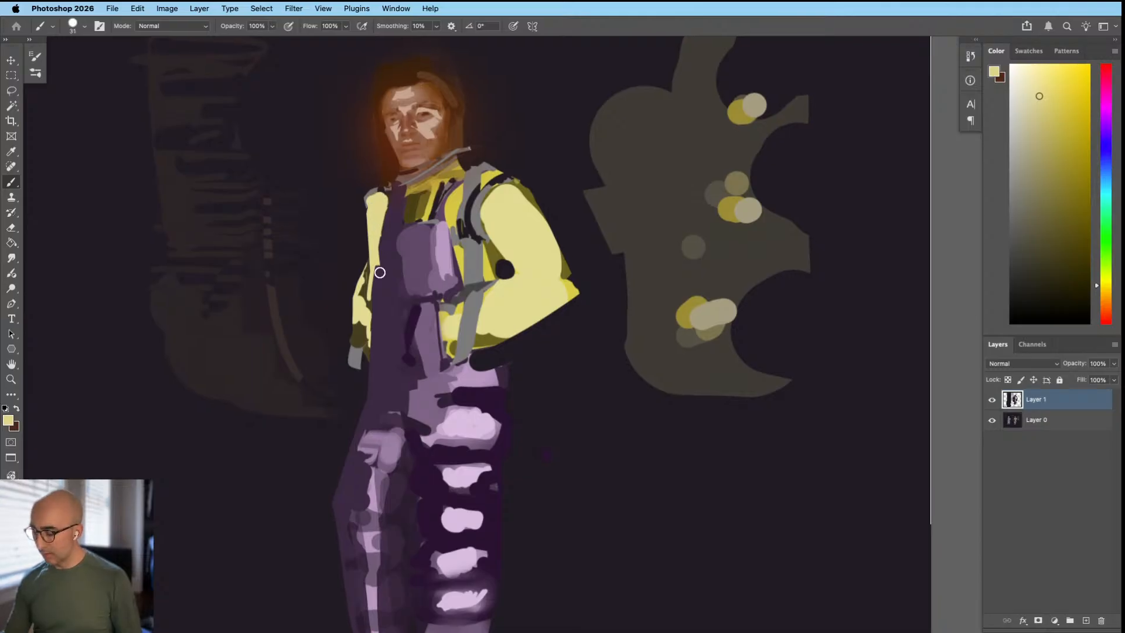
Step: Sample the background colour and slim the far sleeve's outer edge from shoulder to elbow, undoing the first strokes and repainting them
{"action": "scroll", "coordinate": [368, 232], "scroll_direction": "down", "scroll_amount": 2}
{"action": "left_click", "coordinate": [367, 232], "text": "alt"}
{"action": "mouse_move", "coordinate": [369, 234]}
{"action": "left_mouse_down"}
{"action": "mouse_move", "coordinate": [380, 177]}
{"action": "mouse_move", "coordinate": [367, 190]}
{"action": "mouse_move", "coordinate": [370, 246]}
{"action": "left_mouse_up"}
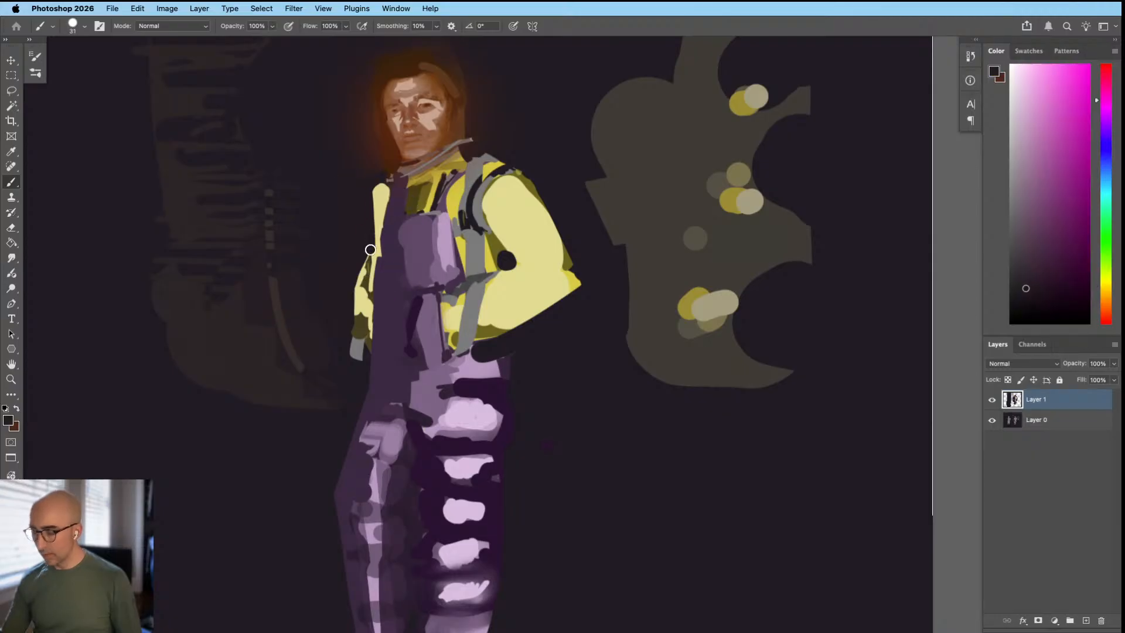
{"action": "left_click_drag", "start_coordinate": [373, 191], "coordinate": [375, 242]}
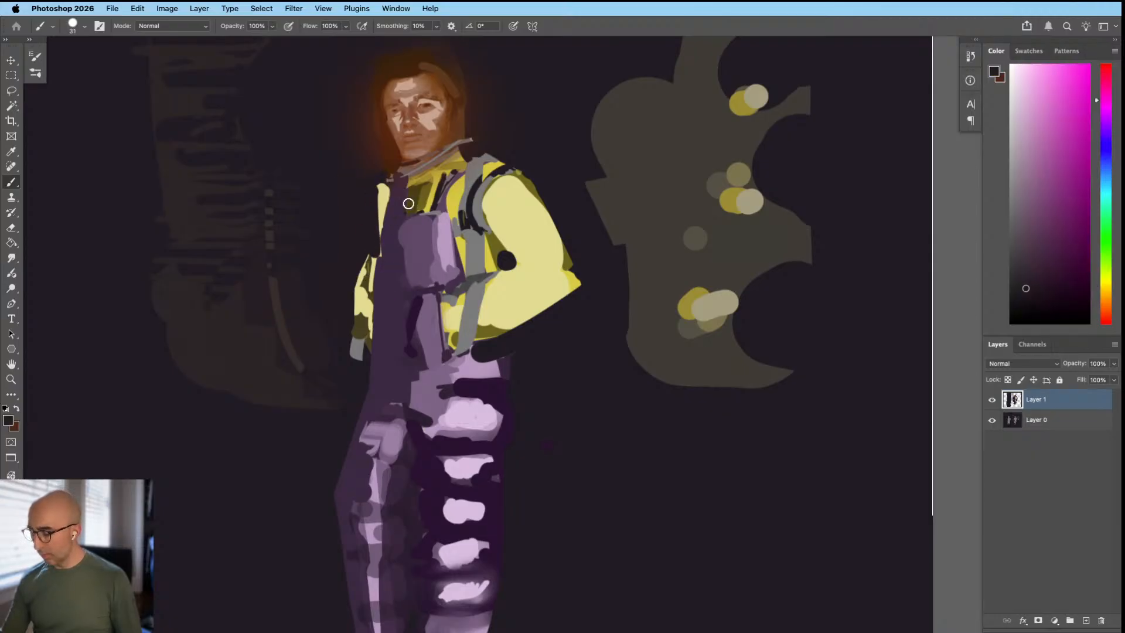
{"action": "key", "text": "super+z"}
{"action": "key", "text": "super+z"}
{"action": "mouse_move", "coordinate": [387, 175]}
{"action": "left_mouse_down"}
{"action": "mouse_move", "coordinate": [371, 192]}
{"action": "mouse_move", "coordinate": [370, 230]}
{"action": "left_mouse_up"}
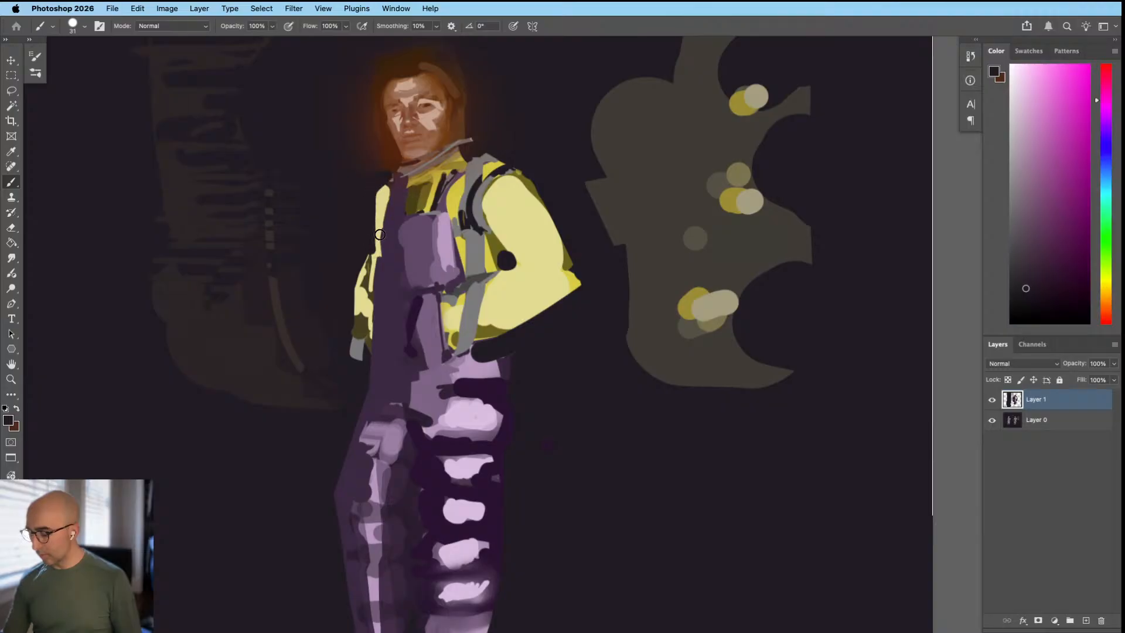
Step: Sample the near sleeve's pale yellow and paint a curved collar under the chin with a size 19 brush
{"action": "scroll", "coordinate": [374, 246], "scroll_direction": "down", "scroll_amount": 5}
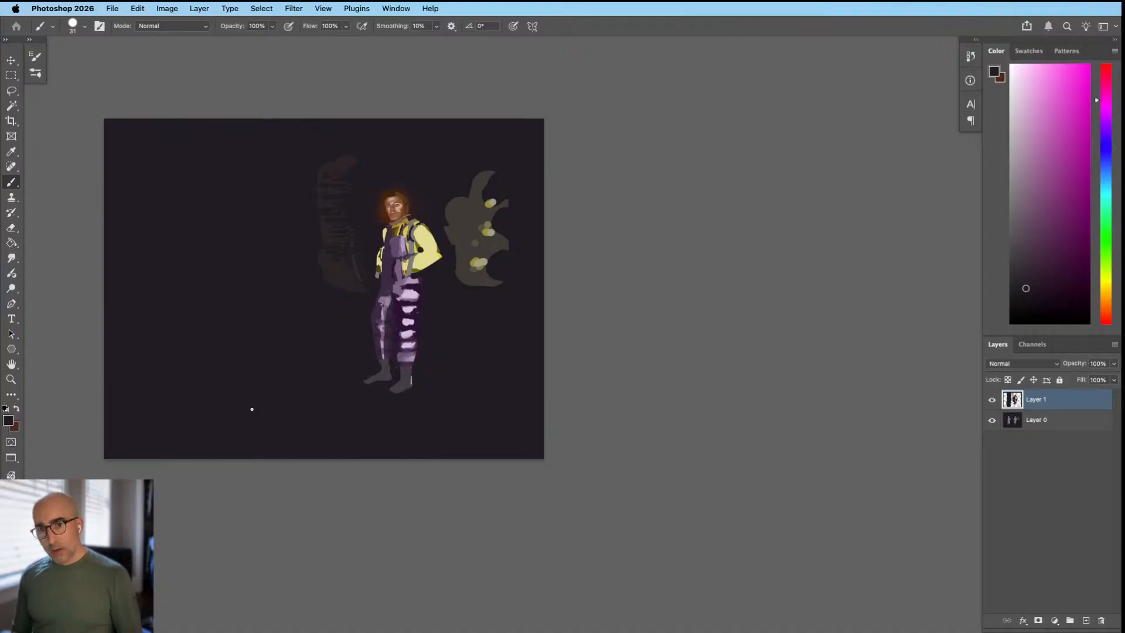
{"action": "scroll", "coordinate": [424, 216], "scroll_direction": "up", "scroll_amount": 5}
{"action": "left_click_drag", "start_coordinate": [380, 227], "coordinate": [430, 254]}
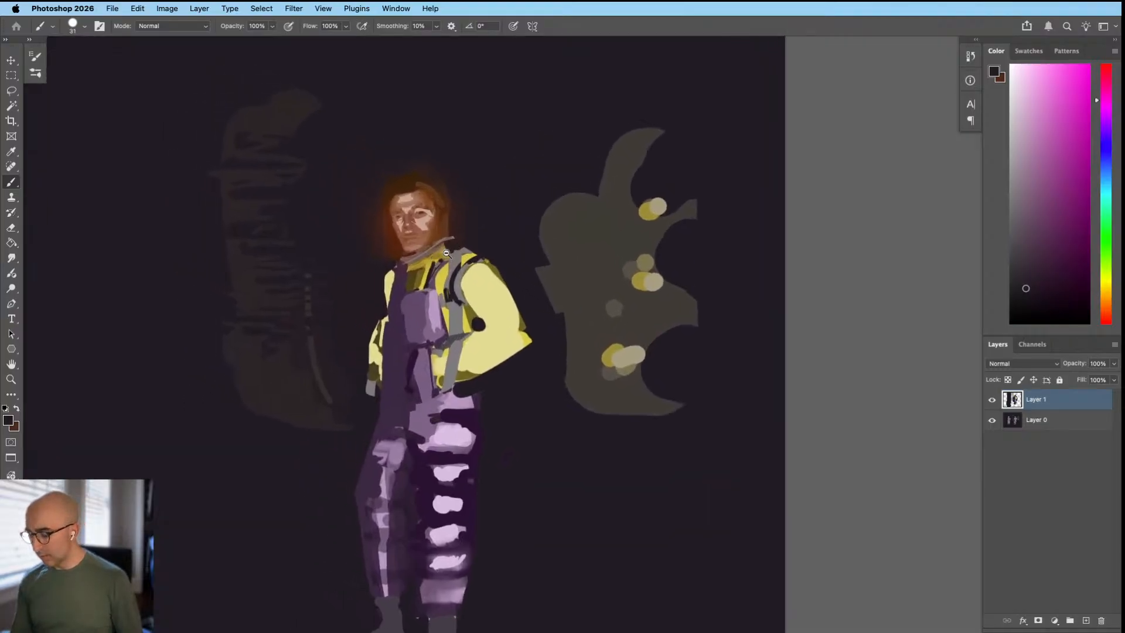
{"action": "scroll", "coordinate": [430, 254], "scroll_direction": "up", "scroll_amount": 3}
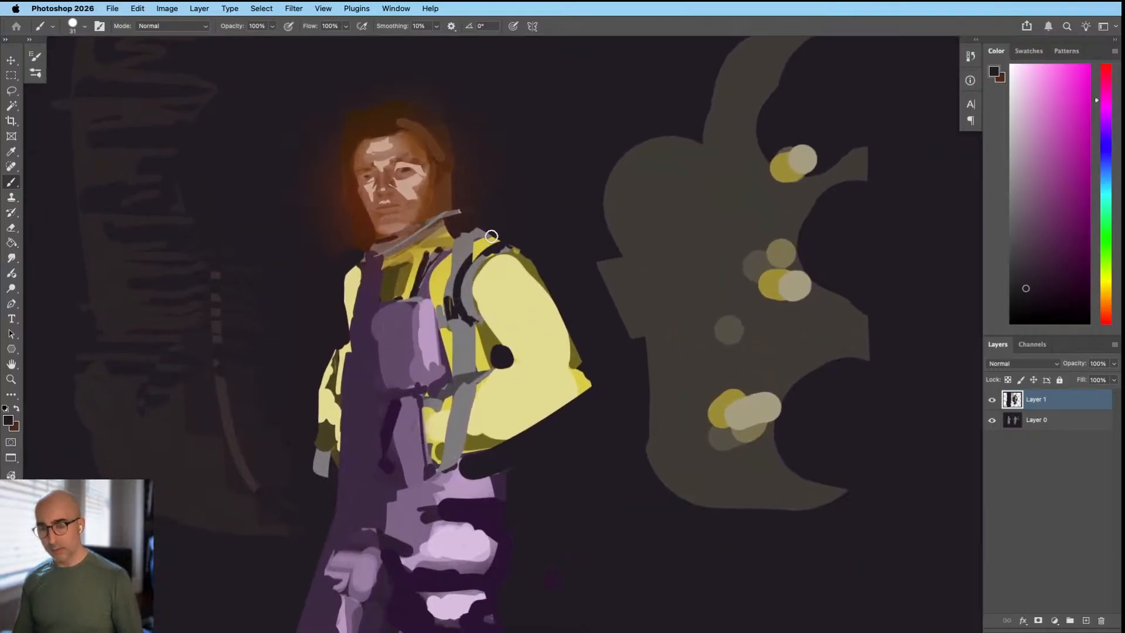
{"action": "left_click", "coordinate": [501, 280], "text": "alt"}
{"action": "mouse_move", "coordinate": [412, 253]}
{"action": "left_mouse_down"}
{"action": "mouse_move", "coordinate": [396, 252]}
{"action": "mouse_move", "coordinate": [437, 230]}
{"action": "left_mouse_up"}
{"action": "key", "text": "super+z"}
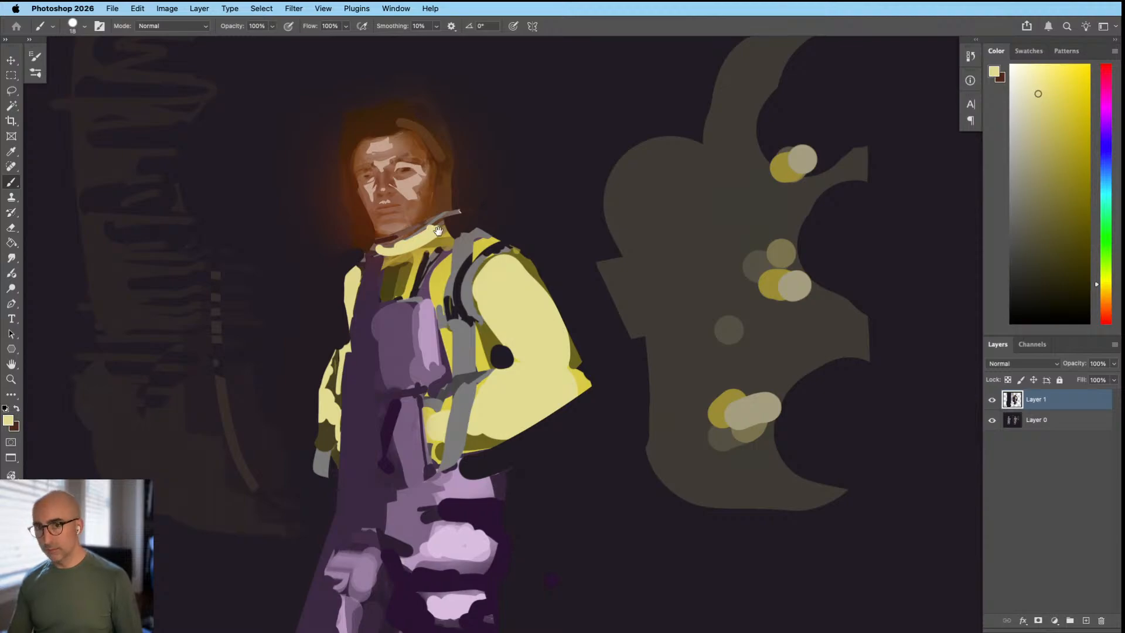
Step: Sample skin tones from the face and neck and paint the strip of neck just above the pale yellow collar
{"action": "left_click", "coordinate": [424, 222], "text": "alt"}
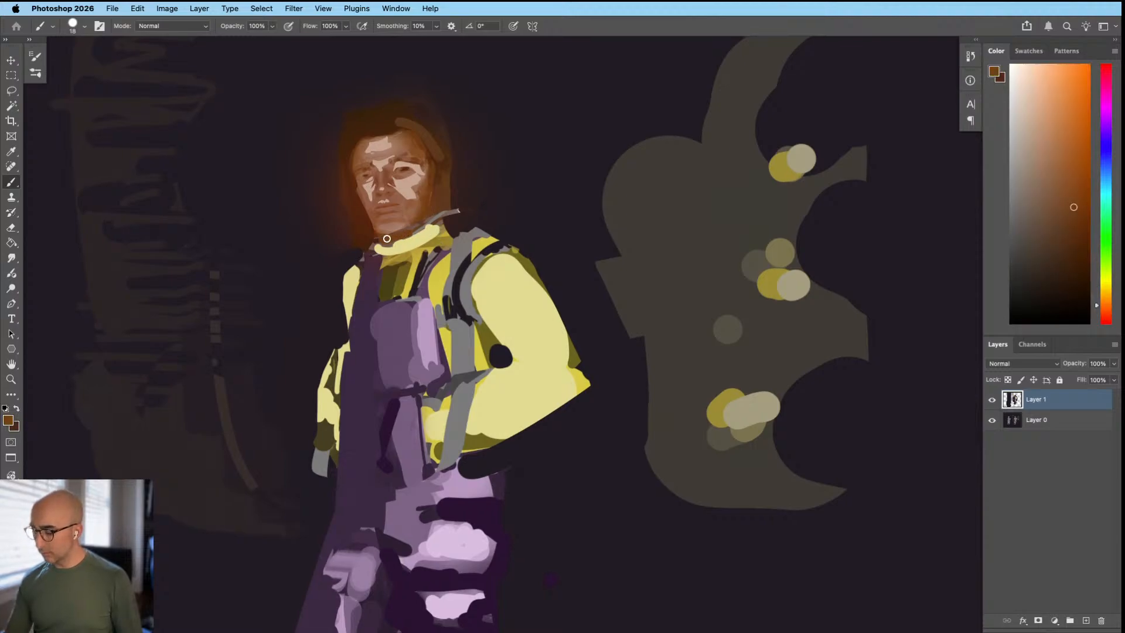
{"action": "left_click", "coordinate": [410, 192], "text": "alt"}
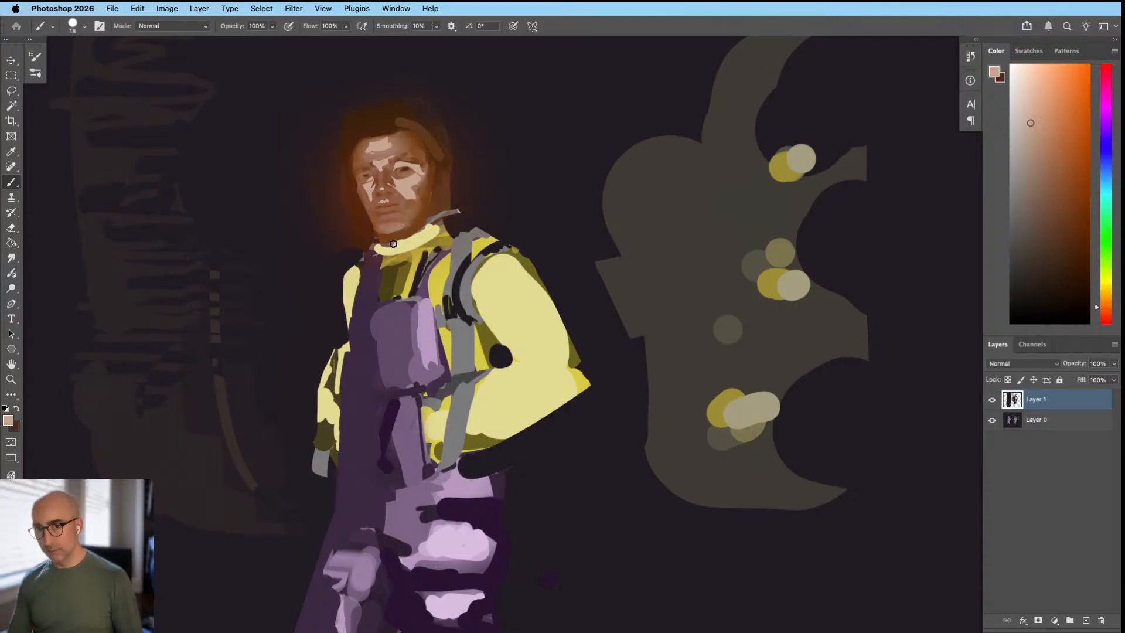
{"action": "left_click", "coordinate": [405, 188], "text": "alt"}
{"action": "left_click", "coordinate": [425, 205], "text": "alt"}
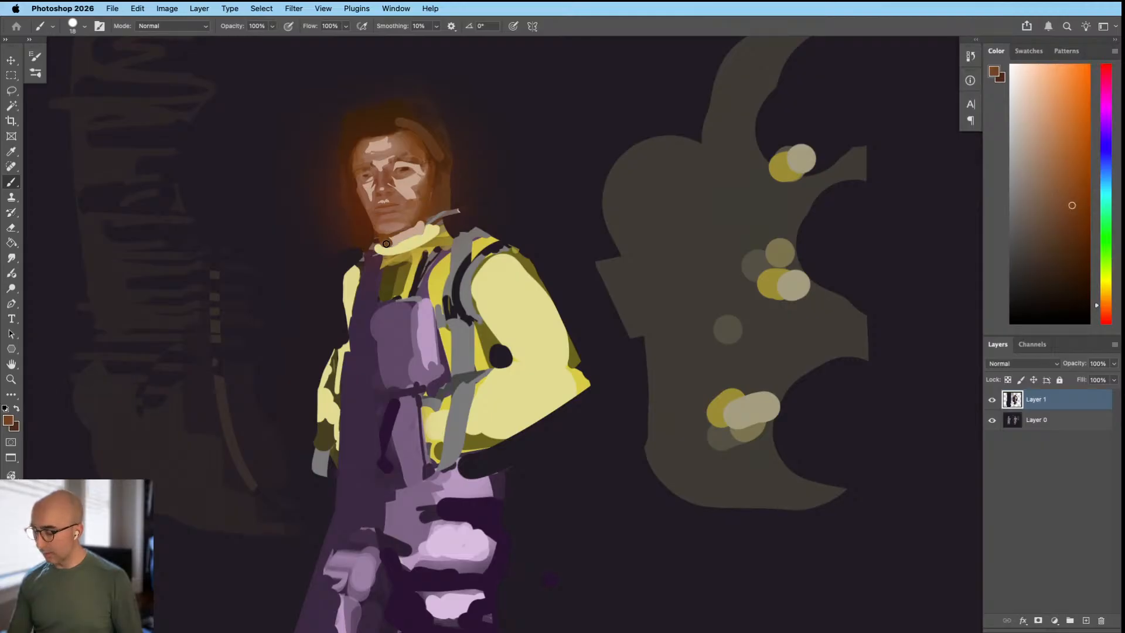
{"action": "left_click", "coordinate": [418, 229], "text": "alt"}
{"action": "left_click", "coordinate": [387, 244]}
{"action": "left_click", "coordinate": [423, 215], "text": "alt"}
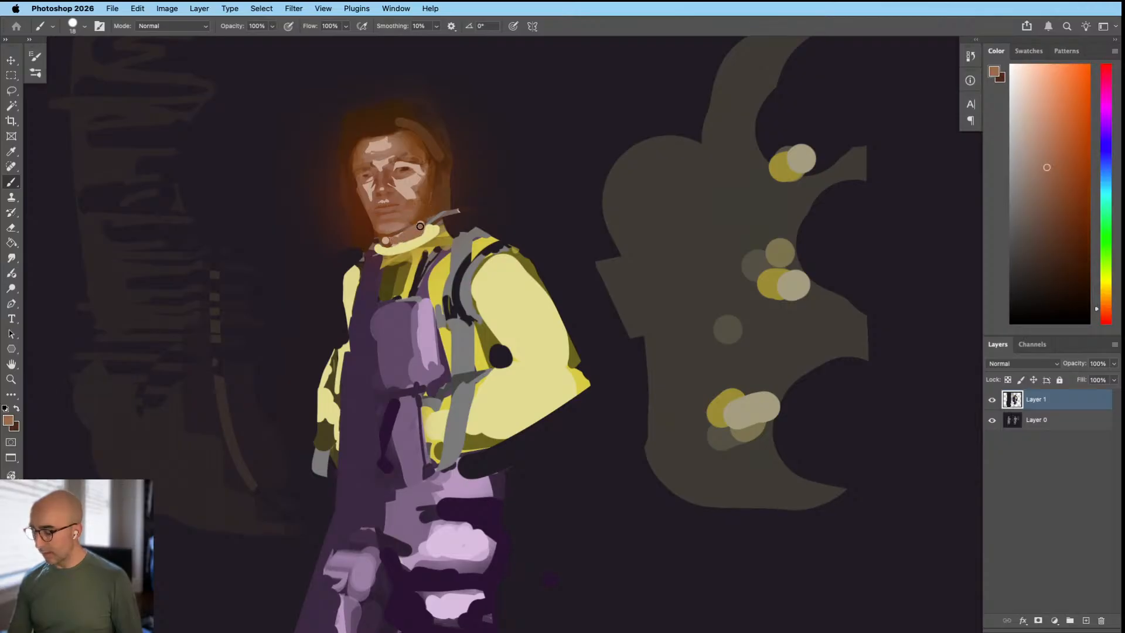
Step: Repaint the back of the neck in sampled brown and clean up its outer edge with the background colour
{"action": "left_click", "coordinate": [427, 209], "text": "alt"}
{"action": "mouse_move", "coordinate": [455, 205]}
{"action": "left_mouse_down"}
{"action": "mouse_move", "coordinate": [440, 191]}
{"action": "mouse_move", "coordinate": [511, 201]}
{"action": "mouse_move", "coordinate": [510, 168]}
{"action": "mouse_move", "coordinate": [451, 188]}
{"action": "left_mouse_up"}
{"action": "left_click", "coordinate": [485, 157], "text": "alt"}
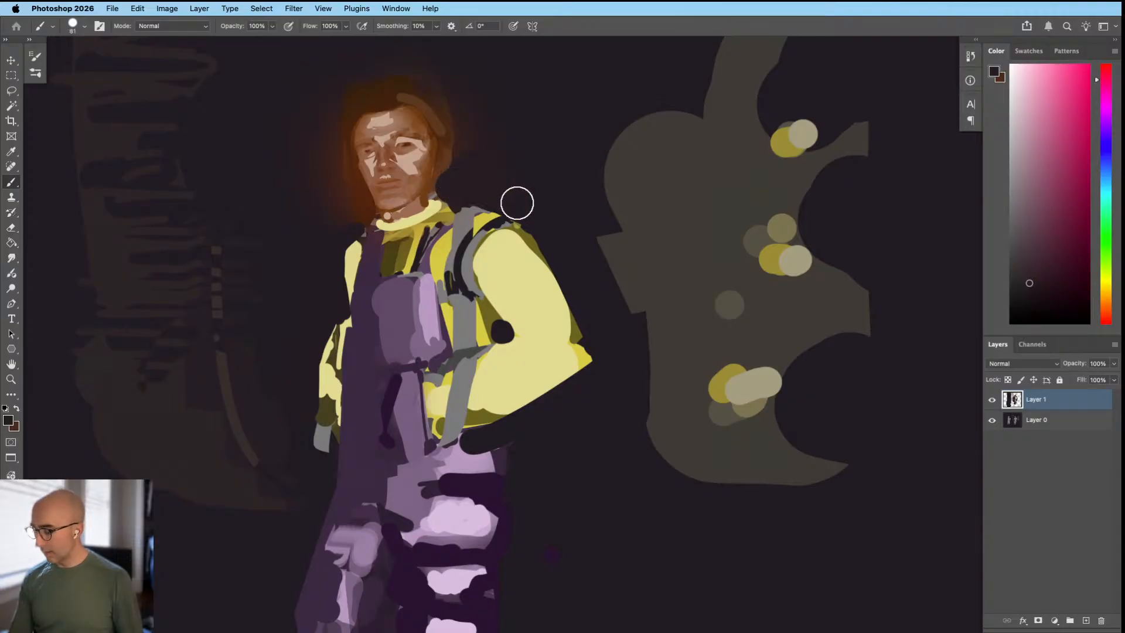
Step: Paint a raised yellow hood shape behind the neck and over the near shoulder, undoing one stroke and repainting it
{"action": "left_click", "coordinate": [529, 258], "text": "alt"}
{"action": "mouse_move", "coordinate": [469, 206]}
{"action": "left_mouse_down"}
{"action": "mouse_move", "coordinate": [457, 213]}
{"action": "mouse_move", "coordinate": [444, 197]}
{"action": "mouse_move", "coordinate": [445, 225]}
{"action": "mouse_move", "coordinate": [449, 193]}
{"action": "mouse_move", "coordinate": [464, 201]}
{"action": "left_mouse_up"}
{"action": "left_click", "coordinate": [444, 254], "text": "alt"}
{"action": "key", "text": "super+z"}
{"action": "left_click_drag", "start_coordinate": [467, 239], "coordinate": [457, 231]}
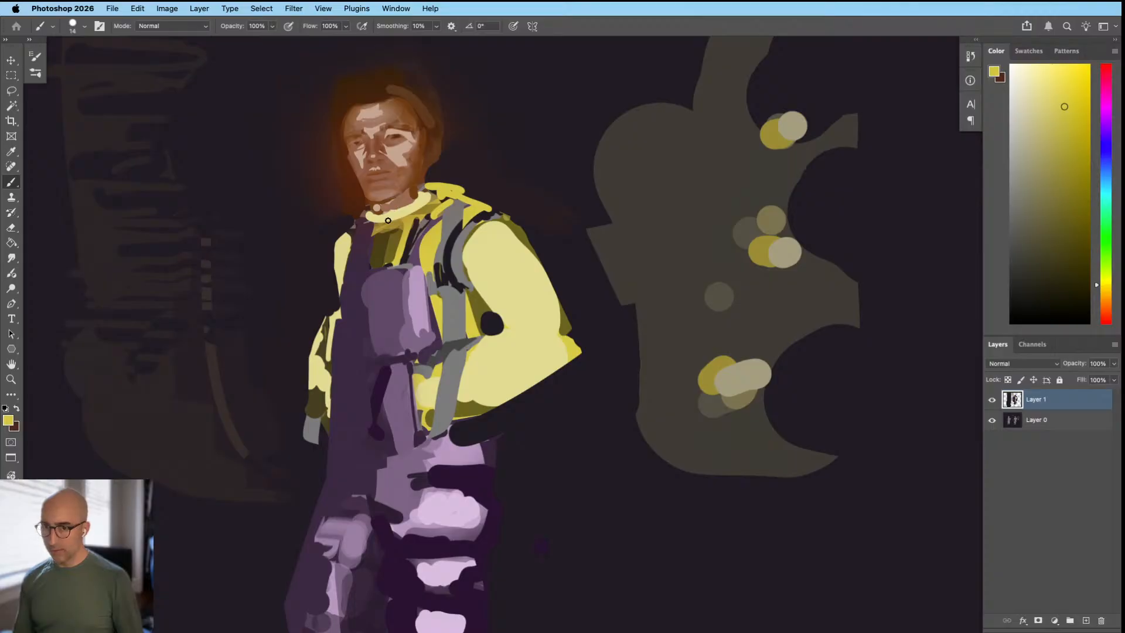
Step: Extend the purple bib's upper edge towards the strap and fill the chest above it with bright and darker yellow
{"action": "left_click", "coordinate": [389, 275], "text": "alt"}
{"action": "mouse_move", "coordinate": [370, 274]}
{"action": "left_mouse_down"}
{"action": "mouse_move", "coordinate": [409, 268]}
{"action": "mouse_move", "coordinate": [371, 250]}
{"action": "left_mouse_up"}
{"action": "left_click", "coordinate": [500, 255], "text": "alt"}
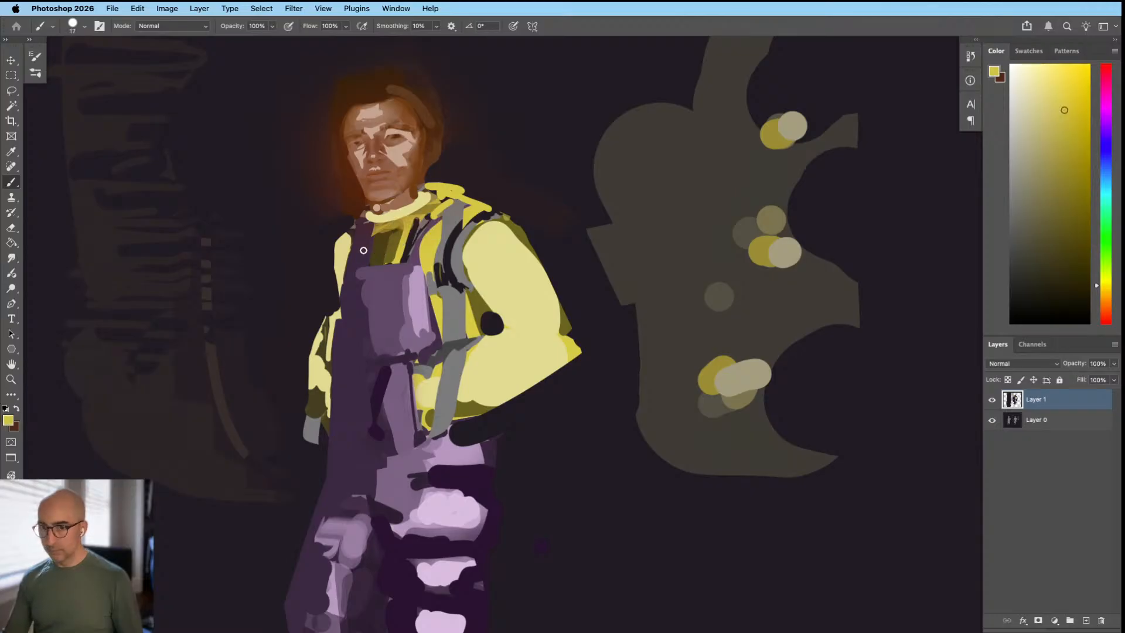
{"action": "mouse_move", "coordinate": [367, 239]}
{"action": "left_mouse_down"}
{"action": "mouse_move", "coordinate": [366, 261]}
{"action": "mouse_move", "coordinate": [367, 251]}
{"action": "mouse_move", "coordinate": [376, 260]}
{"action": "mouse_move", "coordinate": [377, 231]}
{"action": "left_mouse_up"}
{"action": "key", "text": "super+z"}
{"action": "mouse_move", "coordinate": [477, 241]}
{"action": "left_mouse_down"}
{"action": "mouse_move", "coordinate": [345, 297]}
{"action": "mouse_move", "coordinate": [534, 246]}
{"action": "left_mouse_up"}
{"action": "left_click_drag", "start_coordinate": [442, 228], "coordinate": [526, 220]}
{"action": "left_click", "coordinate": [480, 212], "text": "alt"}
{"action": "mouse_move", "coordinate": [459, 238]}
{"action": "left_mouse_down"}
{"action": "mouse_move", "coordinate": [462, 225]}
{"action": "mouse_move", "coordinate": [404, 243]}
{"action": "left_mouse_up"}
{"action": "left_click_drag", "start_coordinate": [508, 283], "coordinate": [459, 298]}
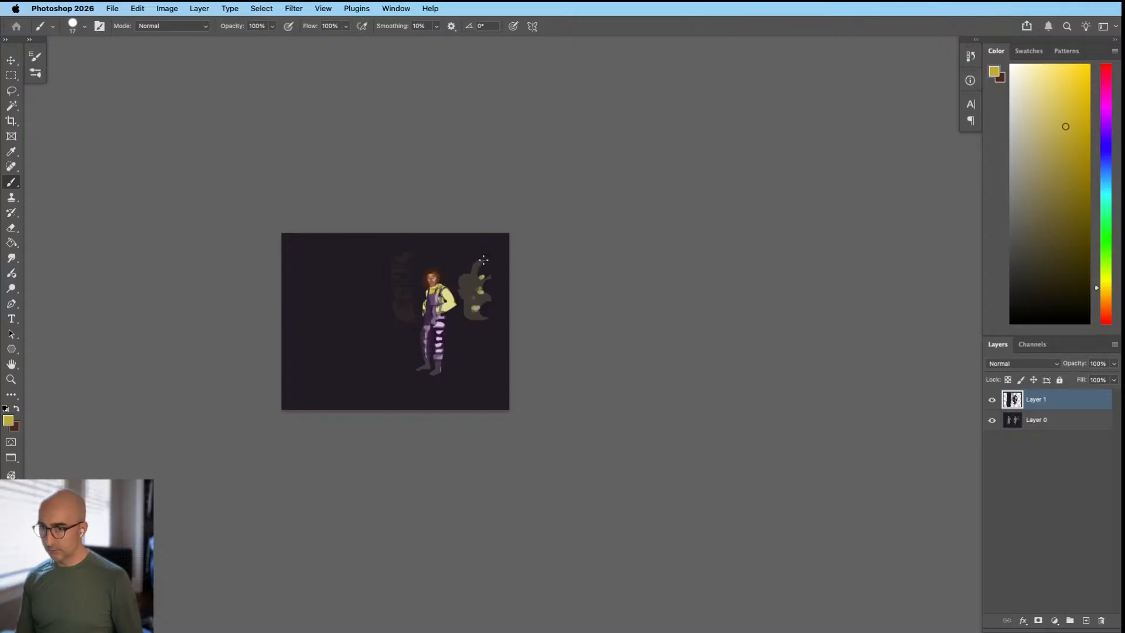
Step: Trim the near elbow's pointed tip in the background colour with size 101 and 51 brushes, undoing and repainting one stroke
{"action": "scroll", "coordinate": [451, 290], "scroll_direction": "up", "scroll_amount": 5}
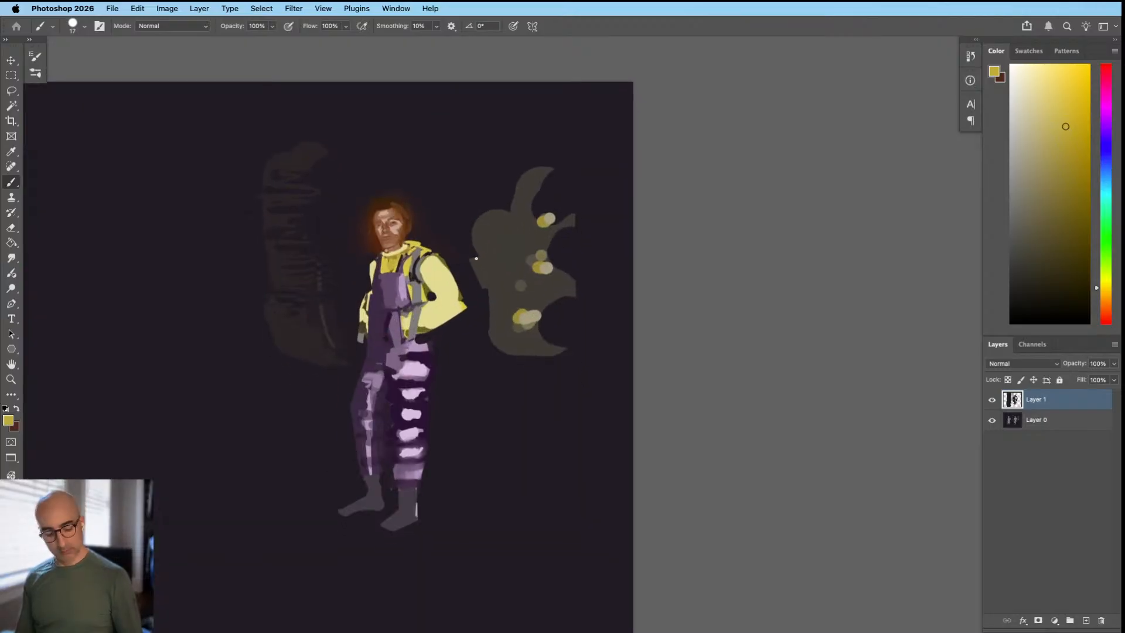
{"action": "left_click", "coordinate": [484, 318], "text": "alt"}
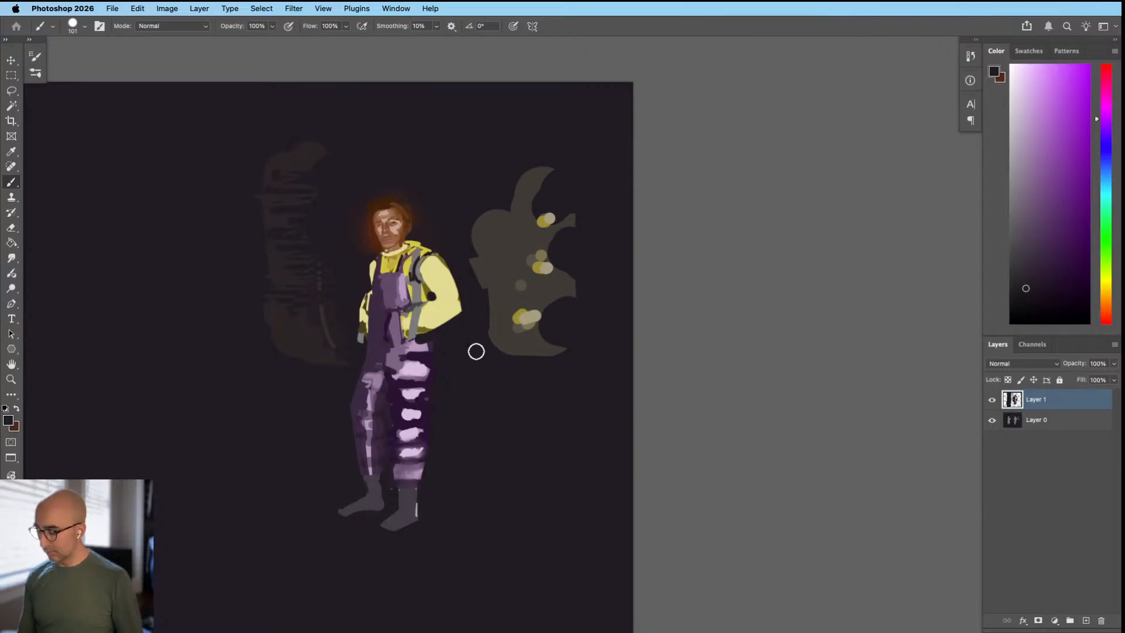
{"action": "key", "text": "super+z"}
{"action": "left_click_drag", "start_coordinate": [453, 254], "coordinate": [471, 313]}
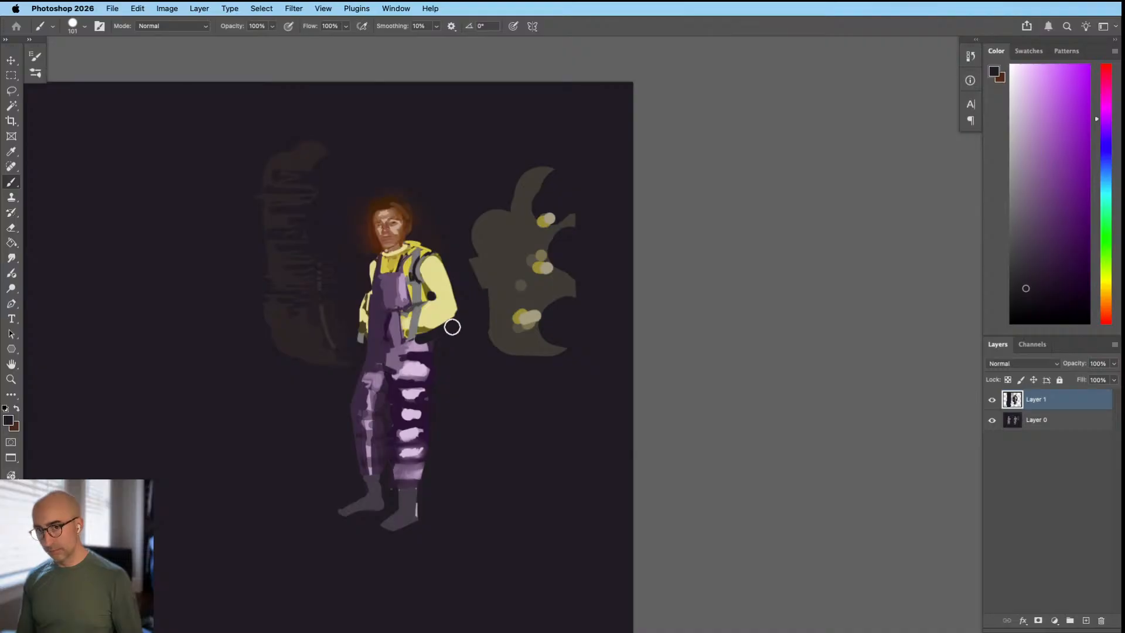
{"action": "mouse_move", "coordinate": [445, 334]}
{"action": "left_mouse_down"}
{"action": "mouse_move", "coordinate": [433, 334]}
{"action": "mouse_move", "coordinate": [452, 319]}
{"action": "left_mouse_up"}
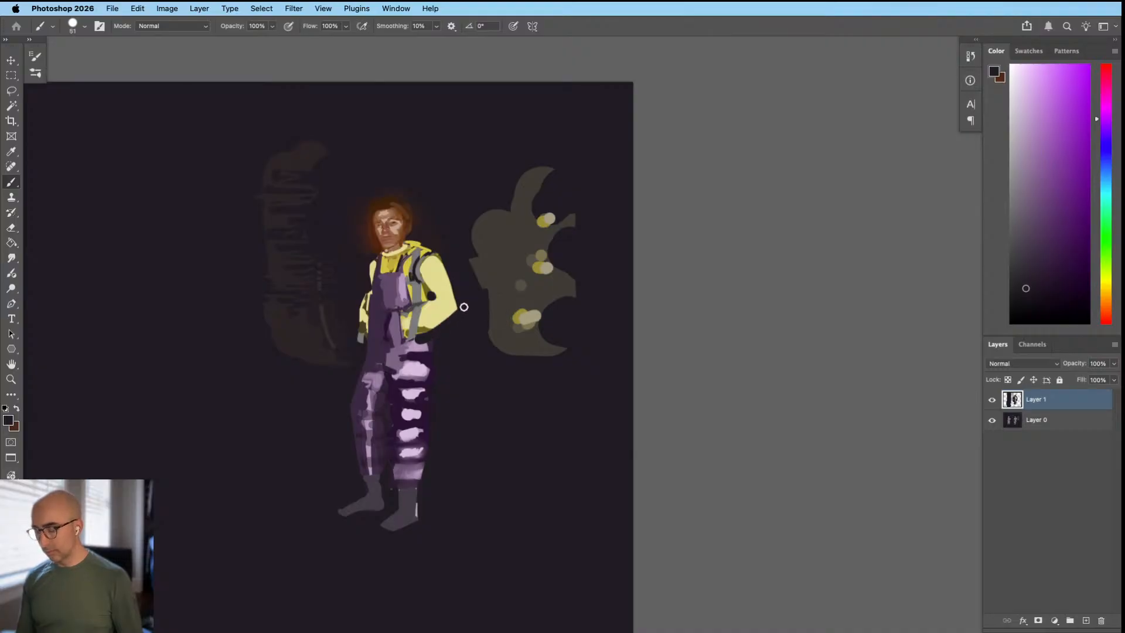
Step: Round out the near elbow in pale yellow and reshape the dark gap between arm and torso into a narrow wedge
{"action": "left_click", "coordinate": [445, 294], "text": "alt"}
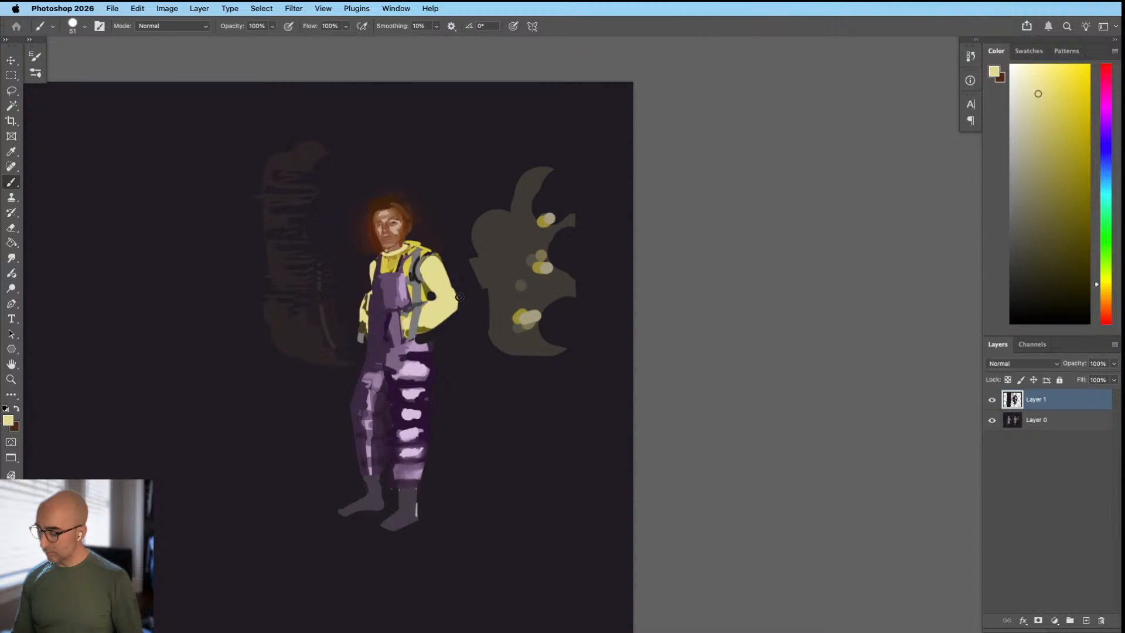
{"action": "scroll", "coordinate": [439, 270], "scroll_direction": "up", "scroll_amount": 3}
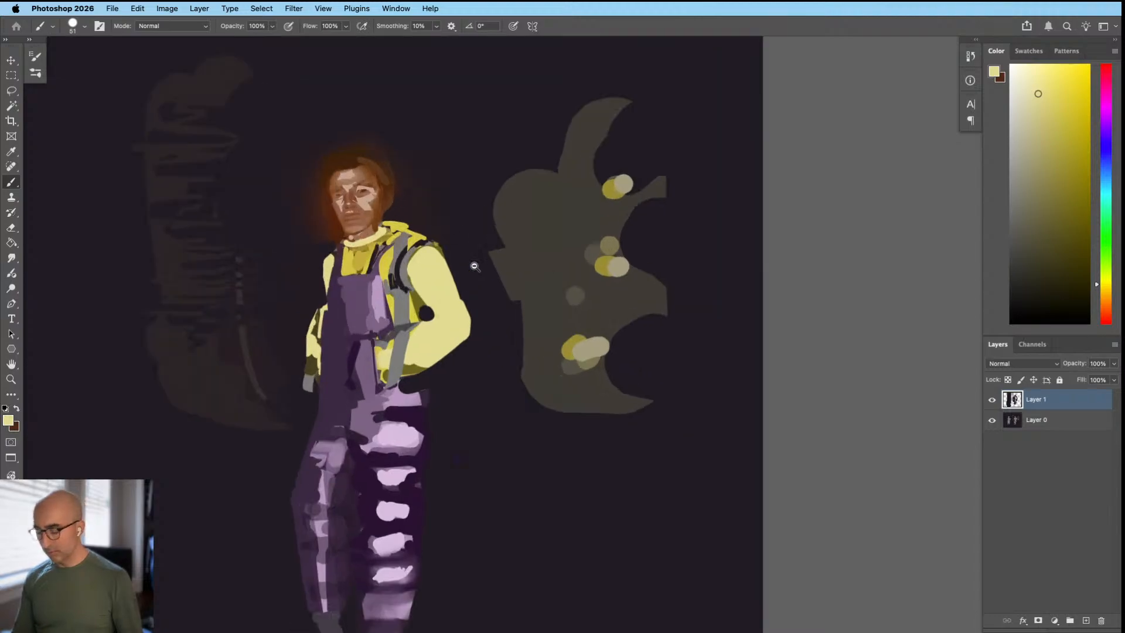
{"action": "mouse_move", "coordinate": [433, 326]}
{"action": "left_mouse_down"}
{"action": "mouse_move", "coordinate": [437, 344]}
{"action": "mouse_move", "coordinate": [445, 337]}
{"action": "mouse_move", "coordinate": [430, 313]}
{"action": "left_mouse_up"}
{"action": "left_click", "coordinate": [423, 306], "text": "alt"}
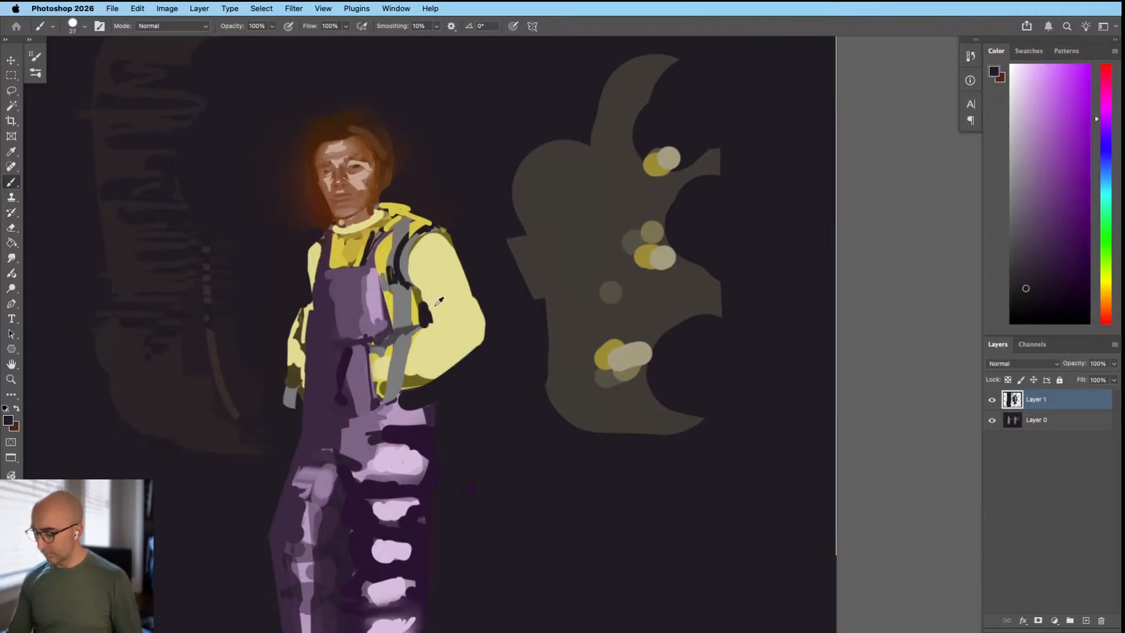
{"action": "left_click", "coordinate": [435, 305], "text": "alt"}
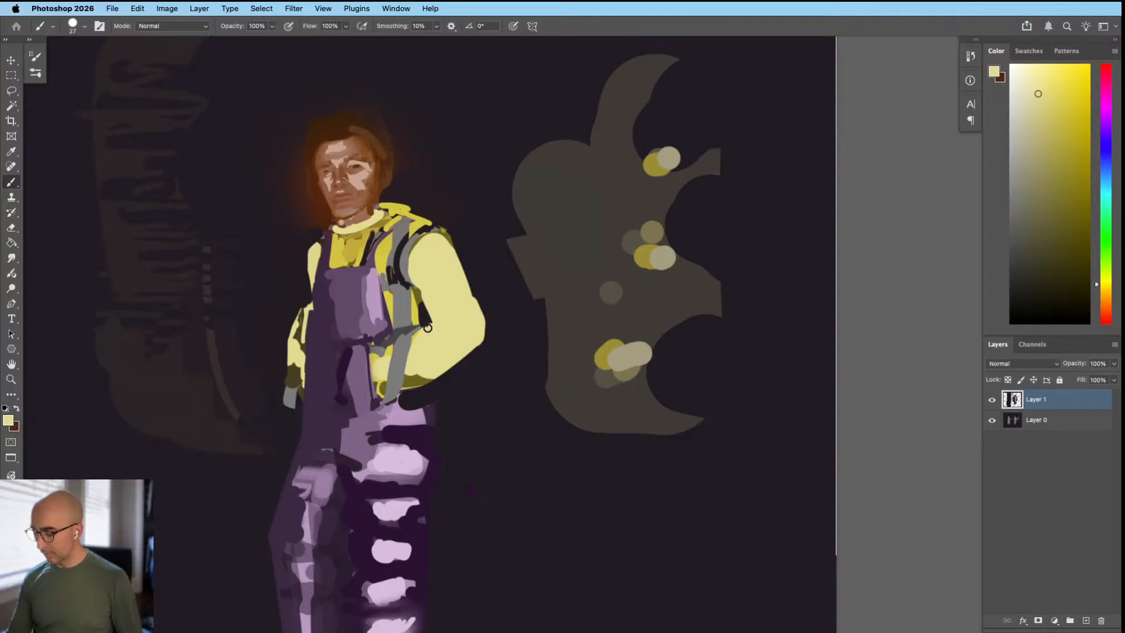
{"action": "left_click_drag", "start_coordinate": [421, 326], "coordinate": [434, 300]}
{"action": "left_click", "coordinate": [430, 310], "text": "alt"}
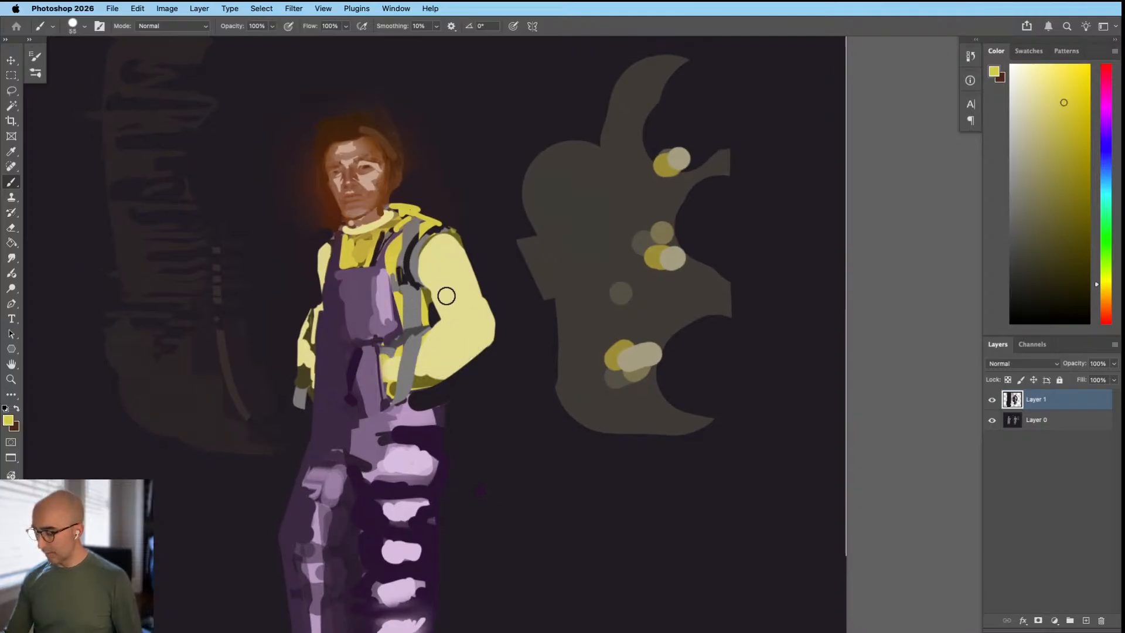
Step: Cover the grey strap and dark marks beside the bib with bright yellow and define the near armhole's edge in olive
{"action": "left_click", "coordinate": [391, 253], "text": "alt"}
{"action": "mouse_move", "coordinate": [399, 252]}
{"action": "left_mouse_down"}
{"action": "mouse_move", "coordinate": [405, 299]}
{"action": "mouse_move", "coordinate": [422, 311]}
{"action": "mouse_move", "coordinate": [404, 264]}
{"action": "mouse_move", "coordinate": [421, 233]}
{"action": "mouse_move", "coordinate": [405, 241]}
{"action": "mouse_move", "coordinate": [407, 272]}
{"action": "mouse_move", "coordinate": [435, 225]}
{"action": "mouse_move", "coordinate": [435, 255]}
{"action": "mouse_move", "coordinate": [458, 233]}
{"action": "mouse_move", "coordinate": [416, 273]}
{"action": "mouse_move", "coordinate": [426, 317]}
{"action": "mouse_move", "coordinate": [434, 299]}
{"action": "mouse_move", "coordinate": [417, 306]}
{"action": "mouse_move", "coordinate": [426, 324]}
{"action": "mouse_move", "coordinate": [311, 348]}
{"action": "left_mouse_up"}
{"action": "left_click", "coordinate": [438, 257], "text": "alt"}
{"action": "left_click", "coordinate": [455, 230], "text": "alt"}
{"action": "left_click", "coordinate": [453, 231], "text": "alt"}
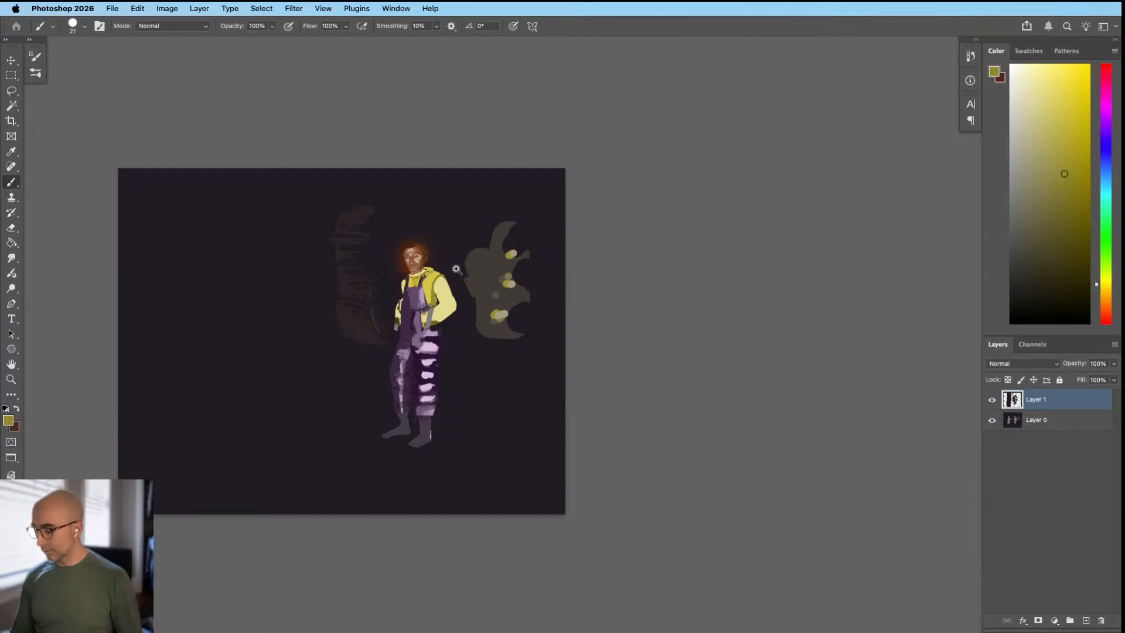
Step: Sample the near sleeve's pale yellow and touch up the top of the sleeve beside the olive armhole edge
{"action": "scroll", "coordinate": [463, 265], "scroll_direction": "up", "scroll_amount": 3}
{"action": "left_click", "coordinate": [422, 280], "text": "alt"}
{"action": "left_click_drag", "start_coordinate": [423, 284], "coordinate": [428, 271]}
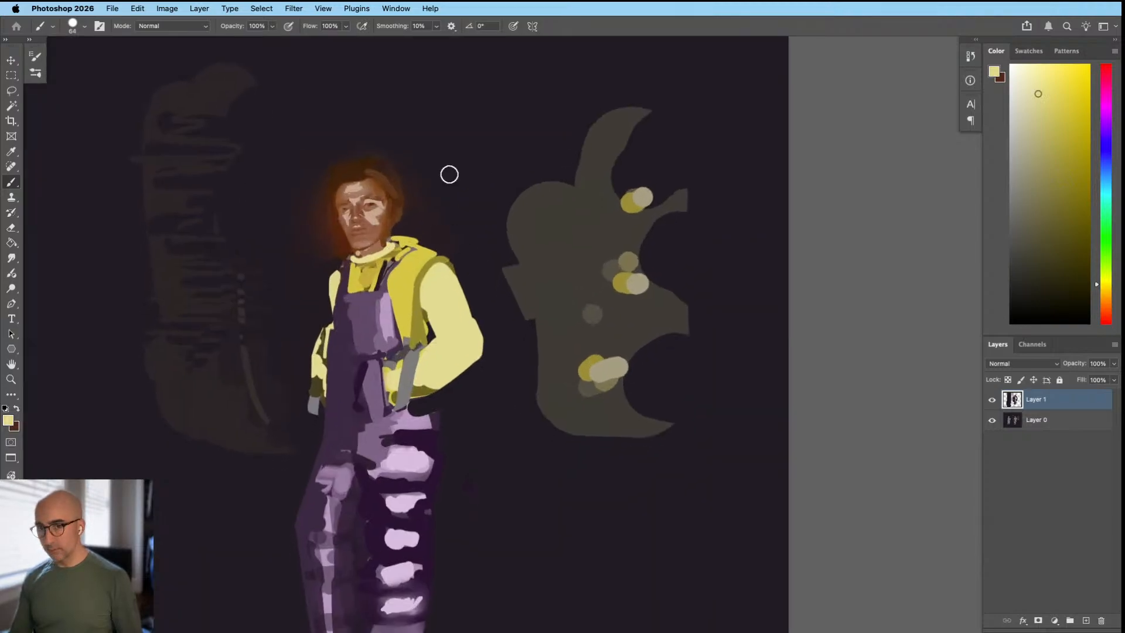
Step: Clean up the edge beside the near arm in the background colour and paint the overalls' far waist in sampled dark purple
{"action": "left_click", "coordinate": [465, 253], "text": "alt"}
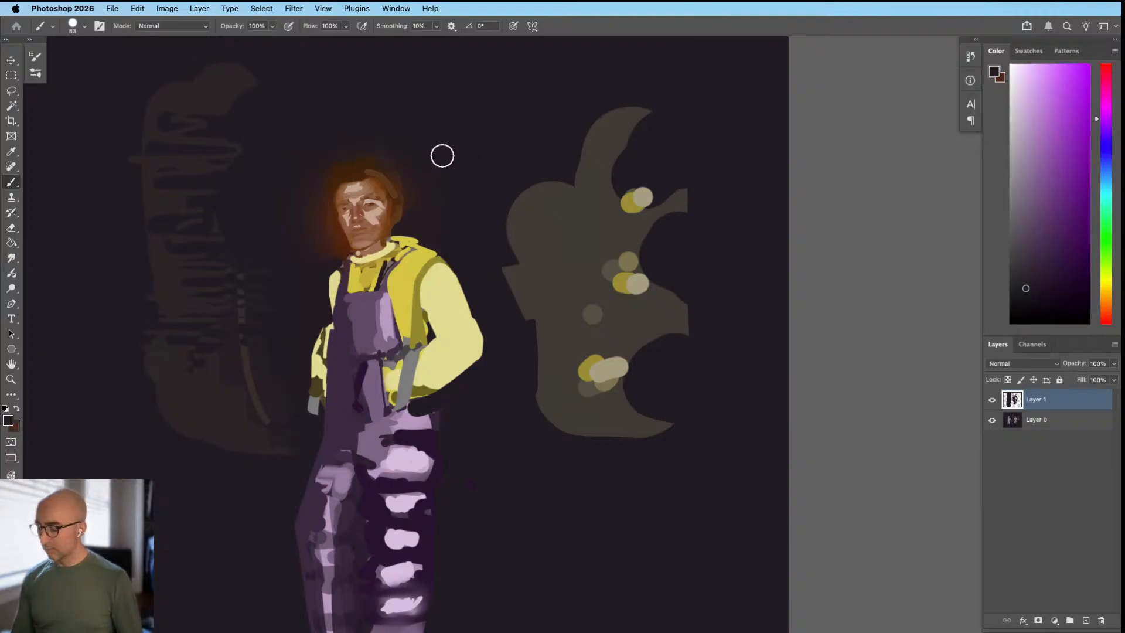
{"action": "left_click_drag", "start_coordinate": [461, 263], "coordinate": [402, 322]}
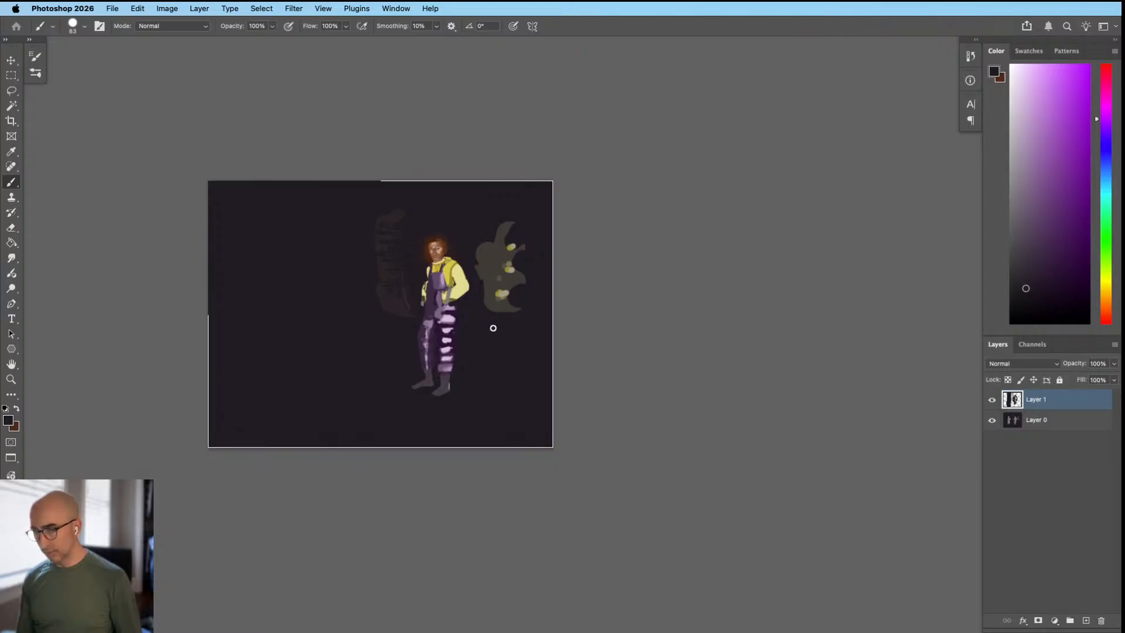
{"action": "left_click_drag", "start_coordinate": [428, 285], "coordinate": [405, 295]}
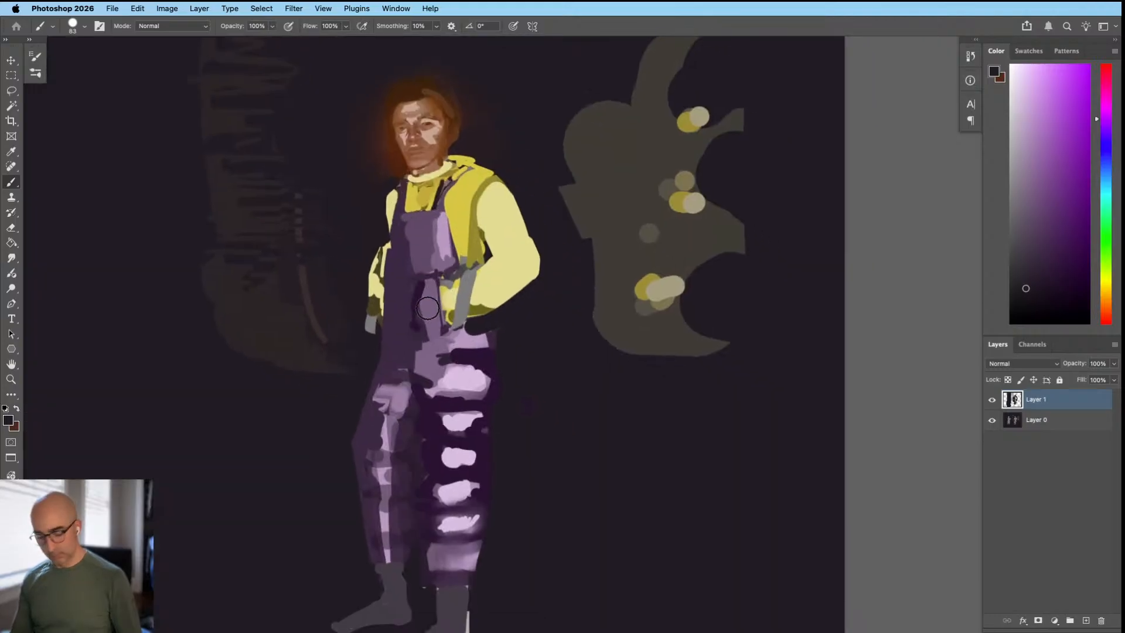
{"action": "left_click", "coordinate": [403, 296], "text": "alt"}
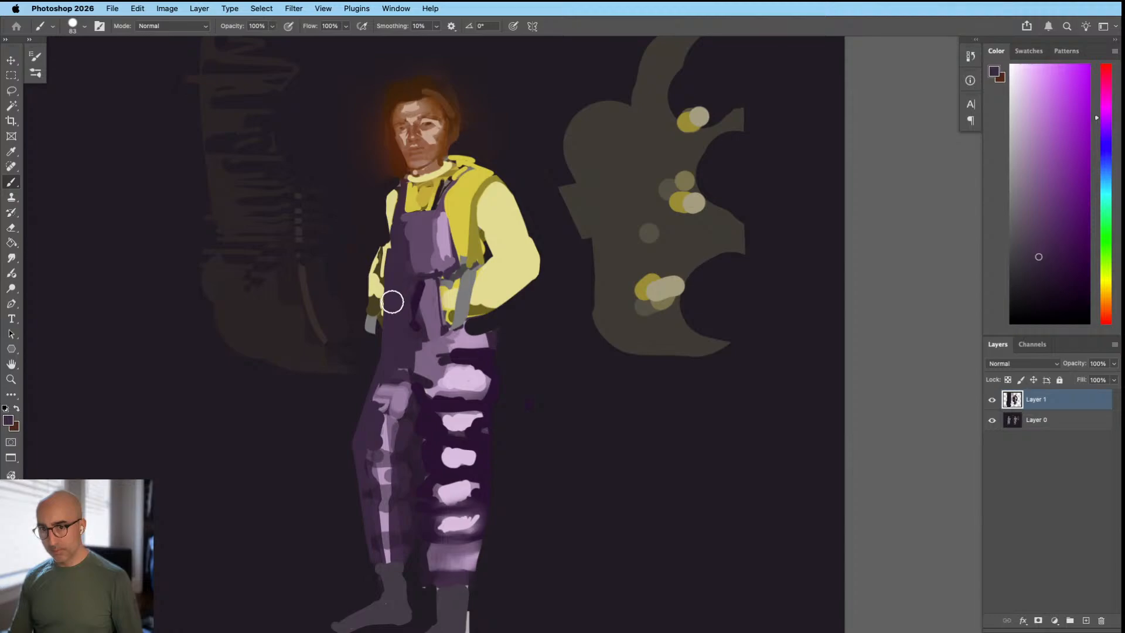
{"action": "mouse_move", "coordinate": [396, 281]}
{"action": "left_mouse_down"}
{"action": "mouse_move", "coordinate": [387, 310]}
{"action": "mouse_move", "coordinate": [398, 338]}
{"action": "left_mouse_up"}
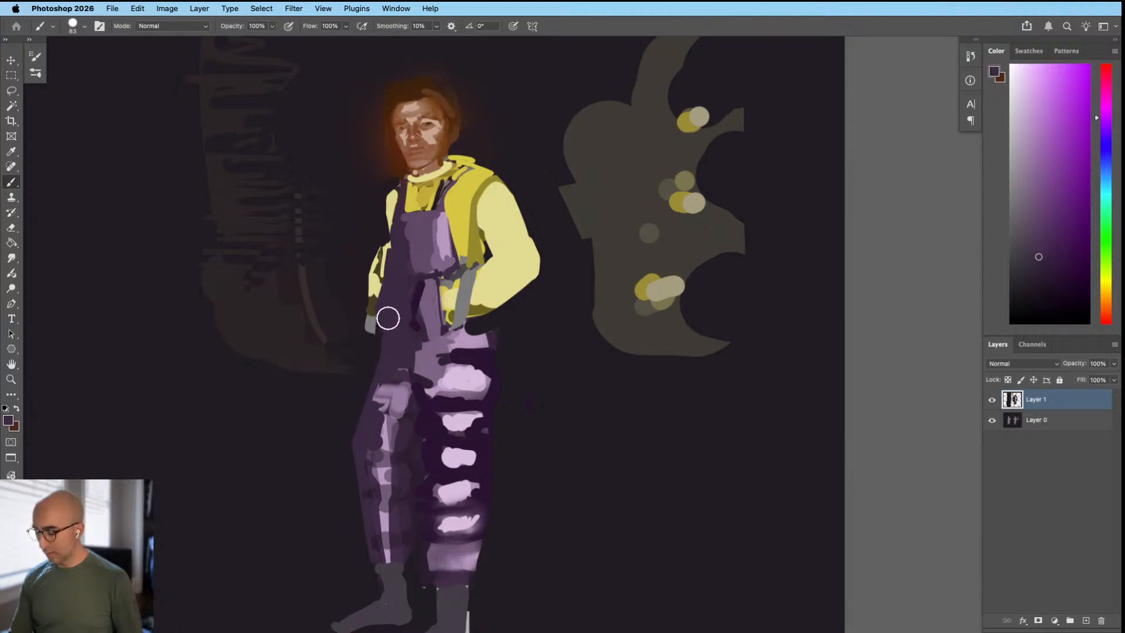
{"action": "mouse_move", "coordinate": [394, 292]}
{"action": "left_mouse_down"}
{"action": "mouse_move", "coordinate": [426, 309]}
{"action": "mouse_move", "coordinate": [385, 294]}
{"action": "mouse_move", "coordinate": [398, 346]}
{"action": "mouse_move", "coordinate": [412, 309]}
{"action": "mouse_move", "coordinate": [401, 303]}
{"action": "left_mouse_up"}
Step: Reduce the brush to size 50 and add a lighter purple patch on the overalls' far hip
{"action": "left_click", "coordinate": [460, 313], "text": "alt"}
{"action": "key", "text": "["}
{"action": "key", "text": "["}
{"action": "key", "text": "["}
{"action": "key", "text": "["}
{"action": "left_click", "coordinate": [405, 282], "text": "alt"}
{"action": "left_click", "coordinate": [408, 297], "text": "ctrl+alt"}
{"action": "key", "text": "super+0"}
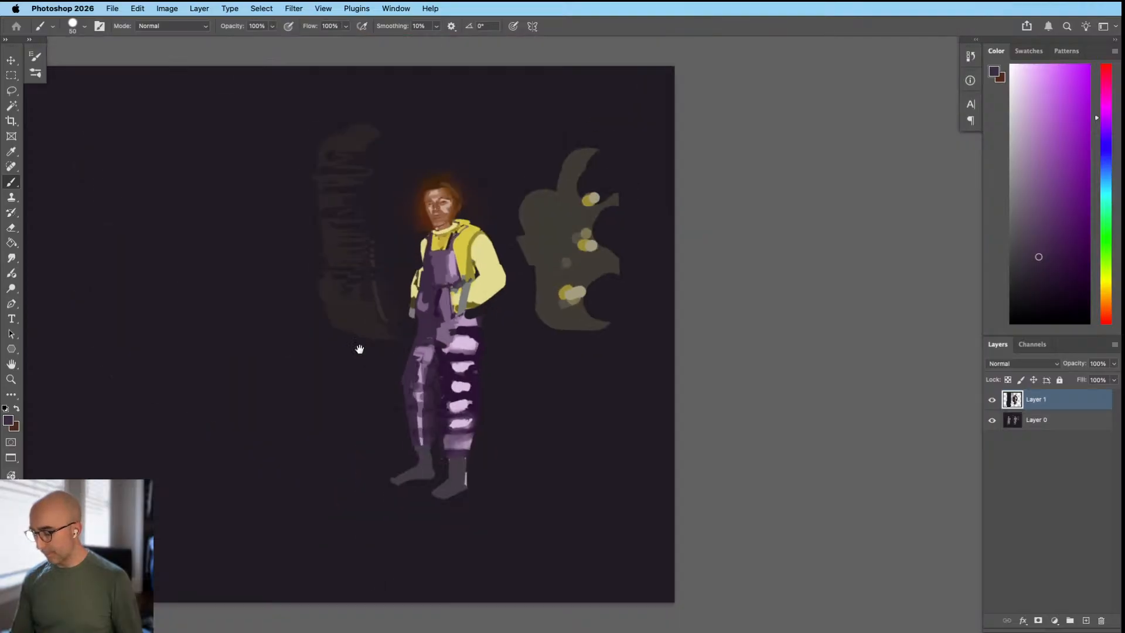
Step: Repaint the collar and the shirt front above the bib in sampled darker and pale yellows
{"action": "left_click_drag", "start_coordinate": [508, 388], "coordinate": [478, 403]}
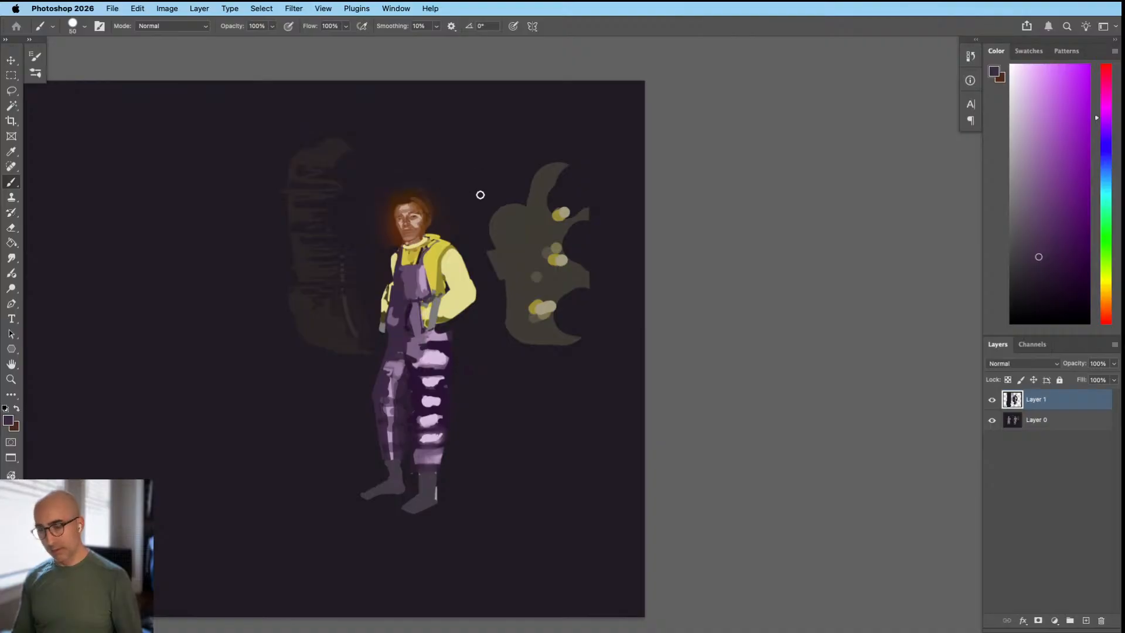
{"action": "scroll", "coordinate": [452, 241], "scroll_direction": "up", "scroll_amount": 5}
{"action": "left_click", "coordinate": [422, 286], "text": "alt"}
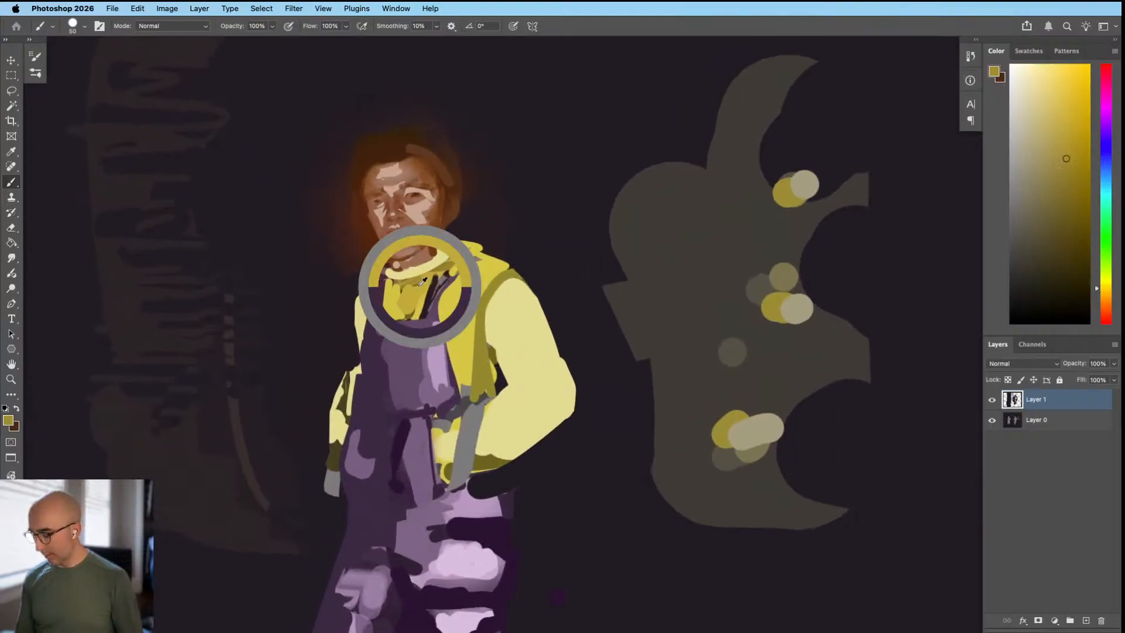
{"action": "mouse_move", "coordinate": [401, 297]}
{"action": "left_mouse_down"}
{"action": "mouse_move", "coordinate": [389, 282]}
{"action": "mouse_move", "coordinate": [412, 287]}
{"action": "mouse_move", "coordinate": [453, 256]}
{"action": "left_mouse_up"}
{"action": "left_click", "coordinate": [402, 281], "text": "alt"}
{"action": "left_click", "coordinate": [395, 276], "text": "alt"}
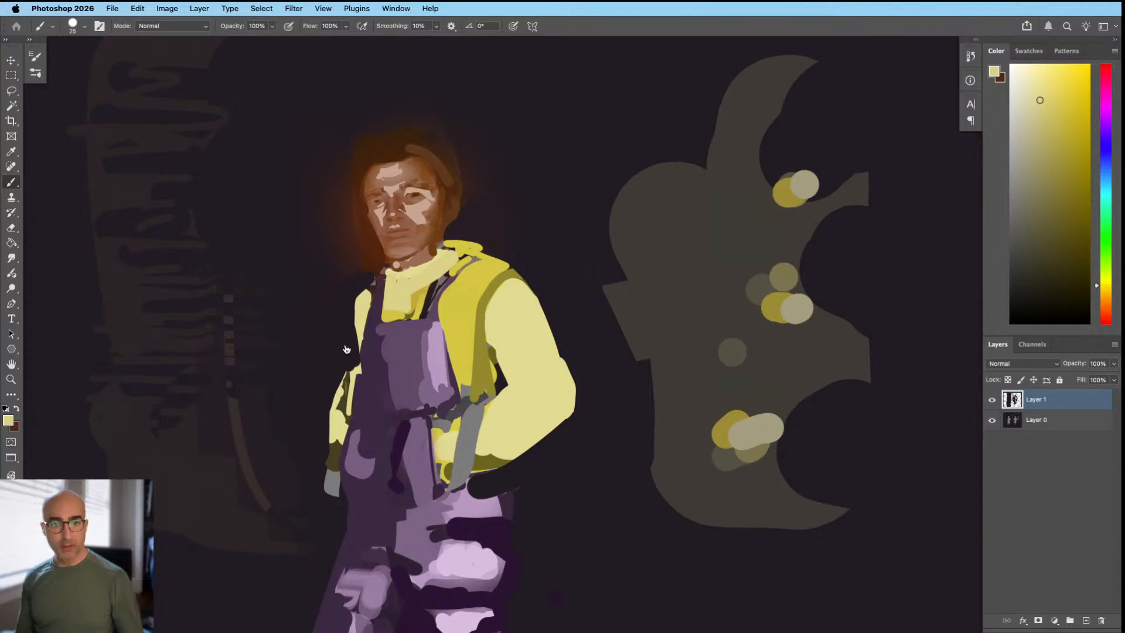
Step: Scale Layer 1 proportionally to 147.46% and move the coloured figure to the middle of the canvas
{"action": "key", "text": "Tab"}
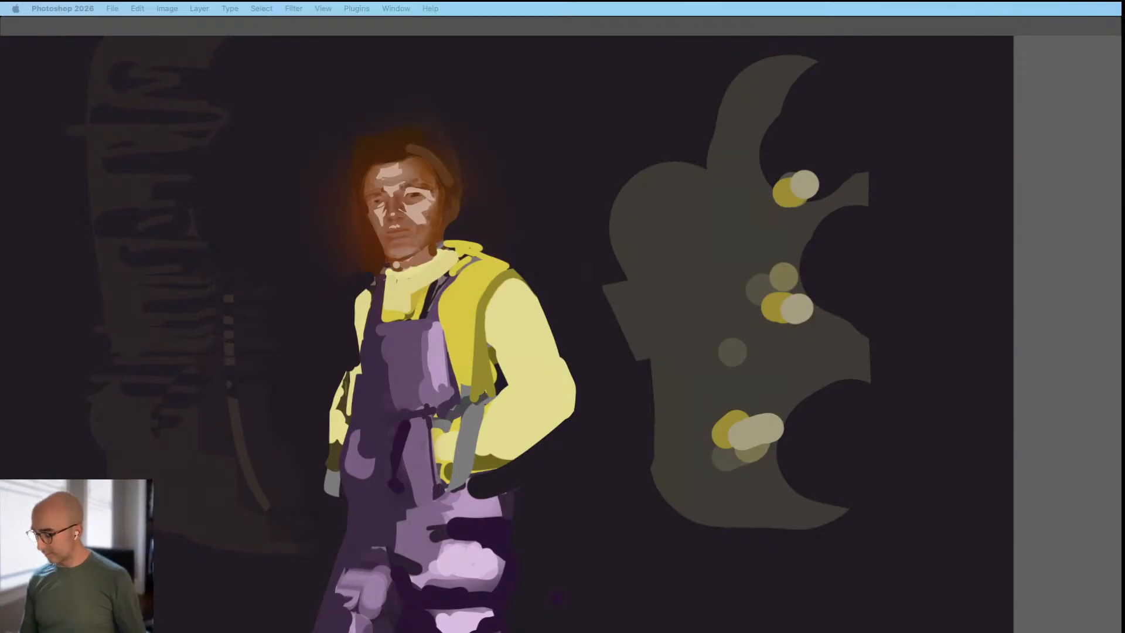
{"action": "key", "text": "Tab"}
{"action": "left_click_drag", "start_coordinate": [581, 335], "coordinate": [501, 343]}
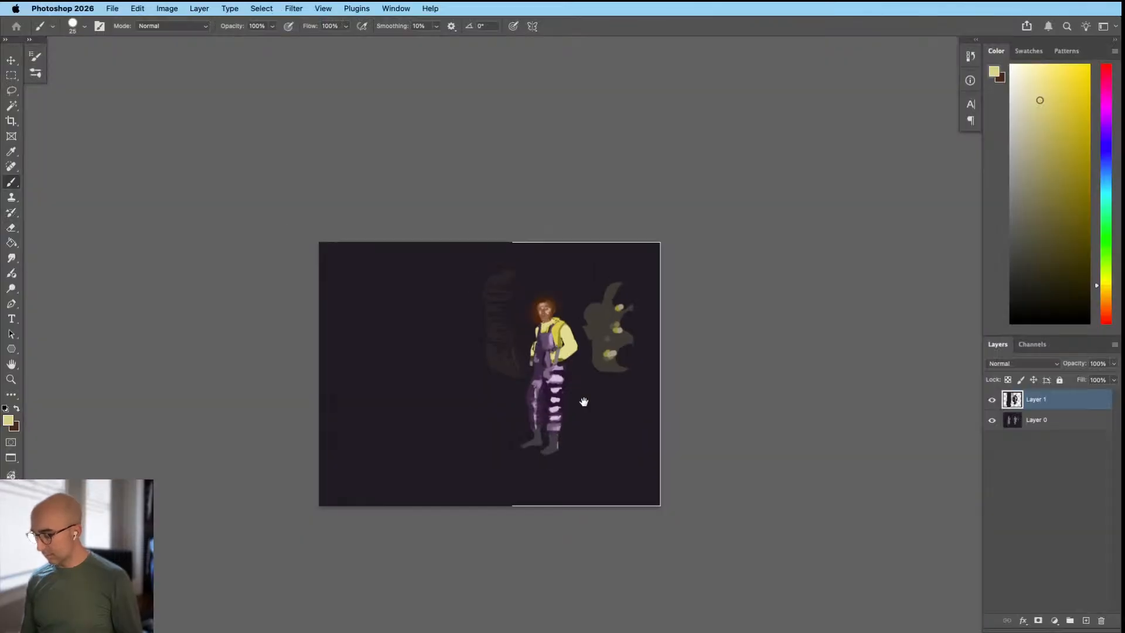
{"action": "left_click_drag", "start_coordinate": [584, 397], "coordinate": [493, 375]}
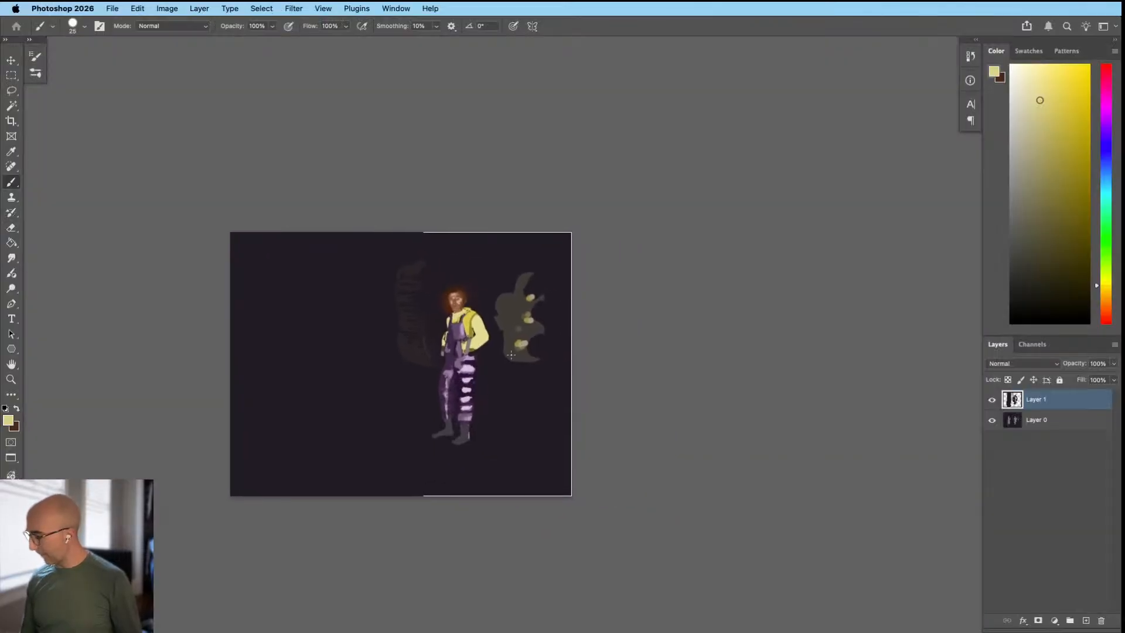
{"action": "key", "text": "super+t"}
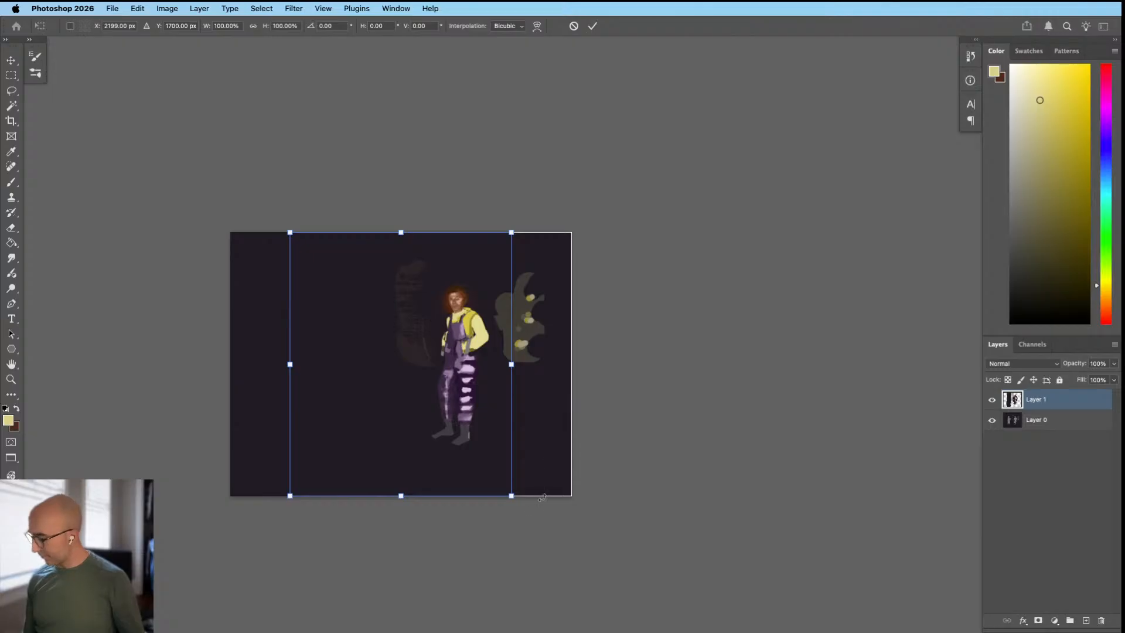
{"action": "left_click_drag", "start_coordinate": [510, 496], "coordinate": [574, 550]}
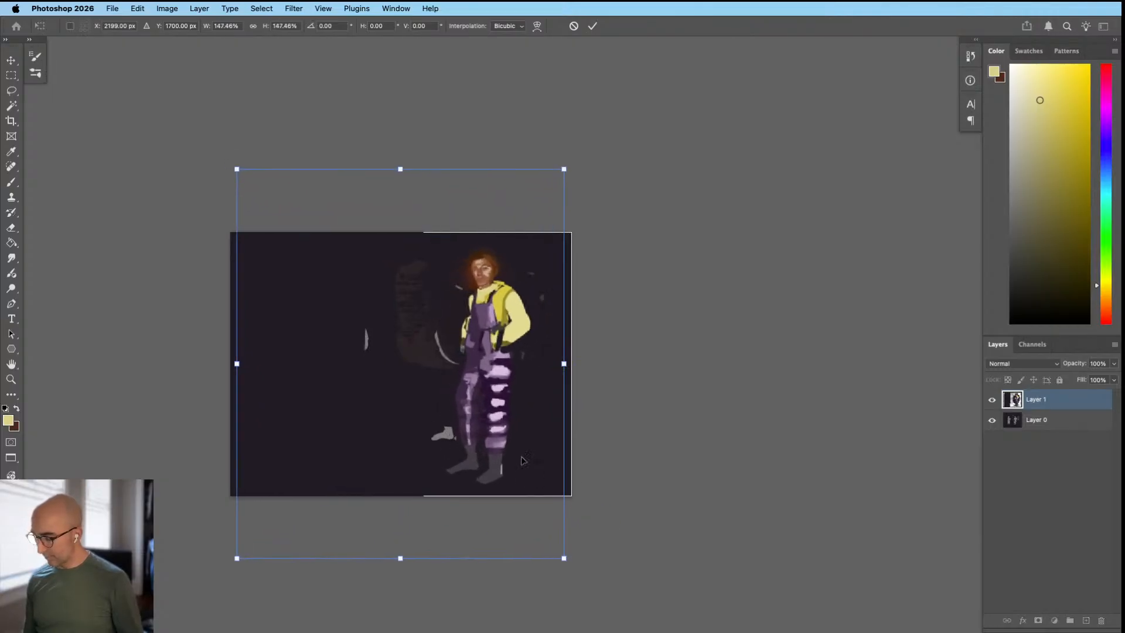
{"action": "left_click_drag", "start_coordinate": [533, 466], "coordinate": [447, 458]}
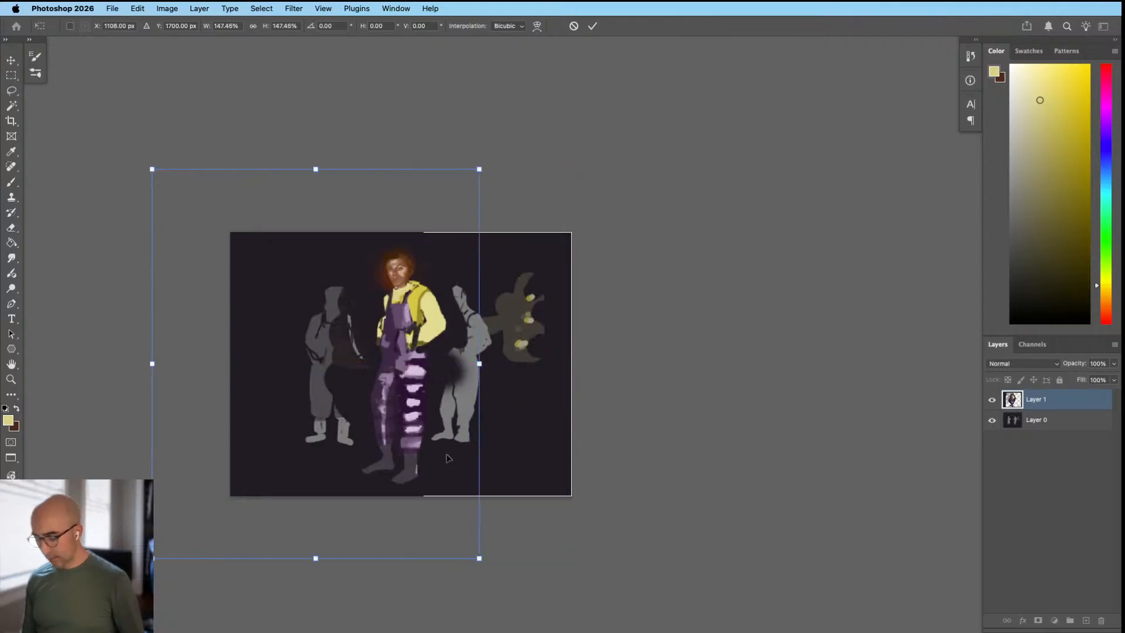
{"action": "key", "text": "Return"}
Step: Compare with Layer 1 hidden, and cover the grey figures and olive shape around the coloured character with a large background-colour brush
{"action": "left_click", "coordinate": [992, 401]}
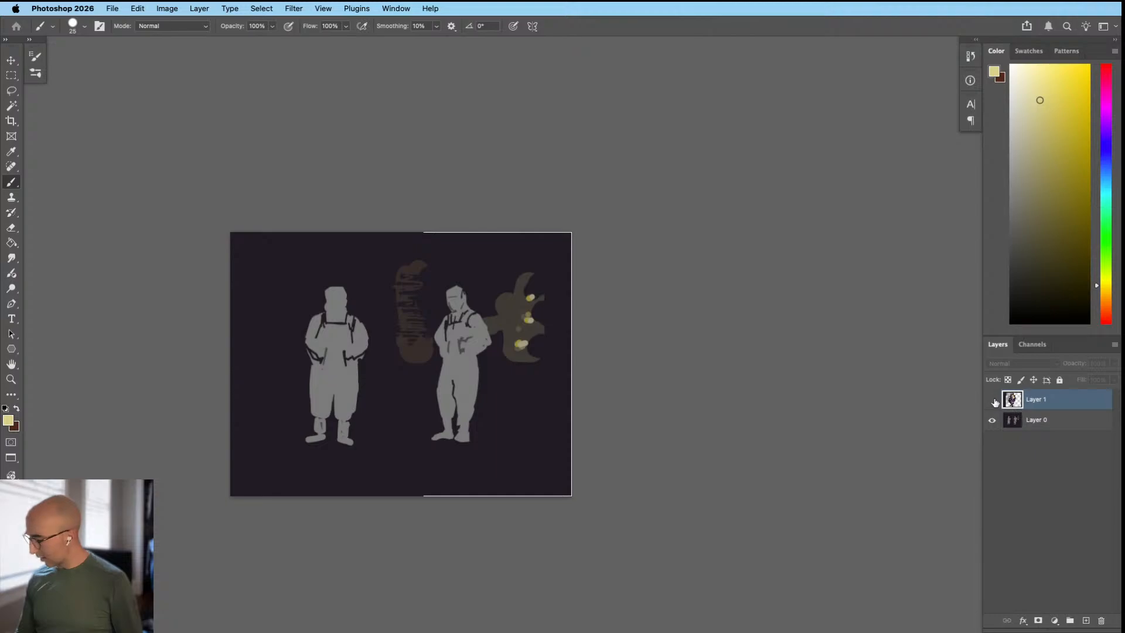
{"action": "left_click", "coordinate": [992, 401]}
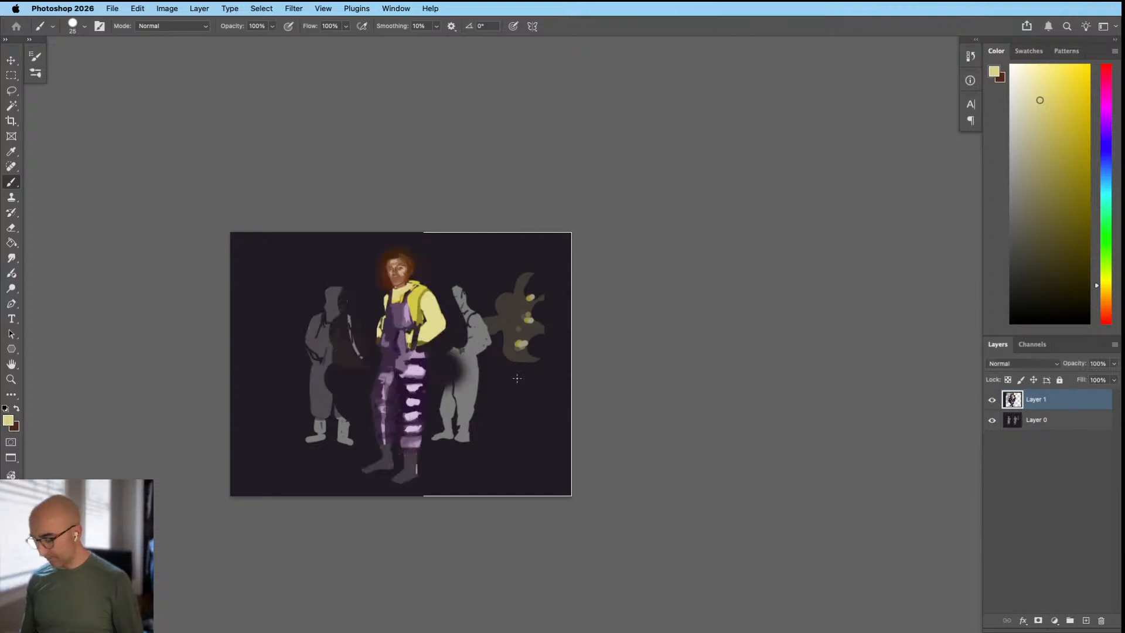
{"action": "left_click", "coordinate": [514, 396], "text": "alt"}
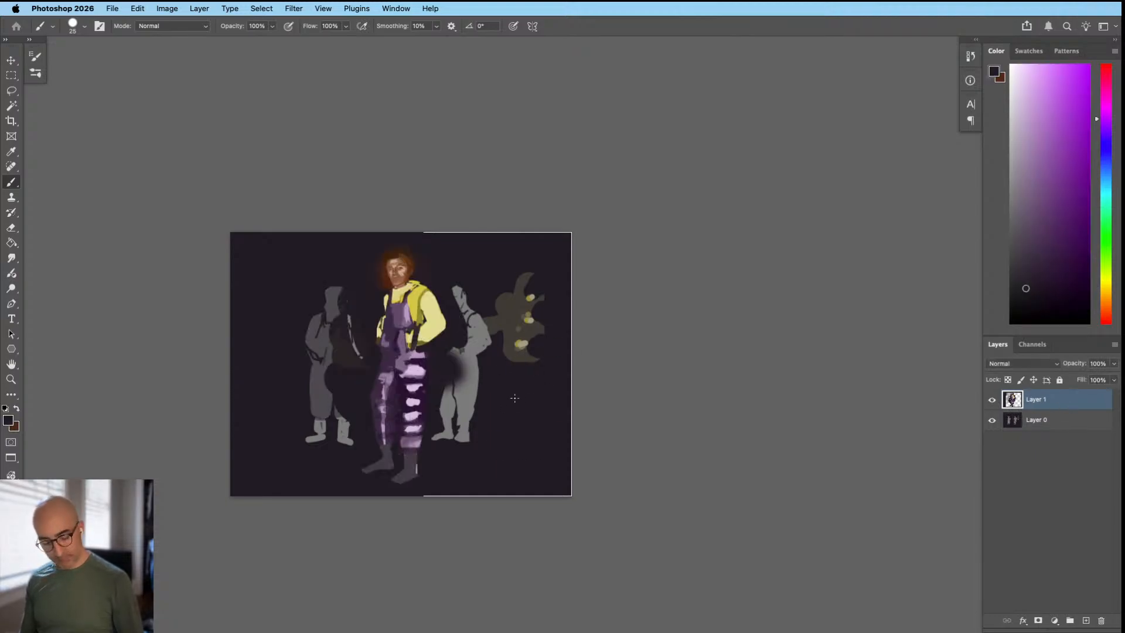
{"action": "left_click_drag", "start_coordinate": [514, 404], "coordinate": [540, 404]}
{"action": "mouse_move", "coordinate": [511, 291]}
{"action": "left_mouse_down"}
{"action": "mouse_move", "coordinate": [465, 286]}
{"action": "mouse_move", "coordinate": [469, 373]}
{"action": "mouse_move", "coordinate": [451, 434]}
{"action": "mouse_move", "coordinate": [514, 306]}
{"action": "mouse_move", "coordinate": [545, 366]}
{"action": "left_mouse_up"}
{"action": "mouse_move", "coordinate": [381, 380]}
{"action": "left_mouse_down"}
{"action": "mouse_move", "coordinate": [342, 314]}
{"action": "mouse_move", "coordinate": [325, 412]}
{"action": "mouse_move", "coordinate": [305, 331]}
{"action": "mouse_move", "coordinate": [325, 444]}
{"action": "mouse_move", "coordinate": [340, 403]}
{"action": "mouse_move", "coordinate": [315, 410]}
{"action": "left_mouse_up"}
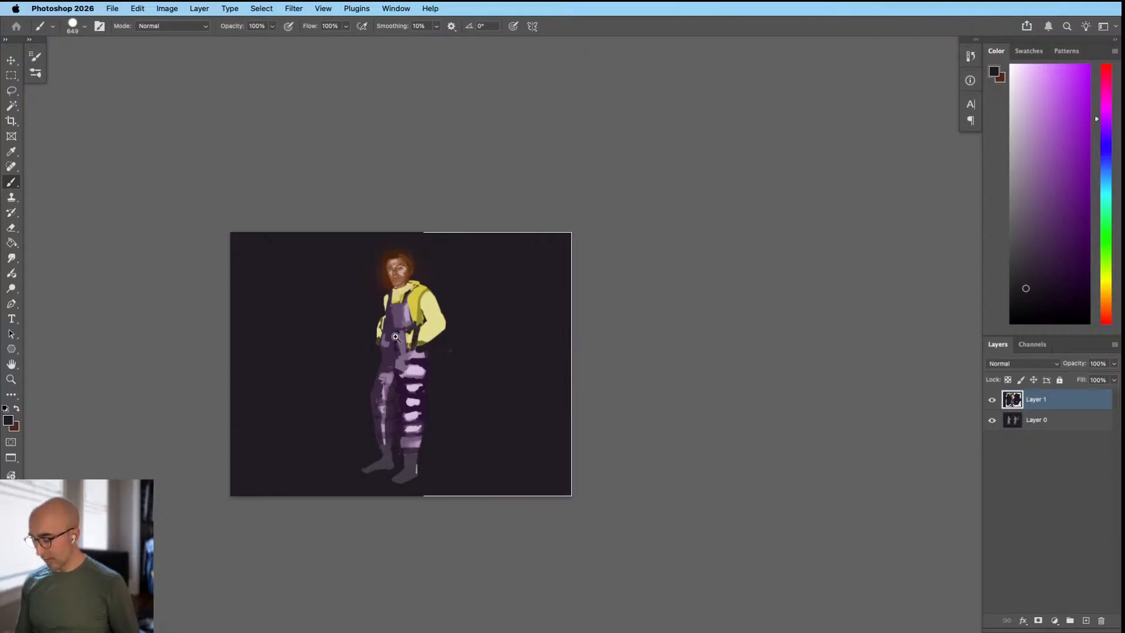
Step: Define the overalls' near side beside the shirt with a size 42 dark purple stroke, and rework that edge in sampled mid purple
{"action": "scroll", "coordinate": [404, 331], "scroll_direction": "up", "scroll_amount": 5}
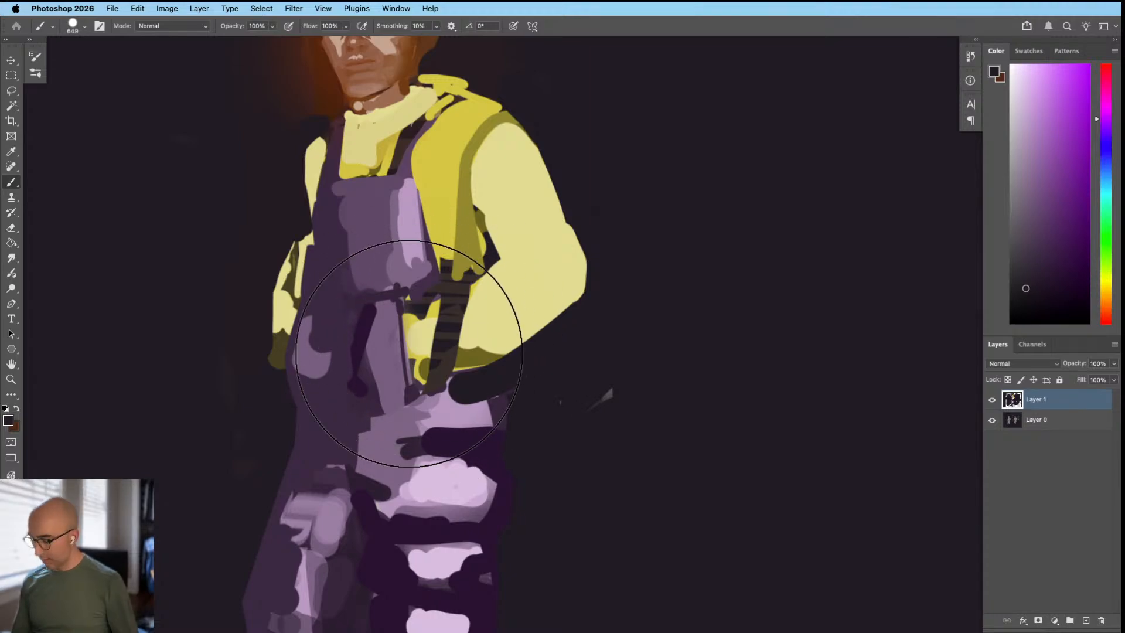
{"action": "mouse_move", "coordinate": [427, 354]}
{"action": "left_mouse_down"}
{"action": "mouse_move", "coordinate": [364, 363]}
{"action": "mouse_move", "coordinate": [377, 363]}
{"action": "left_mouse_up"}
{"action": "left_click", "coordinate": [477, 416], "text": "alt"}
{"action": "left_click_drag", "start_coordinate": [384, 319], "coordinate": [368, 319]}
{"action": "mouse_move", "coordinate": [420, 289]}
{"action": "left_mouse_down"}
{"action": "mouse_move", "coordinate": [394, 334]}
{"action": "mouse_move", "coordinate": [419, 404]}
{"action": "mouse_move", "coordinate": [403, 362]}
{"action": "mouse_move", "coordinate": [420, 391]}
{"action": "left_mouse_up"}
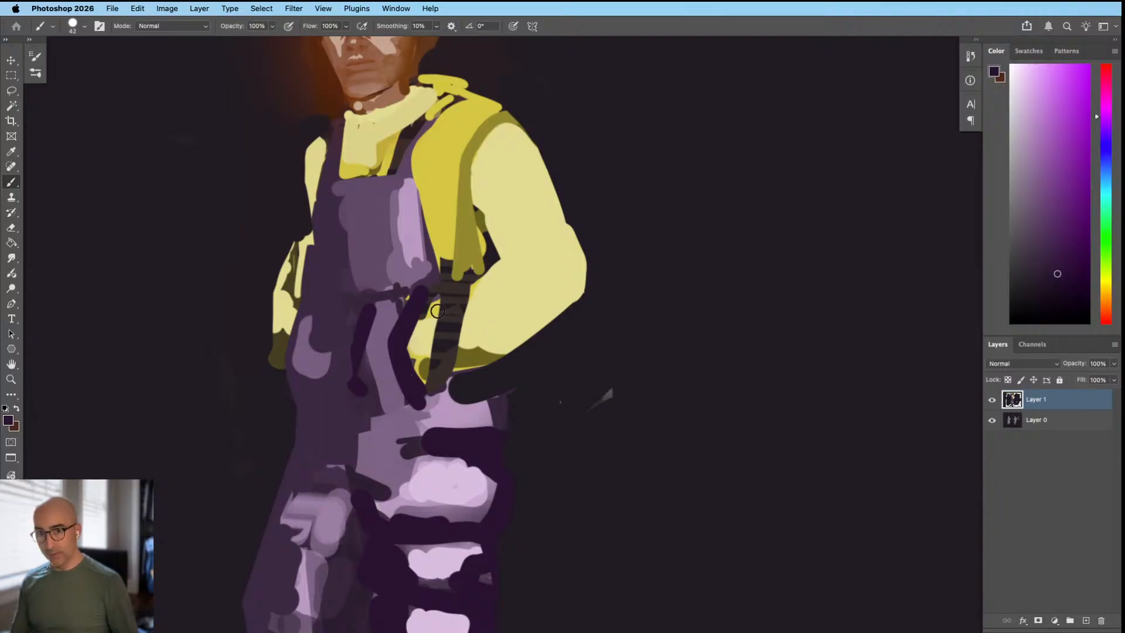
{"action": "left_click", "coordinate": [394, 319], "text": "alt"}
{"action": "mouse_move", "coordinate": [418, 287]}
{"action": "left_mouse_down"}
{"action": "mouse_move", "coordinate": [391, 341]}
{"action": "mouse_move", "coordinate": [414, 411]}
{"action": "left_mouse_up"}
{"action": "left_click_drag", "start_coordinate": [463, 341], "coordinate": [362, 385]}
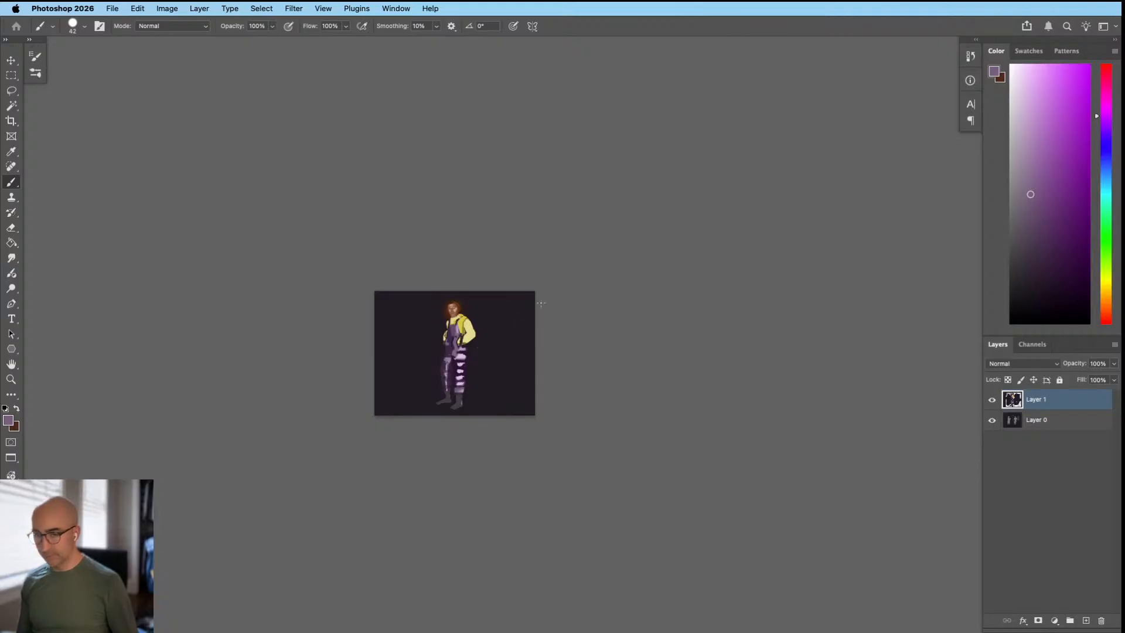
Step: Carve into the near foot's instep and toe in the dark background colour with the size 42 brush
{"action": "left_click_drag", "start_coordinate": [475, 403], "coordinate": [567, 389]}
{"action": "mouse_move", "coordinate": [413, 385]}
{"action": "left_mouse_down"}
{"action": "mouse_move", "coordinate": [463, 384]}
{"action": "mouse_move", "coordinate": [466, 360]}
{"action": "left_mouse_up"}
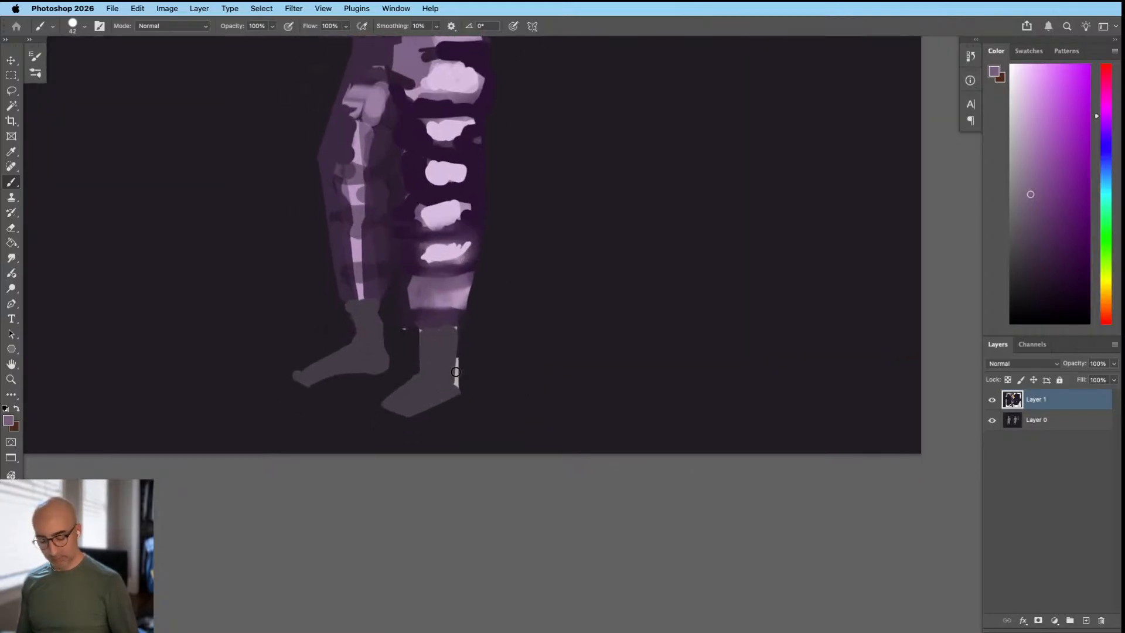
{"action": "left_click", "coordinate": [433, 398], "text": "alt"}
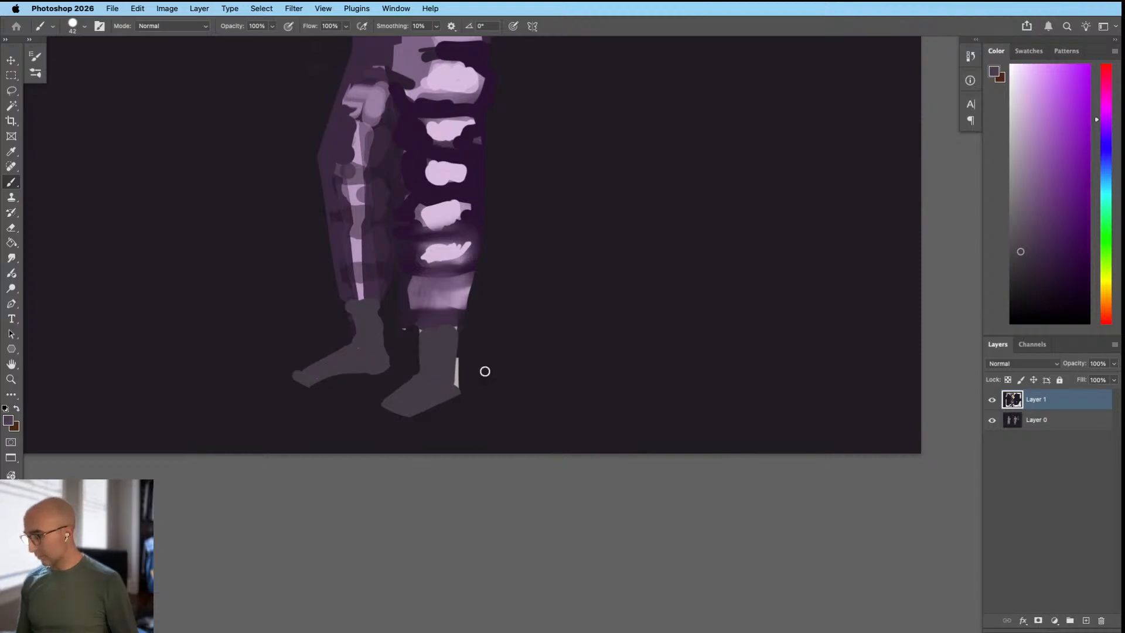
{"action": "left_click_drag", "start_coordinate": [563, 353], "coordinate": [557, 360]}
{"action": "left_click", "coordinate": [1025, 284]}
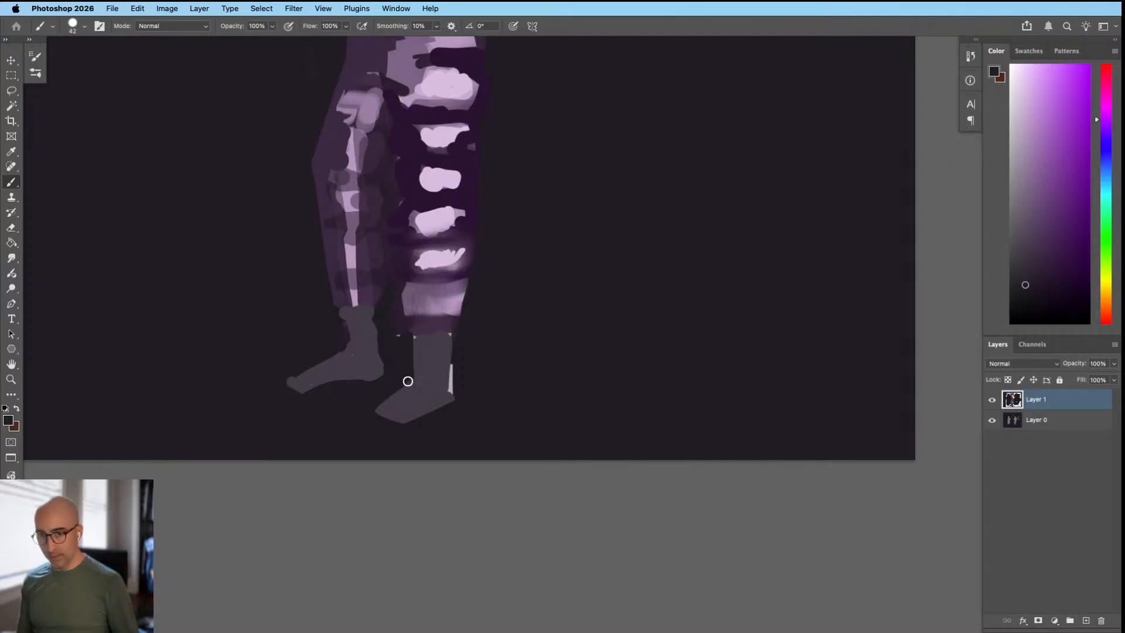
{"action": "mouse_move", "coordinate": [416, 372]}
{"action": "left_mouse_down"}
{"action": "mouse_move", "coordinate": [394, 397]}
{"action": "mouse_move", "coordinate": [407, 402]}
{"action": "mouse_move", "coordinate": [384, 409]}
{"action": "mouse_move", "coordinate": [402, 416]}
{"action": "left_mouse_up"}
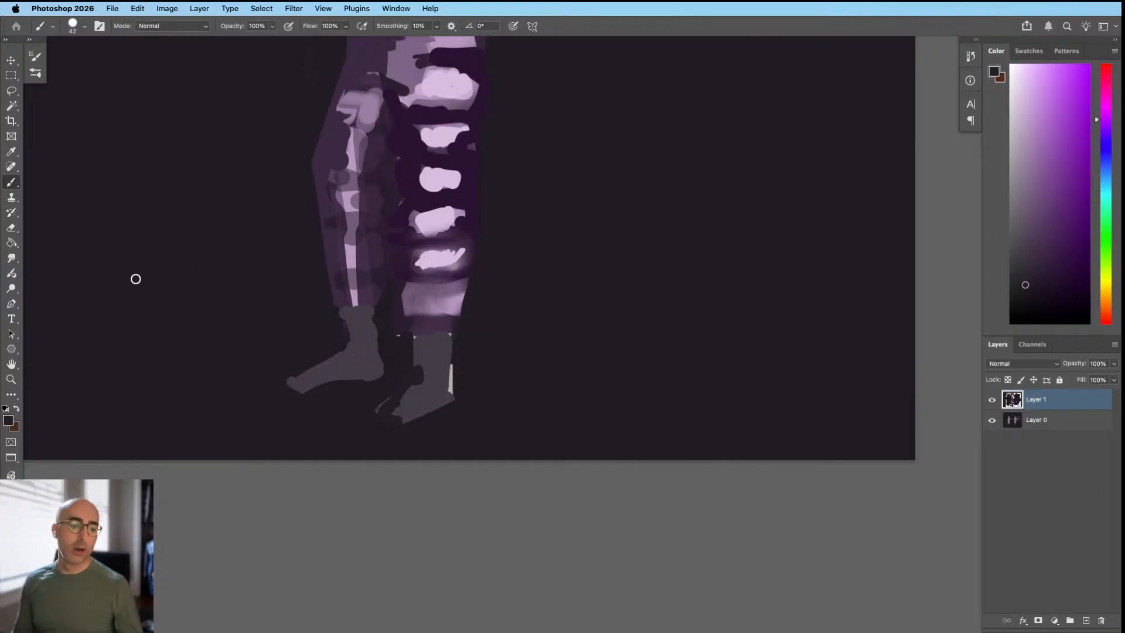
{"action": "key", "text": "Tab"}
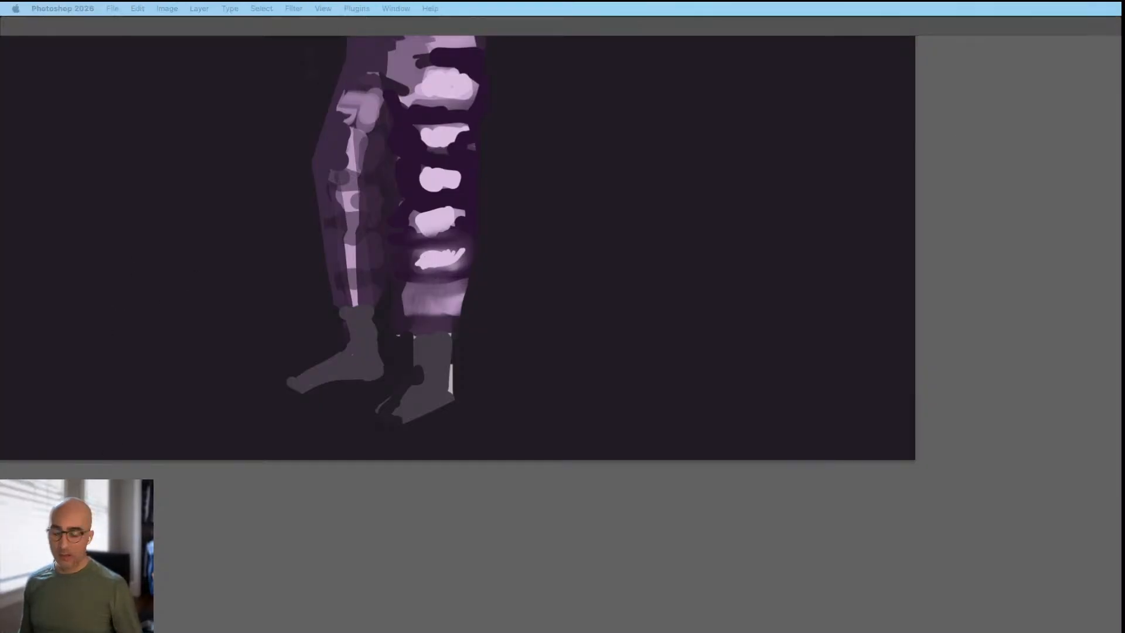
{"action": "key", "text": "Tab"}
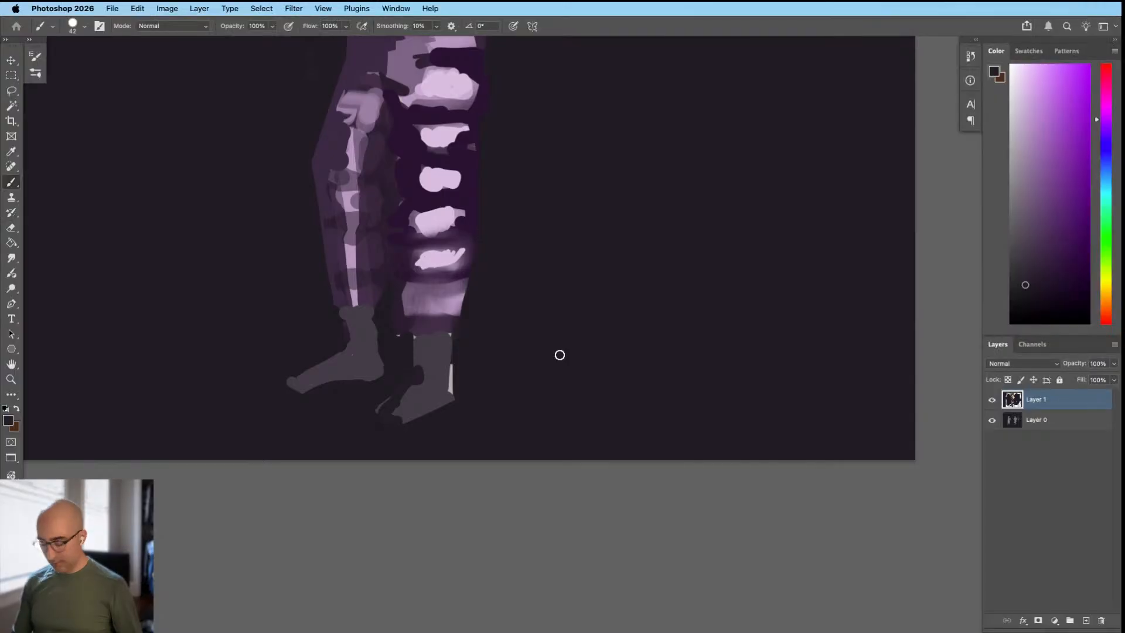
Step: Trim the near foot's sole and ankle in the background colour and paint a light grey toe edge, undoing one stroke
{"action": "left_click", "coordinate": [437, 397], "text": "alt"}
{"action": "left_click_drag", "start_coordinate": [457, 410], "coordinate": [462, 409]}
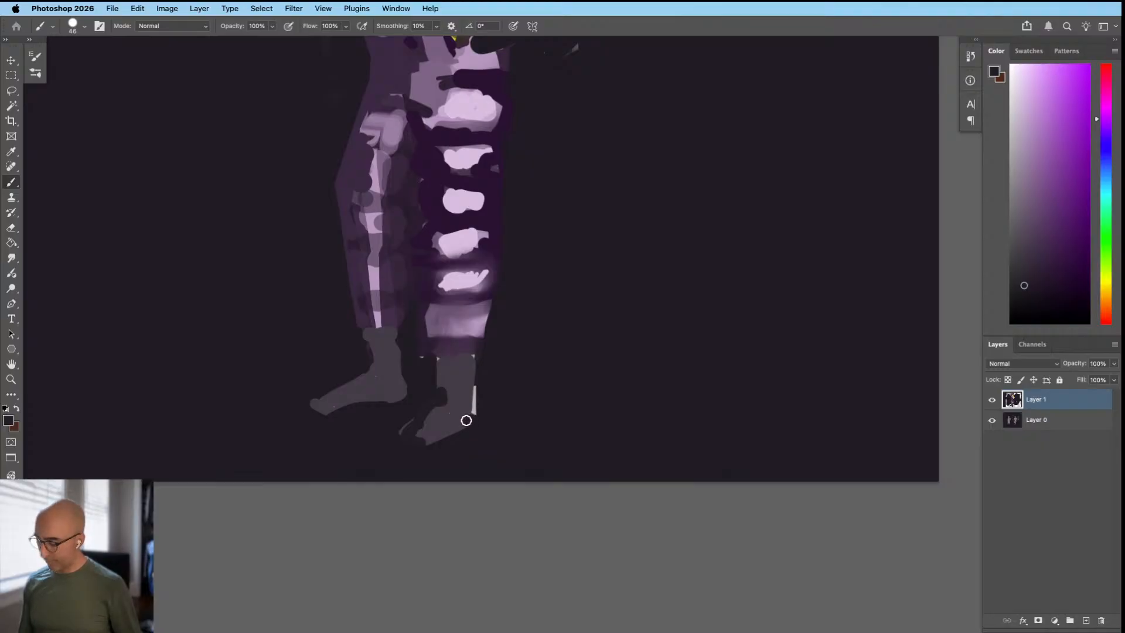
{"action": "mouse_move", "coordinate": [467, 401]}
{"action": "left_mouse_down"}
{"action": "mouse_move", "coordinate": [472, 394]}
{"action": "mouse_move", "coordinate": [445, 394]}
{"action": "mouse_move", "coordinate": [459, 389]}
{"action": "mouse_move", "coordinate": [448, 375]}
{"action": "mouse_move", "coordinate": [440, 422]}
{"action": "mouse_move", "coordinate": [414, 429]}
{"action": "mouse_move", "coordinate": [437, 428]}
{"action": "mouse_move", "coordinate": [414, 427]}
{"action": "mouse_move", "coordinate": [447, 434]}
{"action": "mouse_move", "coordinate": [437, 431]}
{"action": "left_mouse_up"}
{"action": "left_click", "coordinate": [1019, 171]}
{"action": "key", "text": "super+z"}
{"action": "left_click", "coordinate": [449, 413]}
{"action": "left_click", "coordinate": [1010, 158]}
{"action": "left_click", "coordinate": [422, 418], "text": "alt"}
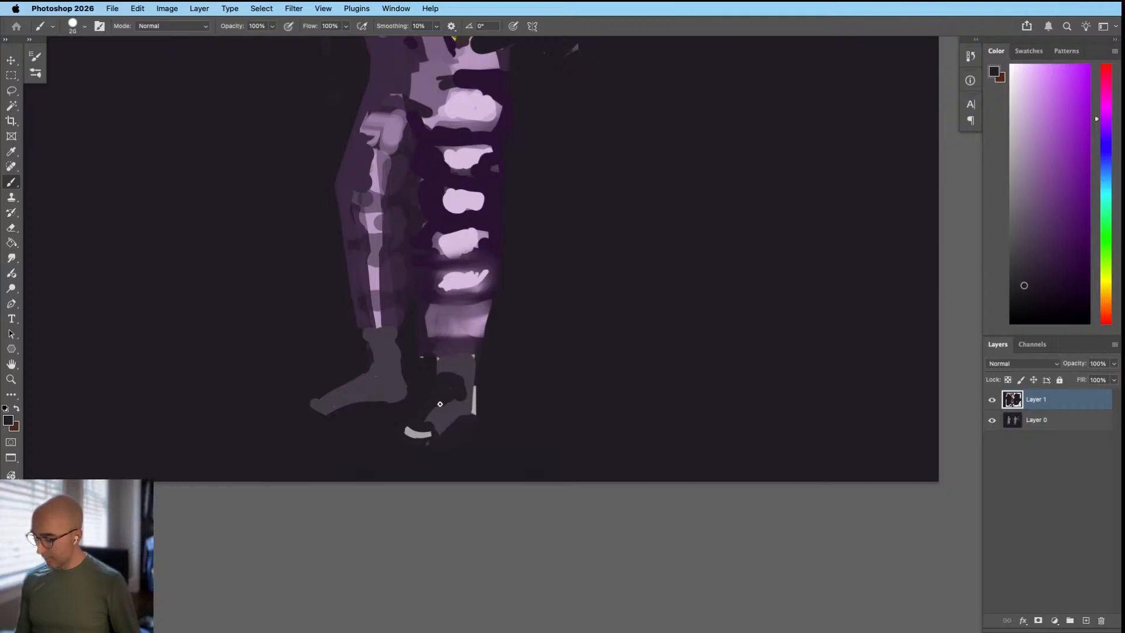
Step: Paint a light grey highlight on the near ankle and shape it with sampled background and dark grey colours
{"action": "left_click", "coordinate": [426, 431], "text": "alt"}
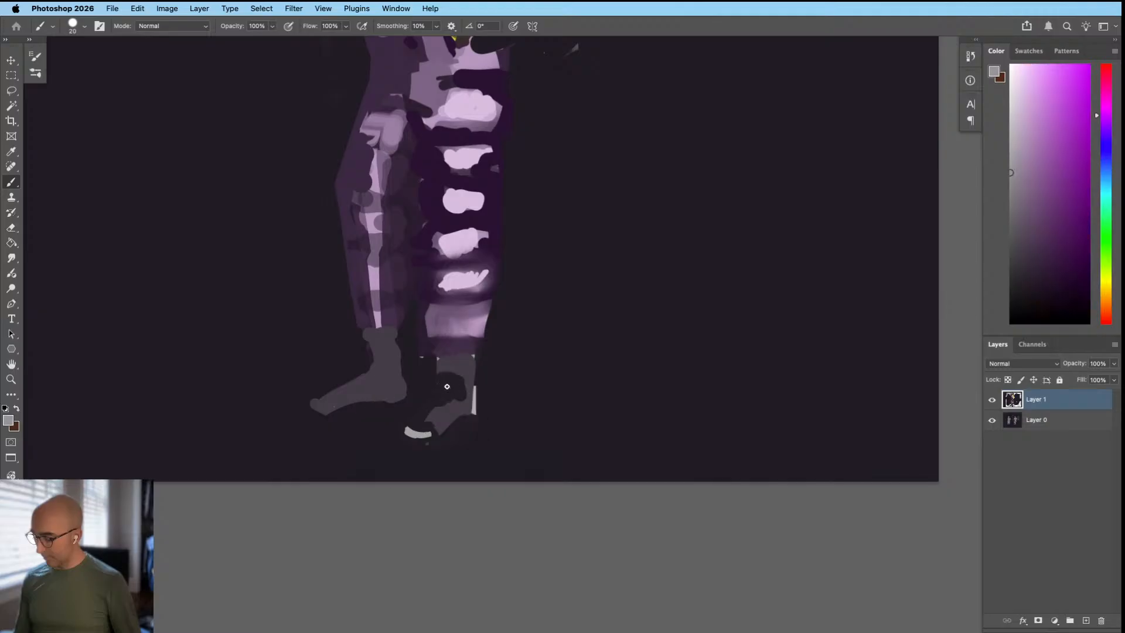
{"action": "left_click_drag", "start_coordinate": [448, 387], "coordinate": [454, 385]}
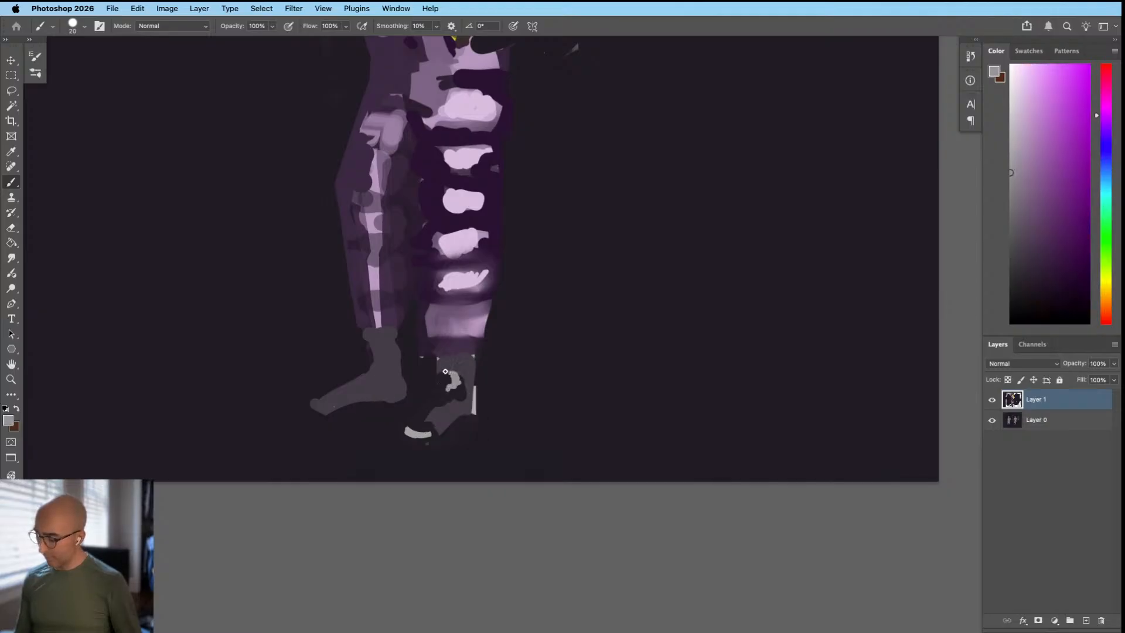
{"action": "left_click", "coordinate": [448, 380], "text": "alt"}
{"action": "left_click_drag", "start_coordinate": [448, 382], "coordinate": [448, 386]}
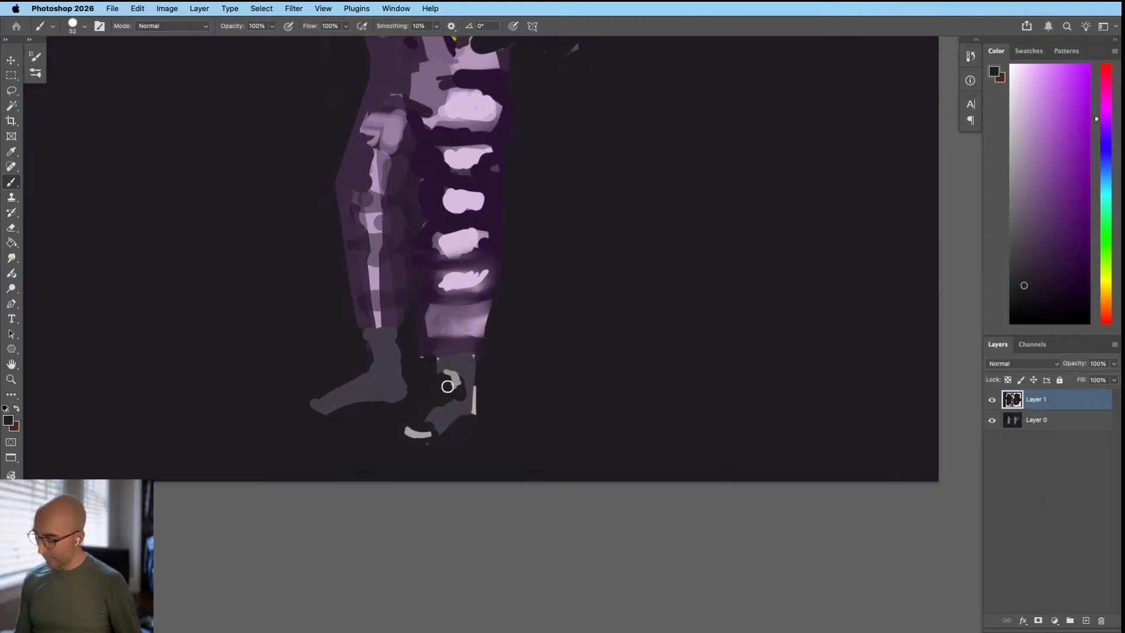
{"action": "left_click", "coordinate": [470, 374], "text": "alt"}
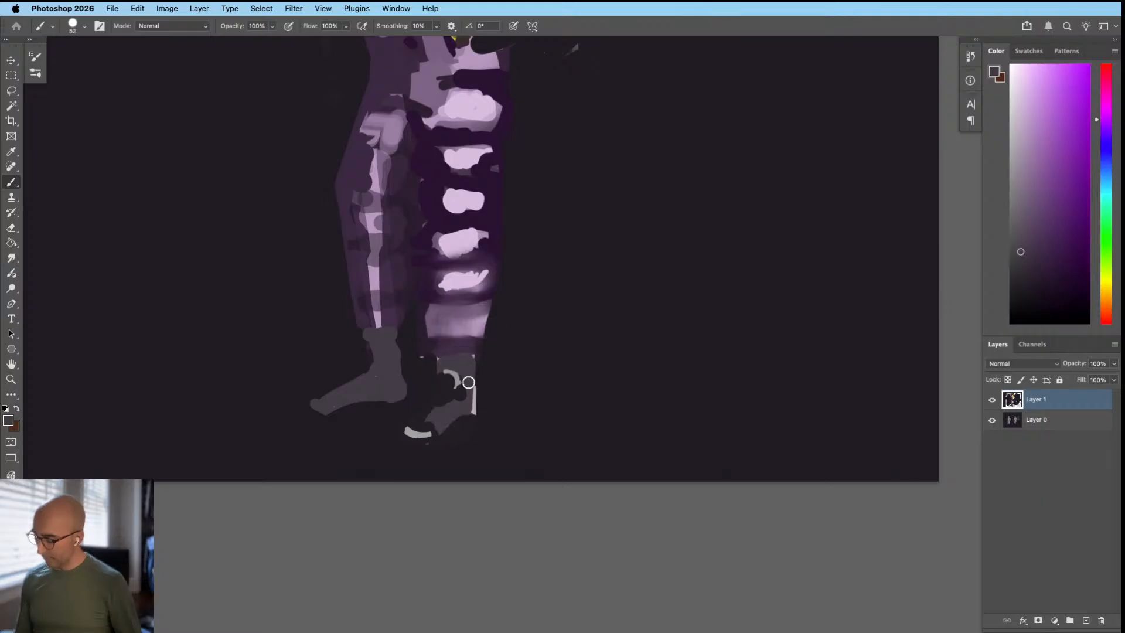
{"action": "left_click", "coordinate": [463, 392], "text": "alt"}
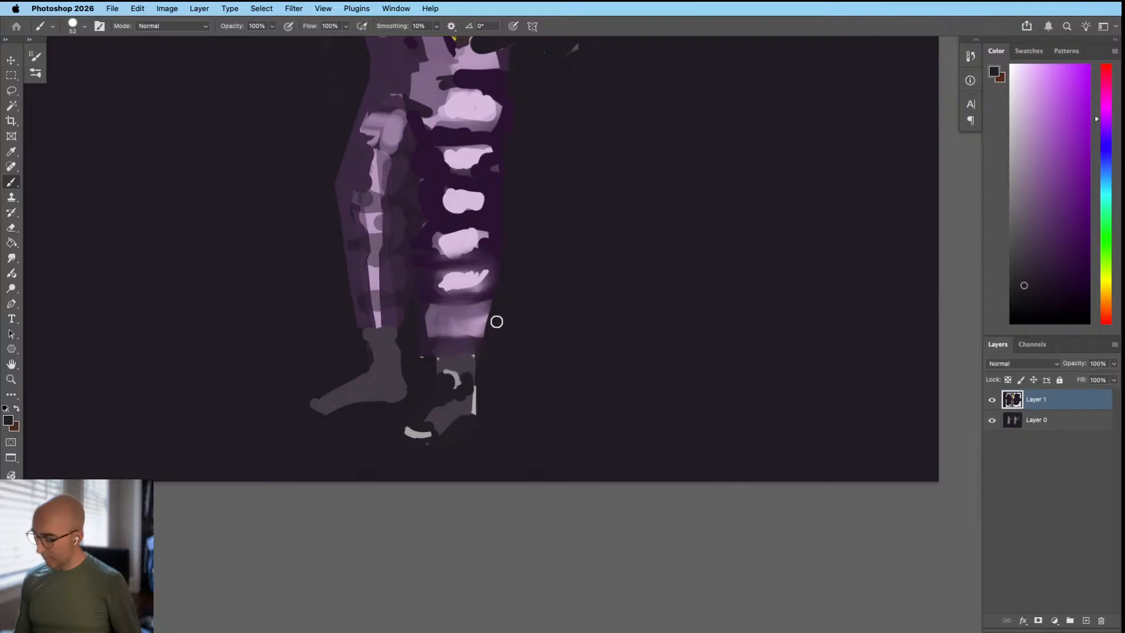
Step: Fill the near ankle with a newly picked light grey as a sock, using a size 38 hard brush
{"action": "mouse_move", "coordinate": [474, 355]}
{"action": "left_mouse_down"}
{"action": "mouse_move", "coordinate": [467, 368]}
{"action": "mouse_move", "coordinate": [437, 368]}
{"action": "left_mouse_up"}
{"action": "left_click", "coordinate": [1012, 116]}
{"action": "left_click", "coordinate": [1010, 124]}
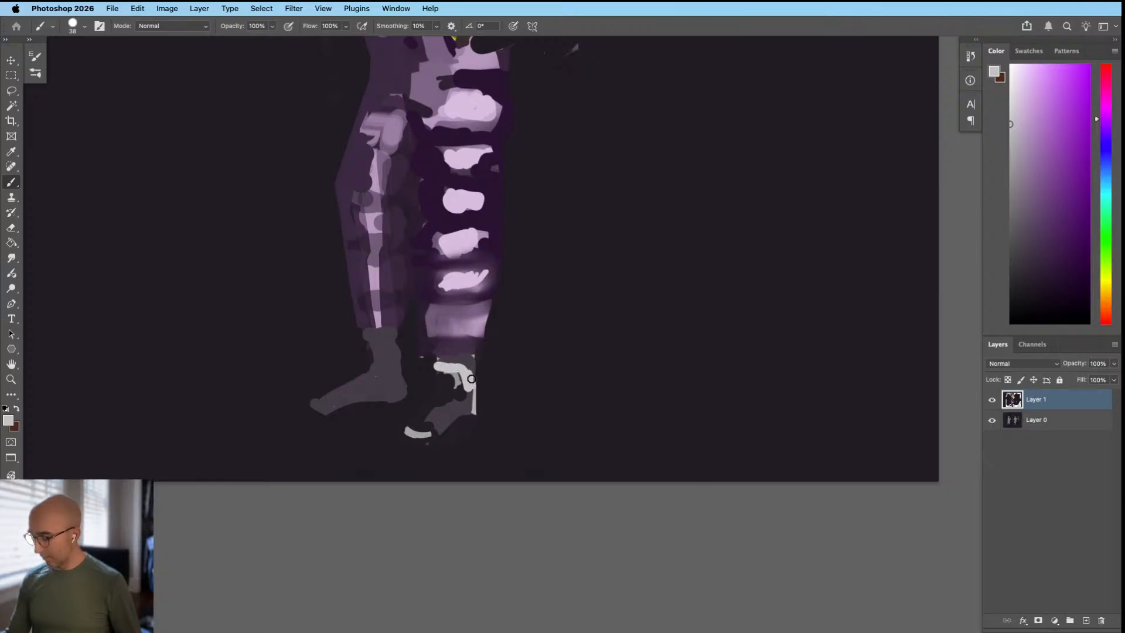
{"action": "left_click_drag", "start_coordinate": [468, 360], "coordinate": [438, 360]}
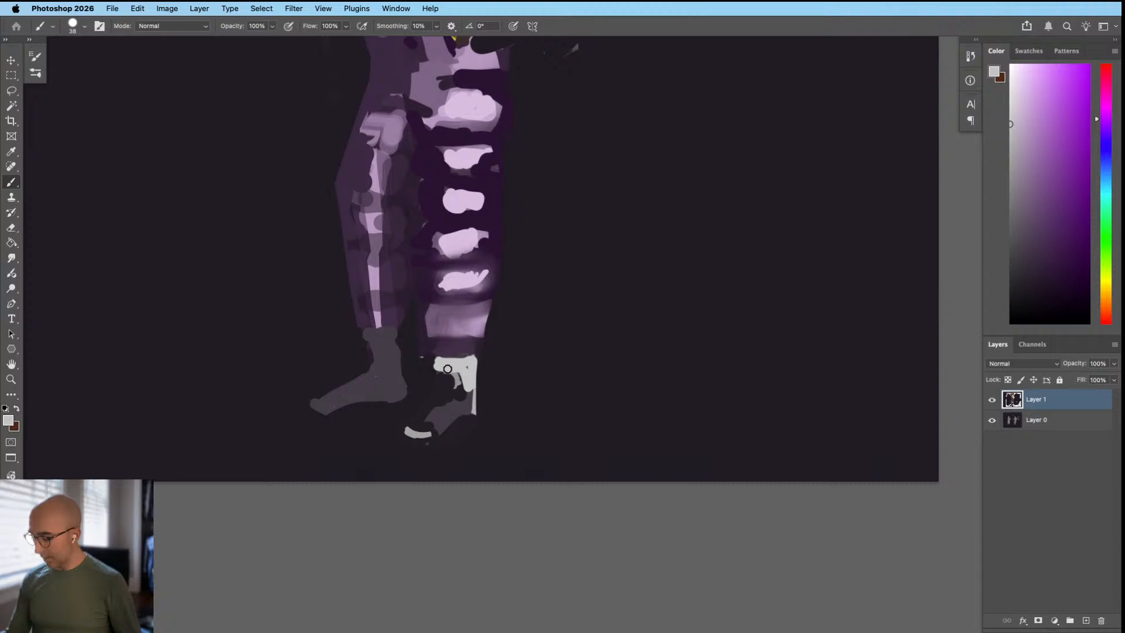
{"action": "left_click_drag", "start_coordinate": [485, 368], "coordinate": [490, 332]}
Step: Paint out the near foot's dark grey areas in the sampled background colour with a size 94 brush, and sample the sock's light grey
{"action": "left_click", "coordinate": [440, 364], "text": "alt"}
{"action": "mouse_move", "coordinate": [439, 381]}
{"action": "left_mouse_down"}
{"action": "mouse_move", "coordinate": [427, 392]}
{"action": "mouse_move", "coordinate": [437, 402]}
{"action": "mouse_move", "coordinate": [464, 386]}
{"action": "mouse_move", "coordinate": [472, 344]}
{"action": "left_mouse_up"}
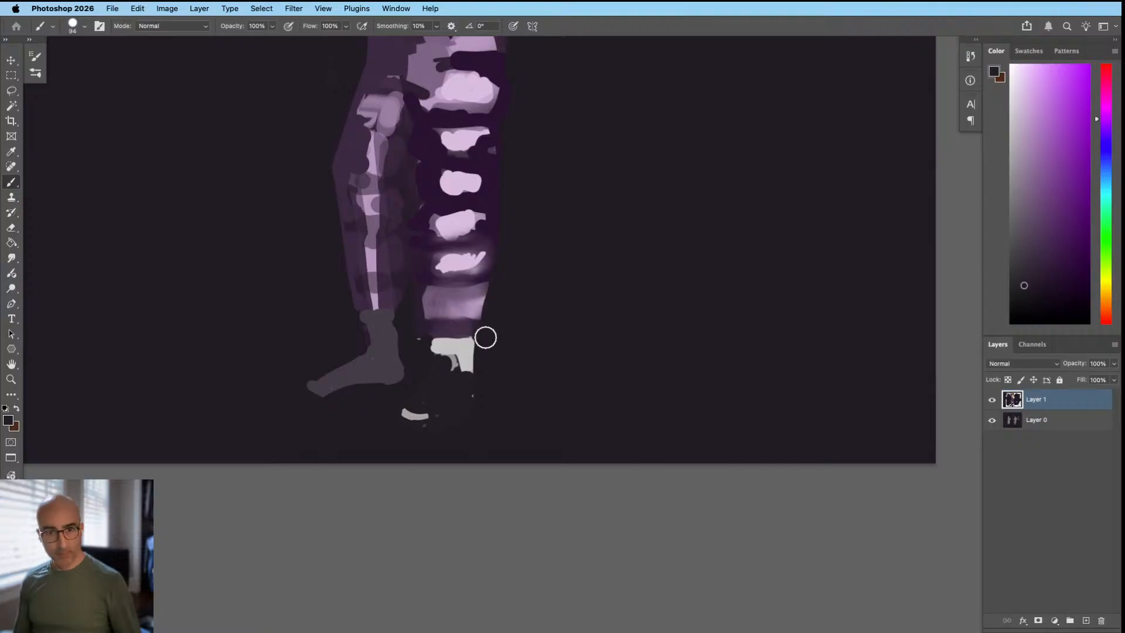
{"action": "left_click", "coordinate": [471, 391], "text": "ctrl+alt"}
{"action": "left_click_drag", "start_coordinate": [472, 391], "coordinate": [467, 337]}
{"action": "left_click", "coordinate": [468, 351], "text": "alt"}
{"action": "left_click_drag", "start_coordinate": [444, 385], "coordinate": [450, 395]}
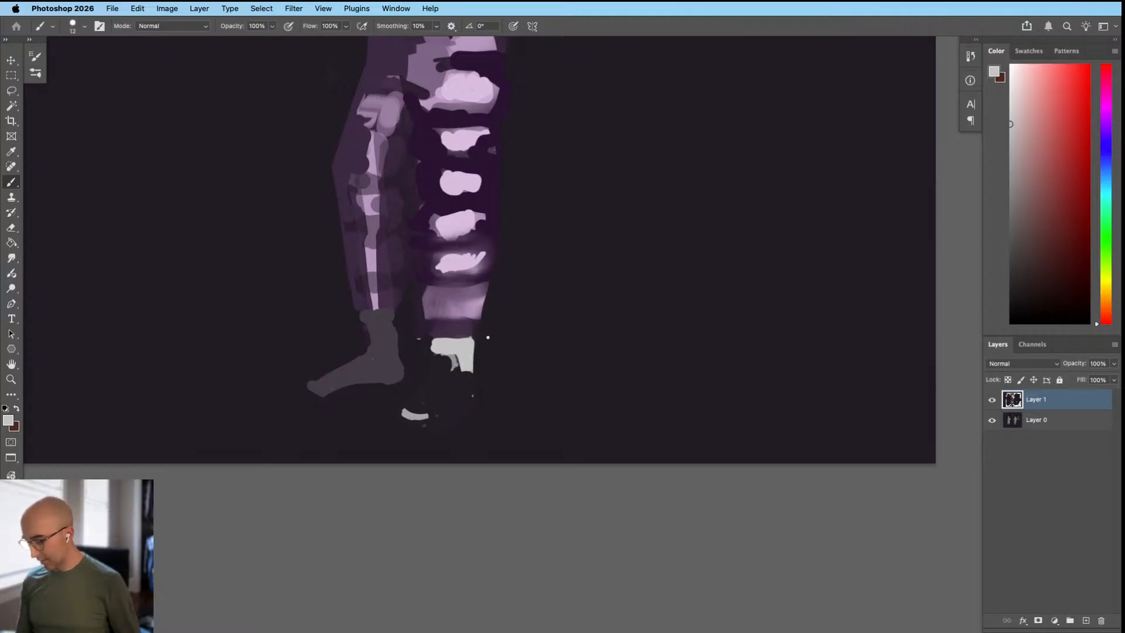
{"action": "mouse_move", "coordinate": [491, 393]}
{"action": "left_mouse_down"}
{"action": "mouse_move", "coordinate": [443, 398]}
{"action": "mouse_move", "coordinate": [451, 407]}
{"action": "mouse_move", "coordinate": [477, 374]}
{"action": "left_mouse_up"}
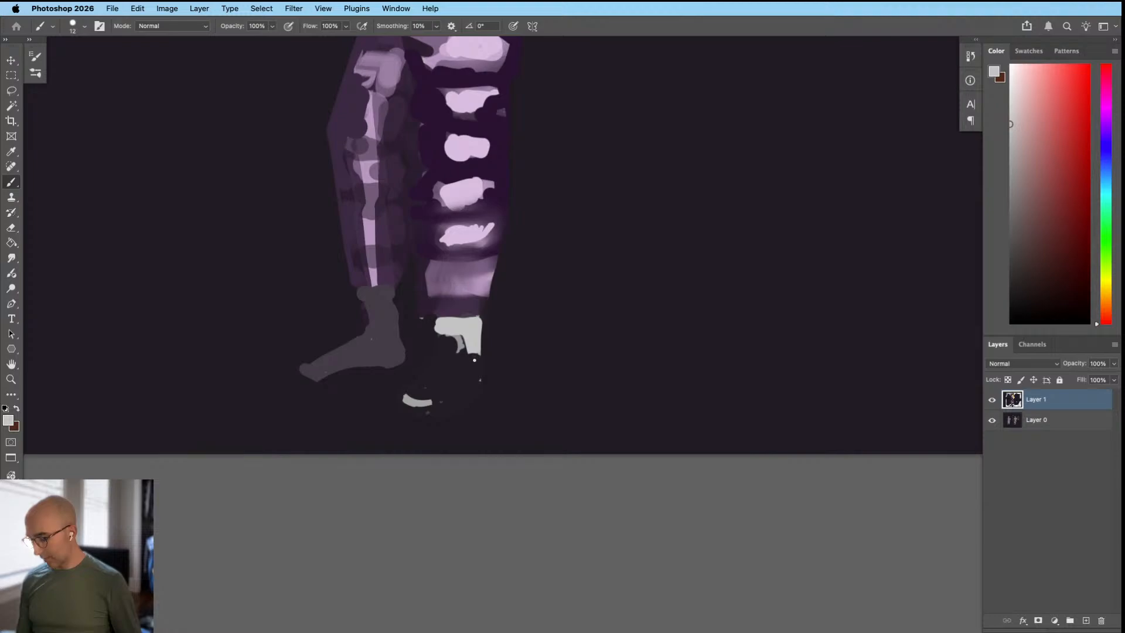
Step: Select the light grey sock with the Magic Wand and shade its edges in the background colour with a size 560 Soft Round brush
{"action": "key", "text": "w"}
{"action": "left_click", "coordinate": [473, 349]}
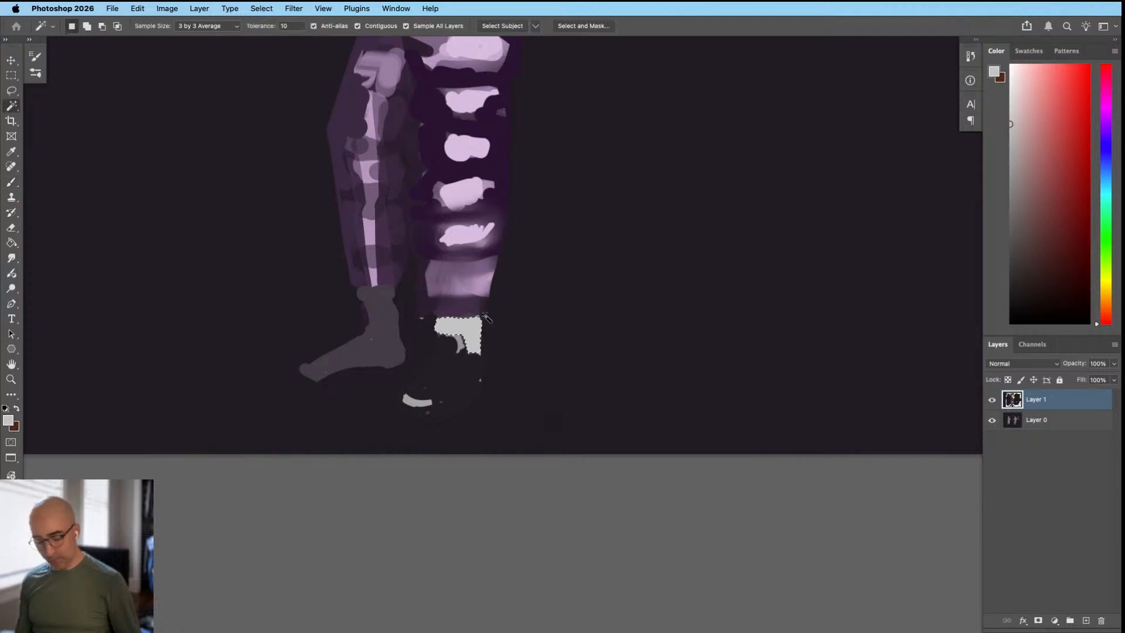
{"action": "key", "text": "b"}
{"action": "right_click", "coordinate": [491, 326]}
{"action": "left_click", "coordinate": [559, 300]}
{"action": "left_click", "coordinate": [460, 373]}
{"action": "left_click", "coordinate": [510, 368], "text": "alt"}
{"action": "mouse_move", "coordinate": [511, 369]}
{"action": "left_mouse_down"}
{"action": "mouse_move", "coordinate": [565, 369]}
{"action": "mouse_move", "coordinate": [552, 368]}
{"action": "left_mouse_up"}
{"action": "left_click_drag", "start_coordinate": [518, 327], "coordinate": [396, 338]}
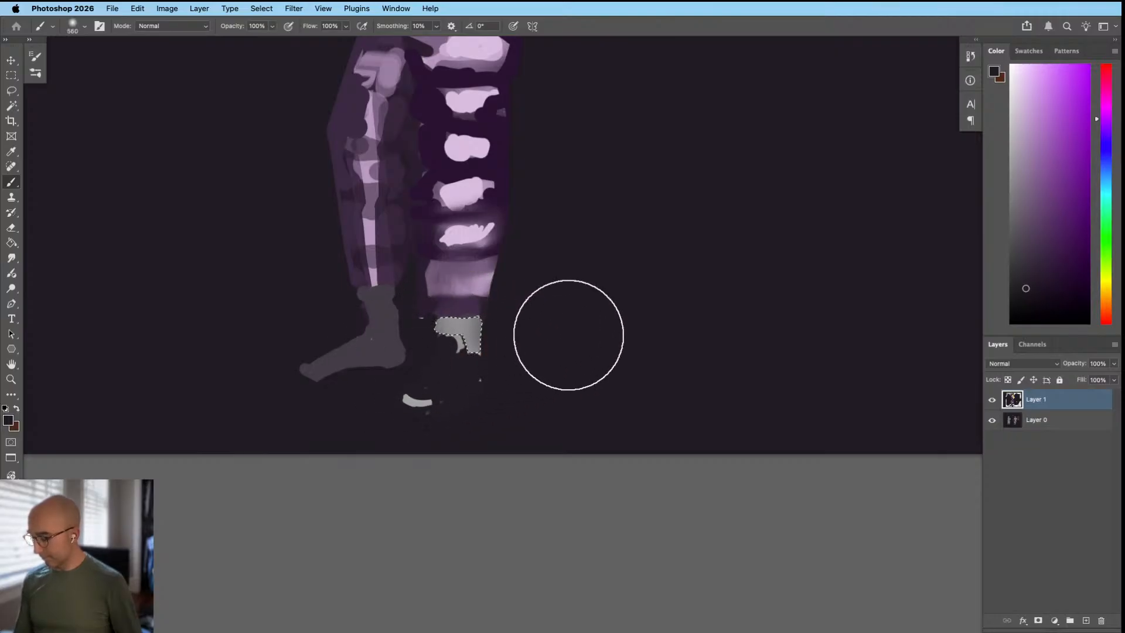
Step: Restore a light grey highlight at the sock's centre with the Hard Round brush
{"action": "left_click", "coordinate": [463, 323], "text": "alt"}
{"action": "right_click", "coordinate": [449, 350]}
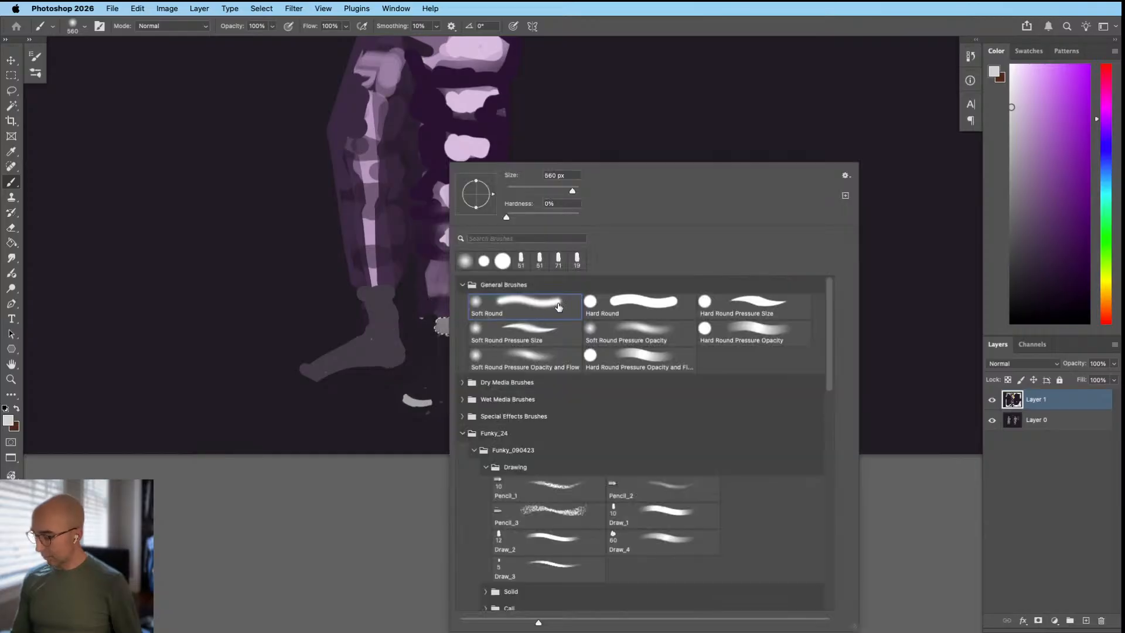
{"action": "left_click", "coordinate": [652, 309]}
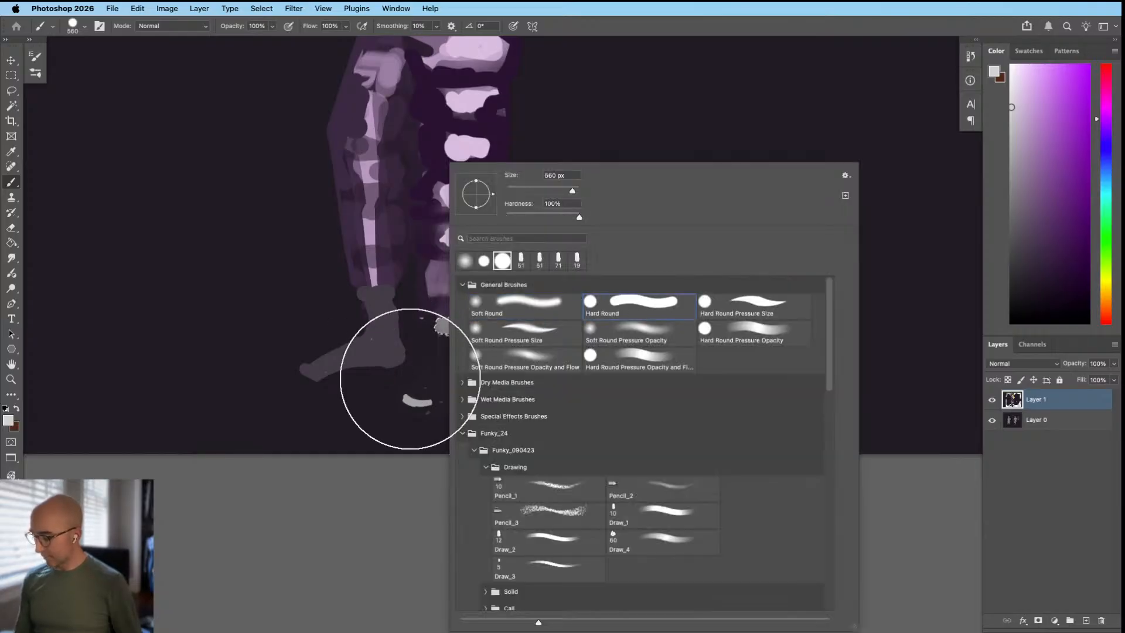
{"action": "left_click_drag", "start_coordinate": [419, 380], "coordinate": [402, 370]}
{"action": "mouse_move", "coordinate": [467, 350]}
{"action": "left_mouse_down"}
{"action": "mouse_move", "coordinate": [456, 307]}
{"action": "mouse_move", "coordinate": [459, 357]}
{"action": "left_mouse_up"}
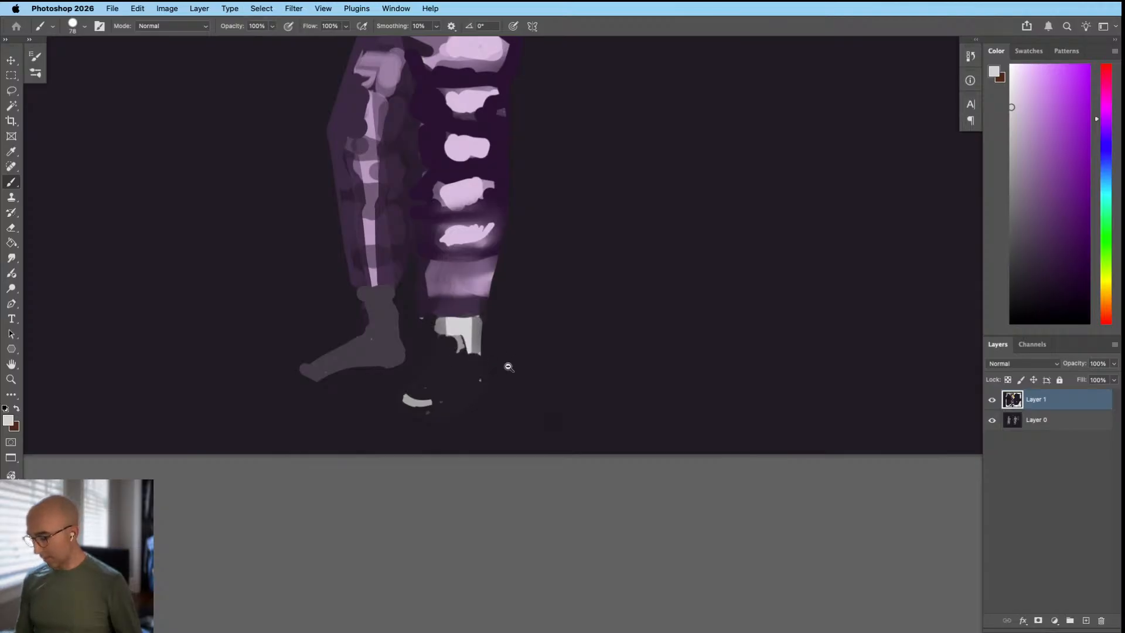
Step: Paint a thin grey line above the toe highlight and a dark band across the sock with a size 20 brush
{"action": "left_click", "coordinate": [498, 364], "text": "alt"}
{"action": "left_click", "coordinate": [497, 364], "text": "super"}
{"action": "left_click", "coordinate": [498, 366], "text": "super"}
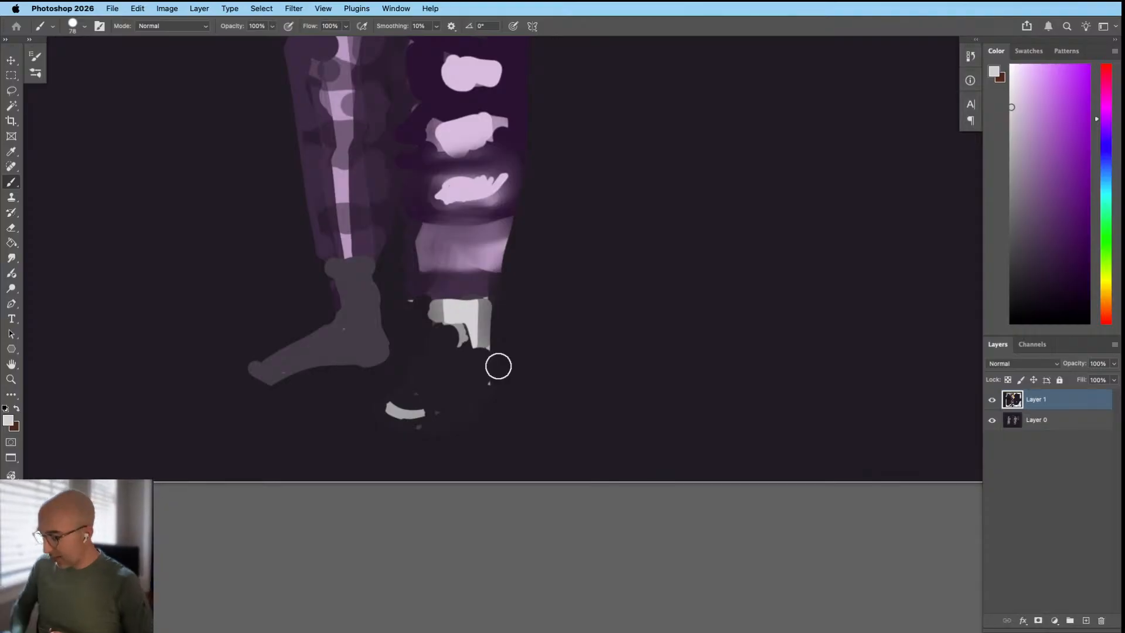
{"action": "left_click_drag", "start_coordinate": [466, 414], "coordinate": [447, 355]}
{"action": "left_click", "coordinate": [476, 387], "text": "alt"}
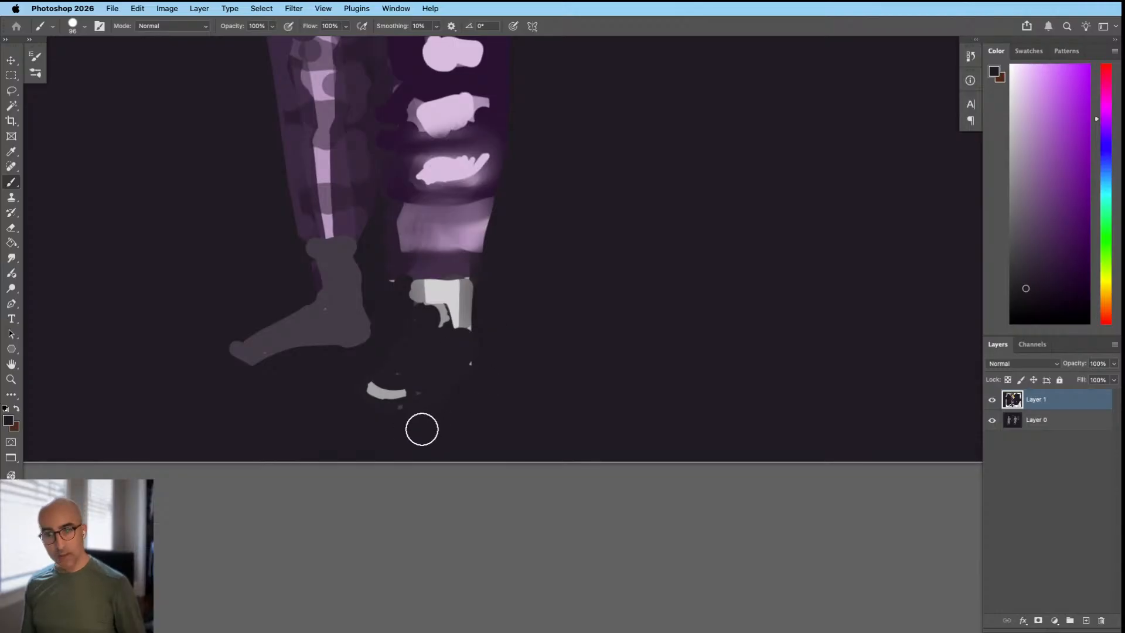
{"action": "left_click_drag", "start_coordinate": [438, 397], "coordinate": [410, 378], "text": "ctrl+alt"}
{"action": "left_click", "coordinate": [464, 314], "text": "alt"}
{"action": "left_click", "coordinate": [398, 379], "text": "alt"}
{"action": "mouse_move", "coordinate": [411, 373]}
{"action": "left_mouse_down", "text": "ctrl+alt"}
{"action": "mouse_move", "coordinate": [428, 375]}
{"action": "mouse_move", "coordinate": [443, 355]}
{"action": "mouse_move", "coordinate": [449, 308]}
{"action": "mouse_move", "coordinate": [423, 300]}
{"action": "mouse_move", "coordinate": [450, 303]}
{"action": "left_mouse_up", "text": "ctrl+alt"}
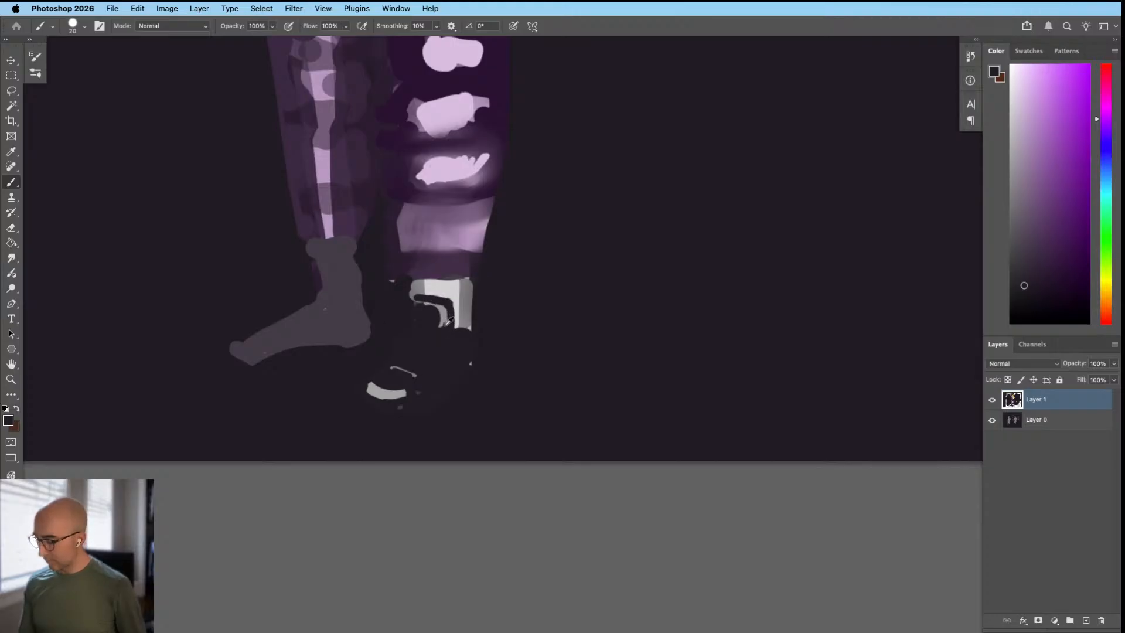
Step: Define a grey arc and a small grey shape below the sock's dark band, using sampled grey and dark colours at size 20
{"action": "left_click", "coordinate": [449, 318], "text": "alt"}
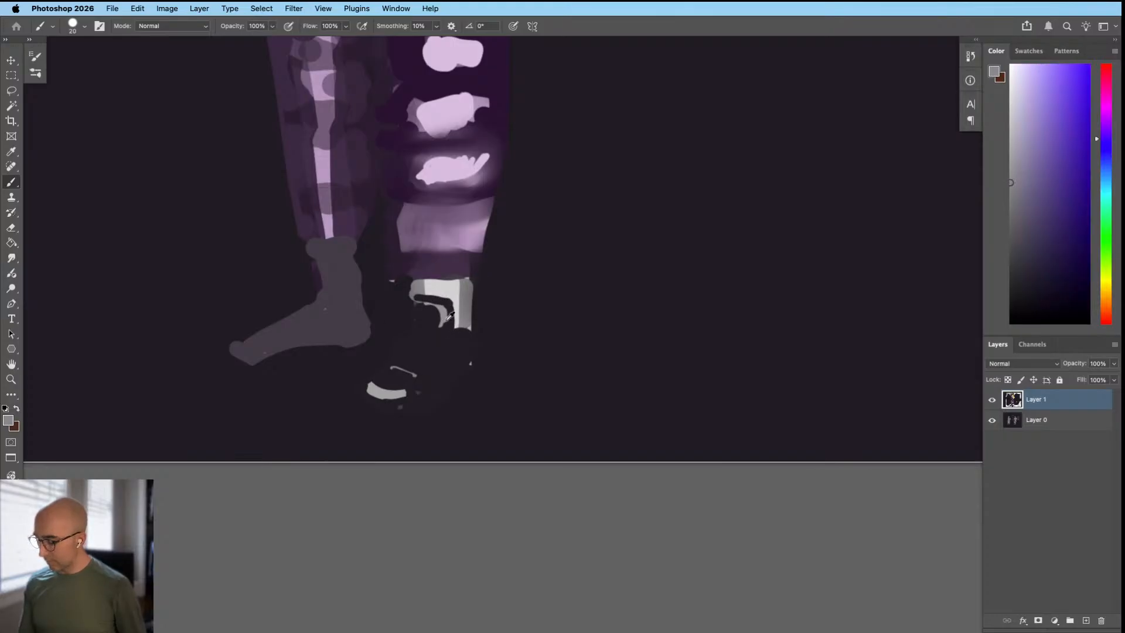
{"action": "left_click", "coordinate": [417, 307], "text": "alt"}
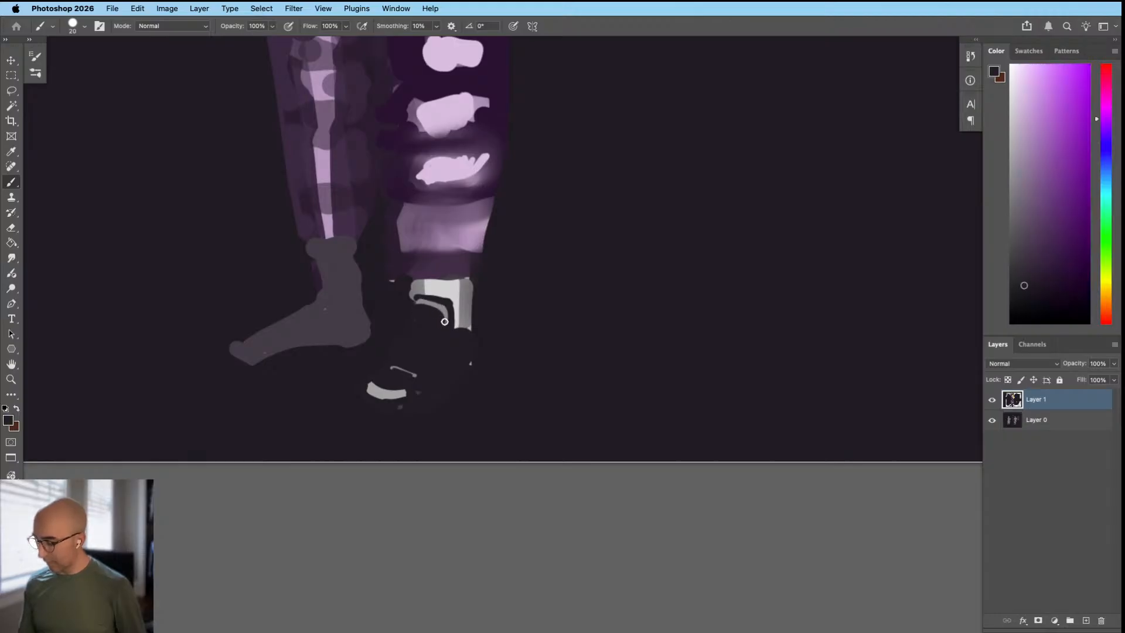
{"action": "left_click", "coordinate": [443, 312], "text": "alt"}
{"action": "left_click_drag", "start_coordinate": [422, 314], "coordinate": [429, 322]}
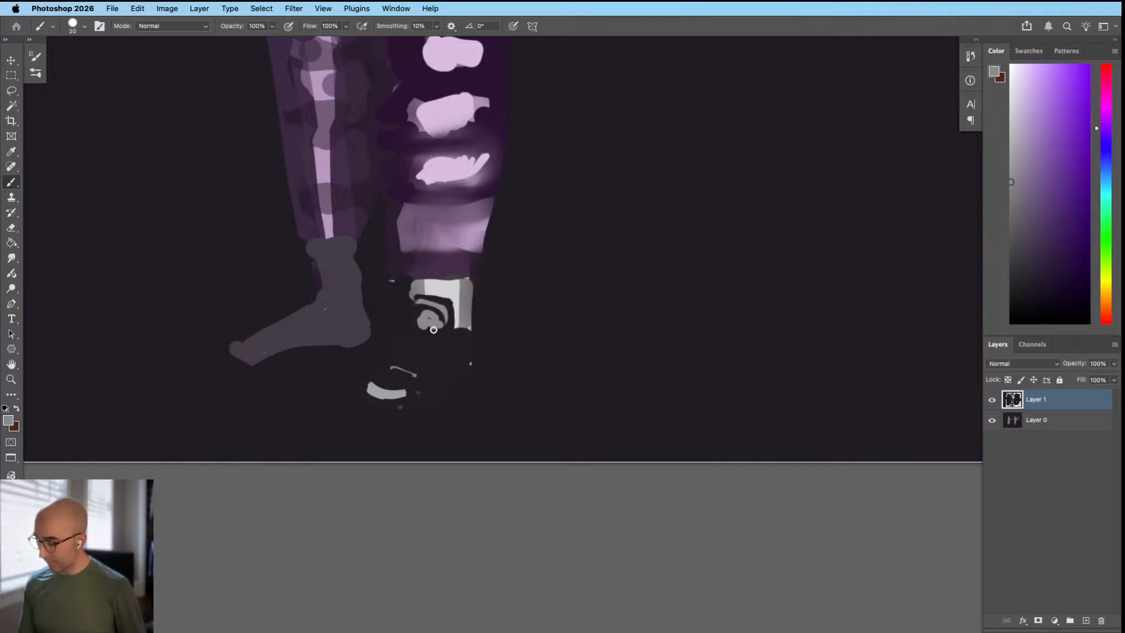
{"action": "left_click", "coordinate": [434, 328], "text": "alt"}
Step: Refine the sock's lower back corner into a light grey accent separated by a dark line, using sampled colours and a size 16 brush
{"action": "key", "text": "super+minus"}
{"action": "key", "text": "super+minus"}
{"action": "key", "text": "super+minus"}
{"action": "key", "text": "super+minus"}
{"action": "key", "text": "super+minus"}
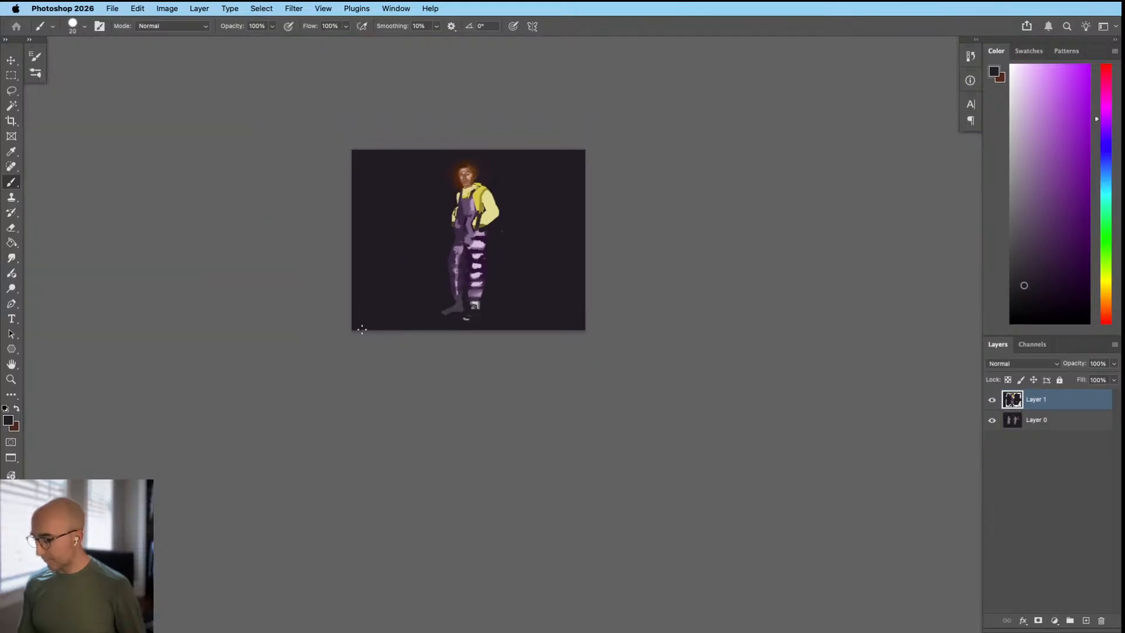
{"action": "scroll", "coordinate": [481, 312], "scroll_direction": "up", "scroll_amount": 5}
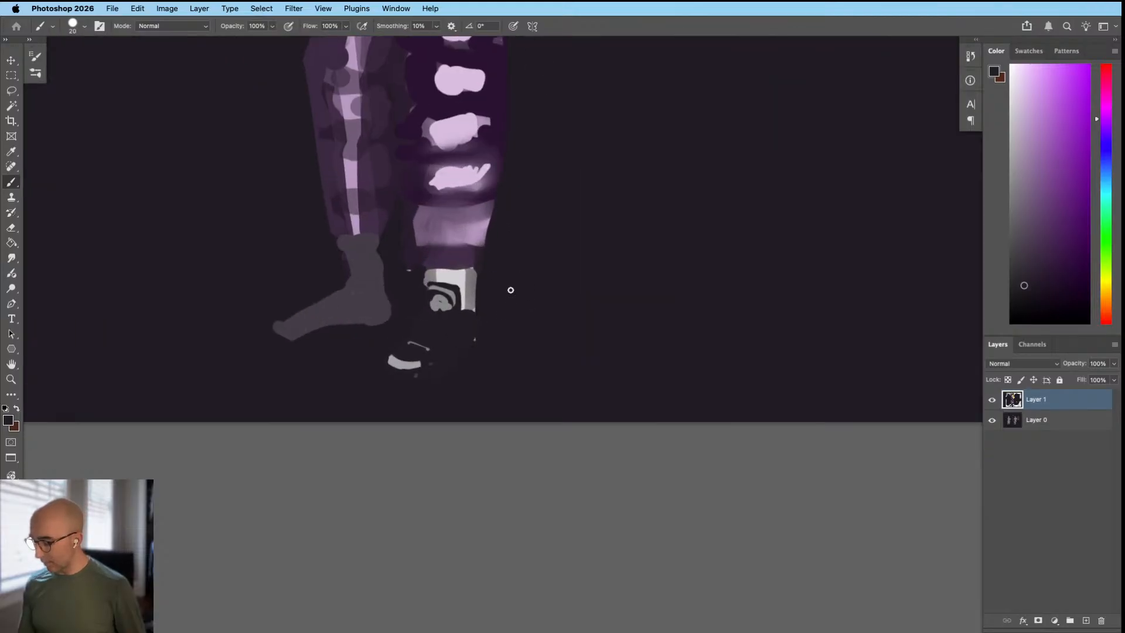
{"action": "key", "text": "shift+b"}
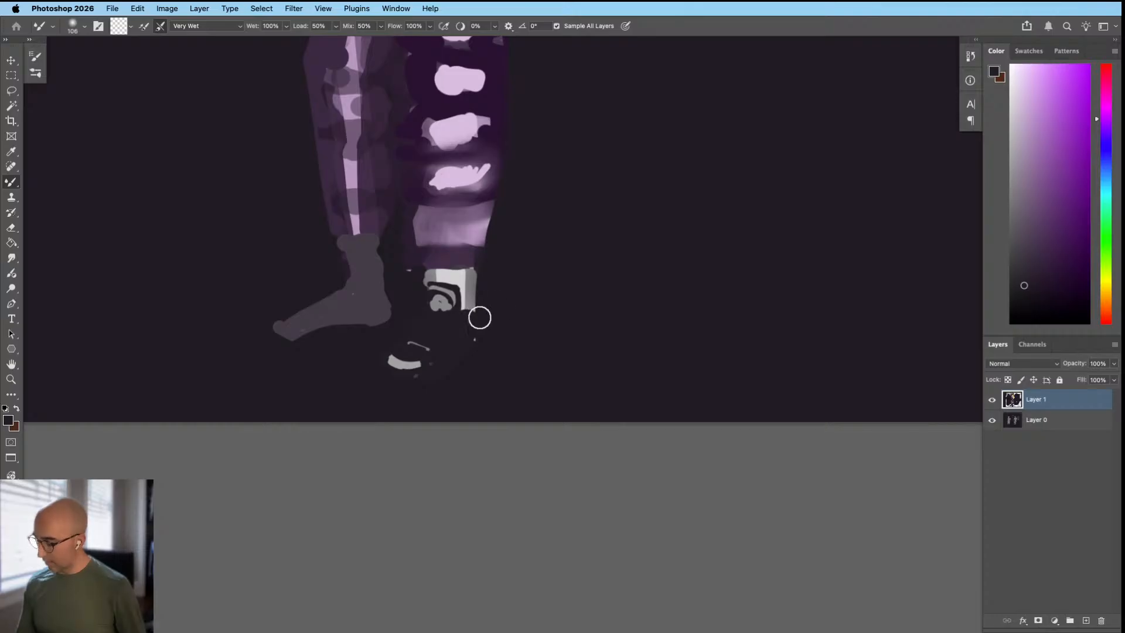
{"action": "key", "text": "shift+b"}
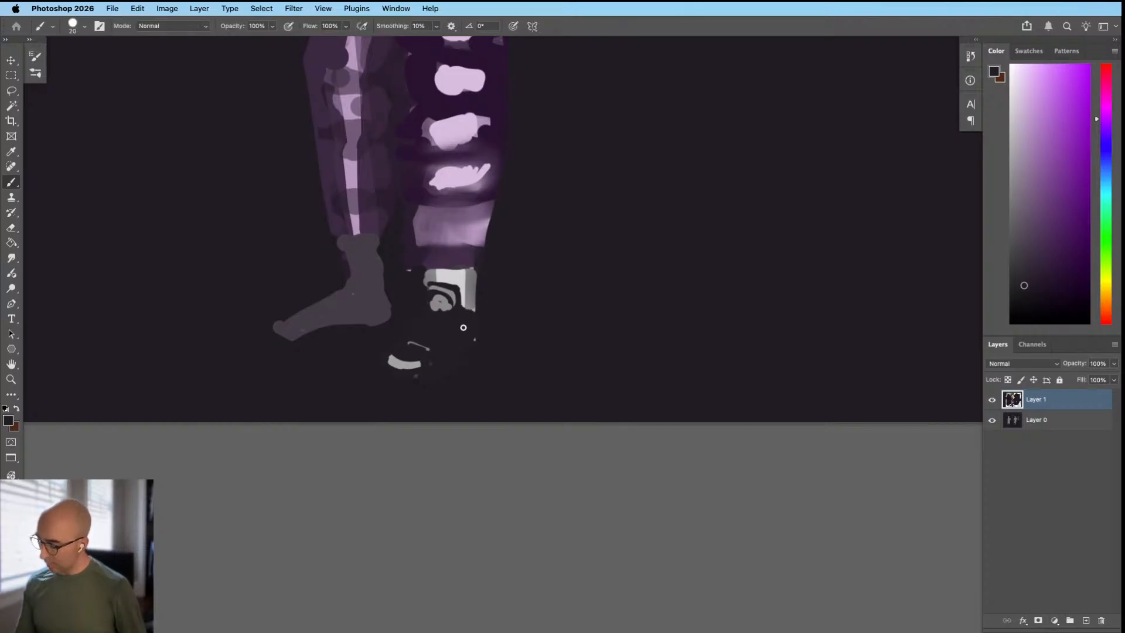
{"action": "left_click", "coordinate": [414, 365], "text": "alt"}
{"action": "left_click_drag", "start_coordinate": [476, 310], "coordinate": [465, 323]}
{"action": "left_click", "coordinate": [471, 310], "text": "alt"}
{"action": "left_click", "coordinate": [410, 364], "text": "alt"}
{"action": "left_click", "coordinate": [420, 361], "text": "alt"}
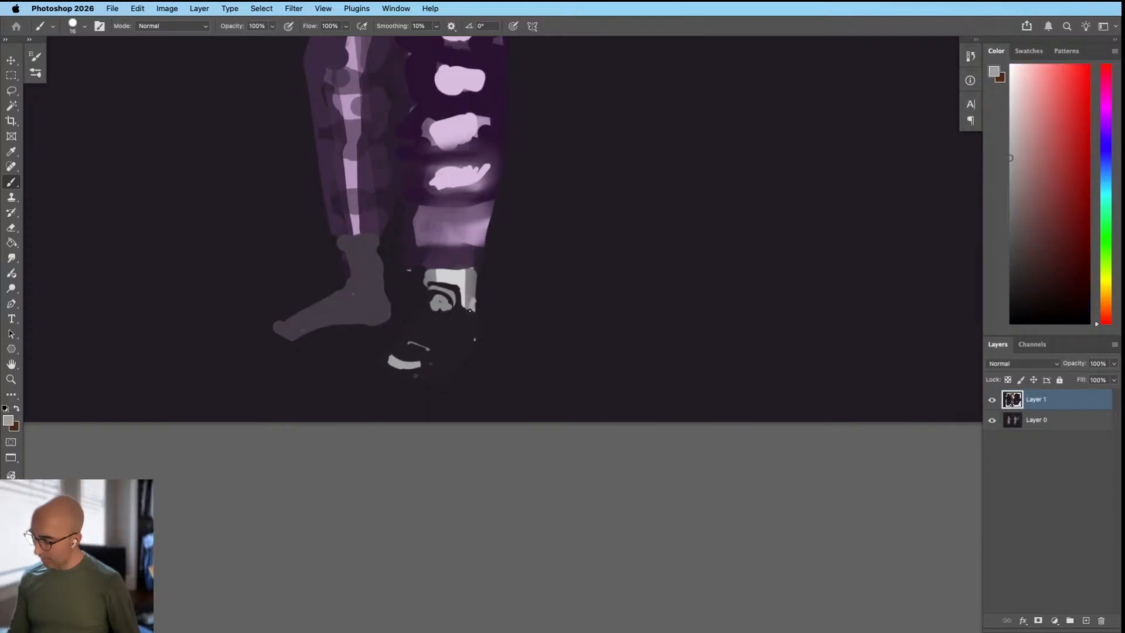
{"action": "left_click", "coordinate": [471, 309], "text": "alt"}
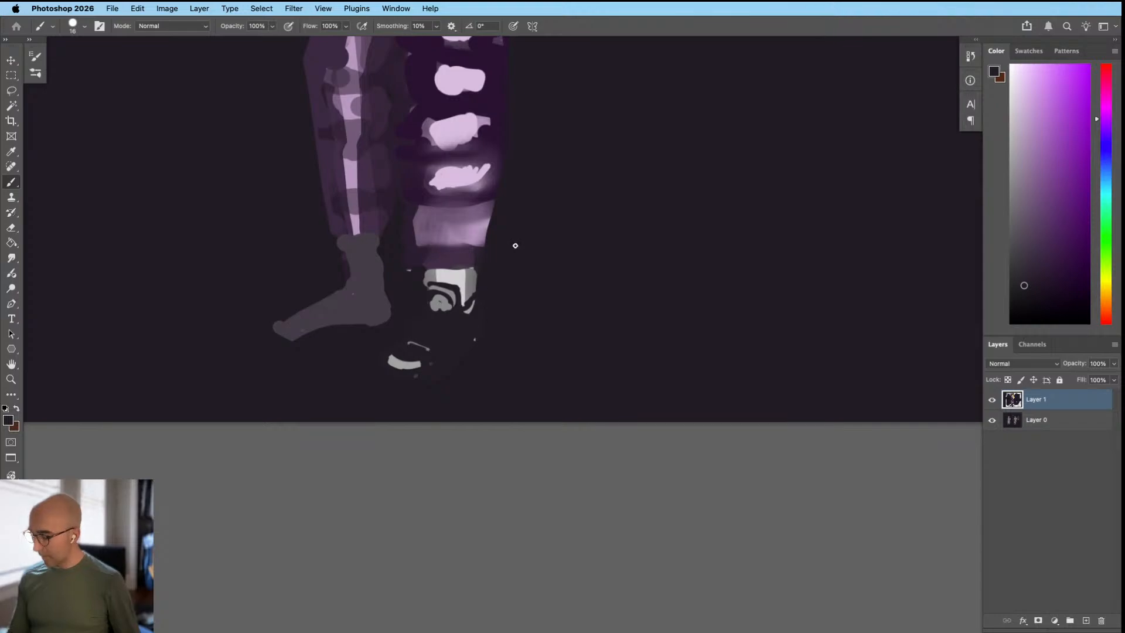
Step: Thin the near shoe's toe highlight in the dark background colour with a size 33 brush
{"action": "key", "text": "super+0"}
{"action": "left_click_drag", "start_coordinate": [439, 378], "coordinate": [436, 381]}
{"action": "scroll", "coordinate": [452, 342], "scroll_direction": "down", "scroll_amount": 3}
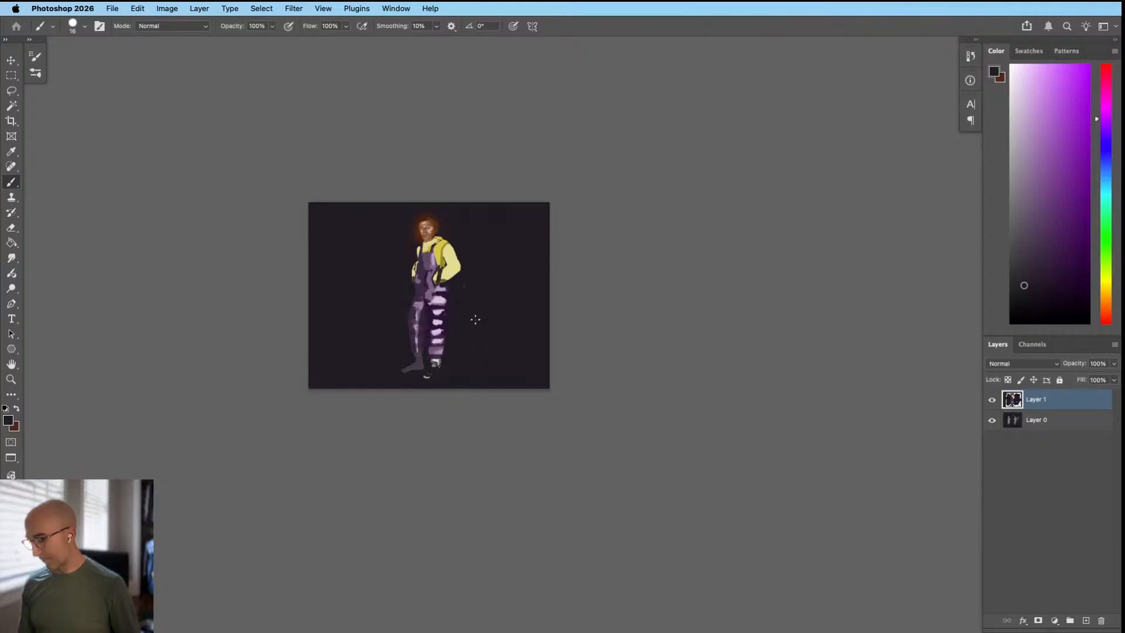
{"action": "scroll", "coordinate": [463, 369], "scroll_direction": "up", "scroll_amount": 5}
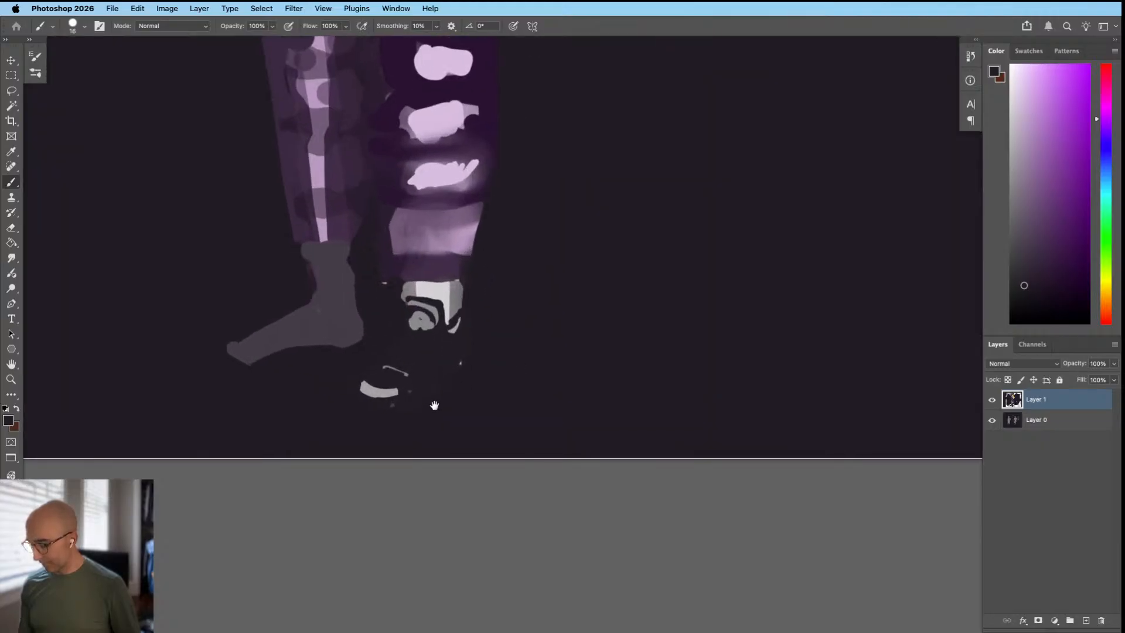
{"action": "mouse_move", "coordinate": [405, 405]}
{"action": "left_mouse_down"}
{"action": "mouse_move", "coordinate": [429, 398]}
{"action": "mouse_move", "coordinate": [412, 377]}
{"action": "mouse_move", "coordinate": [396, 377]}
{"action": "left_mouse_up"}
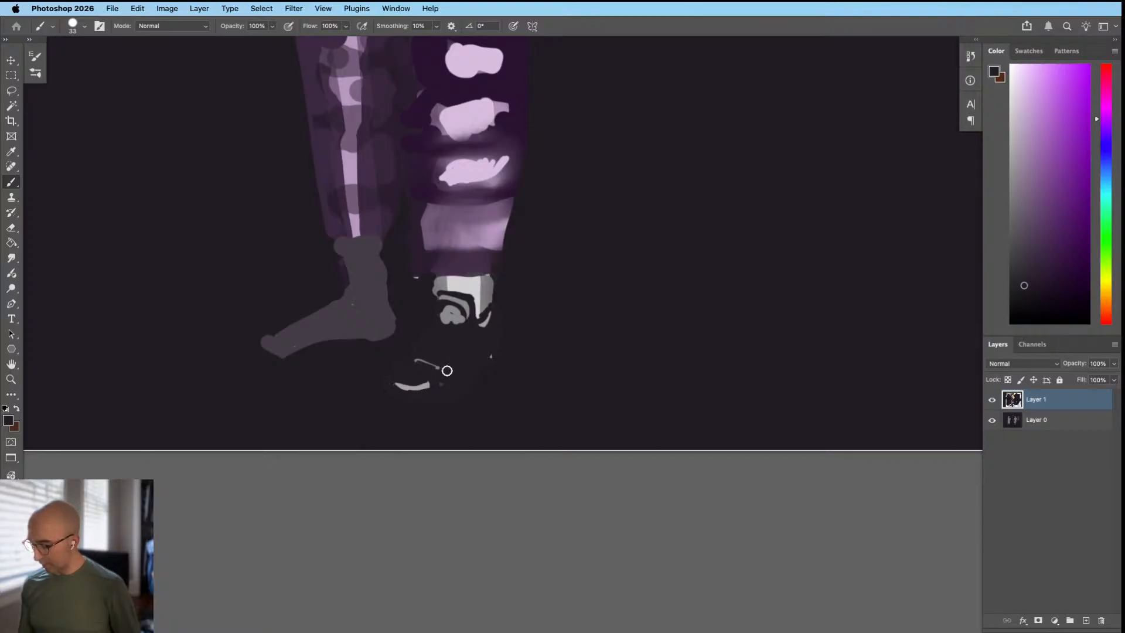
Step: Soften the toe highlight with the Very Wet Mixer Brush at size 80, undoing the last stroke
{"action": "key", "text": "shift+b"}
{"action": "mouse_move", "coordinate": [434, 382]}
{"action": "left_mouse_down"}
{"action": "mouse_move", "coordinate": [390, 380]}
{"action": "mouse_move", "coordinate": [437, 387]}
{"action": "mouse_move", "coordinate": [385, 406]}
{"action": "left_mouse_up"}
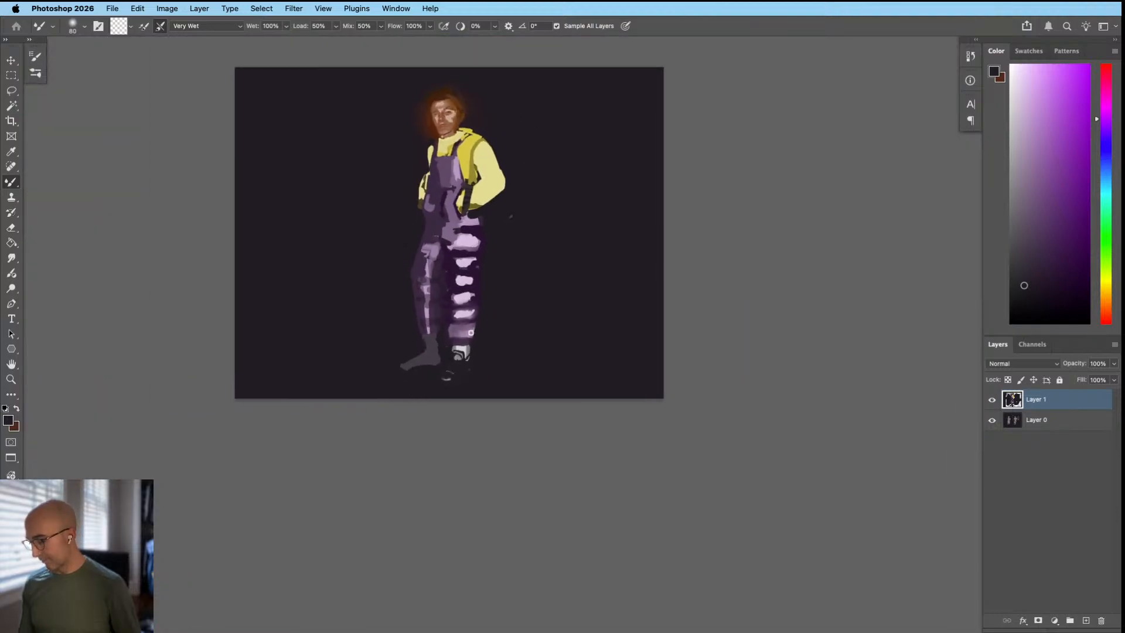
{"action": "left_click_drag", "start_coordinate": [446, 378], "coordinate": [522, 371]}
{"action": "left_click_drag", "start_coordinate": [462, 402], "coordinate": [463, 401]}
{"action": "key", "text": "super+z"}
Step: Paint a dark grey edge around the near shoe's toe below the highlight with the size 33 brush, redoing the first stroke
{"action": "key", "text": "shift+b"}
{"action": "left_click", "coordinate": [473, 396], "text": "alt"}
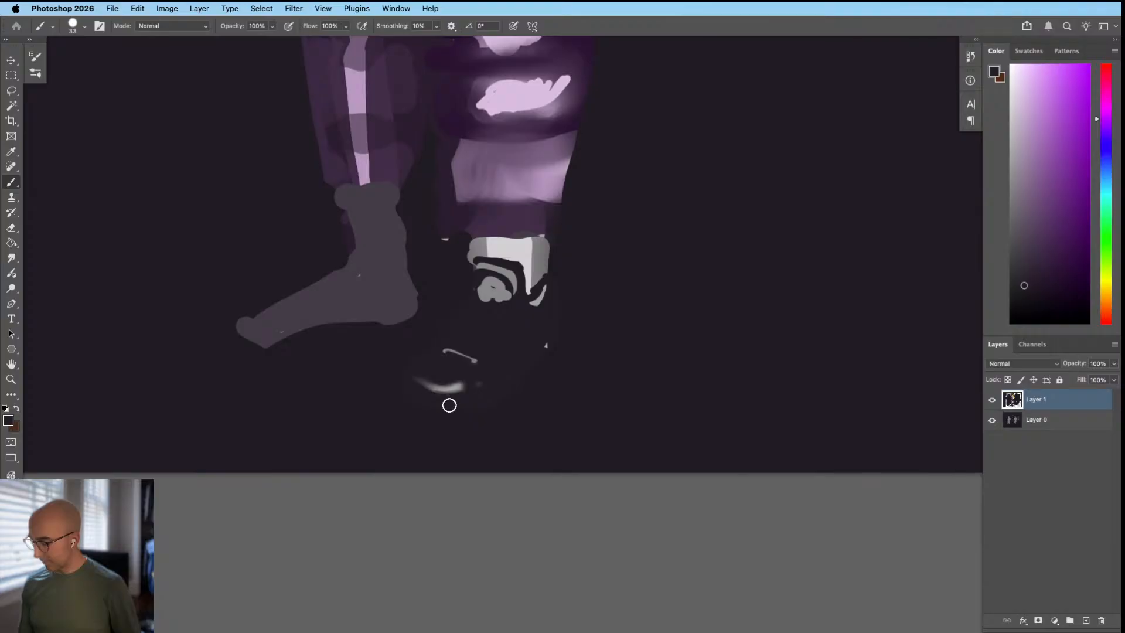
{"action": "mouse_move", "coordinate": [478, 389]}
{"action": "left_mouse_down"}
{"action": "mouse_move", "coordinate": [475, 371]}
{"action": "mouse_move", "coordinate": [447, 386]}
{"action": "mouse_move", "coordinate": [463, 387]}
{"action": "left_mouse_up"}
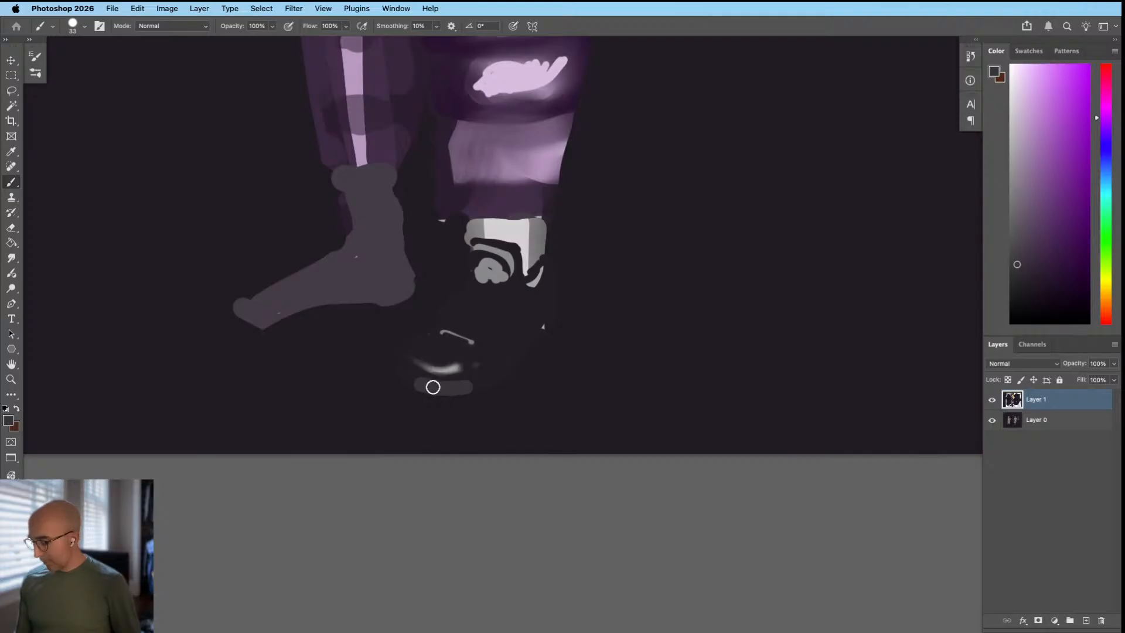
{"action": "key", "text": "ctrl+z"}
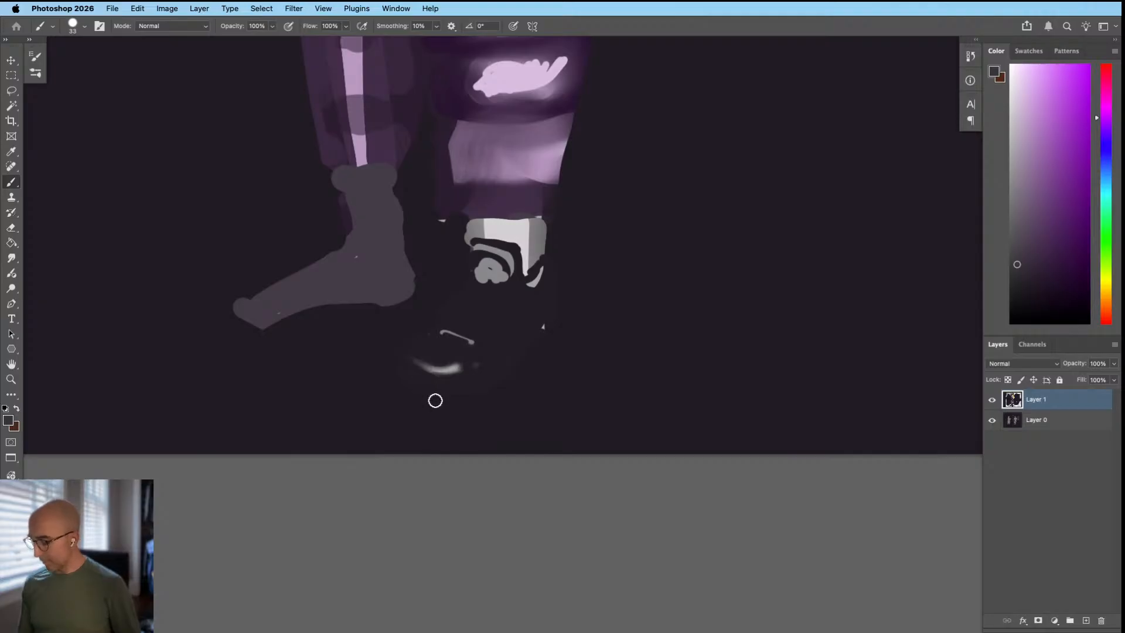
{"action": "left_click_drag", "start_coordinate": [415, 385], "coordinate": [451, 389]}
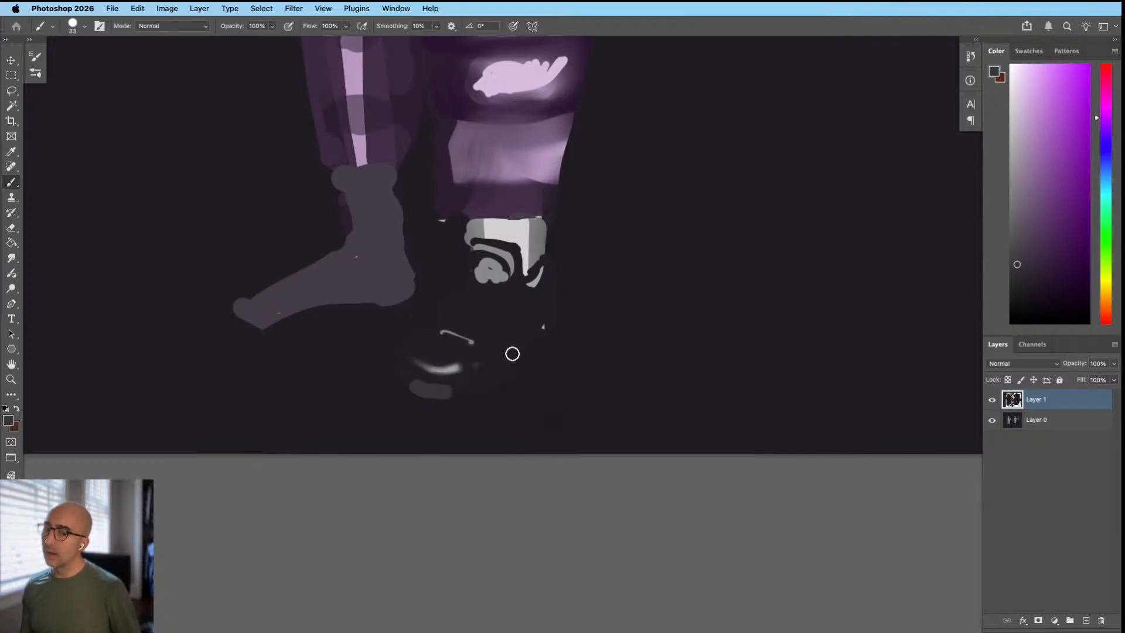
{"action": "mouse_move", "coordinate": [441, 389]}
{"action": "left_mouse_down"}
{"action": "mouse_move", "coordinate": [420, 369]}
{"action": "mouse_move", "coordinate": [463, 387]}
{"action": "left_mouse_up"}
{"action": "left_click", "coordinate": [433, 391], "text": "alt"}
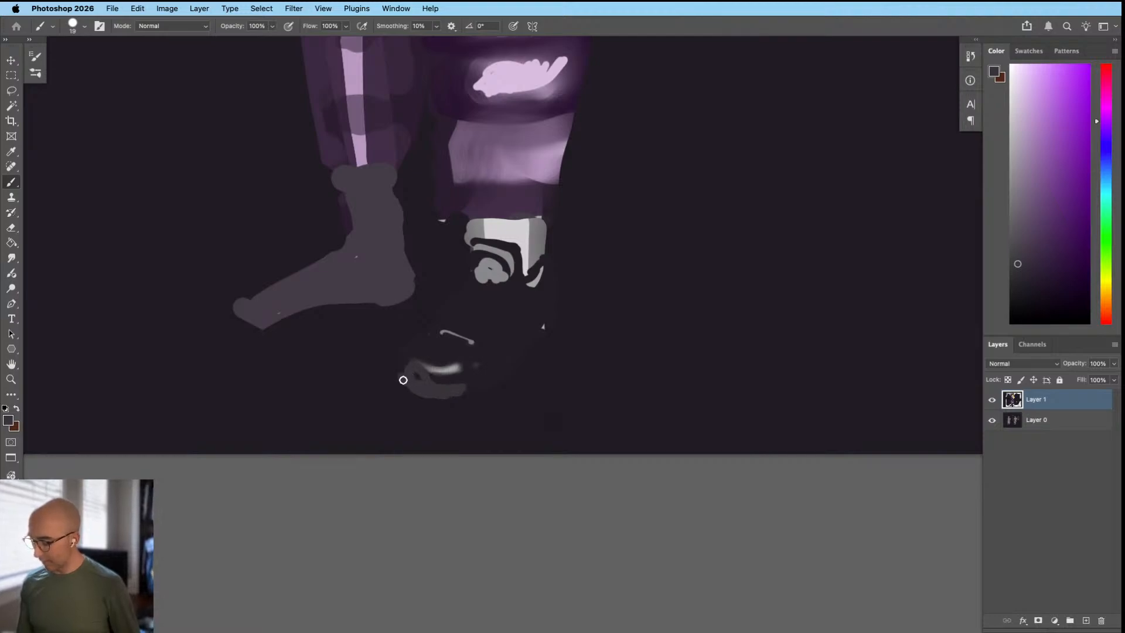
Step: Trim the dark grey toe edge in the sampled background colour and blend it with the Mixer Brush
{"action": "left_click", "coordinate": [434, 403], "text": "alt"}
{"action": "mouse_move", "coordinate": [420, 410]}
{"action": "left_mouse_down"}
{"action": "mouse_move", "coordinate": [398, 389]}
{"action": "mouse_move", "coordinate": [436, 403]}
{"action": "mouse_move", "coordinate": [422, 382]}
{"action": "mouse_move", "coordinate": [458, 400]}
{"action": "mouse_move", "coordinate": [452, 407]}
{"action": "mouse_move", "coordinate": [414, 397]}
{"action": "mouse_move", "coordinate": [455, 402]}
{"action": "mouse_move", "coordinate": [472, 397]}
{"action": "mouse_move", "coordinate": [453, 390]}
{"action": "mouse_move", "coordinate": [481, 382]}
{"action": "mouse_move", "coordinate": [458, 390]}
{"action": "mouse_move", "coordinate": [471, 385]}
{"action": "mouse_move", "coordinate": [423, 364]}
{"action": "left_mouse_up"}
{"action": "left_click", "coordinate": [432, 386], "text": "alt"}
{"action": "left_click", "coordinate": [446, 407], "text": "alt"}
{"action": "key", "text": "shift+b"}
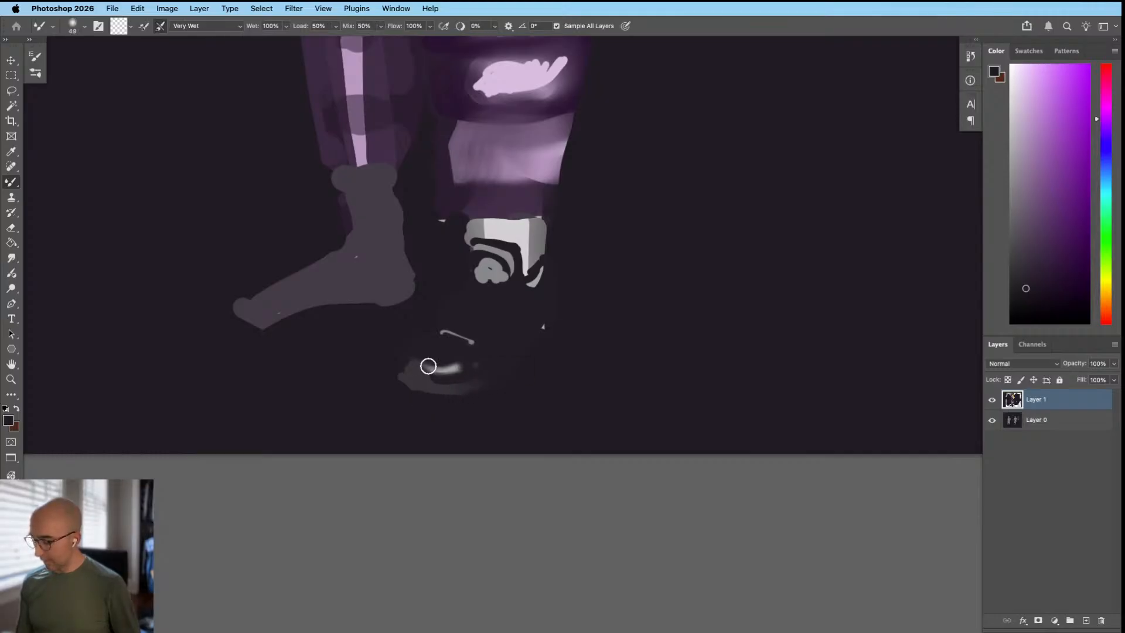
Step: Select the dark grey toe edge with the Magic Wand, shade it in the background colour with a Soft Round brush, and deselect
{"action": "key", "text": "w"}
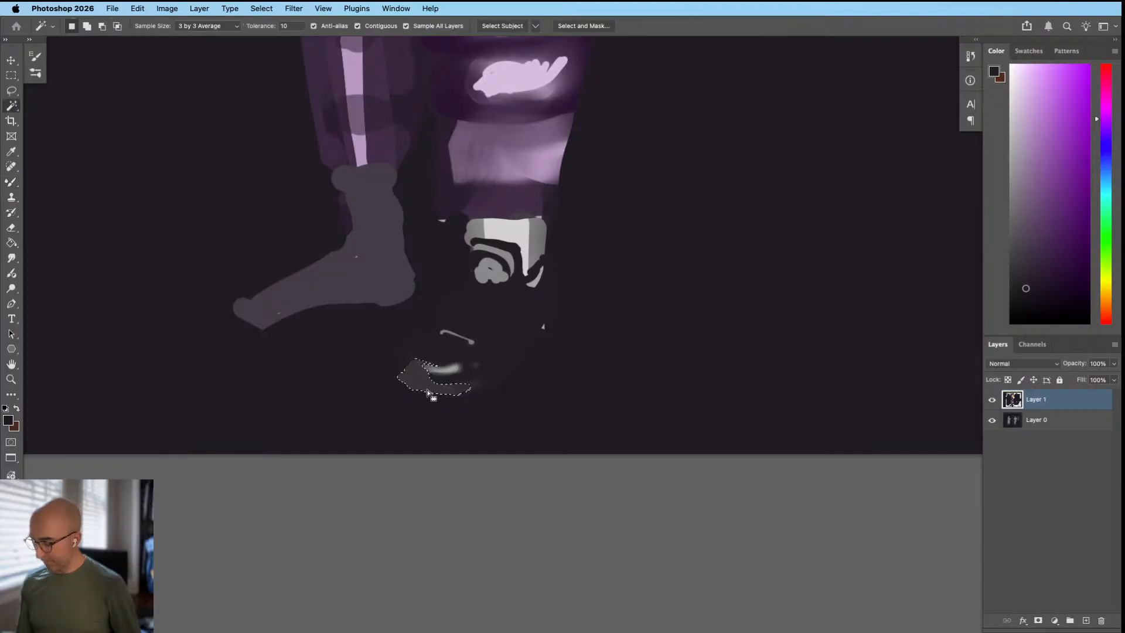
{"action": "key", "text": "b"}
{"action": "right_click", "coordinate": [498, 362]}
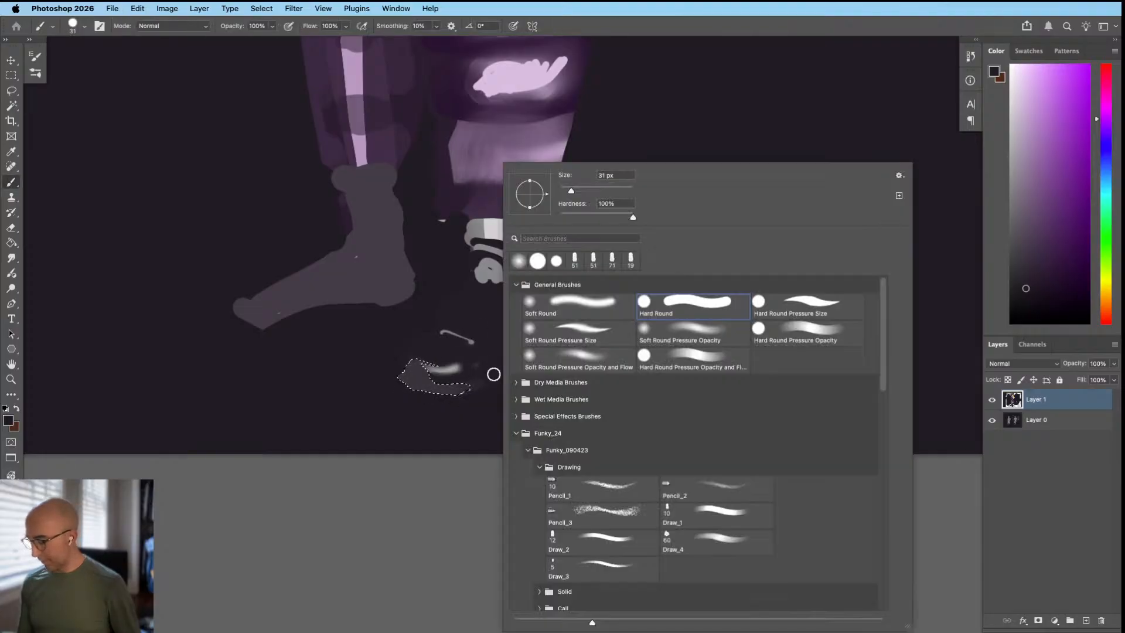
{"action": "double_click", "coordinate": [595, 305]}
{"action": "left_click_drag", "start_coordinate": [433, 419], "coordinate": [439, 420]}
{"action": "left_click_drag", "start_coordinate": [396, 389], "coordinate": [482, 394]}
{"action": "key", "text": "super+d"}
{"action": "mouse_move", "coordinate": [511, 358]}
{"action": "left_mouse_down"}
{"action": "mouse_move", "coordinate": [452, 371]}
{"action": "mouse_move", "coordinate": [412, 357]}
{"action": "left_mouse_up"}
{"action": "mouse_move", "coordinate": [546, 336]}
{"action": "left_mouse_down"}
{"action": "mouse_move", "coordinate": [489, 389]}
{"action": "mouse_move", "coordinate": [480, 413]}
{"action": "left_mouse_up"}
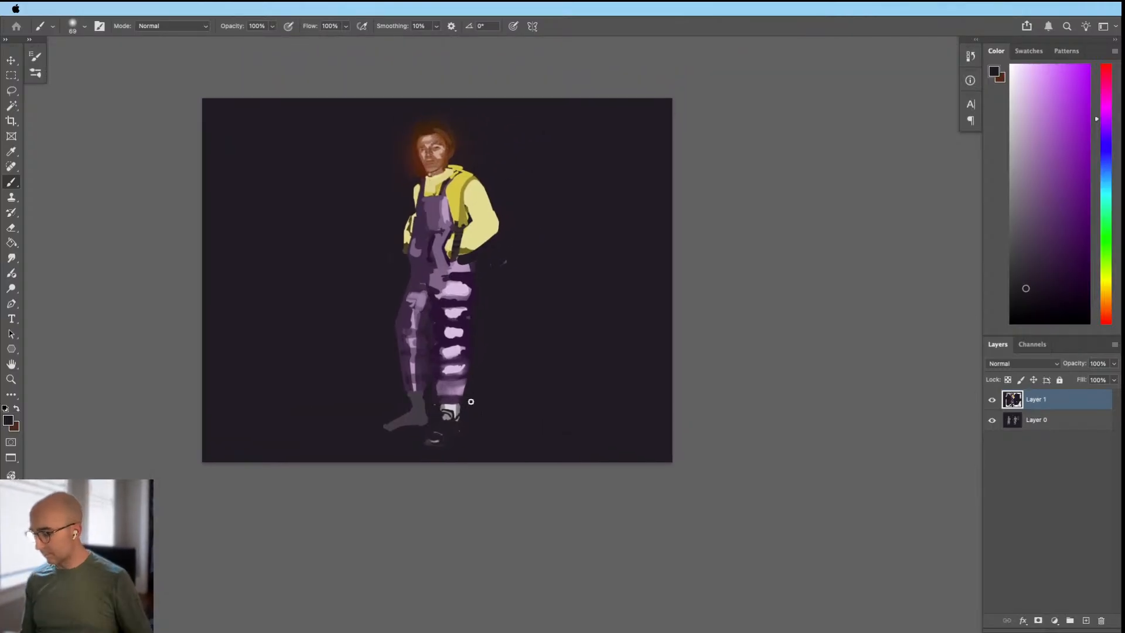
Step: Smudge the pale stripes on the near trouser leg with the Smudge tool at 100% strength
{"action": "left_click_drag", "start_coordinate": [518, 378], "coordinate": [451, 387]}
{"action": "left_click_drag", "start_coordinate": [489, 414], "coordinate": [426, 452]}
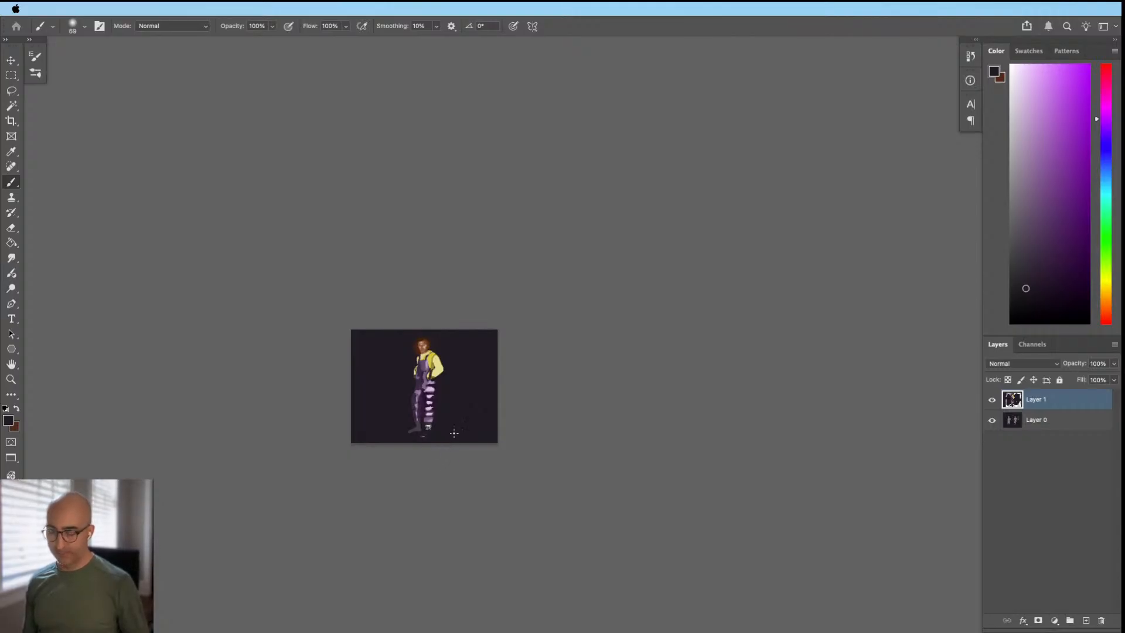
{"action": "left_click_drag", "start_coordinate": [429, 389], "coordinate": [497, 388]}
{"action": "left_click_drag", "start_coordinate": [460, 411], "coordinate": [461, 390]}
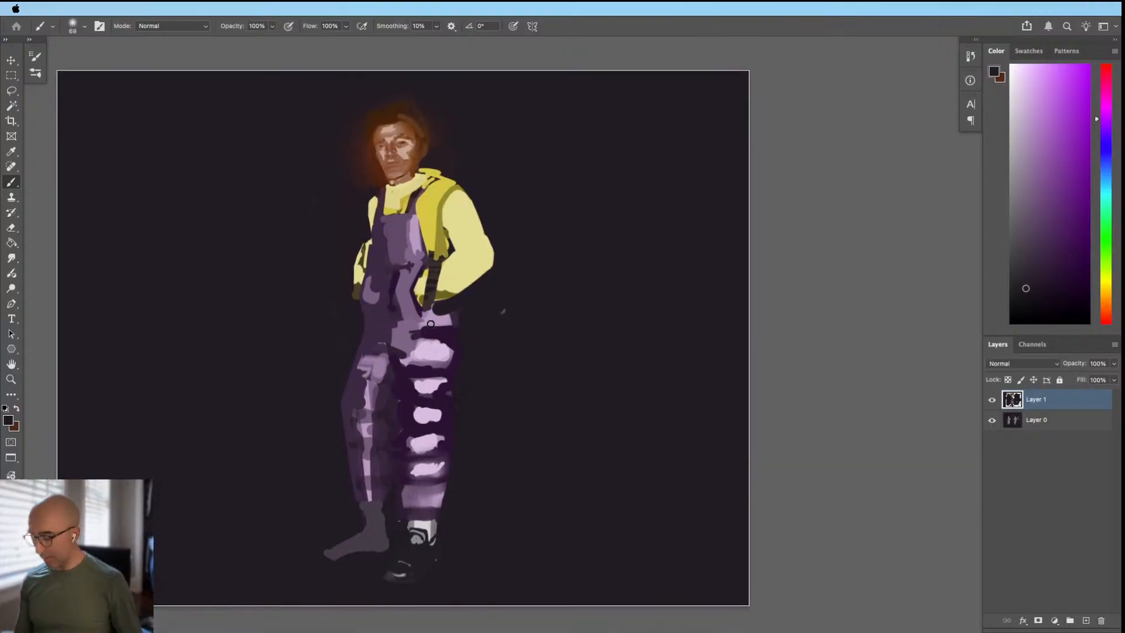
{"action": "key", "text": "r"}
{"action": "left_click_drag", "start_coordinate": [424, 387], "coordinate": [413, 375]}
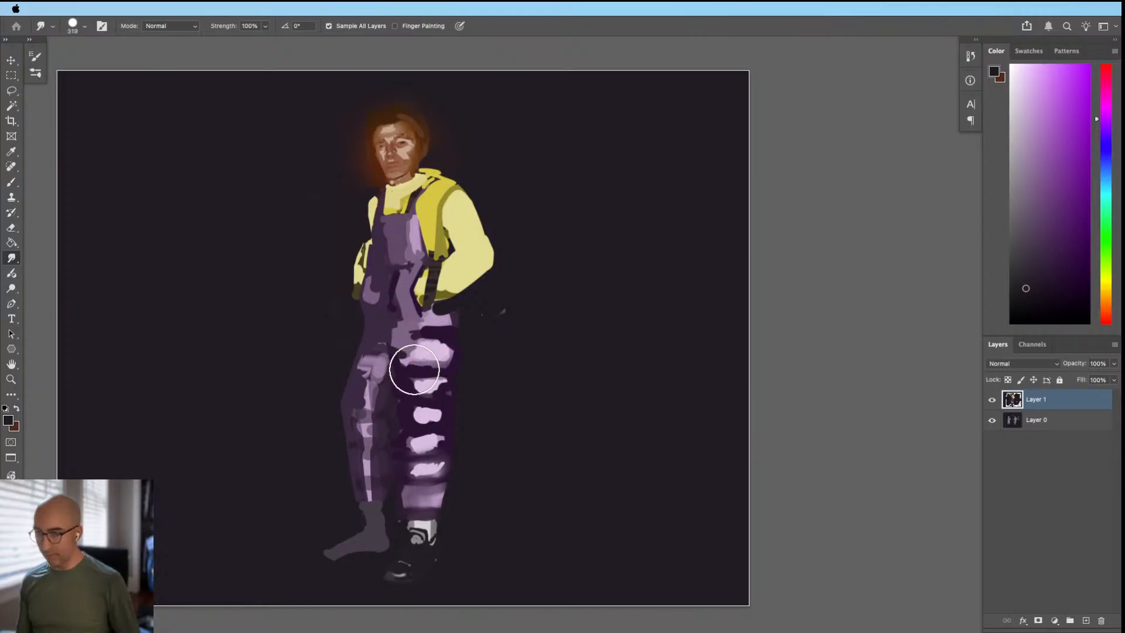
{"action": "mouse_move", "coordinate": [414, 369]}
{"action": "left_mouse_down"}
{"action": "mouse_move", "coordinate": [402, 376]}
{"action": "mouse_move", "coordinate": [417, 408]}
{"action": "mouse_move", "coordinate": [417, 391]}
{"action": "mouse_move", "coordinate": [415, 422]}
{"action": "left_mouse_up"}
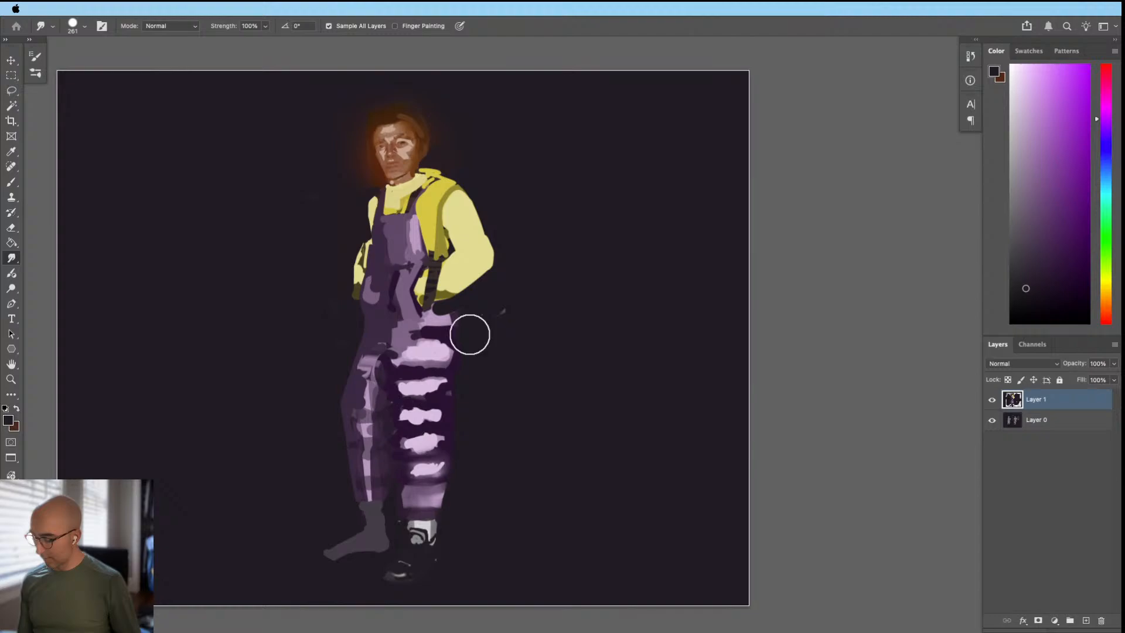
Step: Paint between the pale stripes of the near trouser leg in the sampled dark purple with the Soft Round brush at size 121
{"action": "key", "text": "b"}
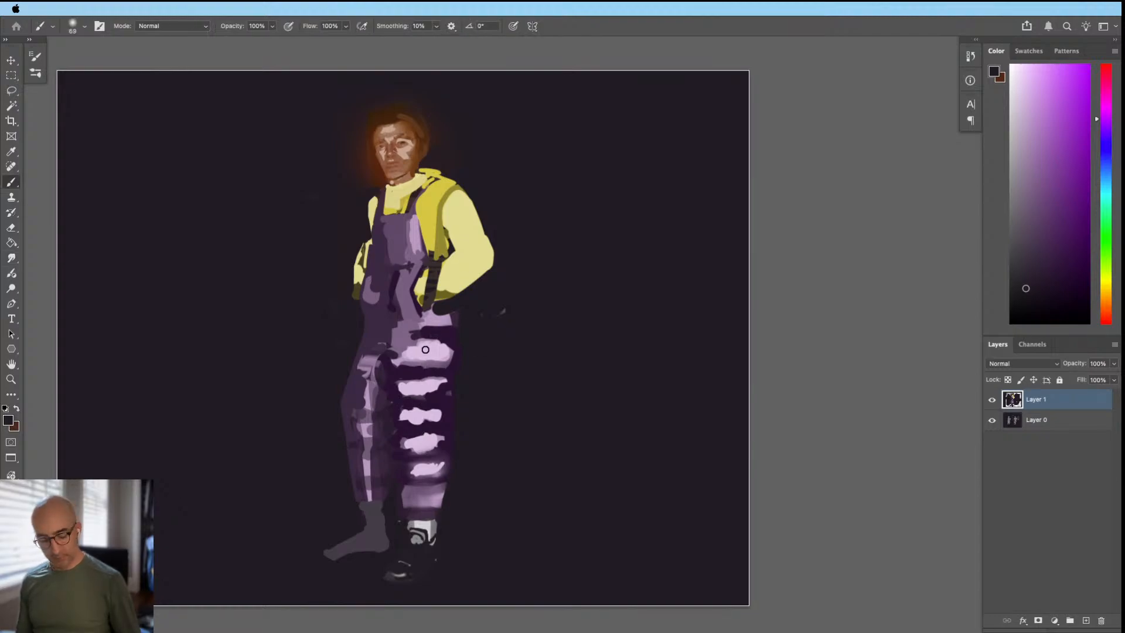
{"action": "left_click", "coordinate": [431, 331], "text": "alt"}
{"action": "mouse_move", "coordinate": [427, 333]}
{"action": "left_mouse_down"}
{"action": "mouse_move", "coordinate": [387, 336]}
{"action": "mouse_move", "coordinate": [417, 338]}
{"action": "mouse_move", "coordinate": [418, 360]}
{"action": "mouse_move", "coordinate": [372, 379]}
{"action": "left_mouse_up"}
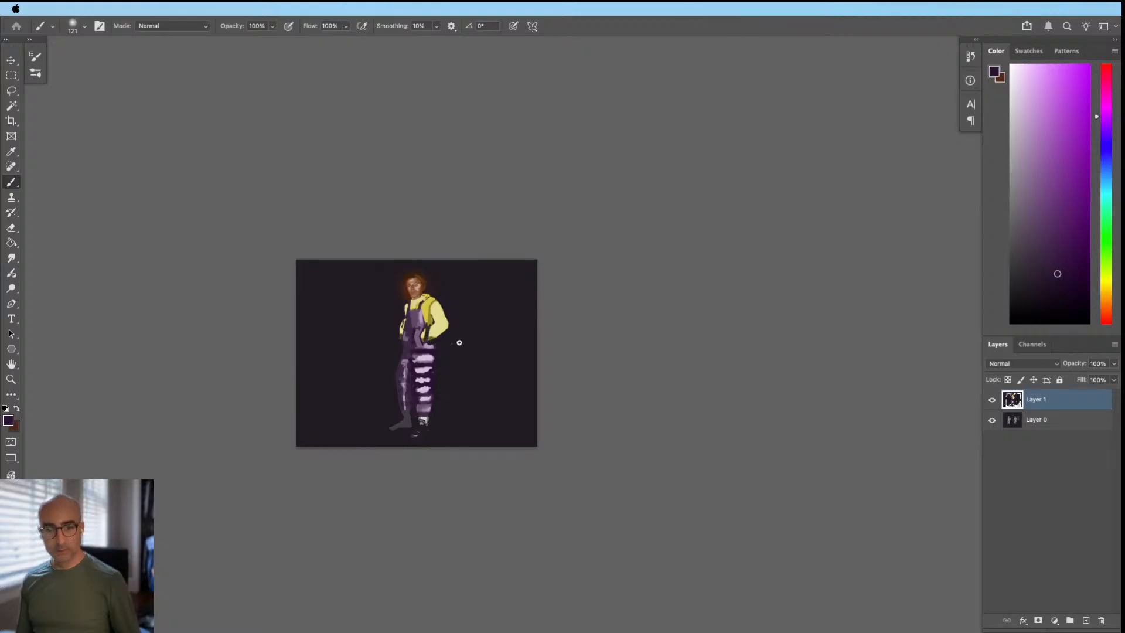
{"action": "key", "text": "Tab"}
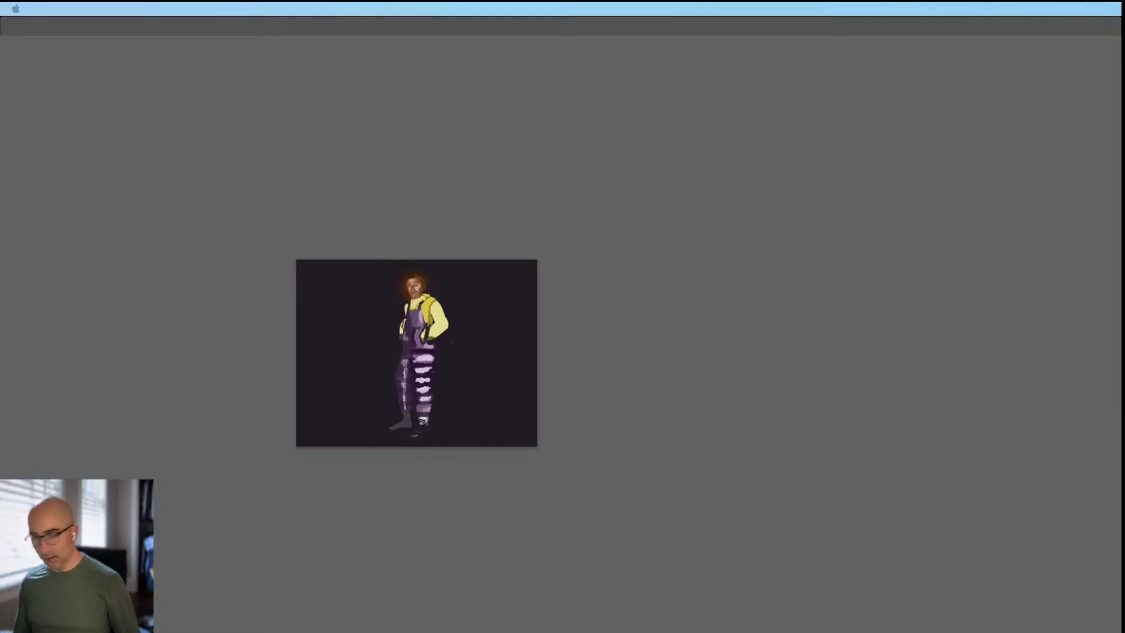
{"action": "key", "text": "Tab"}
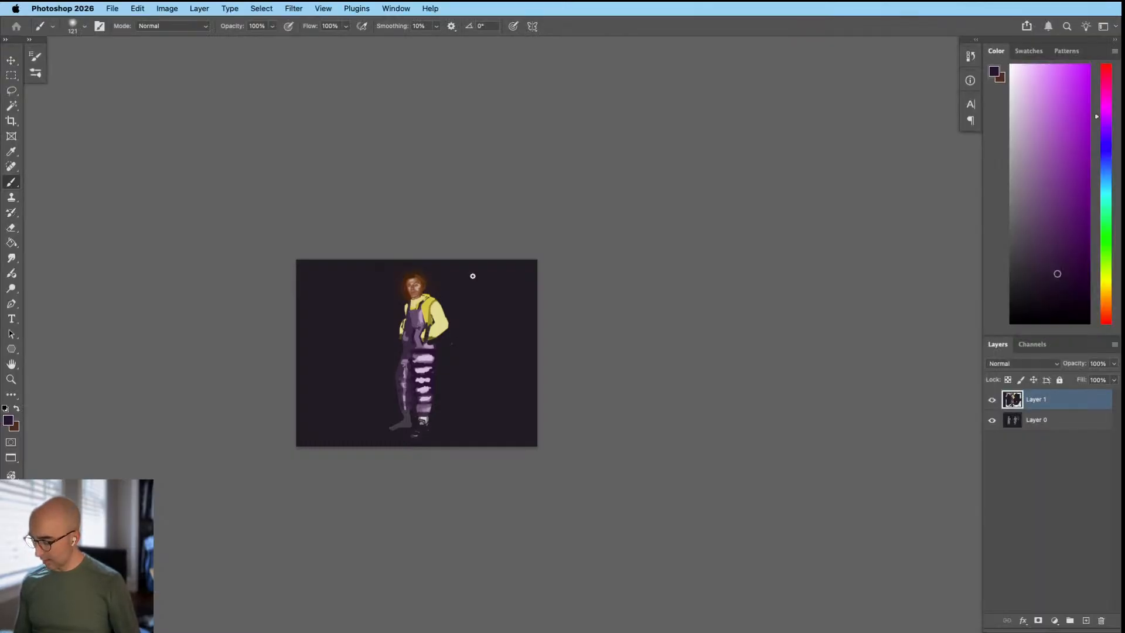
Step: Select the dark bands between the near leg's stripes, shade them in a sampled mid purple with the Soft Round brush, and deselect
{"action": "mouse_move", "coordinate": [425, 375]}
{"action": "left_mouse_down"}
{"action": "mouse_move", "coordinate": [478, 369]}
{"action": "mouse_move", "coordinate": [452, 374]}
{"action": "left_mouse_up"}
{"action": "right_click", "coordinate": [441, 327]}
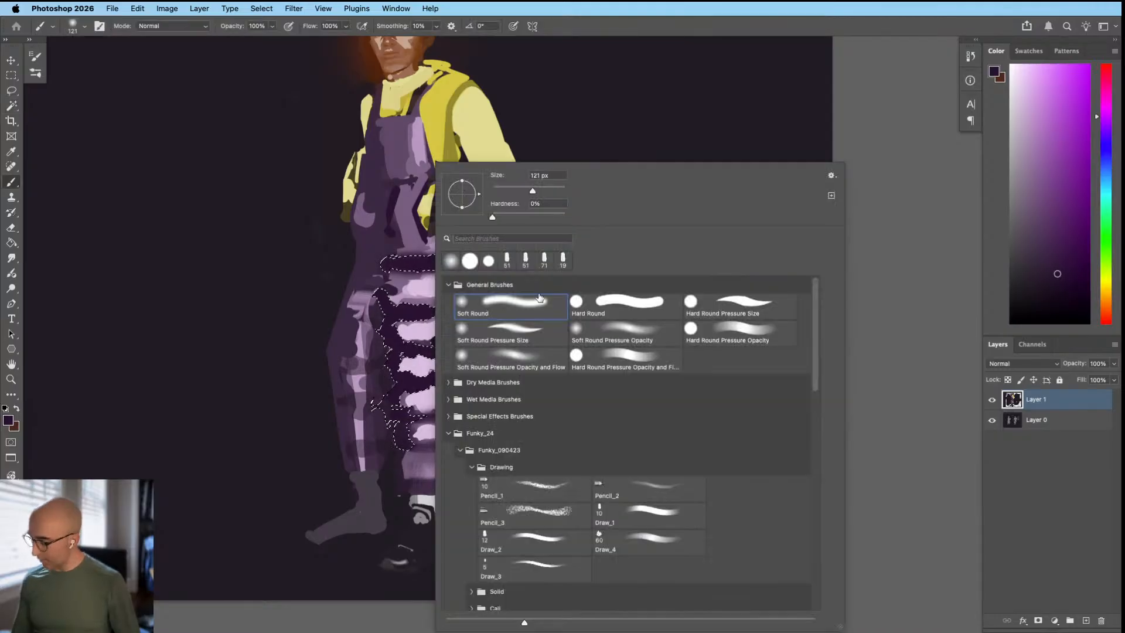
{"action": "left_click_drag", "start_coordinate": [379, 384], "coordinate": [396, 384]}
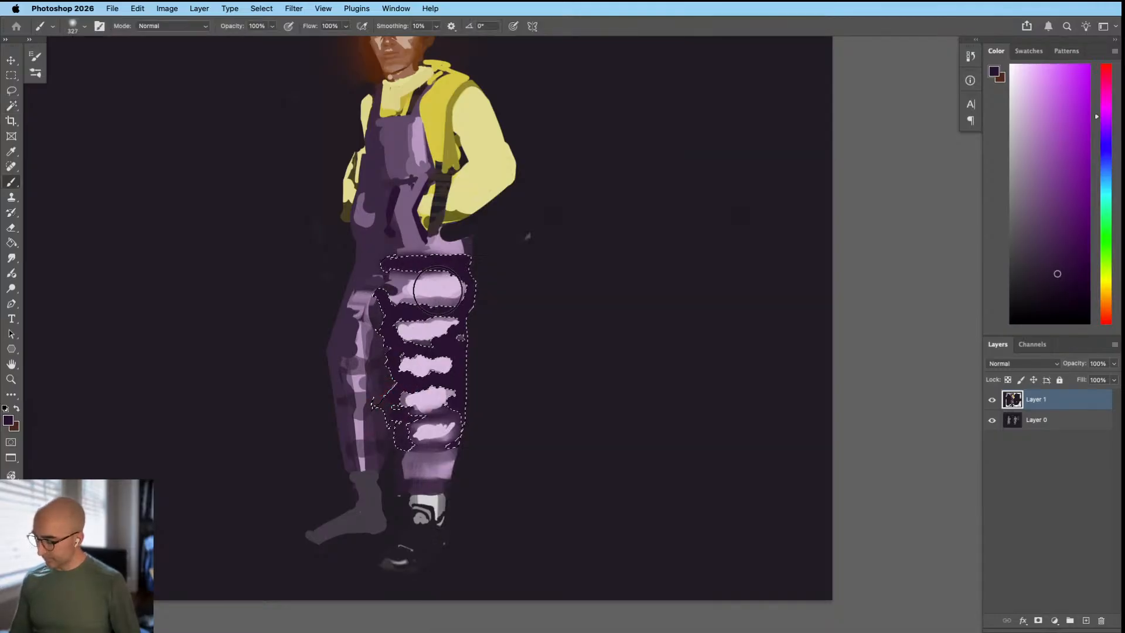
{"action": "left_click", "coordinate": [425, 337], "text": "alt"}
{"action": "mouse_move", "coordinate": [438, 274]}
{"action": "left_mouse_down"}
{"action": "mouse_move", "coordinate": [425, 484]}
{"action": "mouse_move", "coordinate": [436, 428]}
{"action": "mouse_move", "coordinate": [430, 328]}
{"action": "mouse_move", "coordinate": [410, 428]}
{"action": "left_mouse_up"}
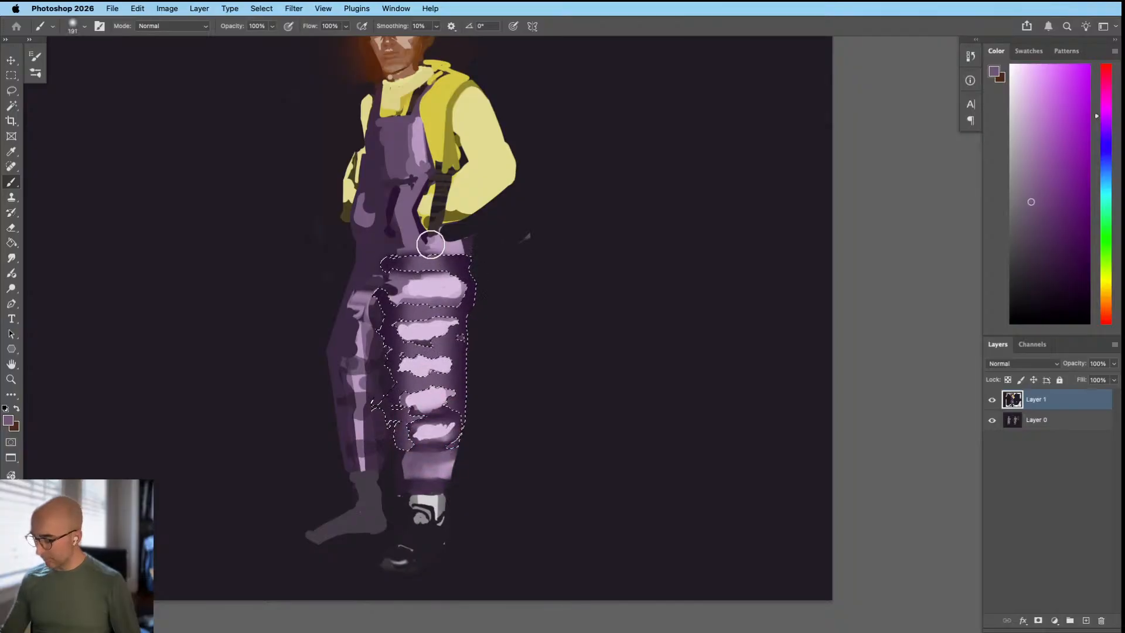
{"action": "key", "text": "super+d"}
{"action": "mouse_move", "coordinate": [462, 394]}
{"action": "left_mouse_down"}
{"action": "mouse_move", "coordinate": [384, 422]}
{"action": "mouse_move", "coordinate": [385, 441]}
{"action": "left_mouse_up"}
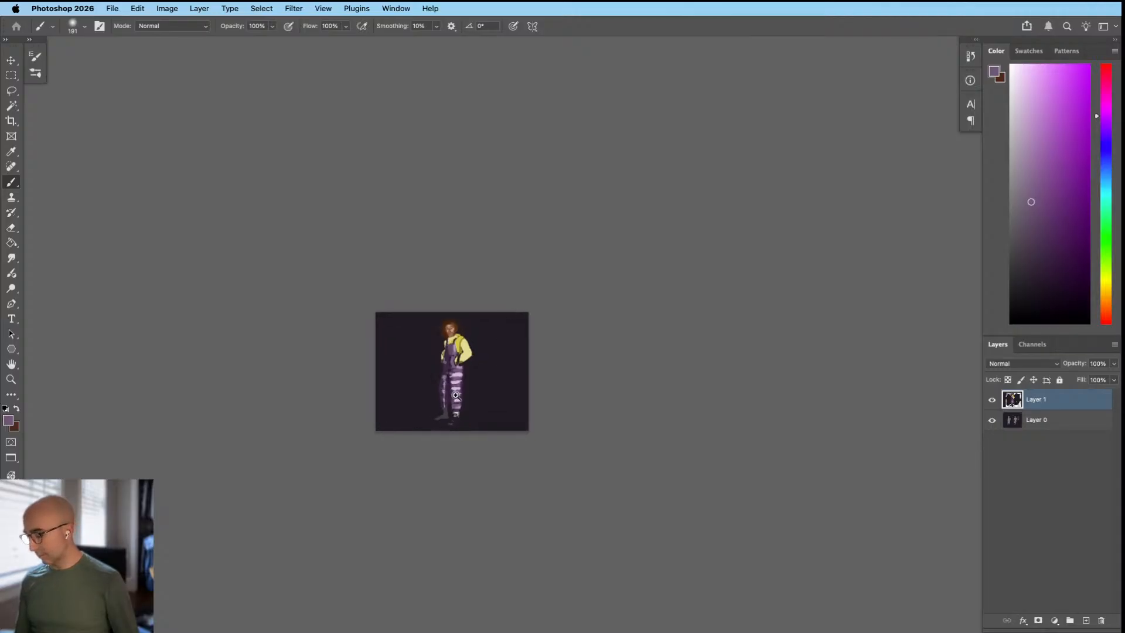
{"action": "left_click_drag", "start_coordinate": [453, 396], "coordinate": [516, 395]}
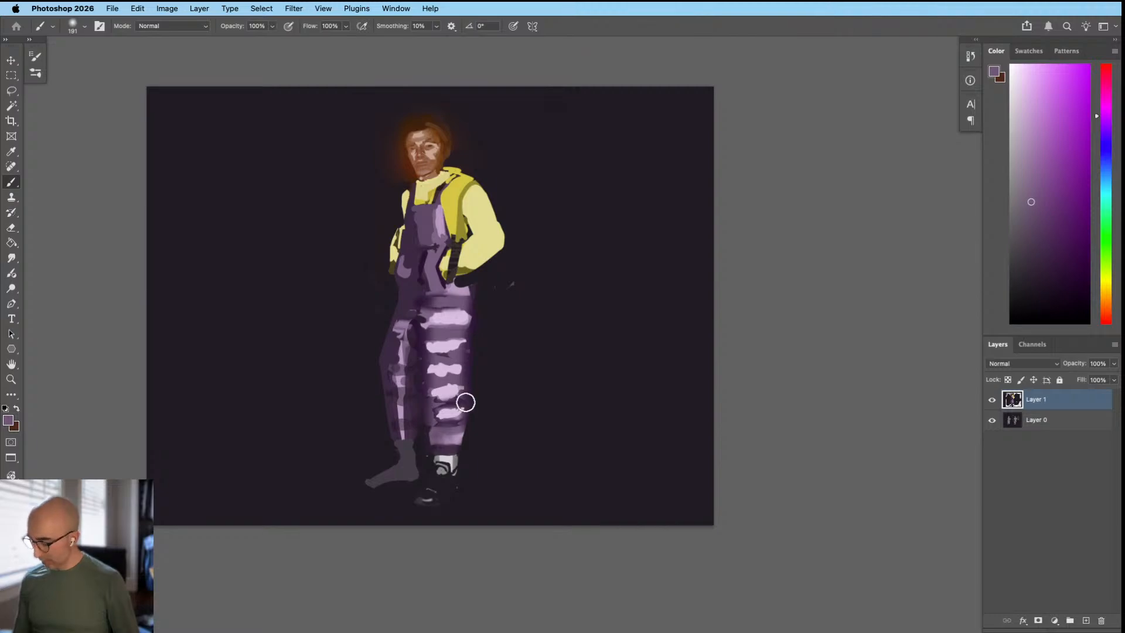
Step: Restore the selection of the near leg's dark bands and lighten them with a paler greyish purple
{"action": "key", "text": "super+z"}
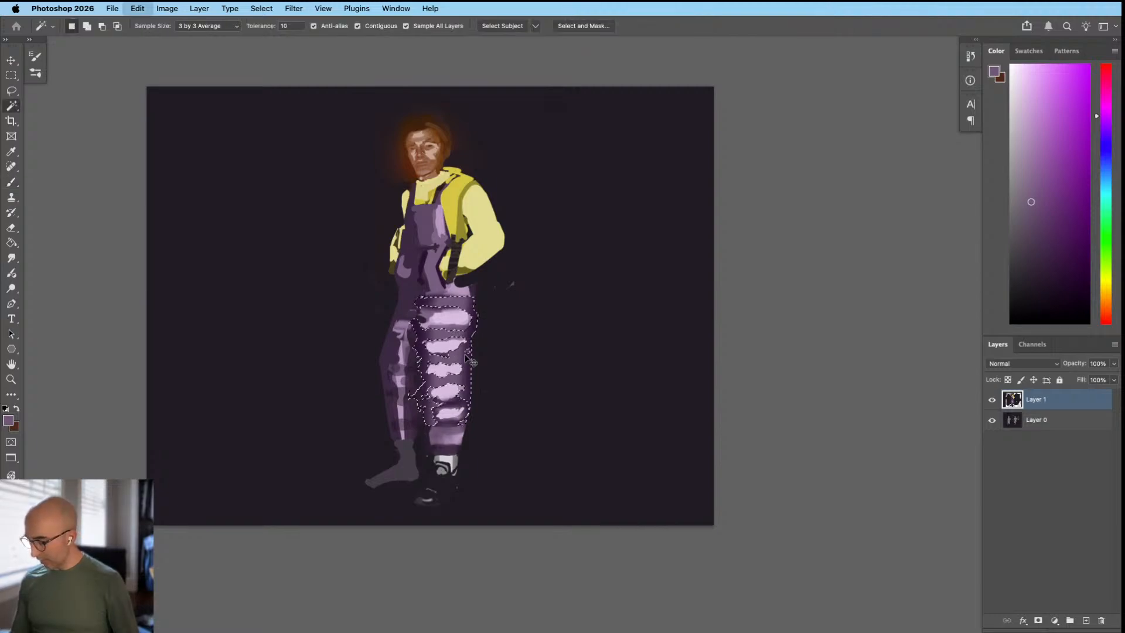
{"action": "left_click", "coordinate": [452, 427], "text": "alt"}
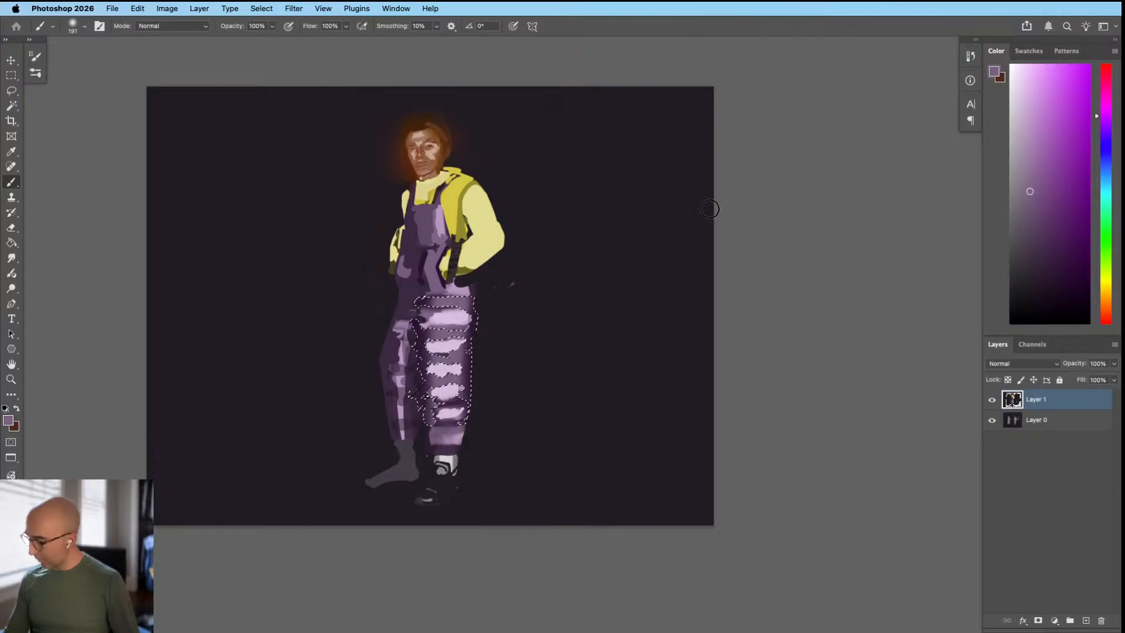
{"action": "left_click", "coordinate": [1029, 172]}
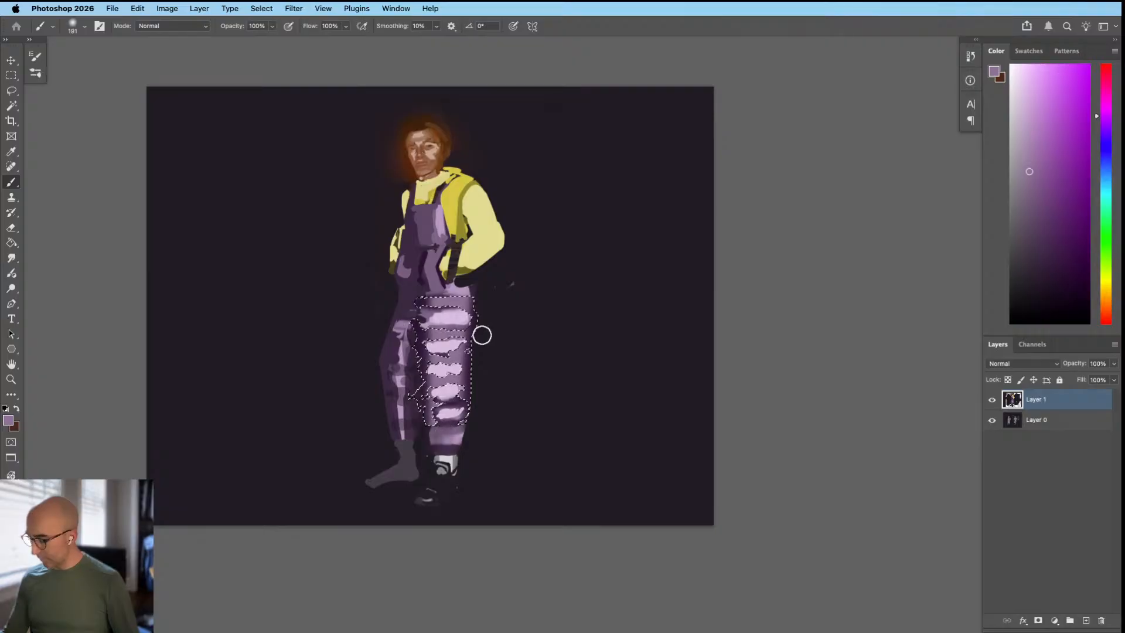
Step: Shade the outer edge of the near trouser leg in the sampled dark purple with the soft brush at size 545, and deselect
{"action": "left_click", "coordinate": [475, 371], "text": "alt"}
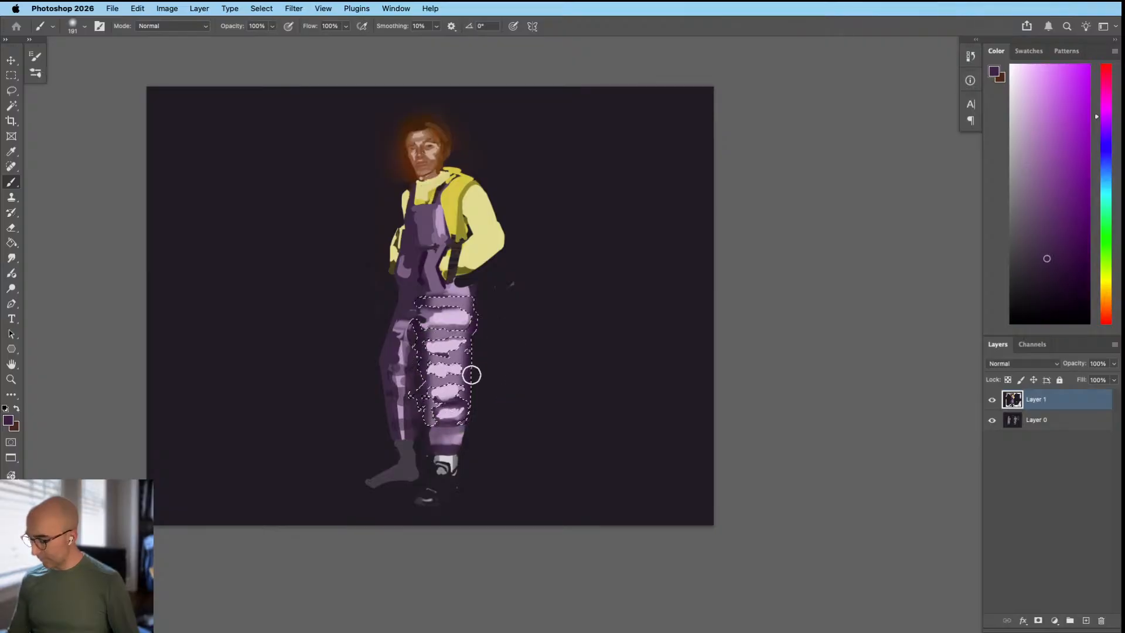
{"action": "left_click_drag", "start_coordinate": [471, 374], "coordinate": [489, 362]}
{"action": "left_click_drag", "start_coordinate": [478, 328], "coordinate": [473, 446]}
{"action": "key", "text": "super+d"}
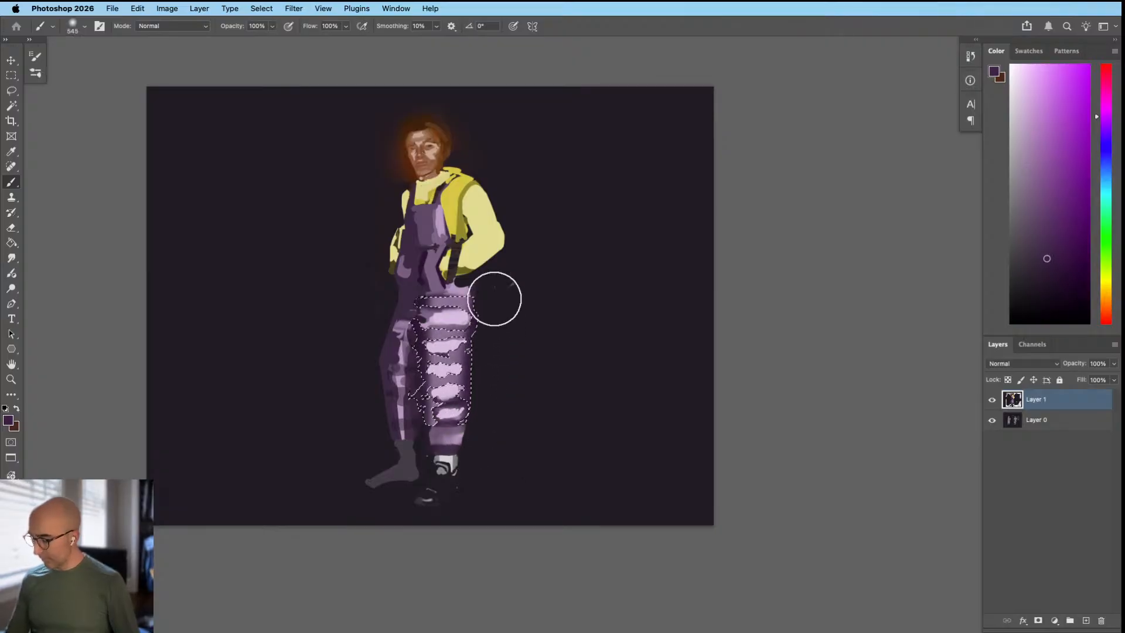
{"action": "scroll", "coordinate": [482, 411], "scroll_direction": "down", "scroll_amount": 8}
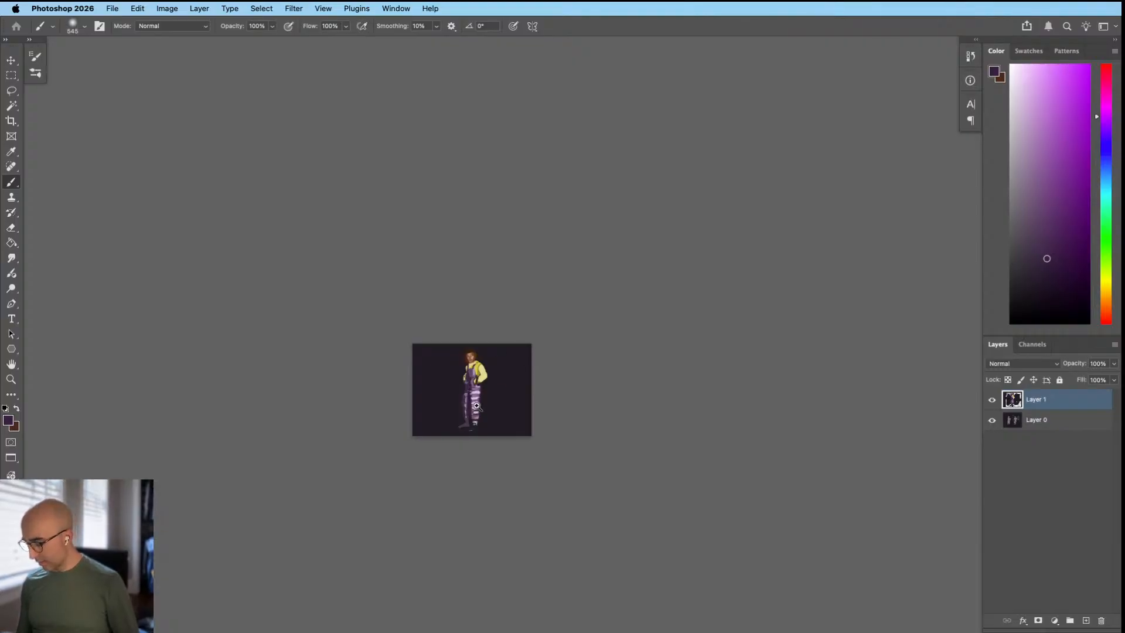
{"action": "scroll", "coordinate": [531, 403], "scroll_direction": "up", "scroll_amount": 8}
{"action": "mouse_move", "coordinate": [517, 437]}
{"action": "left_mouse_down"}
{"action": "mouse_move", "coordinate": [446, 429]}
{"action": "mouse_move", "coordinate": [462, 381]}
{"action": "mouse_move", "coordinate": [427, 389]}
{"action": "mouse_move", "coordinate": [468, 387]}
{"action": "mouse_move", "coordinate": [456, 383]}
{"action": "left_mouse_up"}
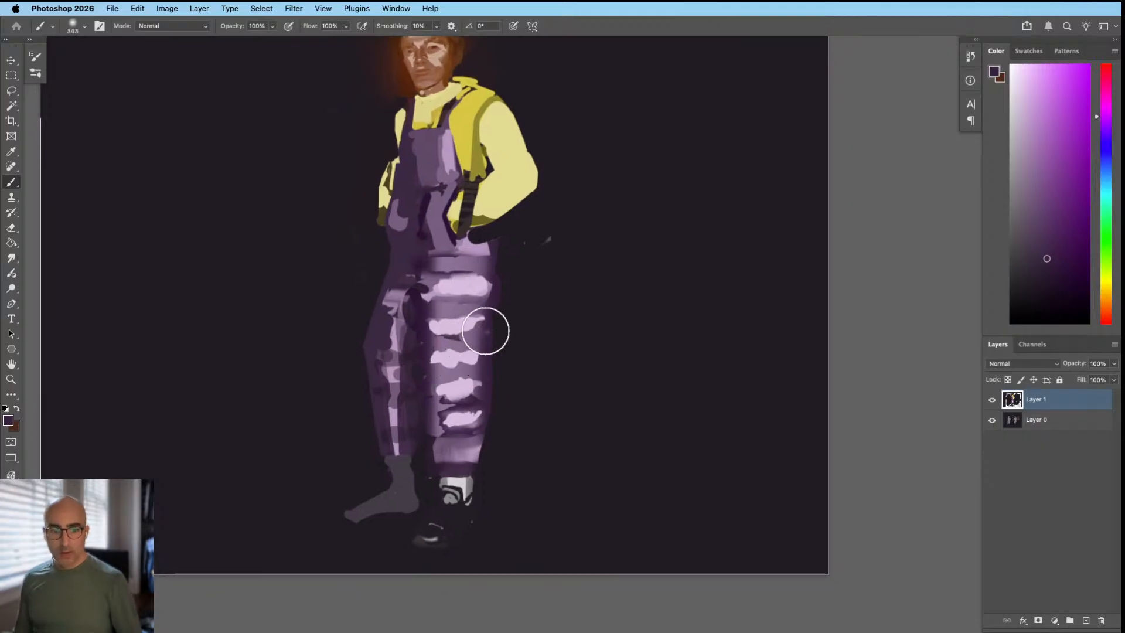
Step: Repaint the overalls' near shoulder strap in the purple sampled from the bib with a hard brush at size 33
{"action": "scroll", "coordinate": [457, 371], "scroll_direction": "up", "scroll_amount": 5}
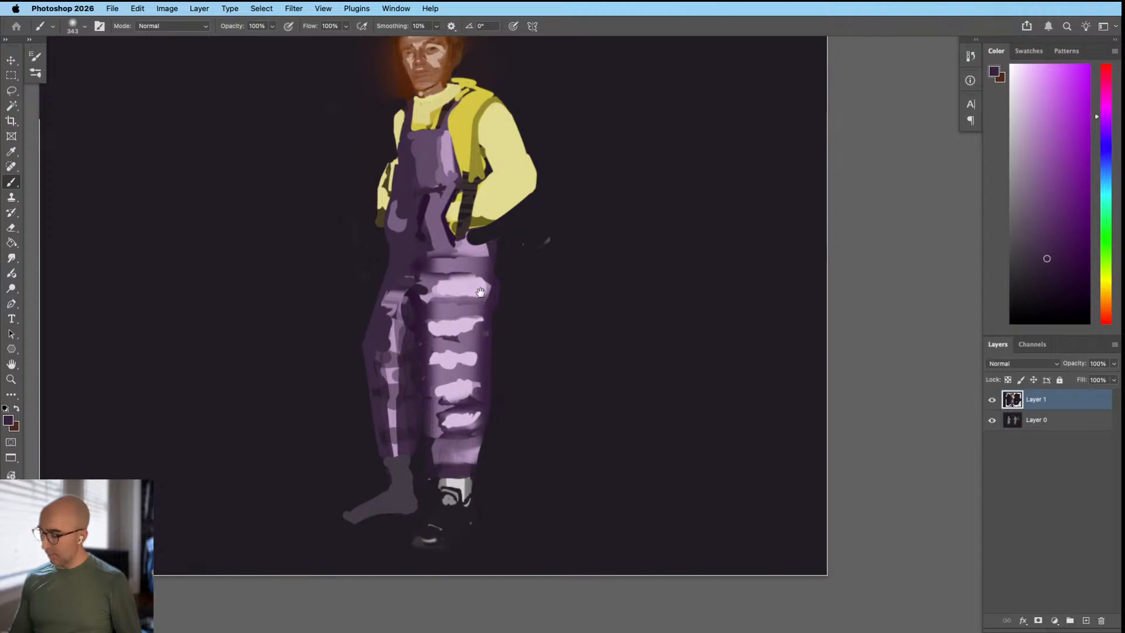
{"action": "scroll", "coordinate": [452, 351], "scroll_direction": "up", "scroll_amount": 3}
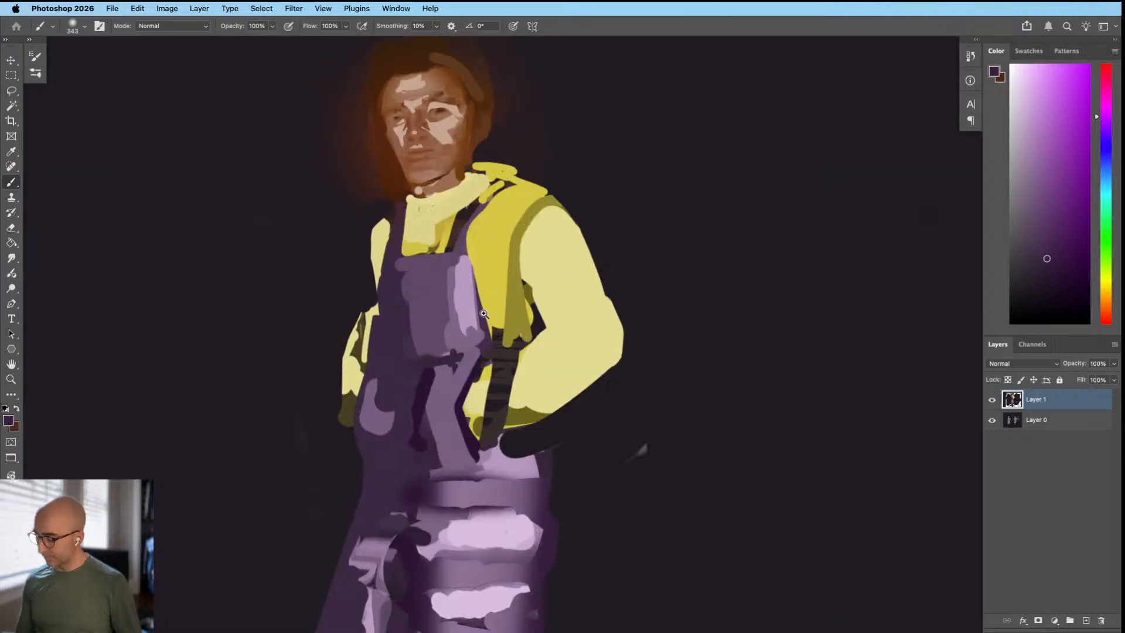
{"action": "right_click", "coordinate": [458, 302]}
{"action": "left_click", "coordinate": [665, 305]}
{"action": "left_click_drag", "start_coordinate": [424, 324], "coordinate": [387, 334]}
{"action": "left_click_drag", "start_coordinate": [469, 311], "coordinate": [464, 341]}
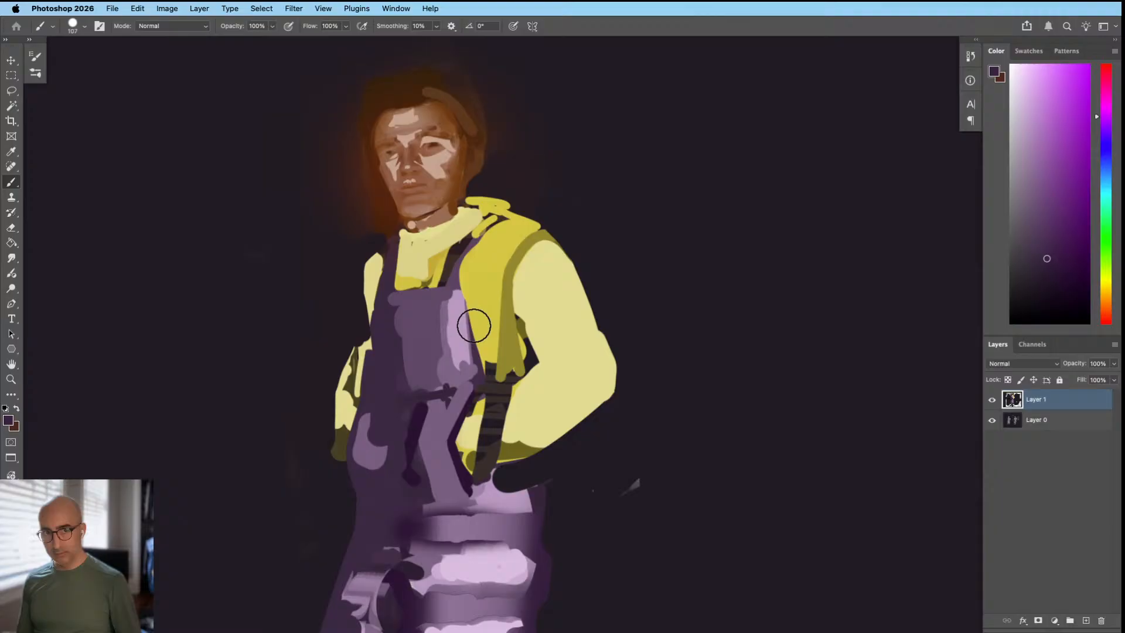
{"action": "mouse_move", "coordinate": [451, 291]}
{"action": "left_mouse_down"}
{"action": "mouse_move", "coordinate": [434, 291]}
{"action": "mouse_move", "coordinate": [456, 257]}
{"action": "mouse_move", "coordinate": [444, 285]}
{"action": "left_mouse_up"}
{"action": "left_click", "coordinate": [442, 291], "text": "alt"}
{"action": "left_click", "coordinate": [391, 328], "text": "alt"}
{"action": "key", "text": "super+z"}
{"action": "left_click", "coordinate": [444, 292], "text": "alt"}
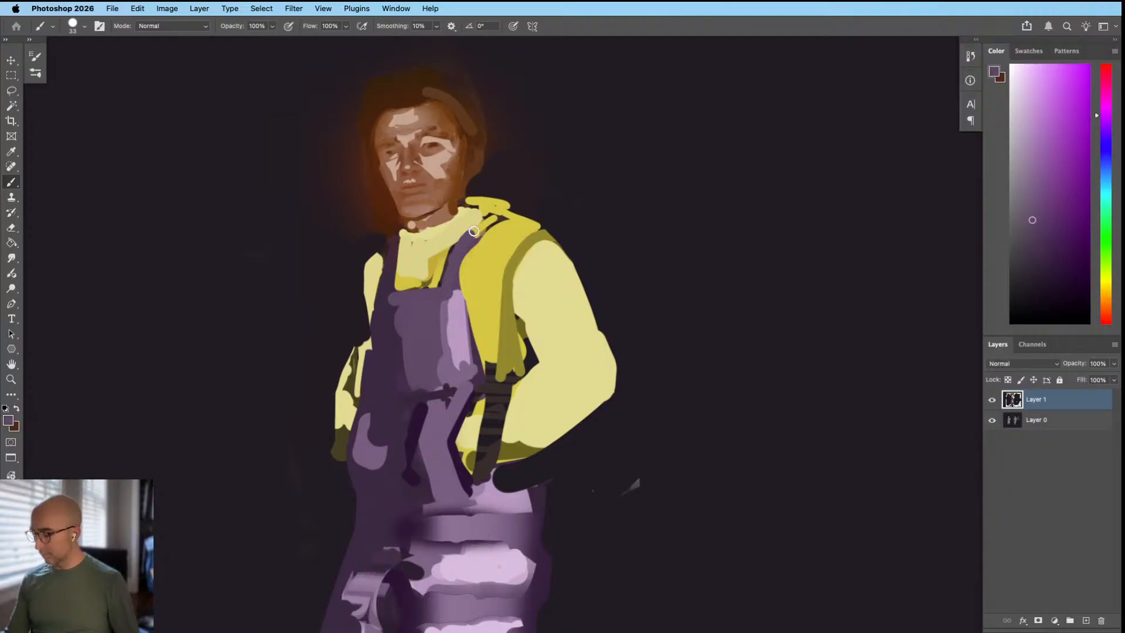
Step: Extend the purple strap over the shoulder and repaint the adjoining collar and hood in the sampled pale yellow
{"action": "mouse_move", "coordinate": [475, 229]}
{"action": "left_mouse_down"}
{"action": "mouse_move", "coordinate": [496, 220]}
{"action": "mouse_move", "coordinate": [433, 261]}
{"action": "mouse_move", "coordinate": [486, 217]}
{"action": "mouse_move", "coordinate": [480, 207]}
{"action": "mouse_move", "coordinate": [517, 204]}
{"action": "left_mouse_up"}
{"action": "left_click", "coordinate": [502, 223], "text": "alt"}
{"action": "left_click", "coordinate": [446, 248], "text": "alt"}
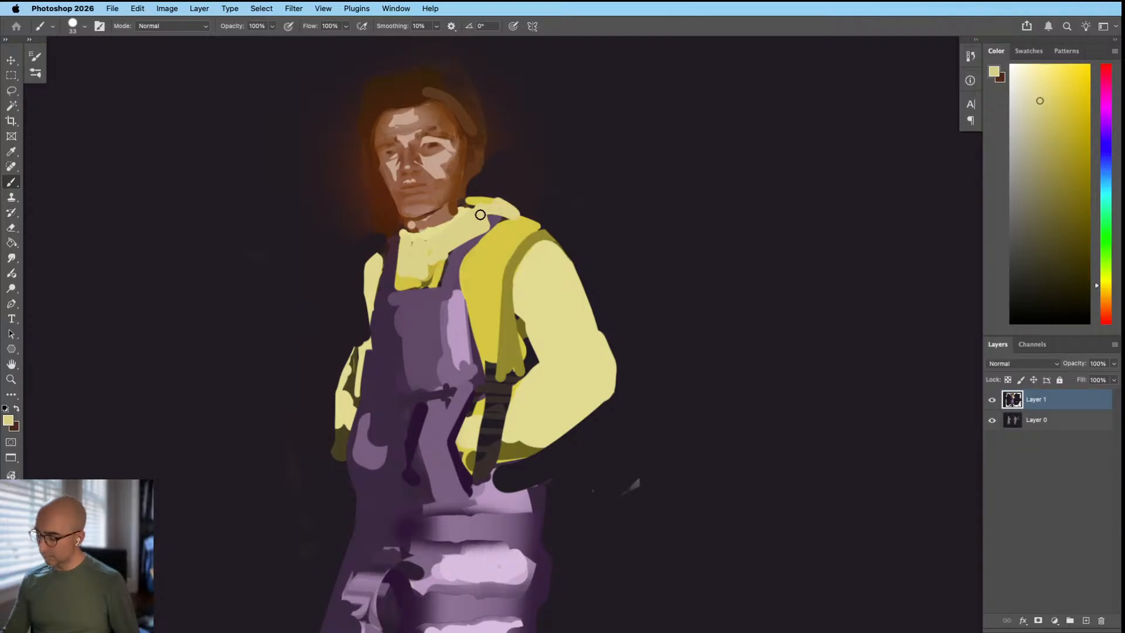
Step: Lasso the inner collar opening below the chin, fill it with dark grey using the brush at size 226, and deselect
{"action": "key", "text": "l"}
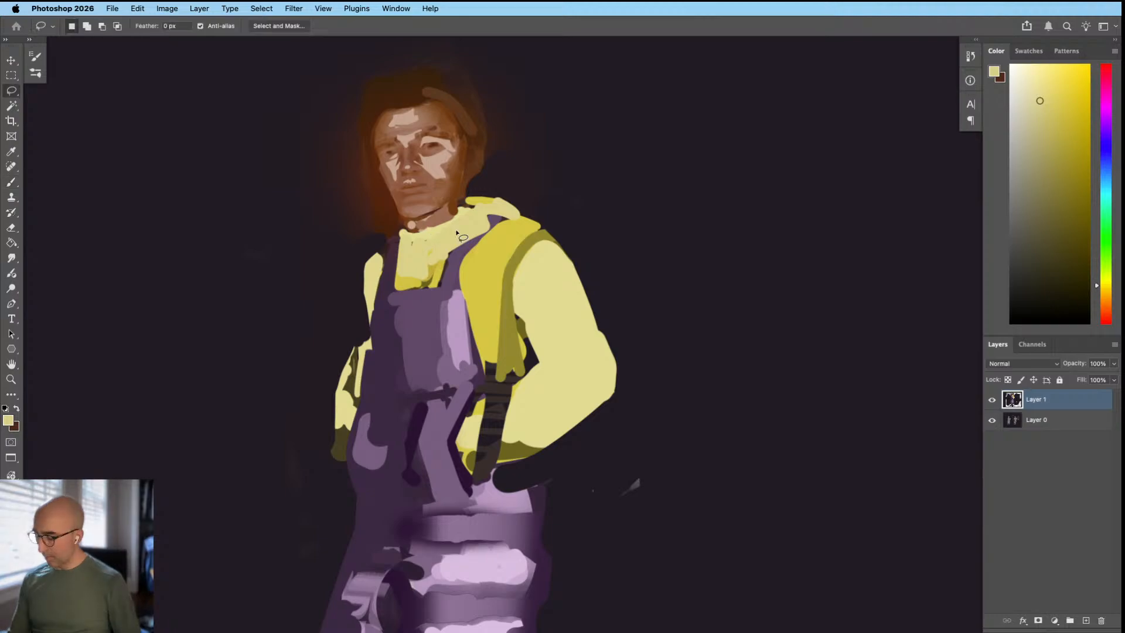
{"action": "left_click_drag", "start_coordinate": [461, 216], "coordinate": [429, 258]}
{"action": "mouse_move", "coordinate": [463, 212]}
{"action": "left_mouse_down"}
{"action": "mouse_move", "coordinate": [430, 242]}
{"action": "mouse_move", "coordinate": [423, 284]}
{"action": "mouse_move", "coordinate": [405, 234]}
{"action": "mouse_move", "coordinate": [454, 212]}
{"action": "left_mouse_up"}
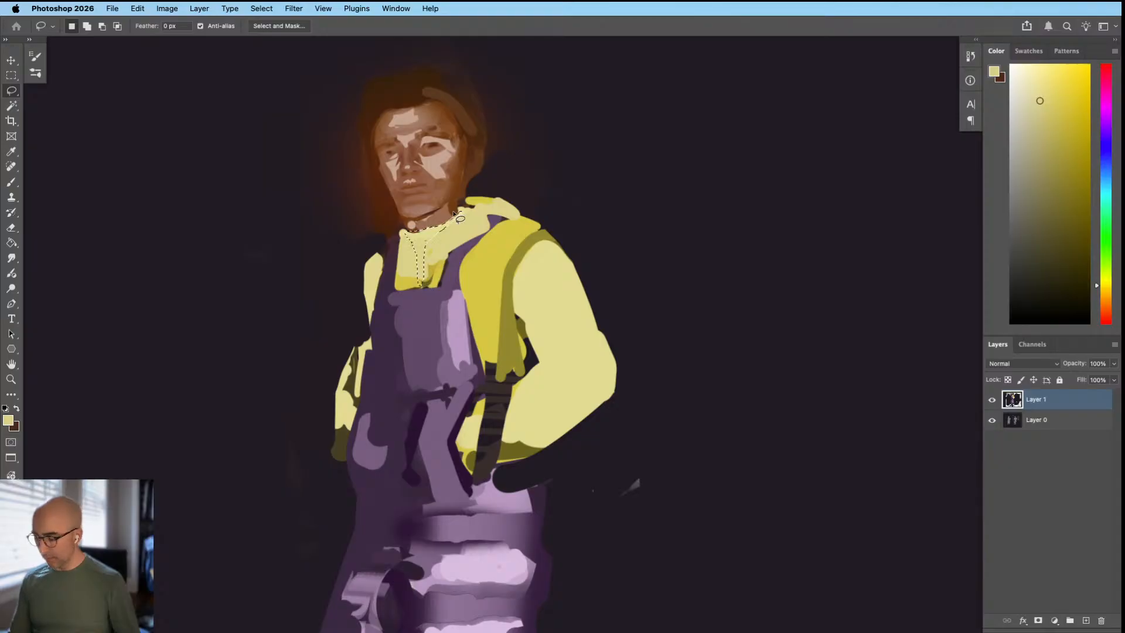
{"action": "key", "text": "b"}
{"action": "left_click", "coordinate": [1019, 231]}
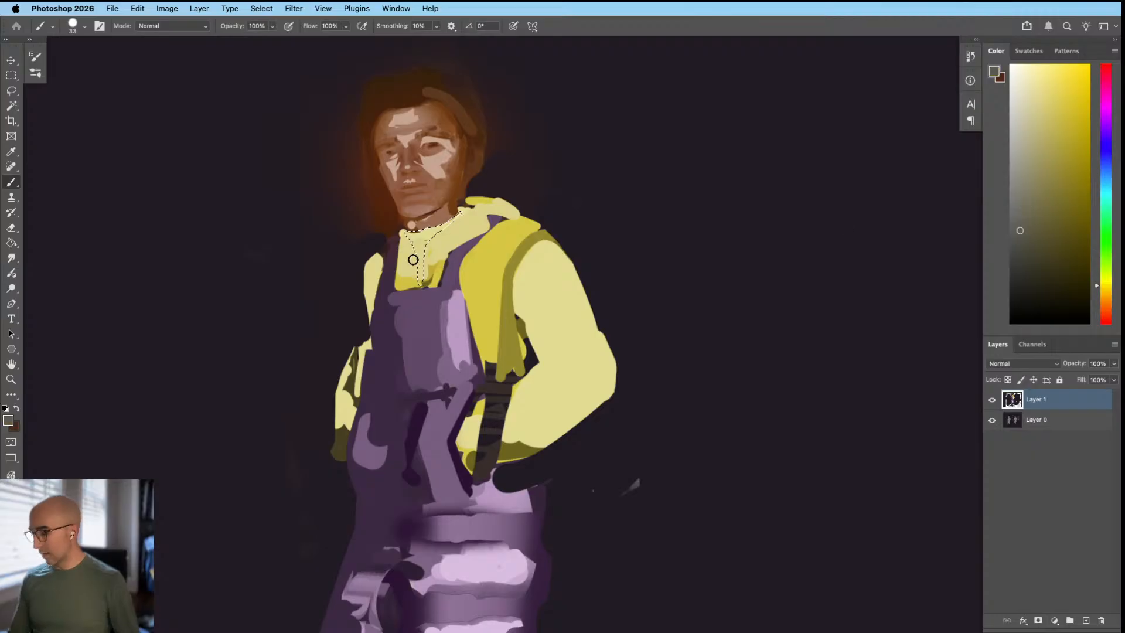
{"action": "left_click_drag", "start_coordinate": [413, 260], "coordinate": [442, 260]}
{"action": "left_click_drag", "start_coordinate": [434, 240], "coordinate": [411, 279]}
{"action": "key", "text": "super+d"}
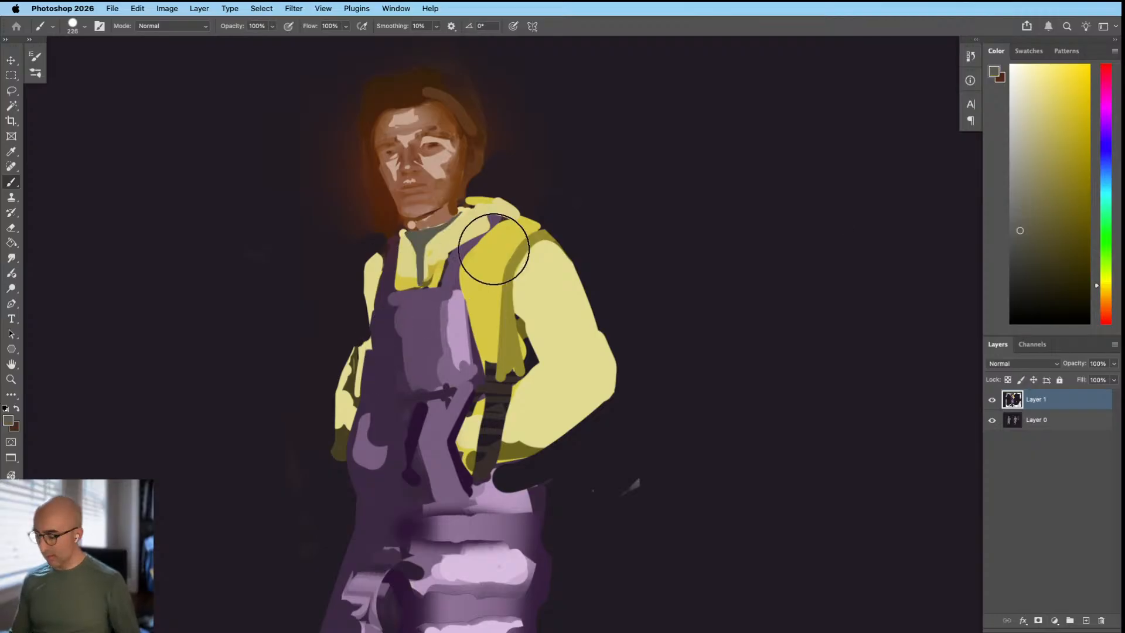
Step: Select the pale yellow collar flap with the Magic Wand and repaint it off-white, undoing a first attempt in darker grey
{"action": "key", "text": "super+0"}
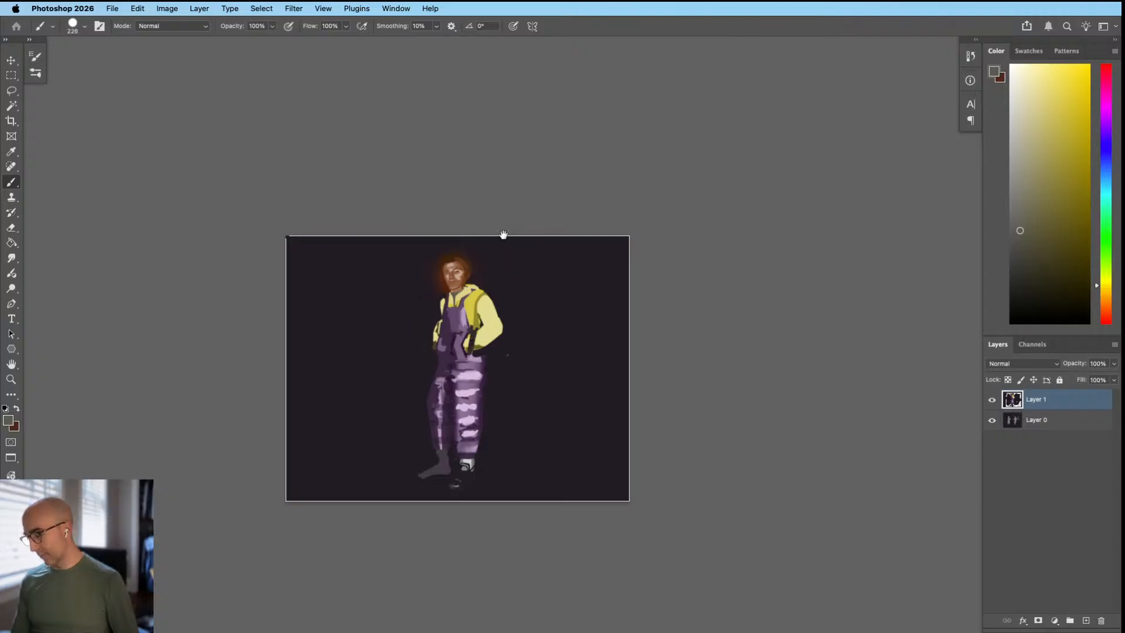
{"action": "left_click", "coordinate": [466, 295], "text": "super"}
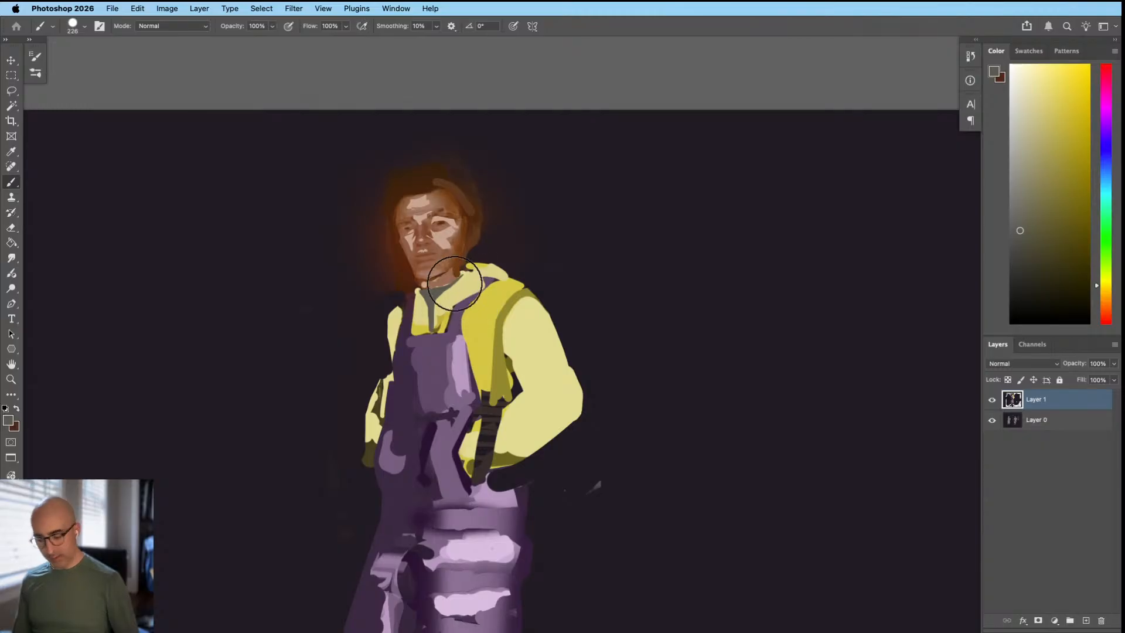
{"action": "key", "text": "w"}
{"action": "key", "text": "b"}
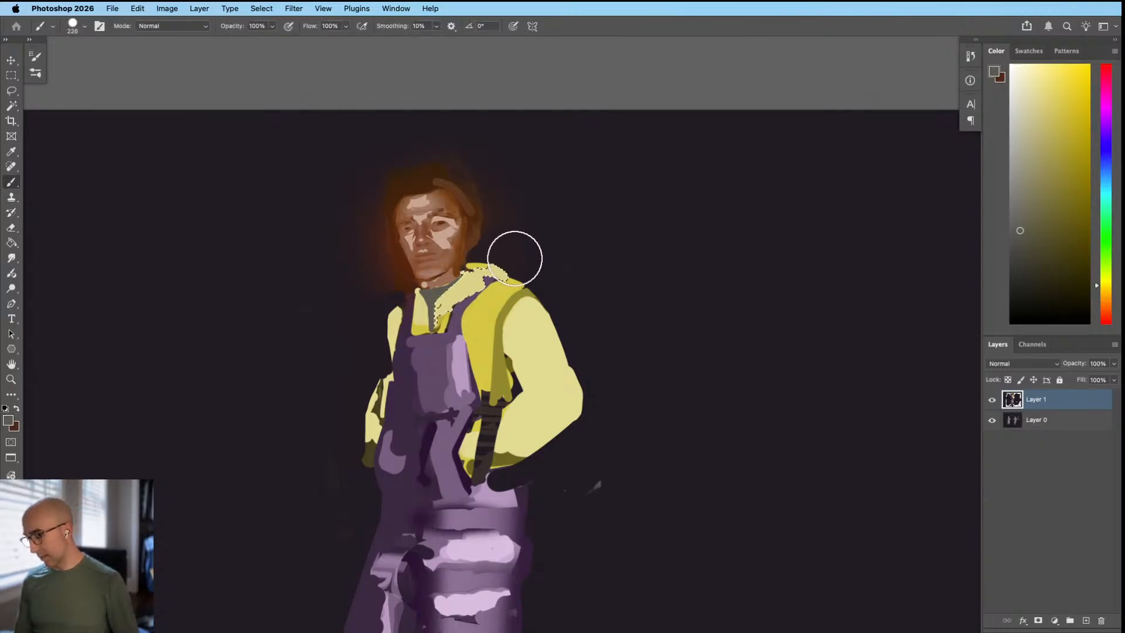
{"action": "left_click", "coordinate": [1019, 134]}
{"action": "left_click_drag", "start_coordinate": [435, 285], "coordinate": [498, 274]}
{"action": "key", "text": "super+z"}
{"action": "left_click", "coordinate": [1015, 89]}
{"action": "left_click_drag", "start_coordinate": [437, 317], "coordinate": [498, 275]}
{"action": "key", "text": "super+d"}
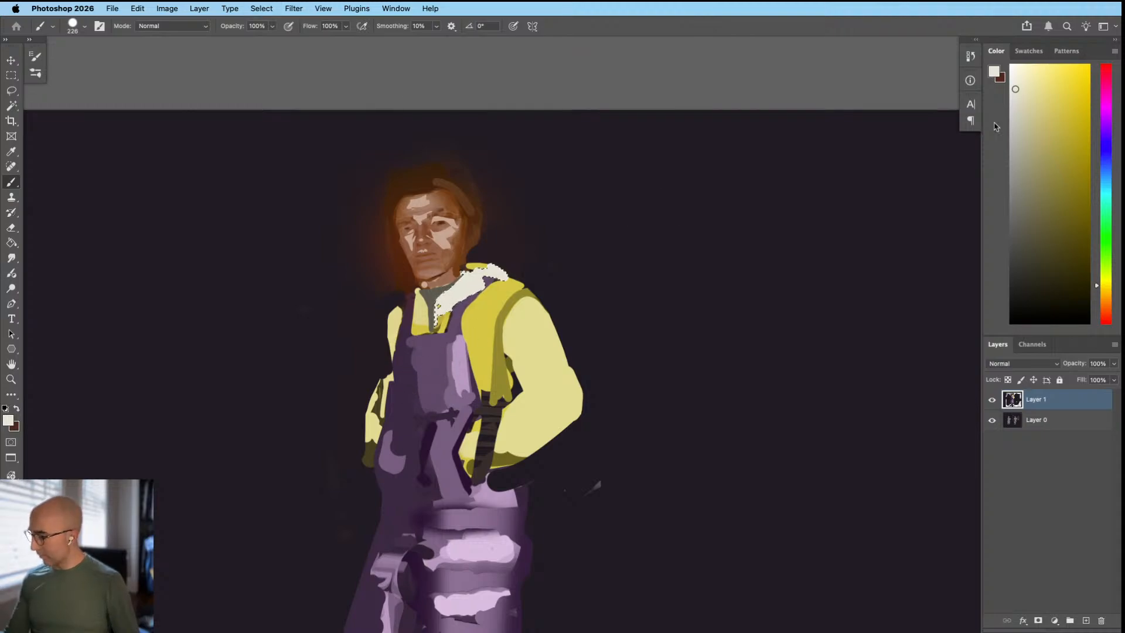
Step: Paint a light grey edge along the neck side of the selected collar flap and pick a warmer light grey
{"action": "left_click", "coordinate": [1014, 121]}
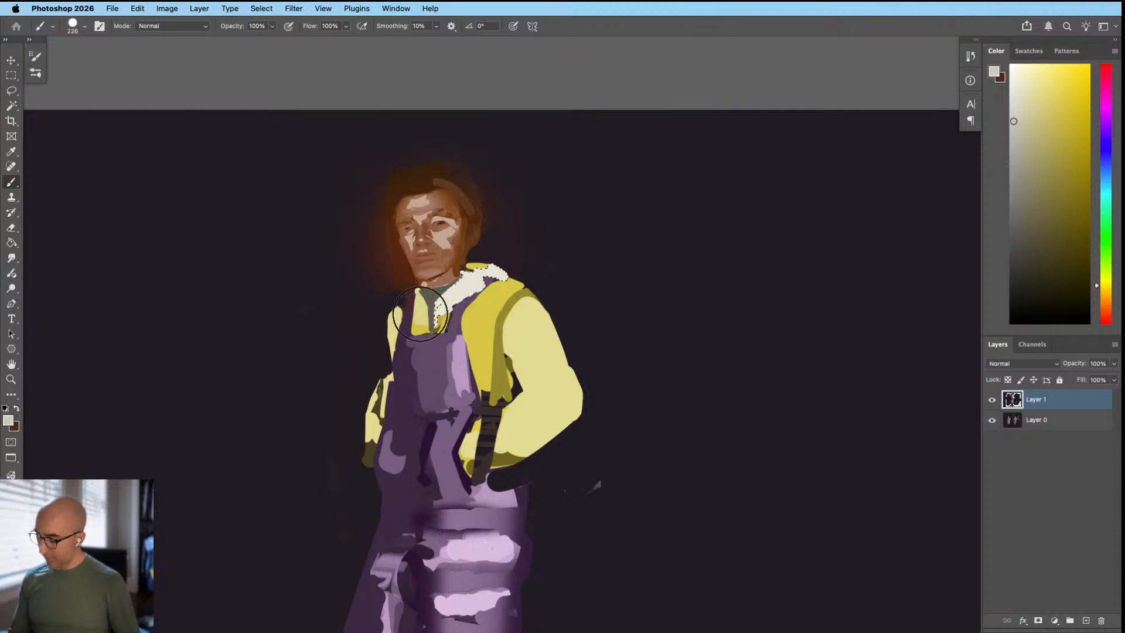
{"action": "left_click_drag", "start_coordinate": [466, 272], "coordinate": [429, 315]}
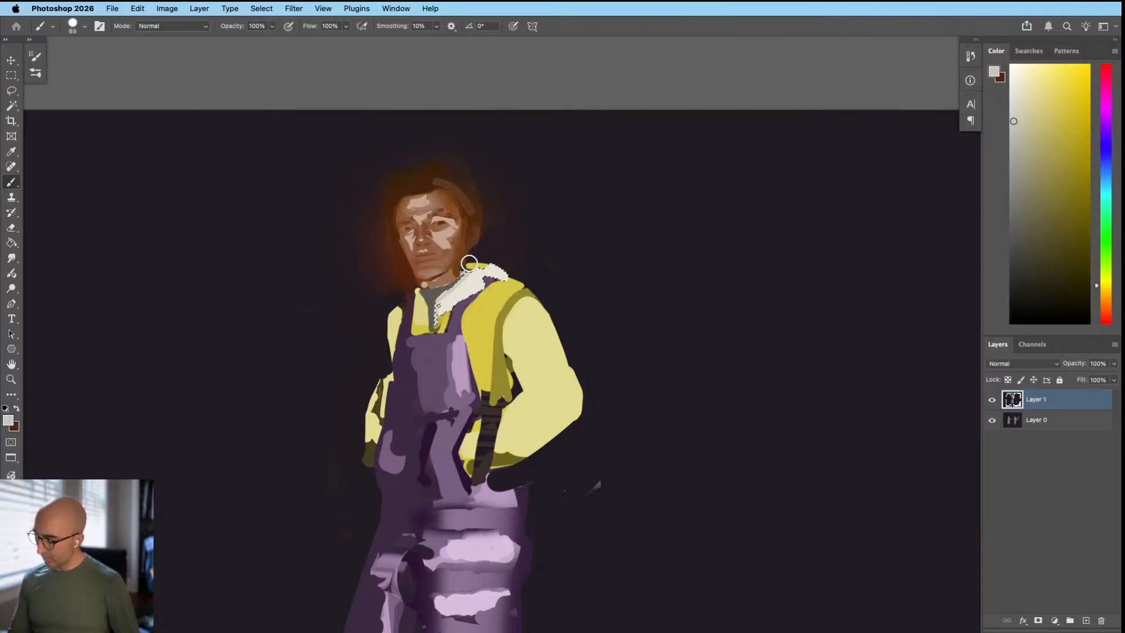
{"action": "left_click", "coordinate": [1105, 300]}
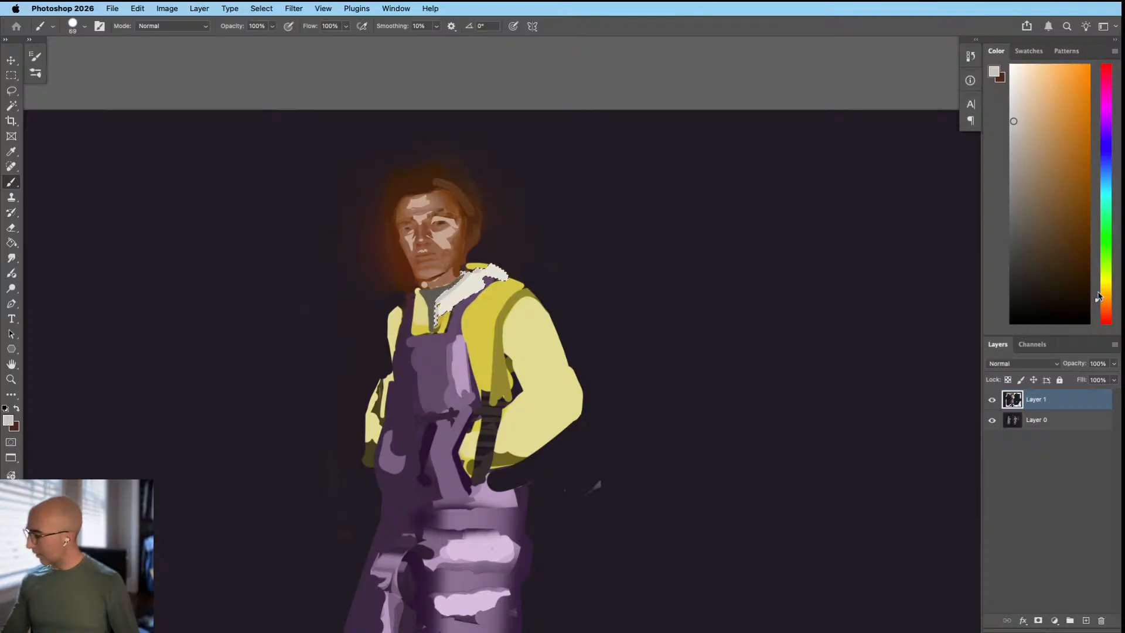
{"action": "left_click", "coordinate": [1019, 124]}
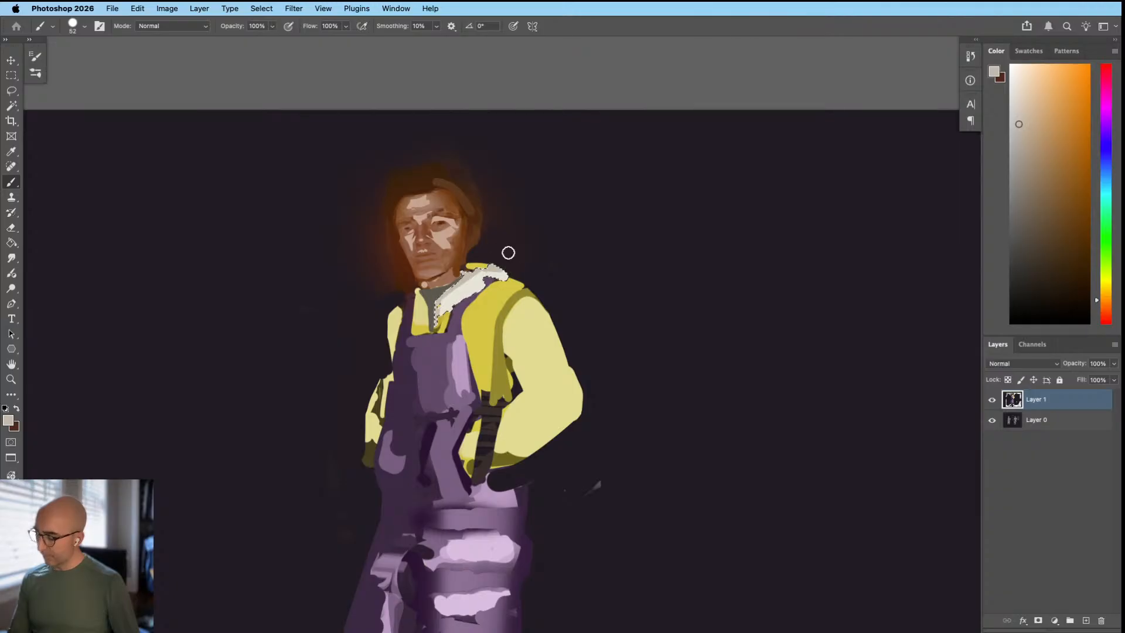
Step: Shade the shoulder end of the collar flap with a Soft Round brush, undoing a trial stroke, resample the off-white, and deselect
{"action": "right_click", "coordinate": [648, 215]}
{"action": "left_click", "coordinate": [639, 300]}
{"action": "mouse_move", "coordinate": [507, 285]}
{"action": "left_mouse_down"}
{"action": "mouse_move", "coordinate": [524, 258]}
{"action": "mouse_move", "coordinate": [539, 258]}
{"action": "mouse_move", "coordinate": [517, 252]}
{"action": "left_mouse_up"}
{"action": "left_click", "coordinate": [519, 256], "text": "alt"}
{"action": "key", "text": "super+z"}
{"action": "mouse_move", "coordinate": [517, 259]}
{"action": "left_mouse_down"}
{"action": "mouse_move", "coordinate": [472, 289]}
{"action": "mouse_move", "coordinate": [505, 279]}
{"action": "mouse_move", "coordinate": [490, 274]}
{"action": "mouse_move", "coordinate": [472, 295]}
{"action": "mouse_move", "coordinate": [471, 280]}
{"action": "mouse_move", "coordinate": [446, 299]}
{"action": "mouse_move", "coordinate": [502, 269]}
{"action": "mouse_move", "coordinate": [454, 311]}
{"action": "left_mouse_up"}
{"action": "left_click", "coordinate": [475, 289], "text": "alt"}
{"action": "key", "text": "super+d"}
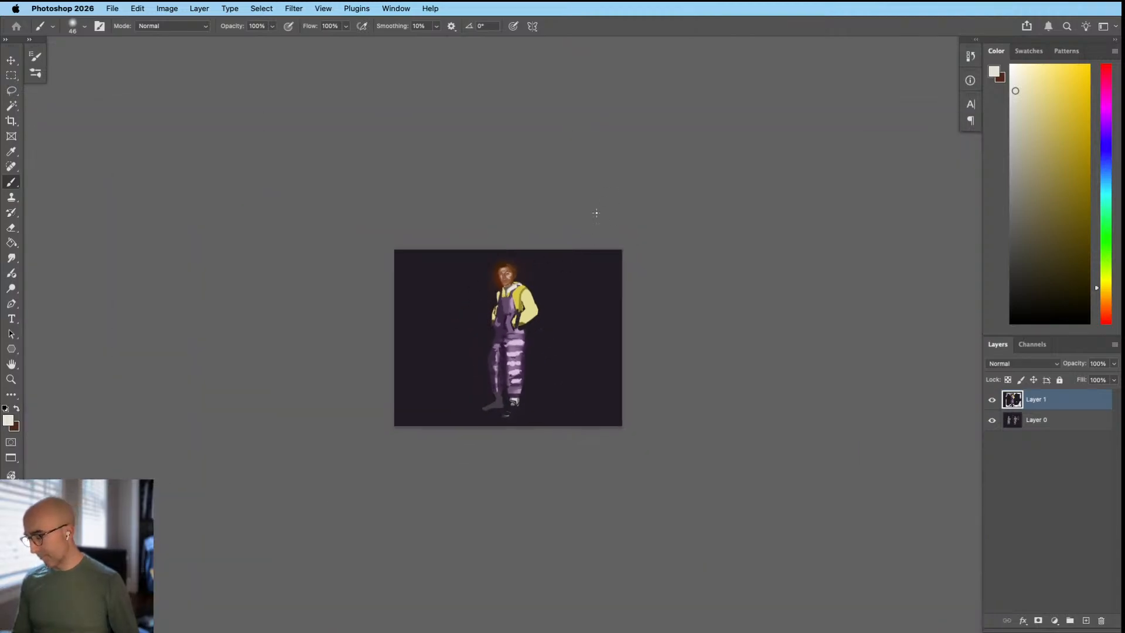
Step: Extend the off-white collar flap down towards the bib with the Hard Round brush at size 18, undoing one stroke
{"action": "mouse_move", "coordinate": [531, 289]}
{"action": "left_mouse_down"}
{"action": "mouse_move", "coordinate": [570, 299]}
{"action": "mouse_move", "coordinate": [525, 324]}
{"action": "mouse_move", "coordinate": [435, 304]}
{"action": "left_mouse_up"}
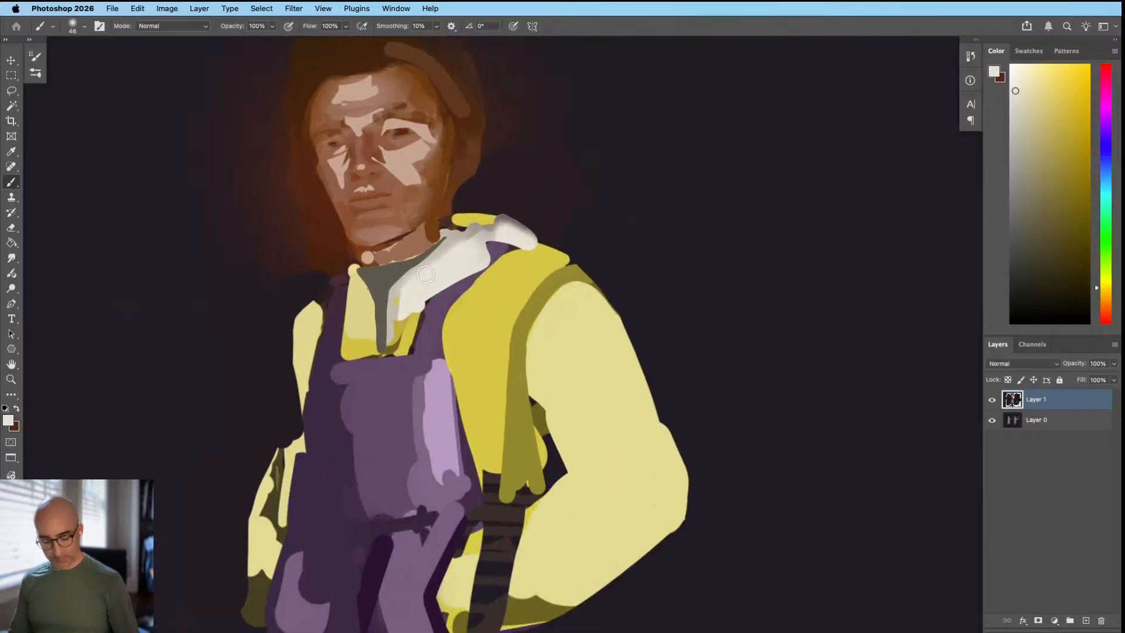
{"action": "right_click", "coordinate": [540, 309]}
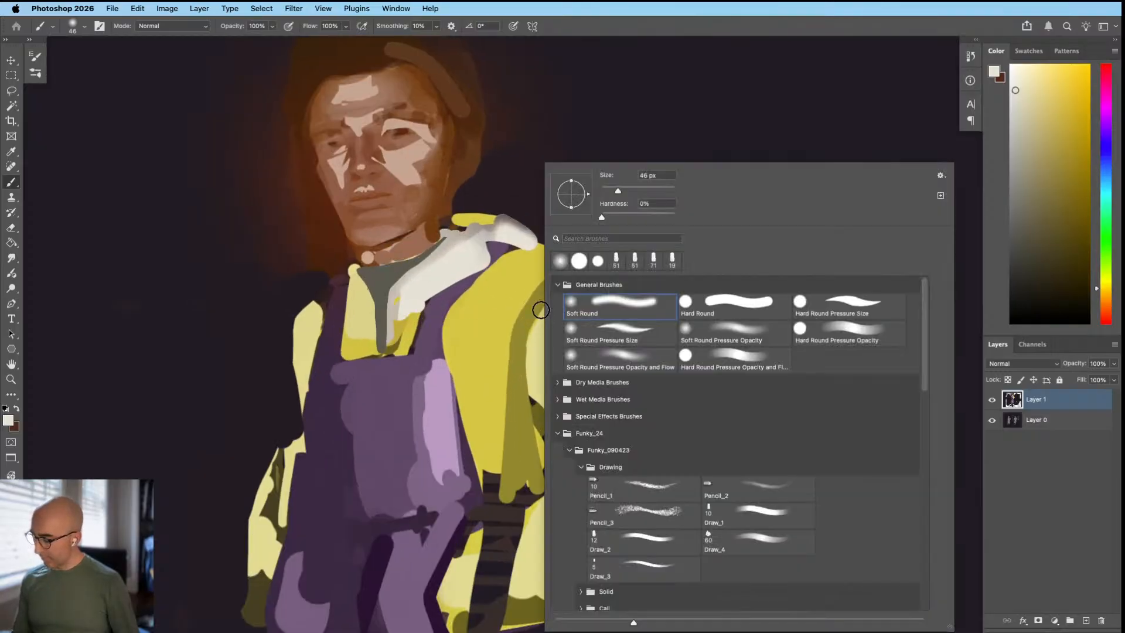
{"action": "left_click", "coordinate": [742, 306]}
{"action": "mouse_move", "coordinate": [431, 289]}
{"action": "left_mouse_down"}
{"action": "mouse_move", "coordinate": [415, 307]}
{"action": "mouse_move", "coordinate": [429, 292]}
{"action": "mouse_move", "coordinate": [396, 348]}
{"action": "left_mouse_up"}
{"action": "left_click_drag", "start_coordinate": [399, 296], "coordinate": [394, 347]}
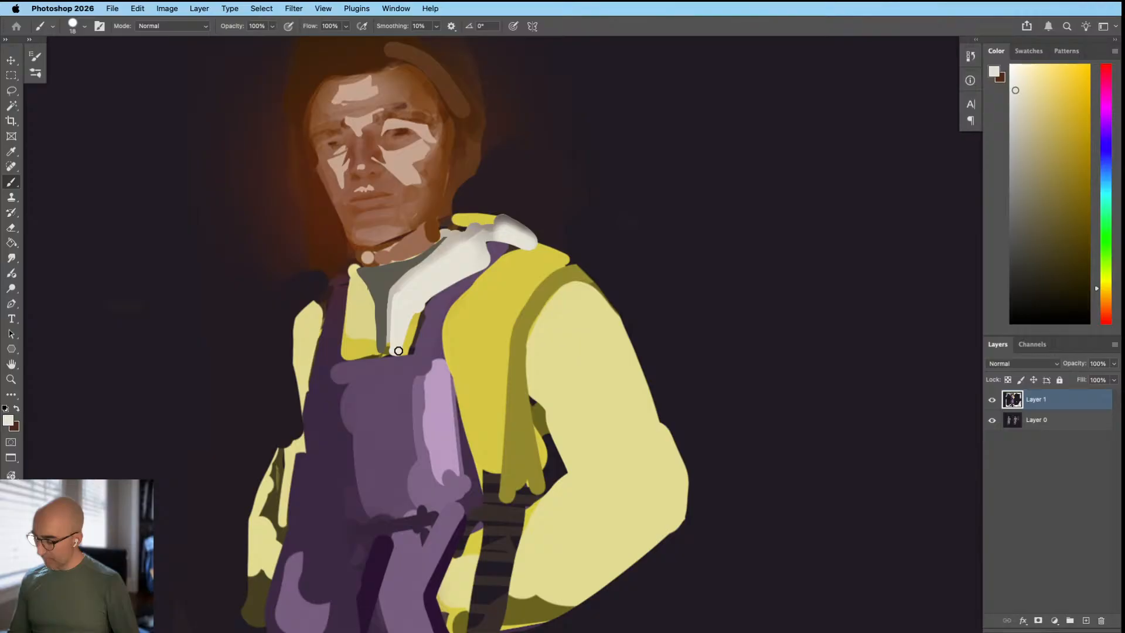
{"action": "key", "text": "super+z"}
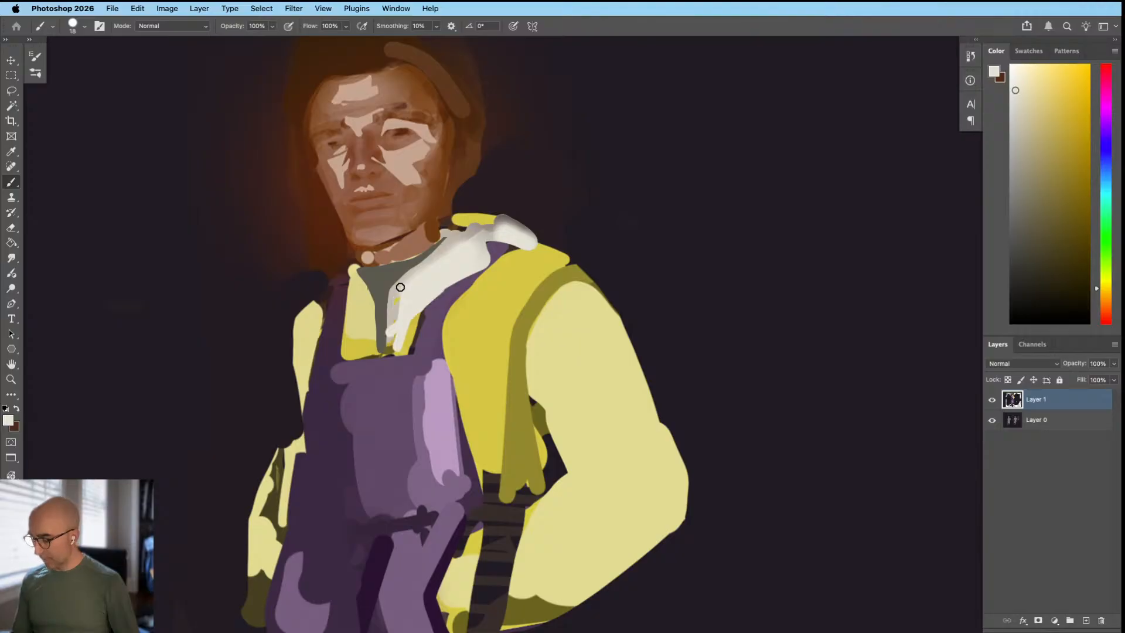
{"action": "left_click_drag", "start_coordinate": [406, 327], "coordinate": [403, 329]}
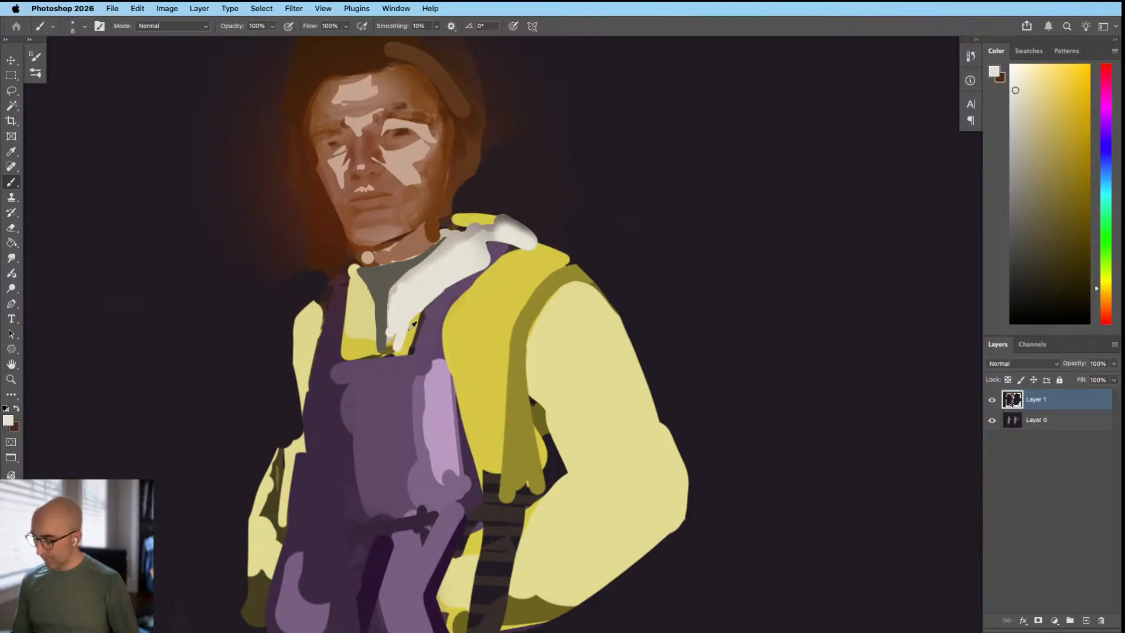
Step: Paint a dark olive shadow beneath the near collar tip with a small hard brush, undoing a misplaced dab
{"action": "left_click", "coordinate": [530, 352], "text": "alt"}
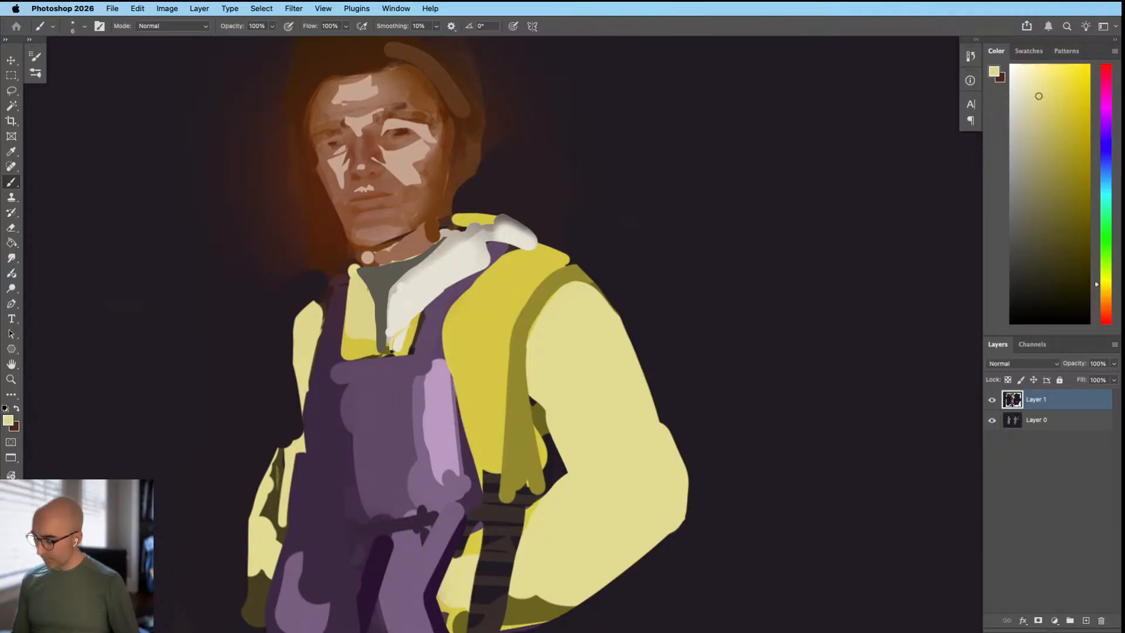
{"action": "left_click", "coordinate": [418, 335], "text": "alt"}
{"action": "left_click_drag", "start_coordinate": [403, 338], "coordinate": [391, 348]}
{"action": "left_click", "coordinate": [393, 344]}
{"action": "key", "text": "super+z"}
{"action": "left_click", "coordinate": [389, 340]}
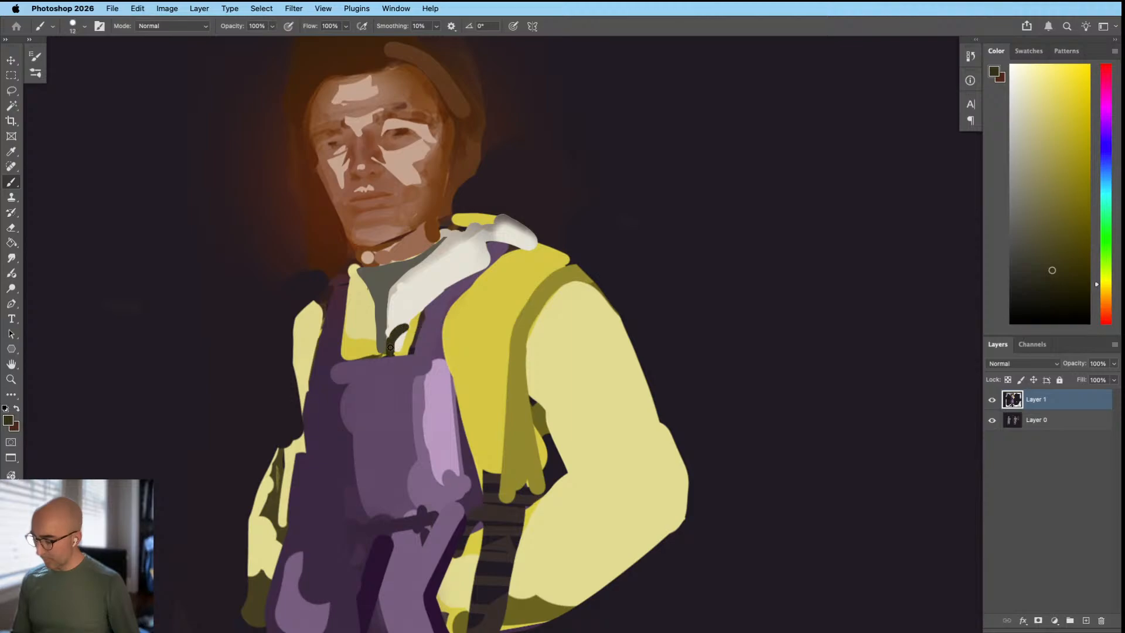
Step: Restore the sampled yellow below the off-white collar tip and blend it into the dark shadow with the Mixer Brush
{"action": "left_click", "coordinate": [410, 313], "text": "alt"}
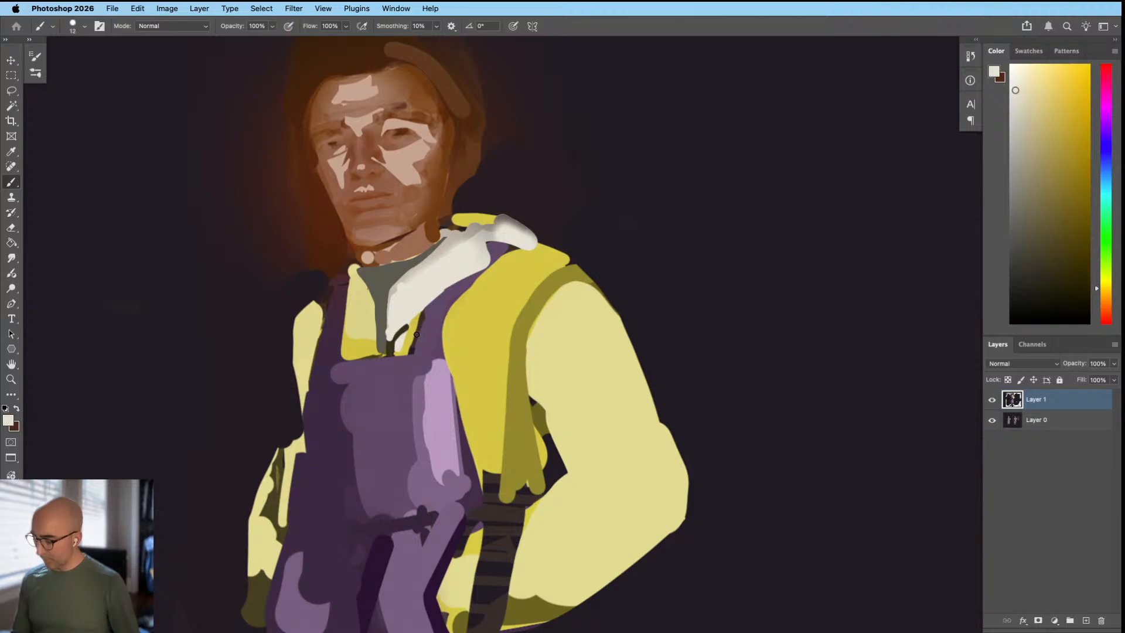
{"action": "left_click", "coordinate": [410, 334], "text": "alt"}
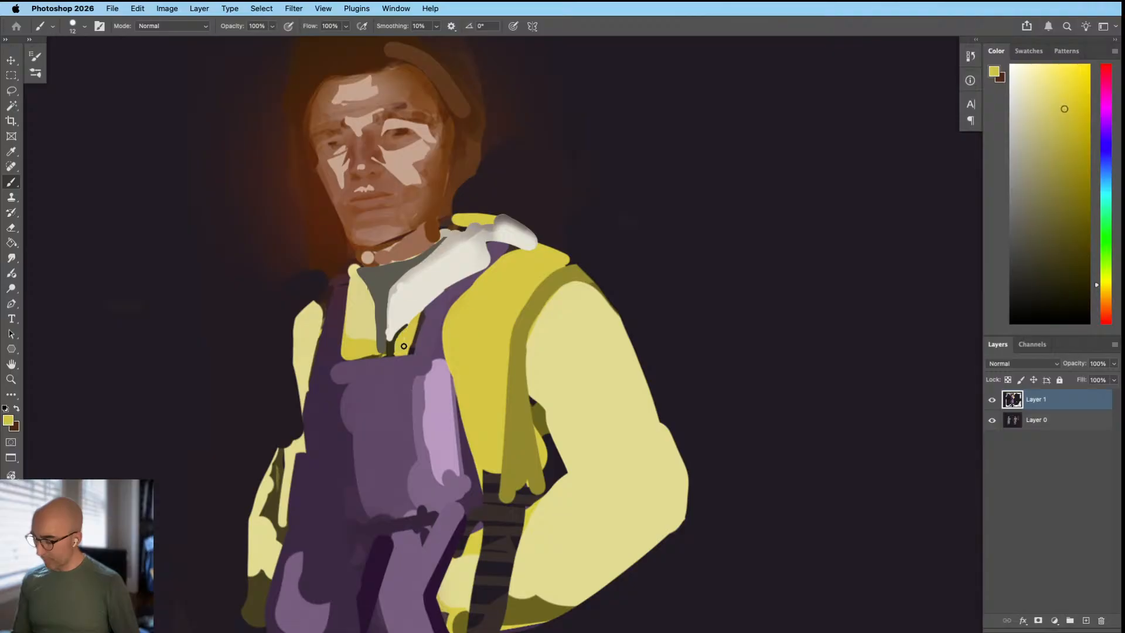
{"action": "key", "text": "shift+b"}
{"action": "mouse_move", "coordinate": [401, 345]}
{"action": "left_mouse_down"}
{"action": "mouse_move", "coordinate": [417, 328]}
{"action": "mouse_move", "coordinate": [402, 349]}
{"action": "mouse_move", "coordinate": [417, 340]}
{"action": "mouse_move", "coordinate": [366, 326]}
{"action": "mouse_move", "coordinate": [469, 319]}
{"action": "mouse_move", "coordinate": [421, 362]}
{"action": "left_mouse_up"}
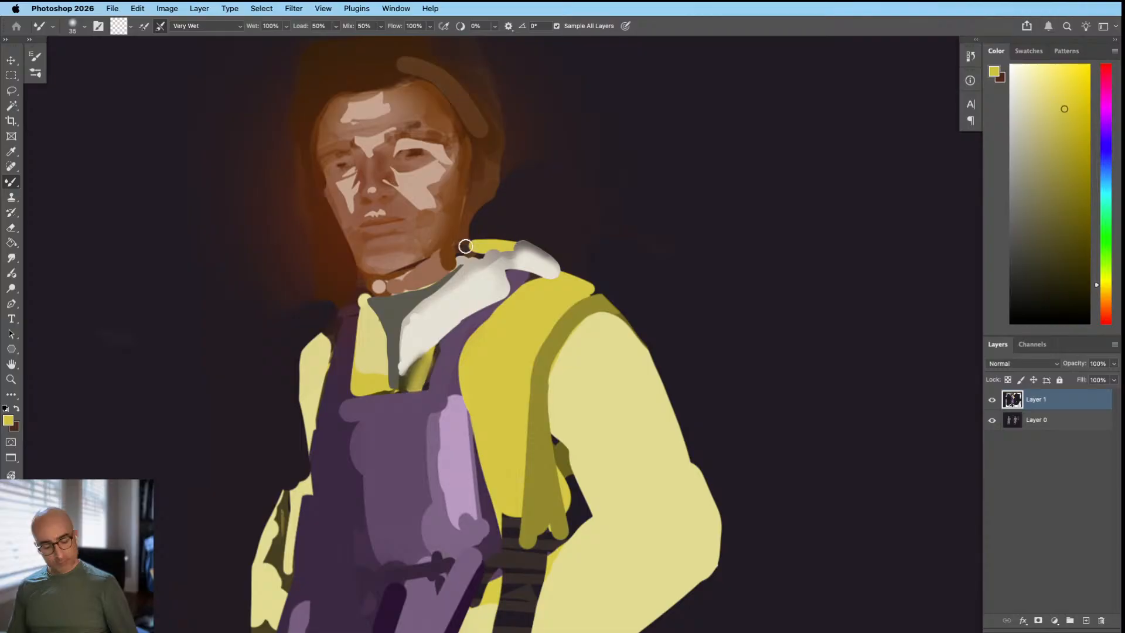
Step: Repaint the far collar flap off-white with the regular brush and refine its neck edge with a sampled dark plum
{"action": "key", "text": "shift+b"}
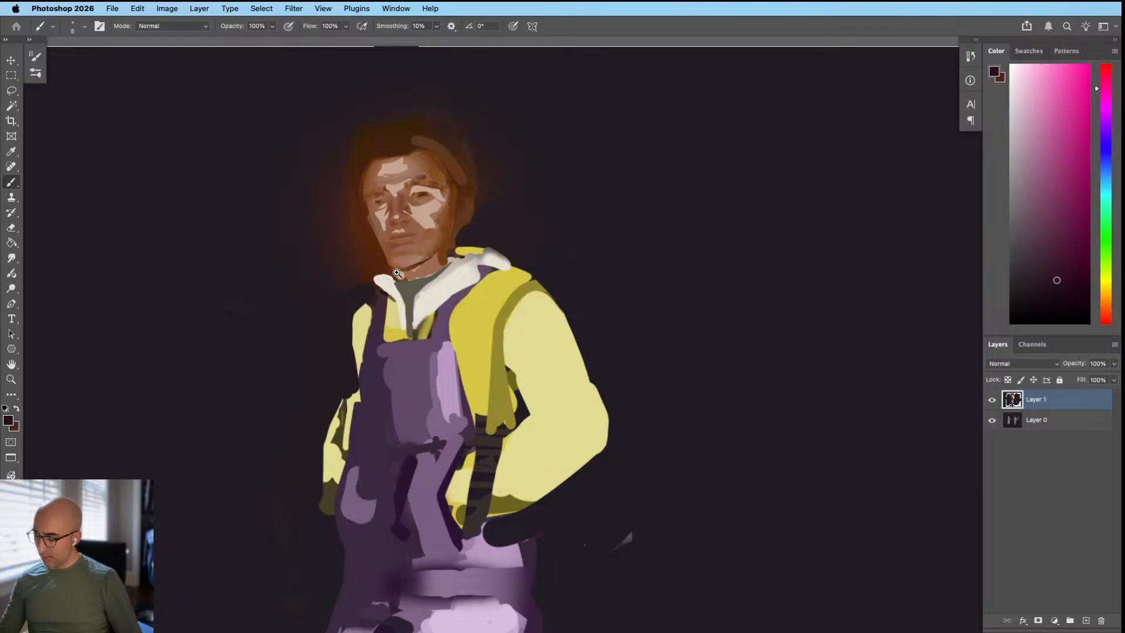
{"action": "left_click_drag", "start_coordinate": [433, 258], "coordinate": [385, 256]}
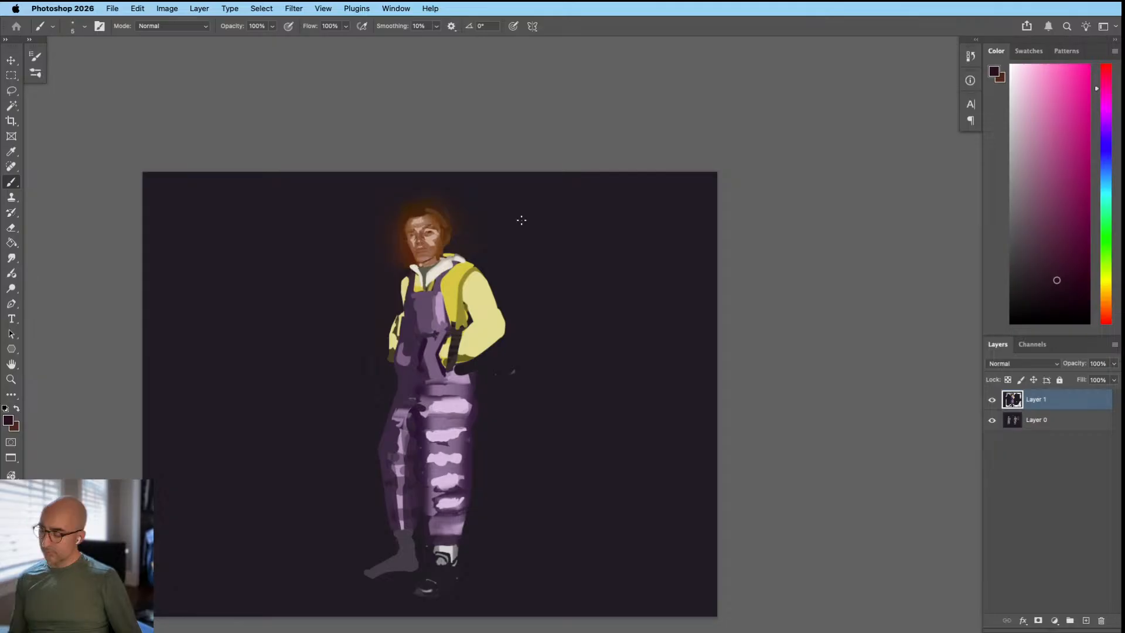
Step: Select the pale yellow near sleeve with the Magic Wand, try soft yellow shading on it, and pick a muted ochre
{"action": "left_click_drag", "start_coordinate": [521, 220], "coordinate": [477, 346]}
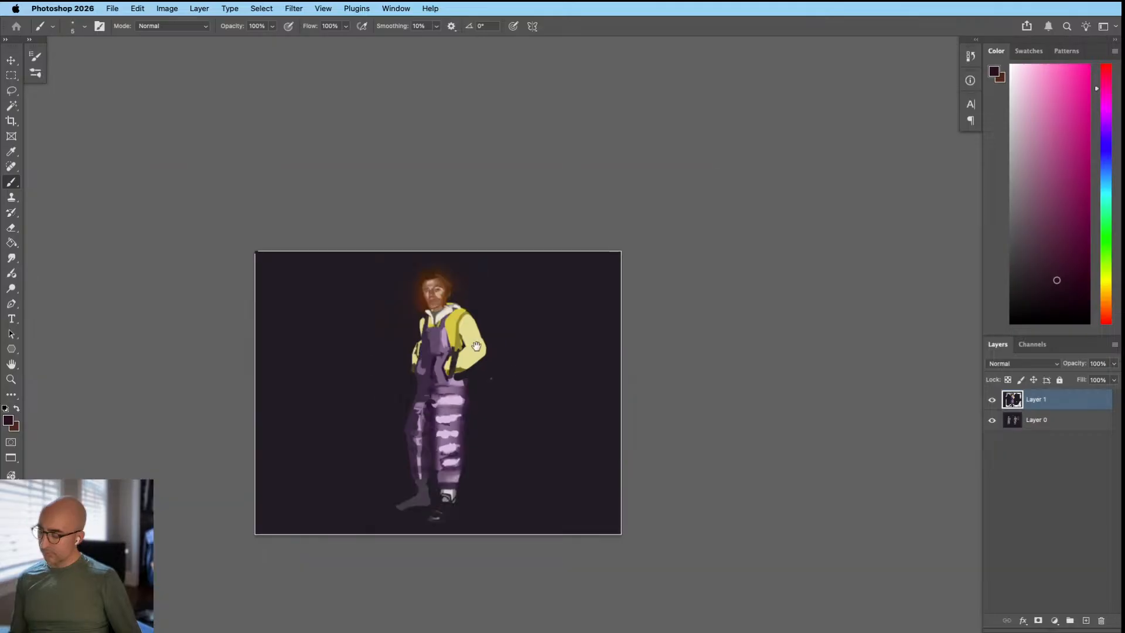
{"action": "scroll", "coordinate": [477, 348], "scroll_direction": "up", "scroll_amount": 1}
{"action": "key", "text": "w"}
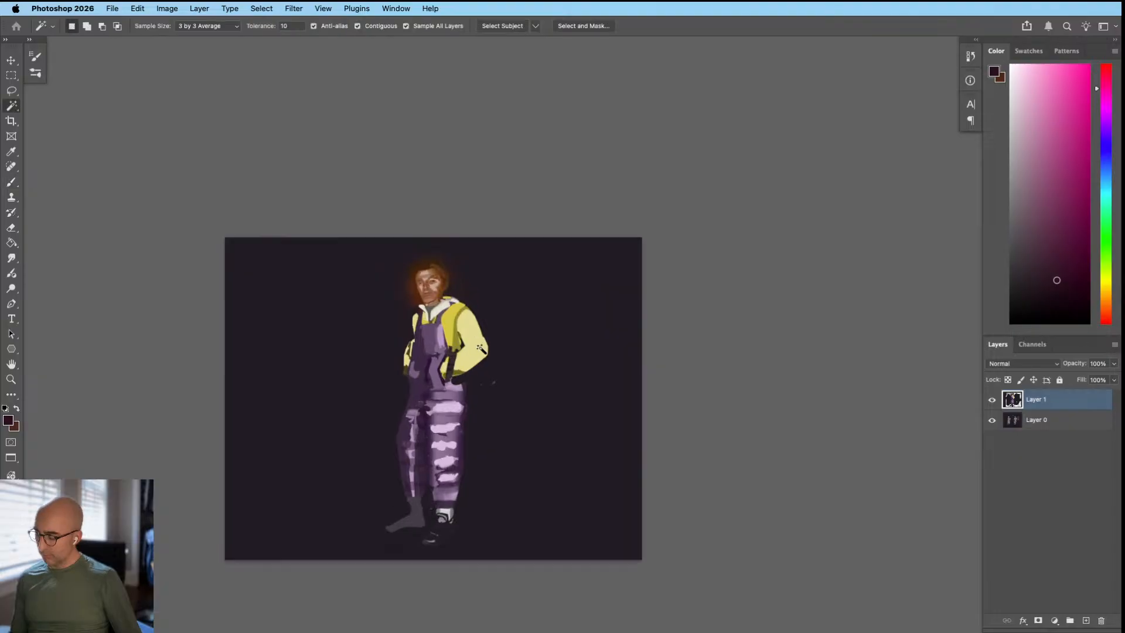
{"action": "key", "text": "b"}
{"action": "right_click", "coordinate": [480, 347]}
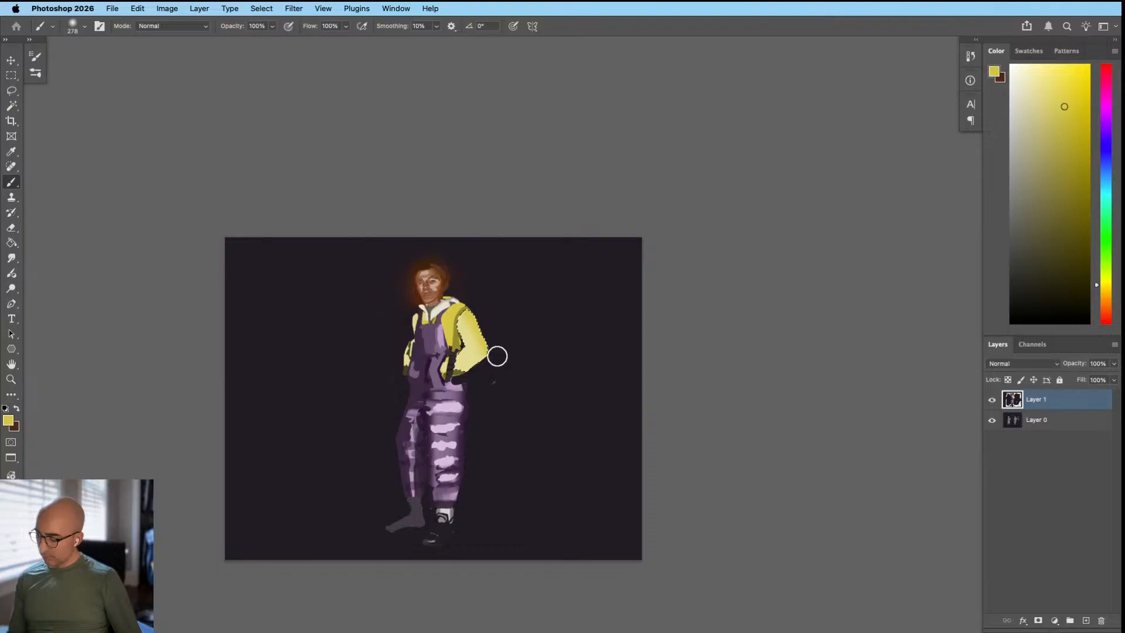
{"action": "left_click", "coordinate": [1038, 162]}
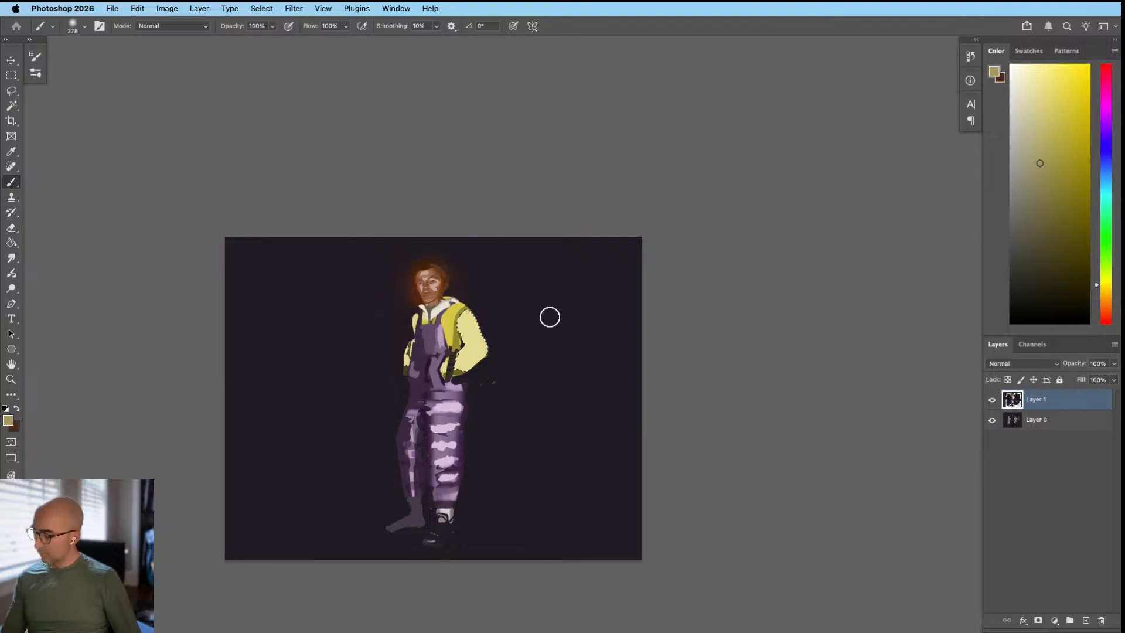
Step: Try soft shading along the selected sleeve's outer edge in sampled and darker yellows, reducing the brush size to 122
{"action": "left_click", "coordinate": [452, 321], "text": "alt"}
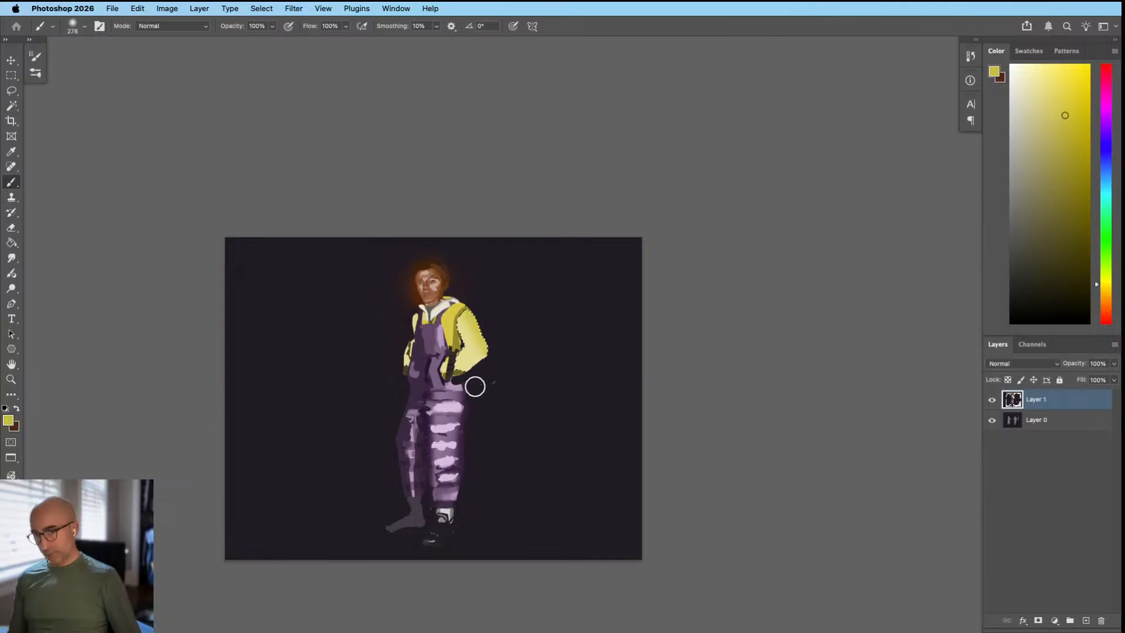
{"action": "left_click", "coordinate": [483, 362], "text": "alt"}
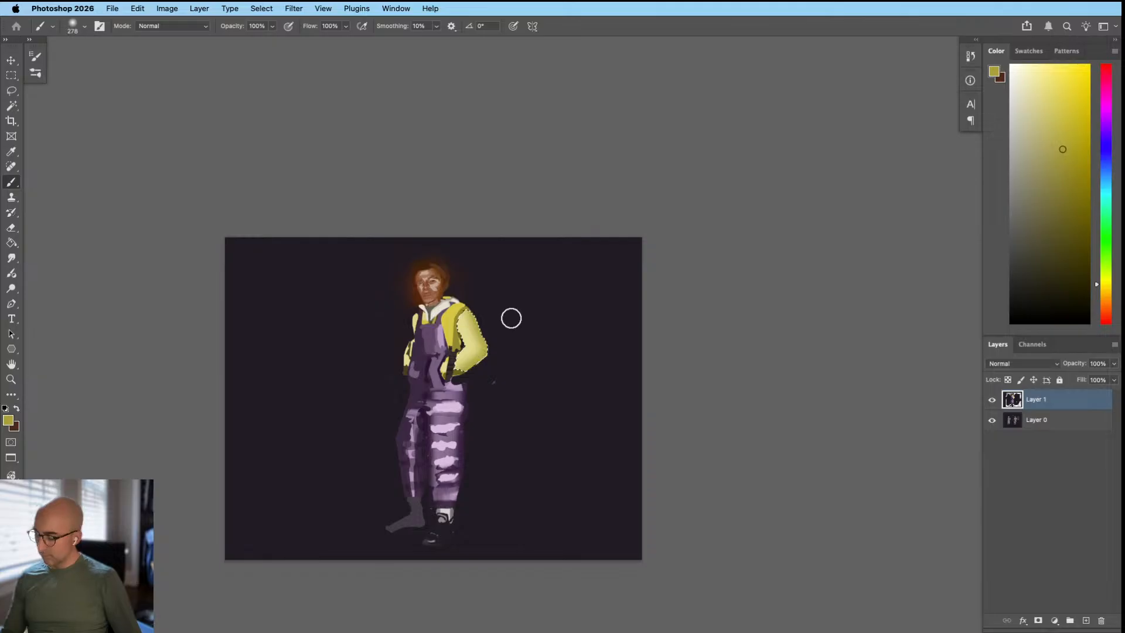
{"action": "mouse_move", "coordinate": [511, 318]}
{"action": "left_mouse_down"}
{"action": "mouse_move", "coordinate": [480, 367]}
{"action": "mouse_move", "coordinate": [491, 353]}
{"action": "left_mouse_up"}
{"action": "left_click_drag", "start_coordinate": [491, 321], "coordinate": [484, 321]}
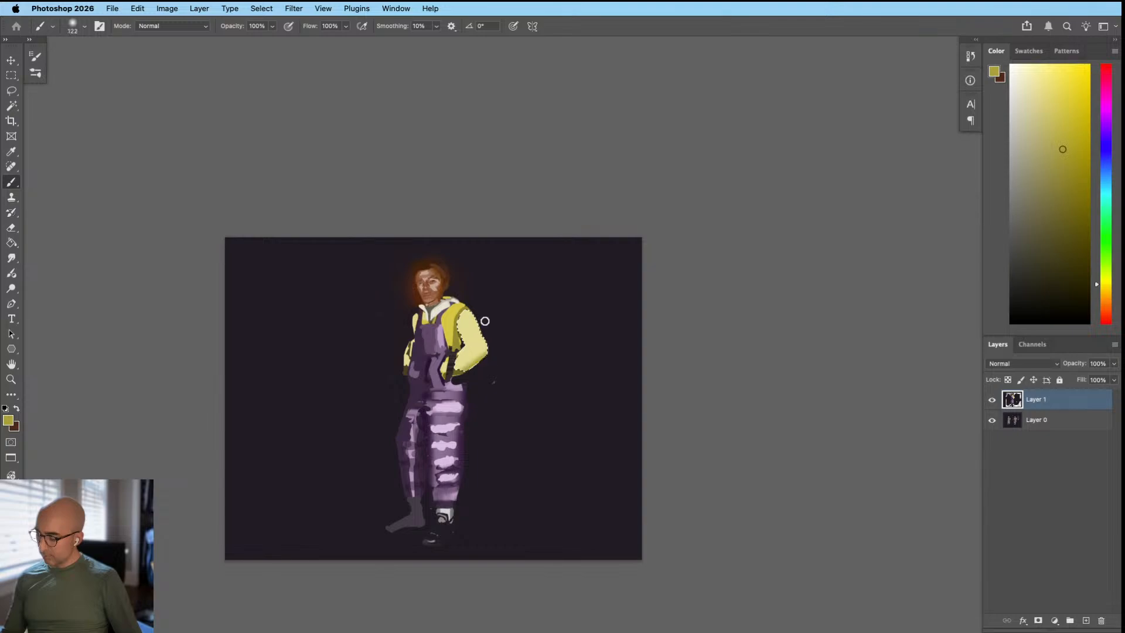